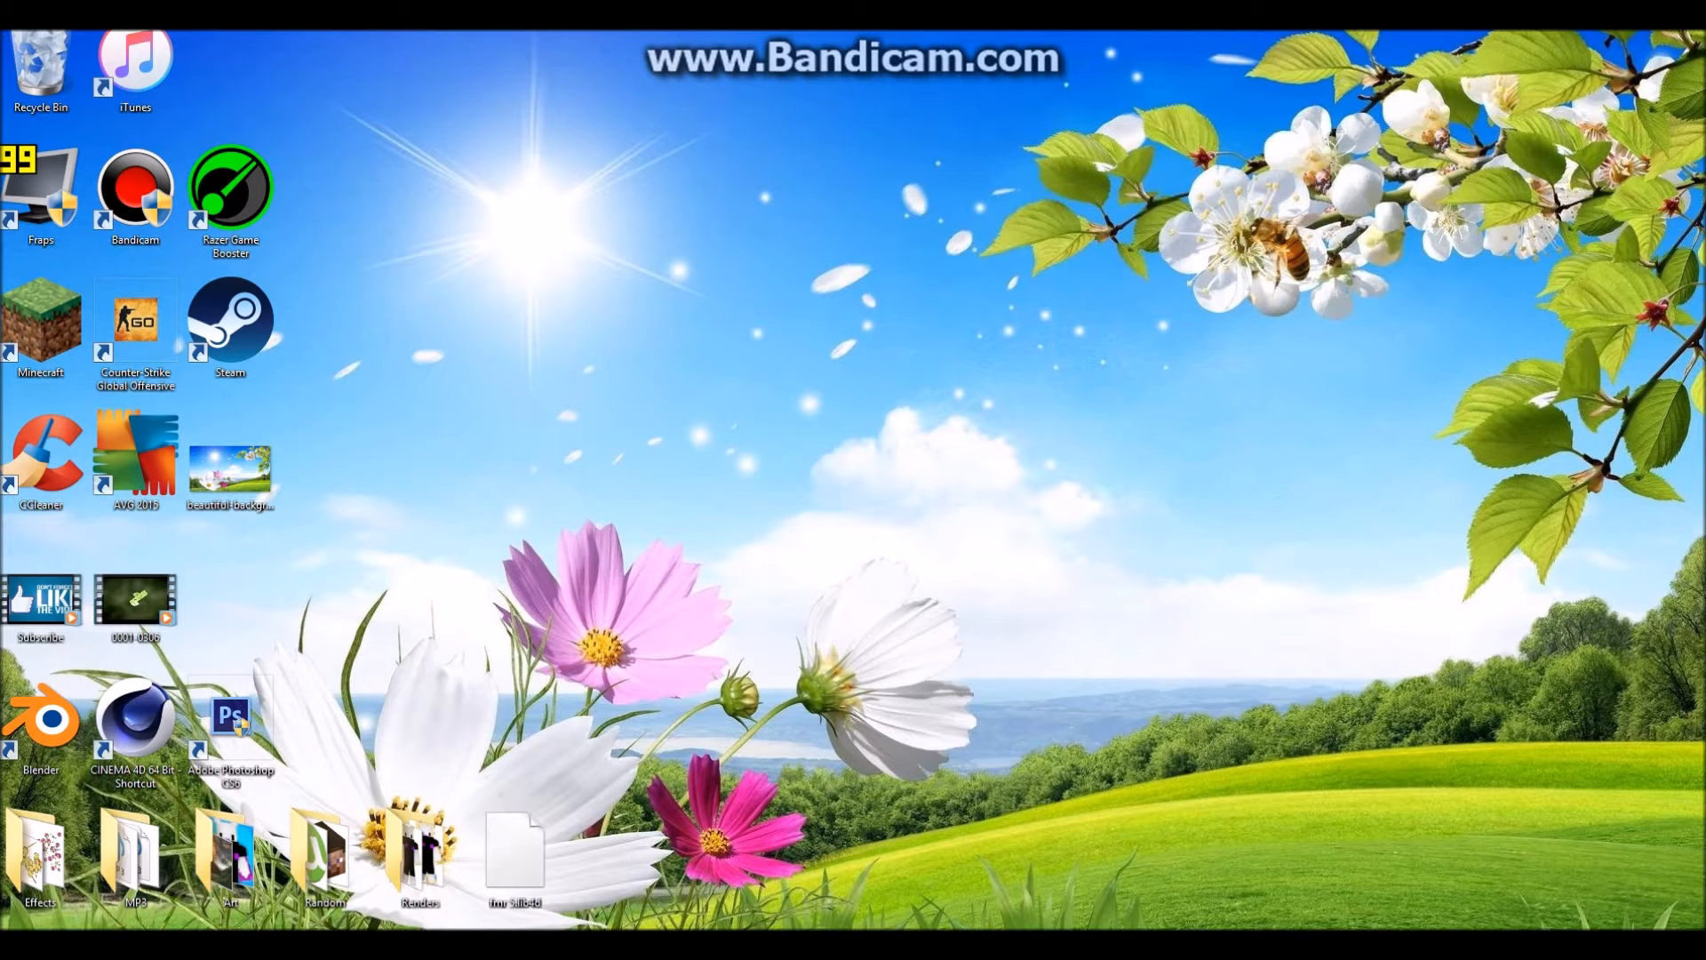
left_click_drag(937, 389, 1347, 172)
left_click_drag(979, 489, 1404, 267)
left_click_drag(784, 681, 662, 859)
Step: Look over the finished artwork in the Art folder on the desktop and close the folder
double_click(229, 853)
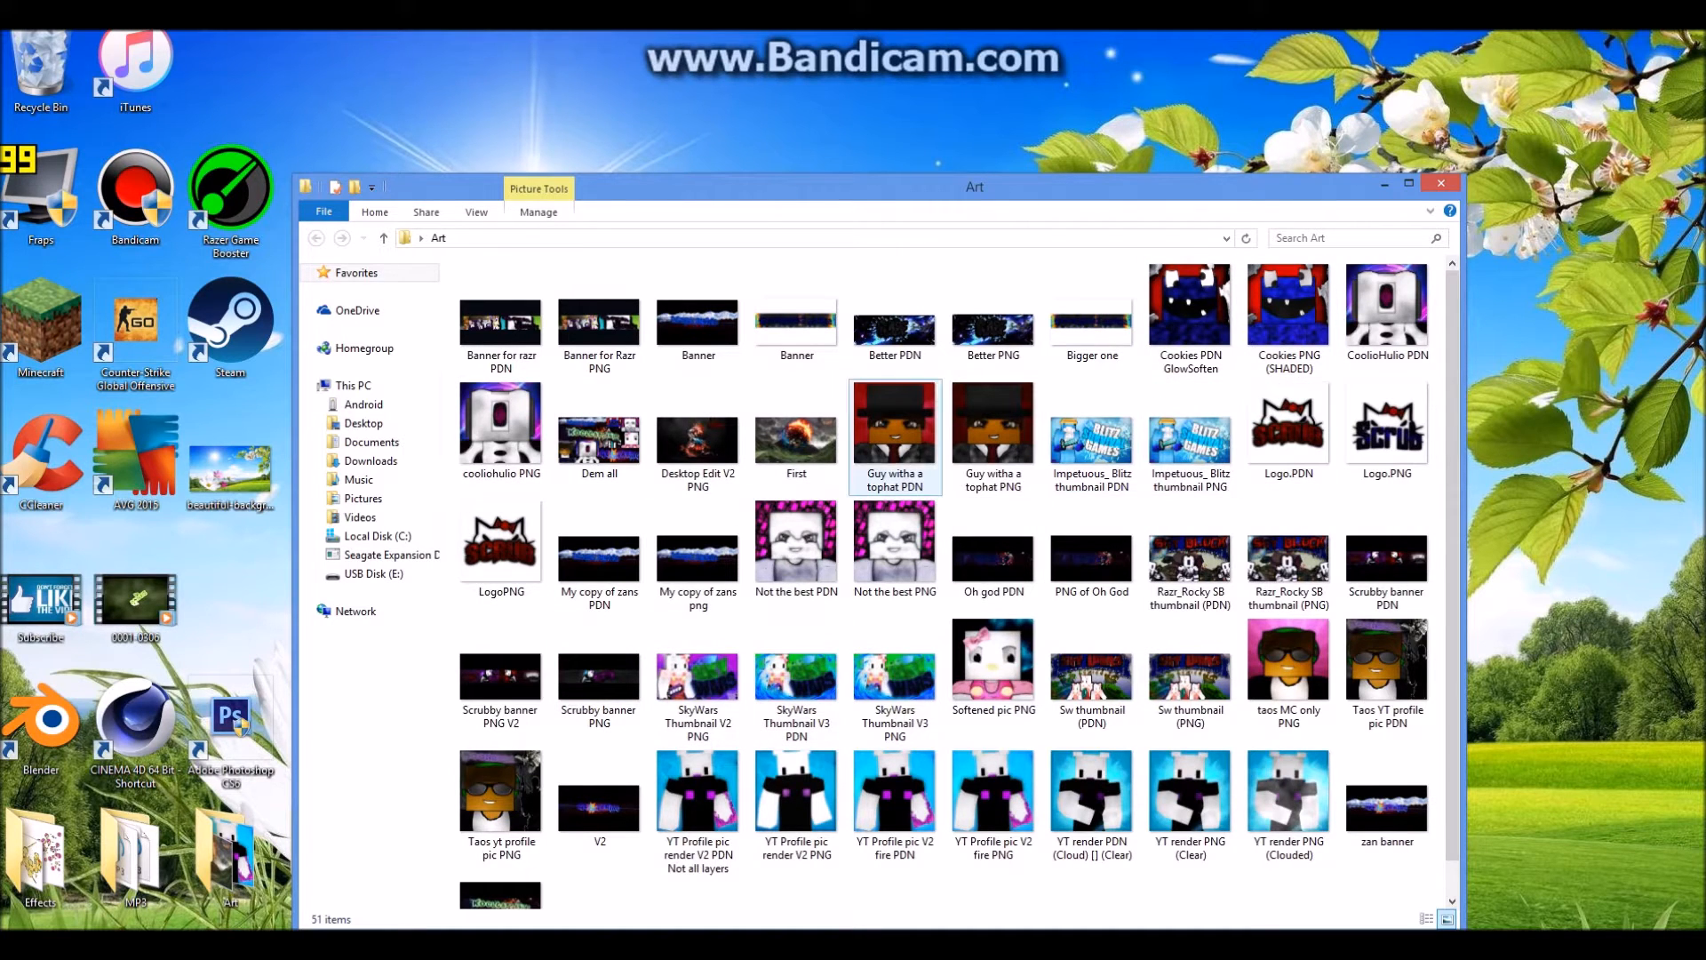
left_click(1440, 183)
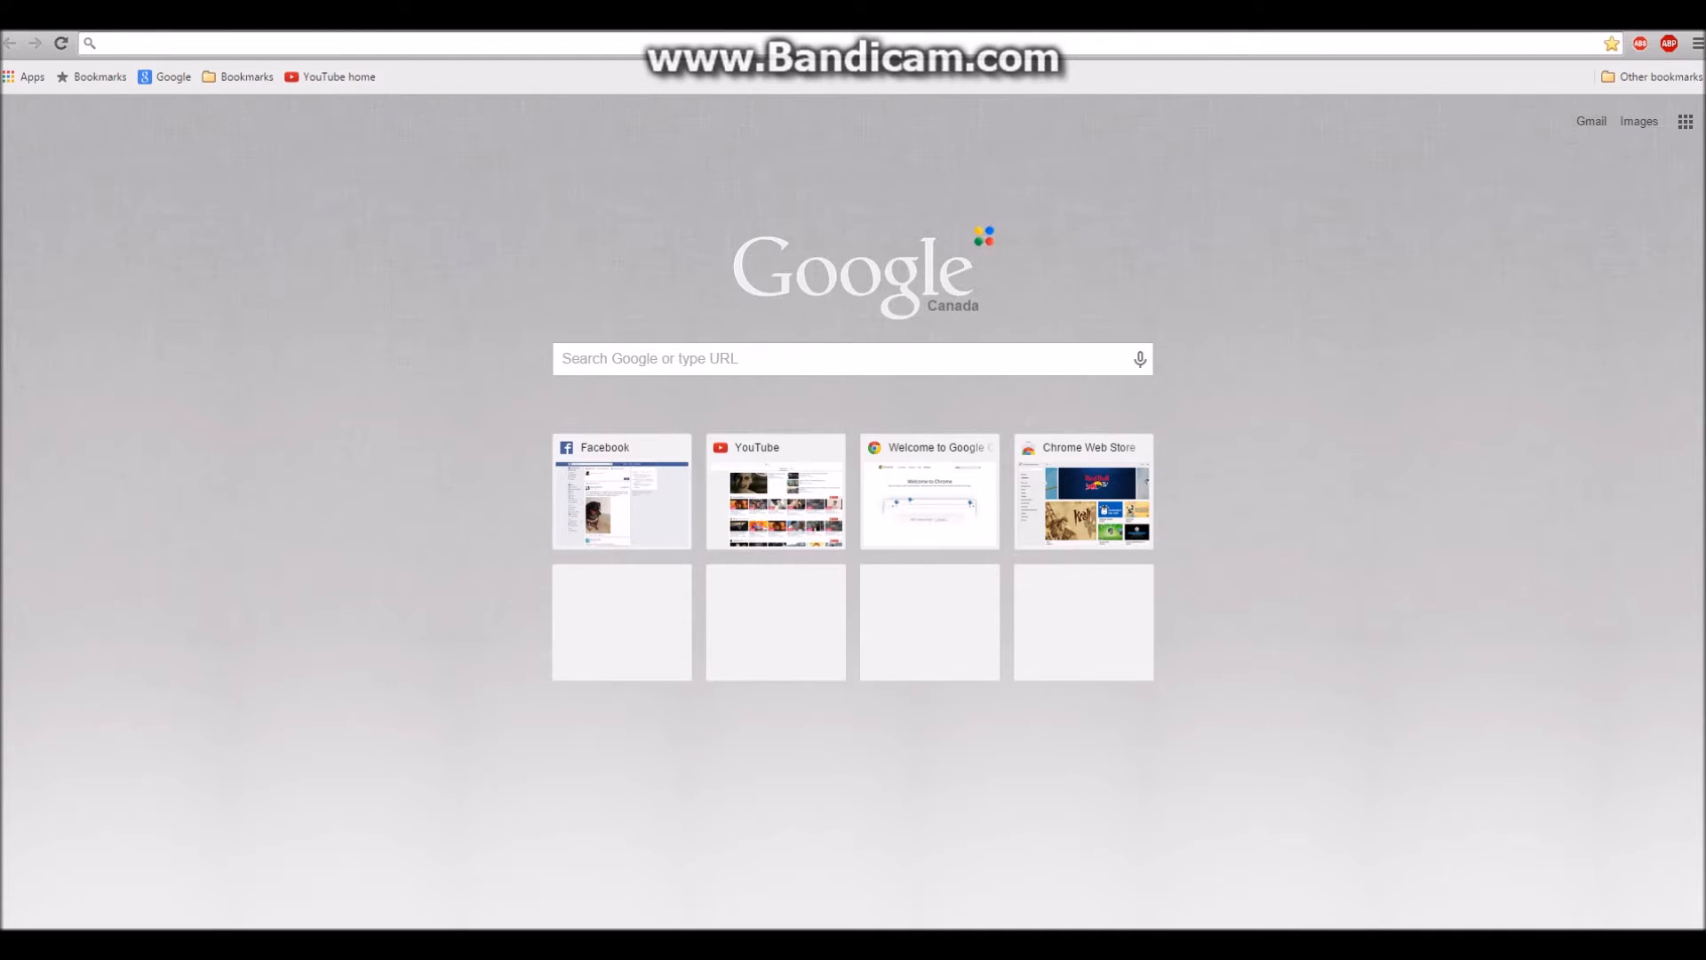
Step: Find the Nova Skin website in the web browser and open its Player Skin Editor
type("novaskin")
key("Return")
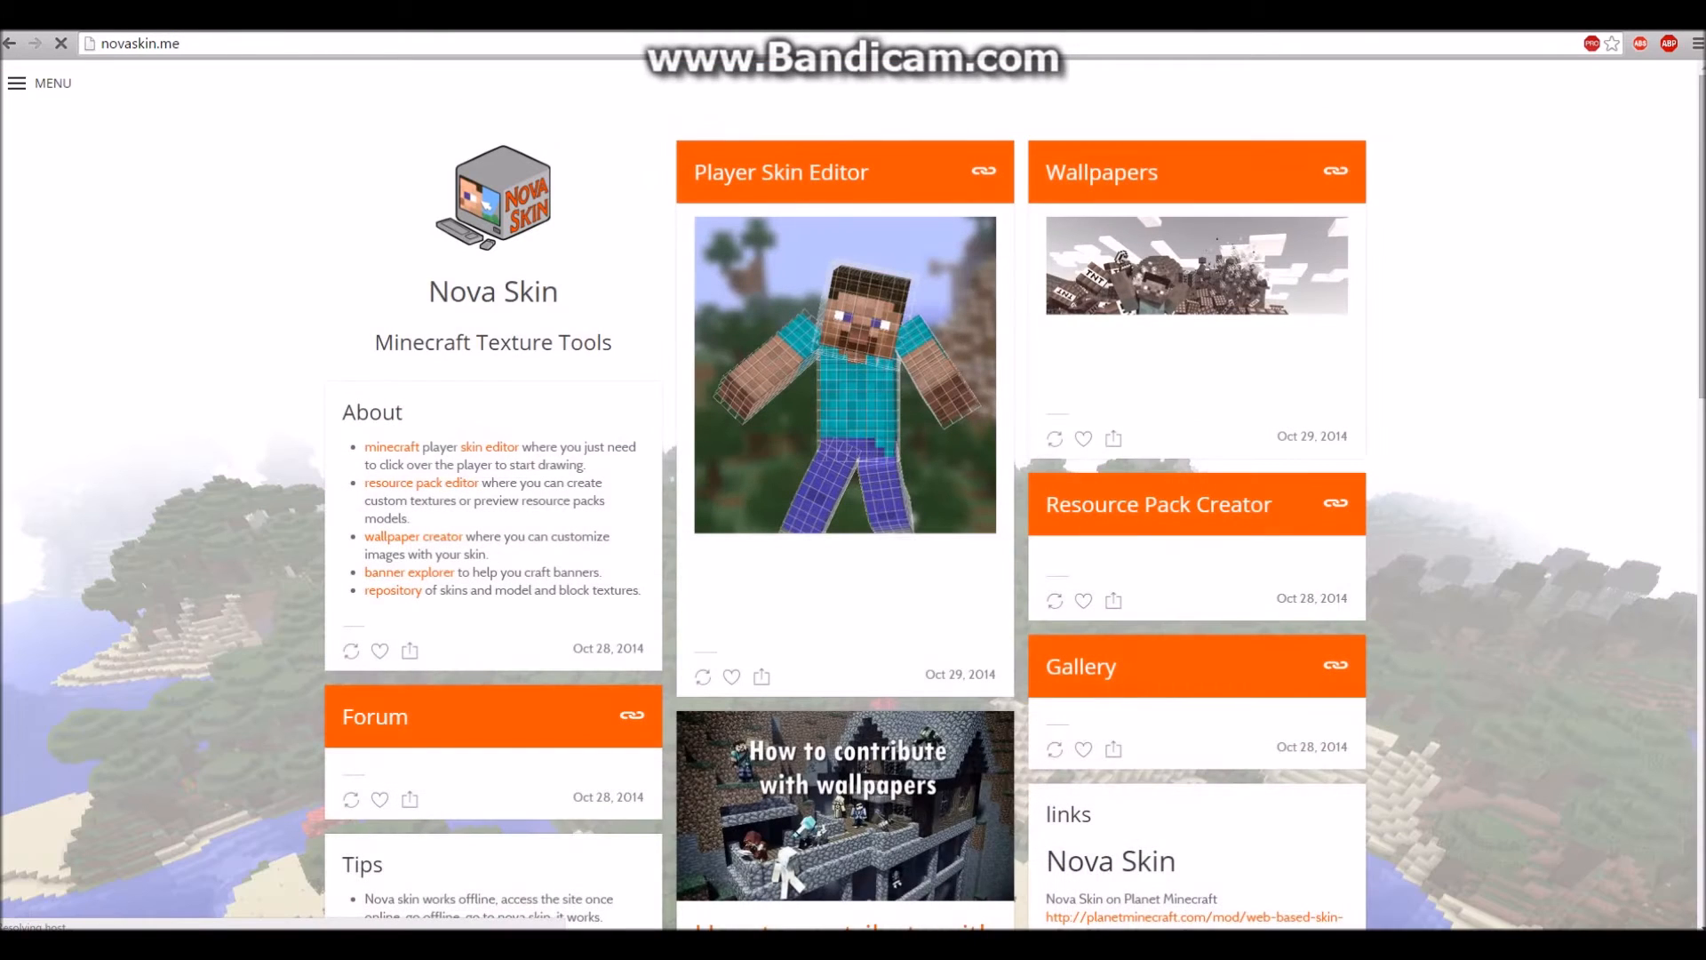
left_click(845, 173)
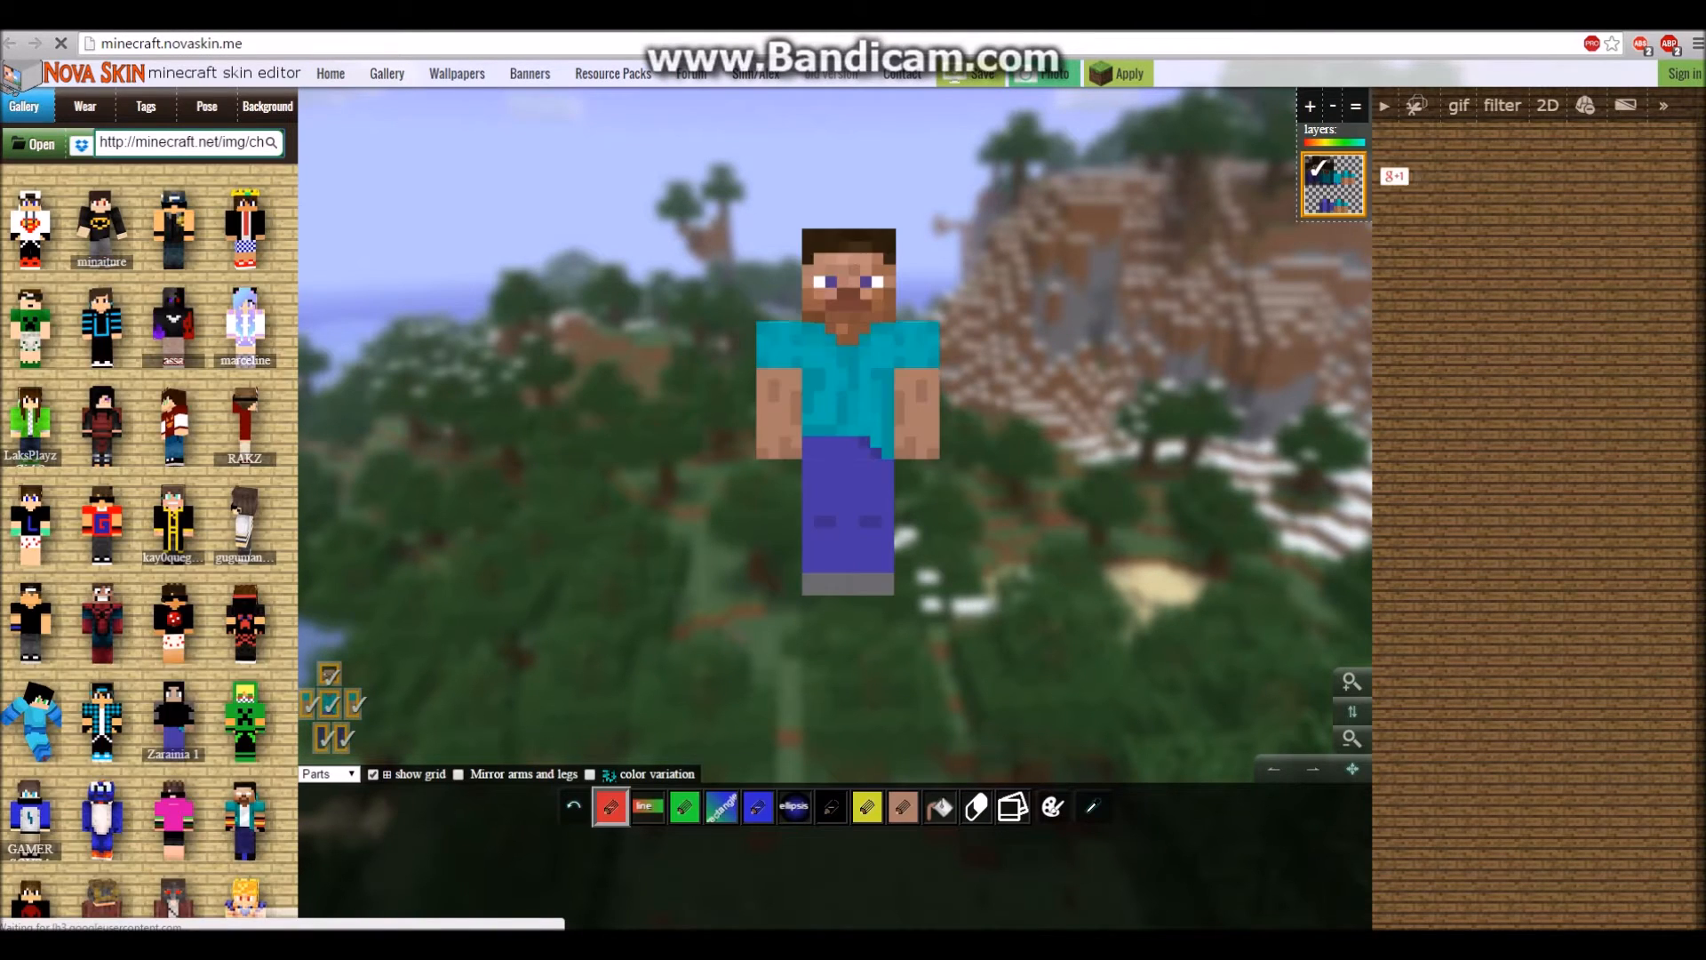
Step: Replace the default skin address with xxscrubxx and load that player's skin into the editor
left_click_drag(99, 142, 283, 143)
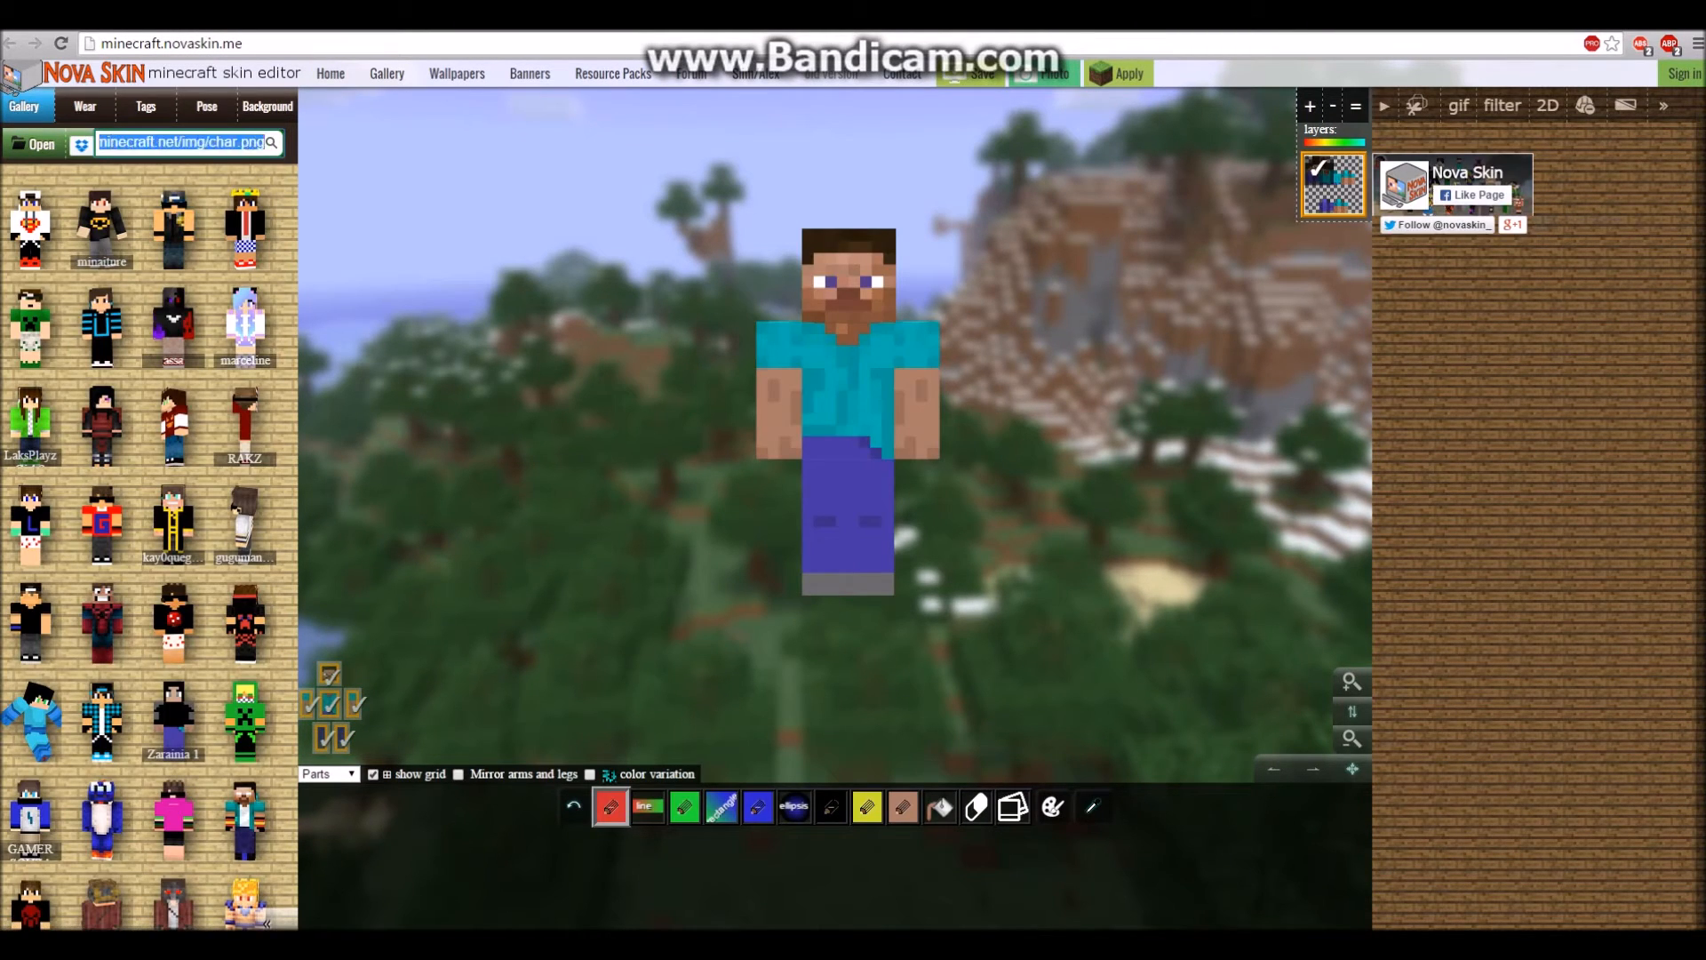
key("BackSpace")
type("xxscrubxx")
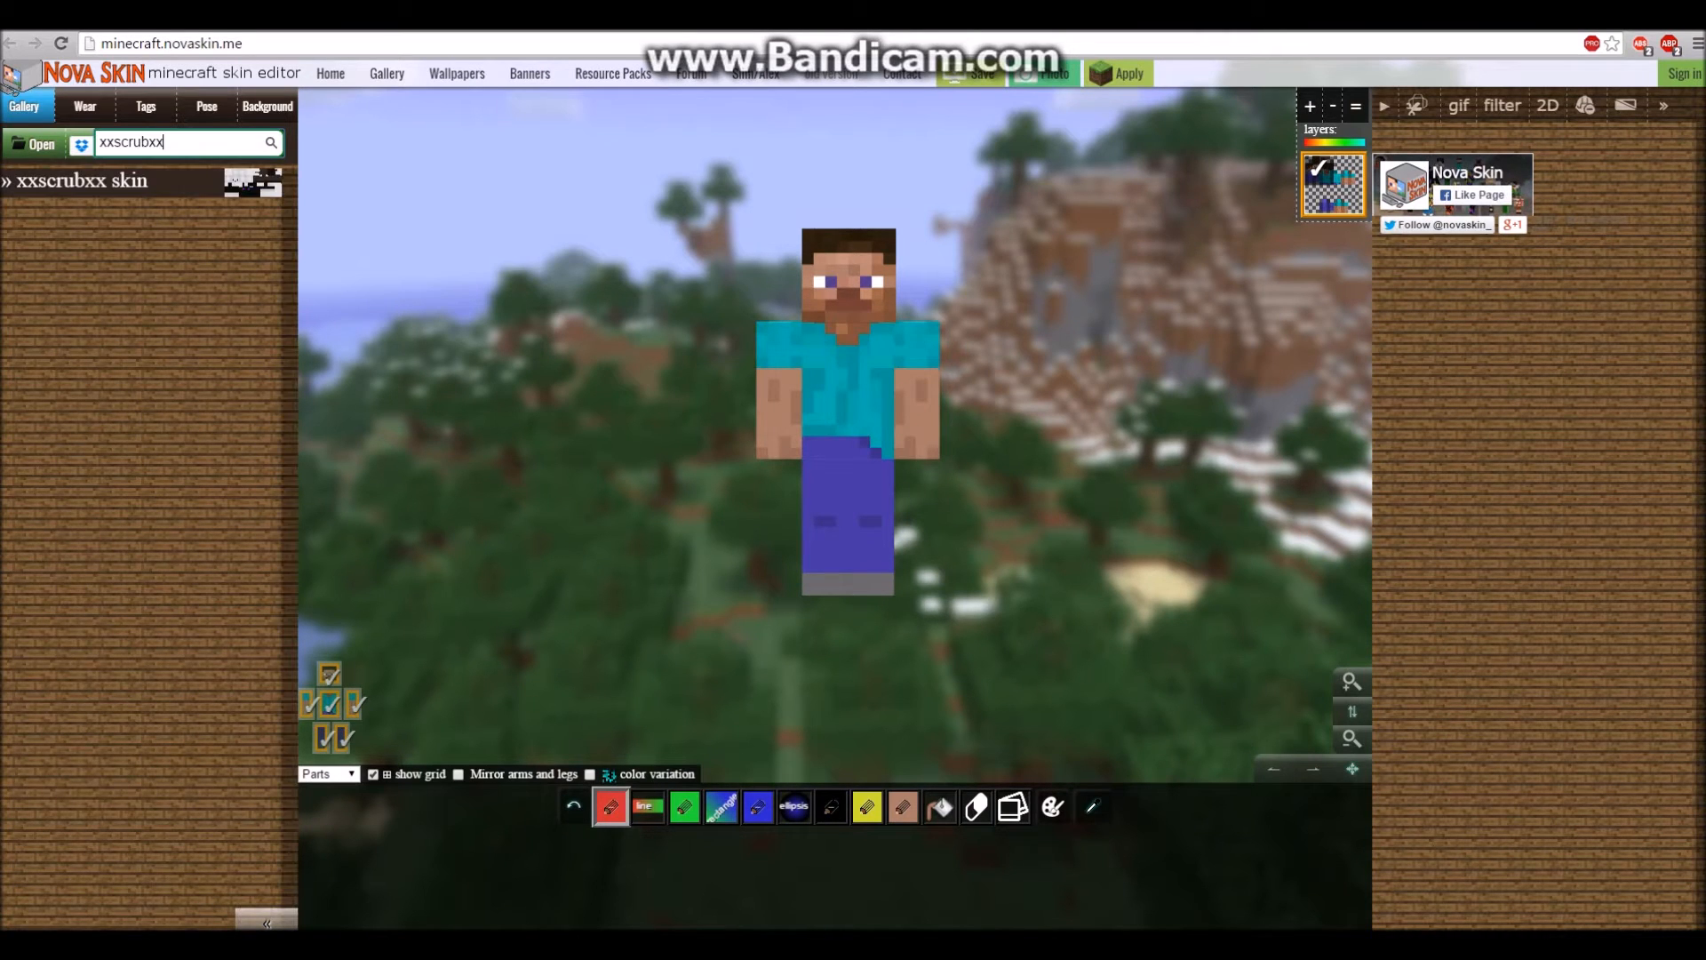
key("Return")
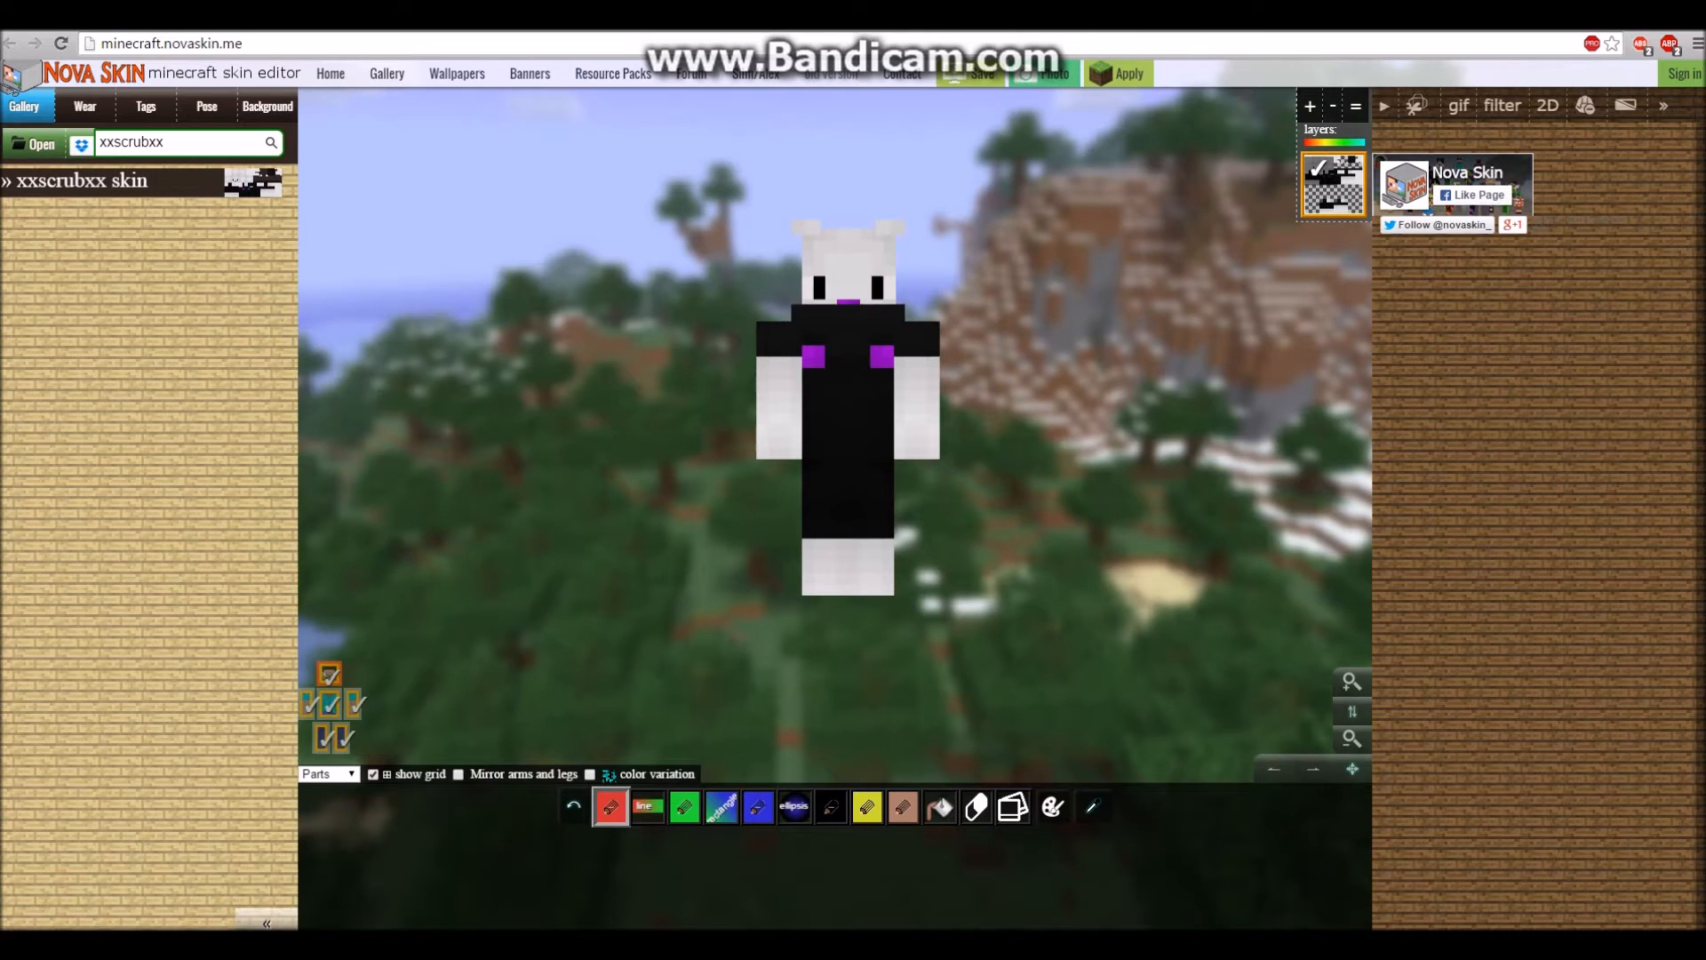
Step: Pose the character with the first right arm rotation at 2 and the left arm bending at 0.35, facing nearly straight ahead
left_click(206, 106)
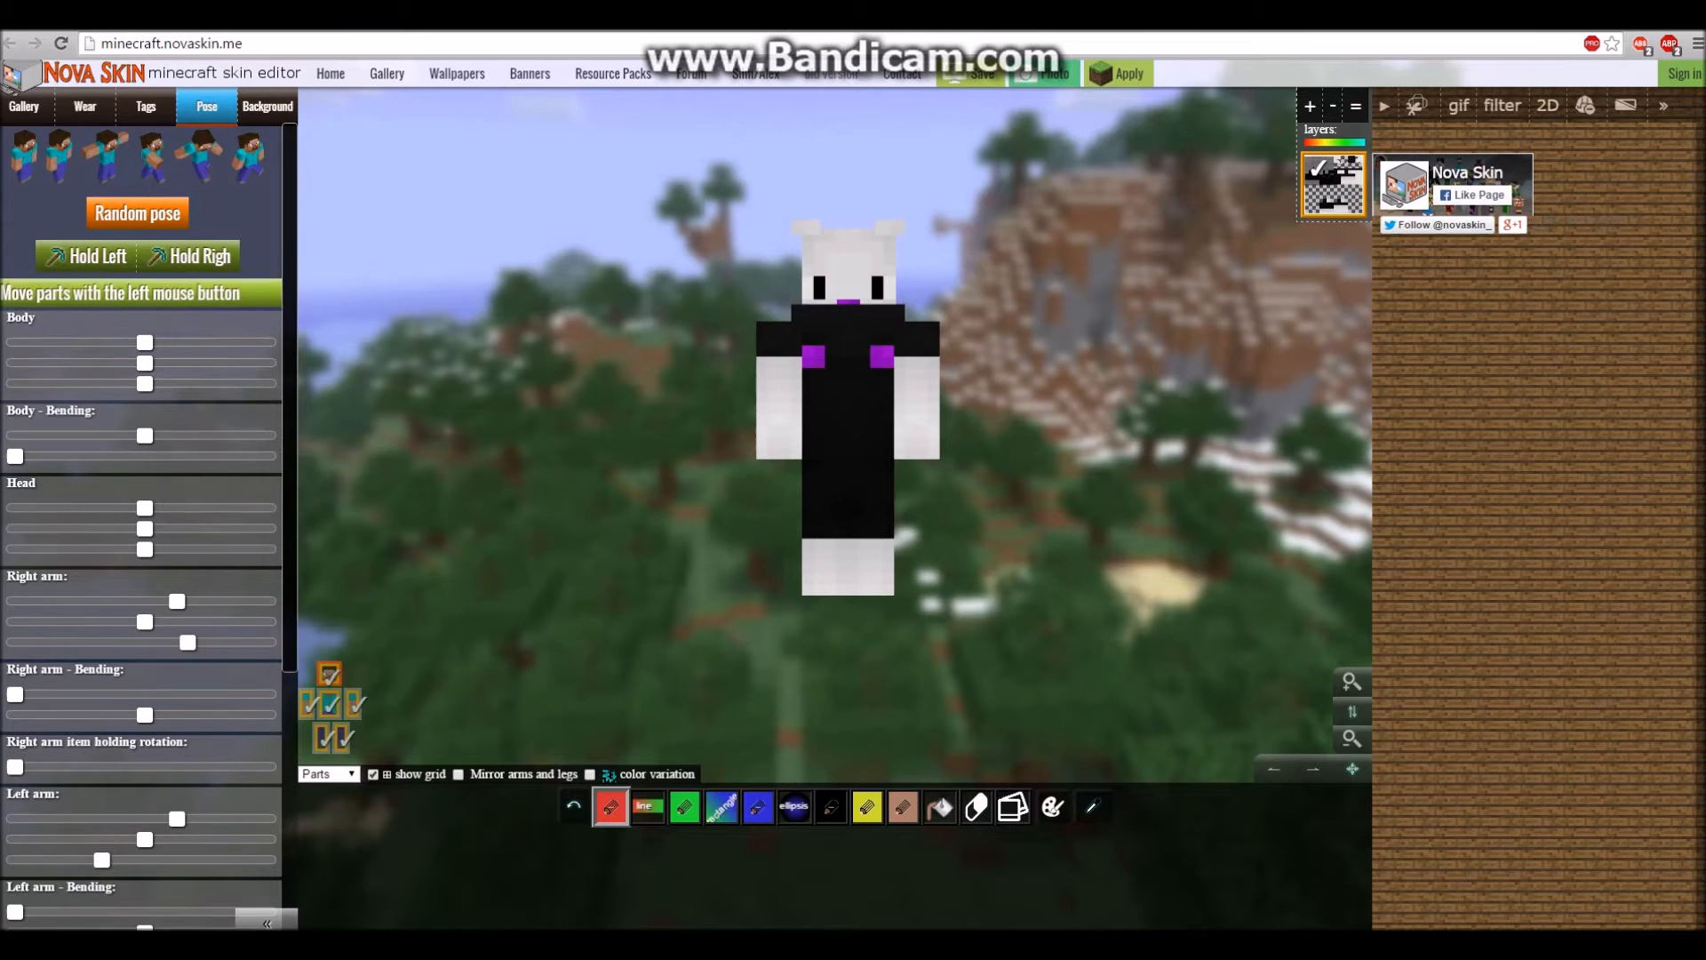
left_click_drag(781, 416, 780, 416)
scroll(142, 524, "down", 1)
scroll(142, 524, "down", 1)
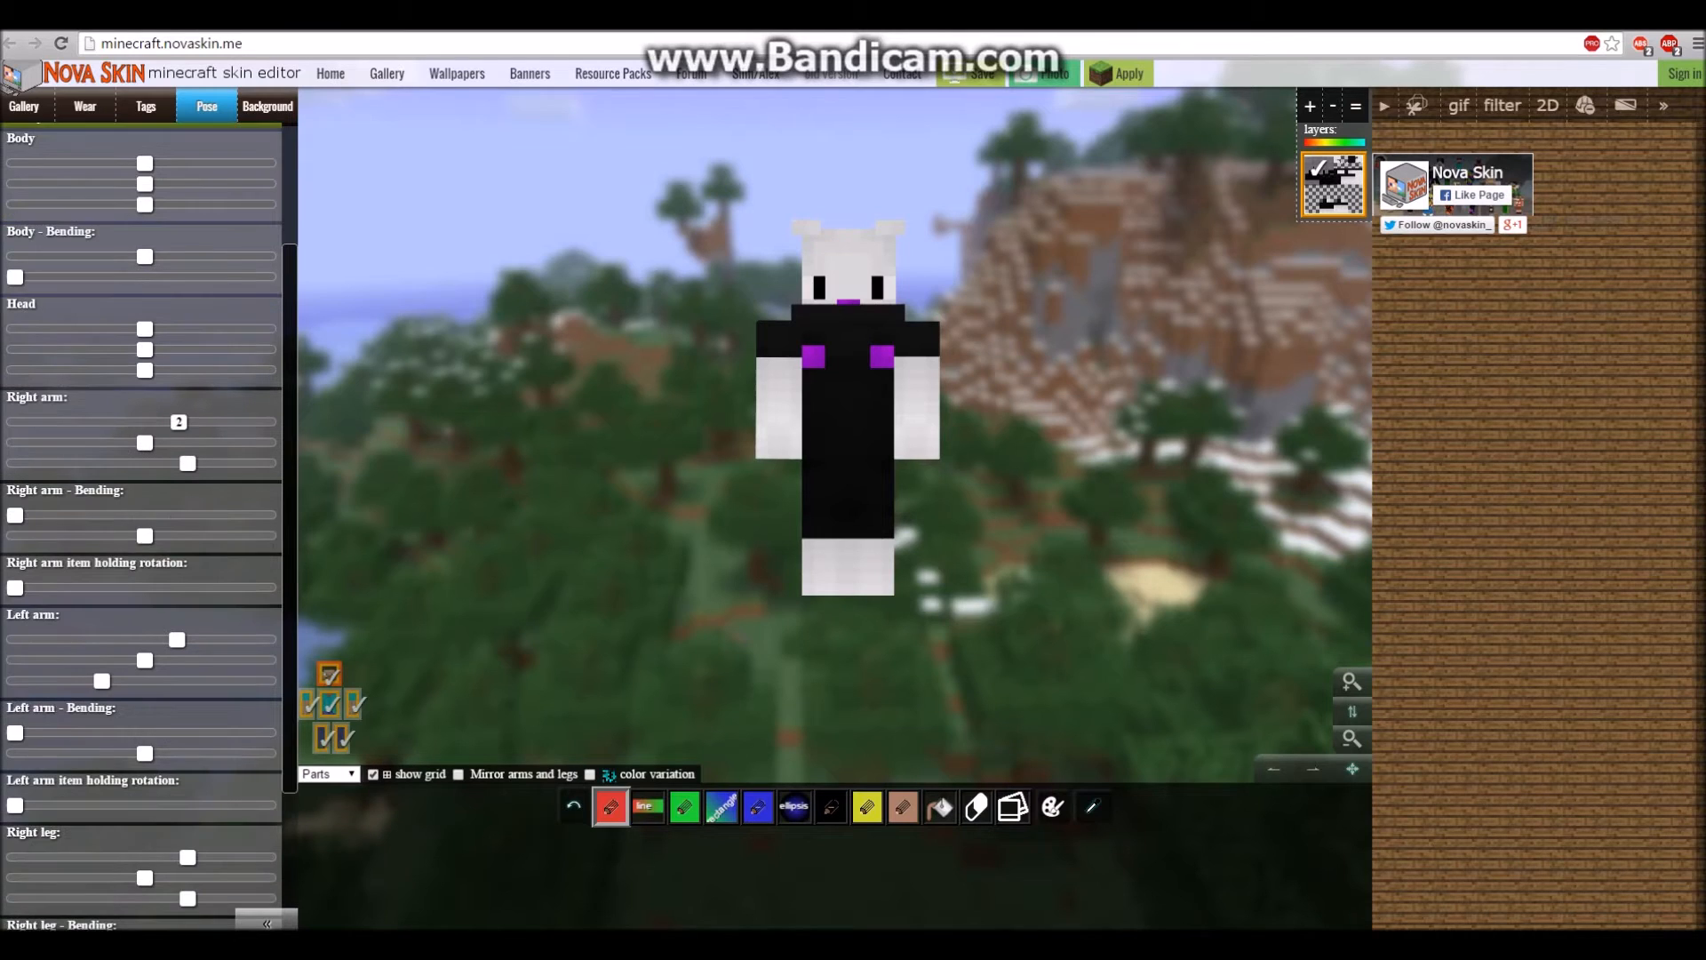
scroll(143, 524, "down", 2)
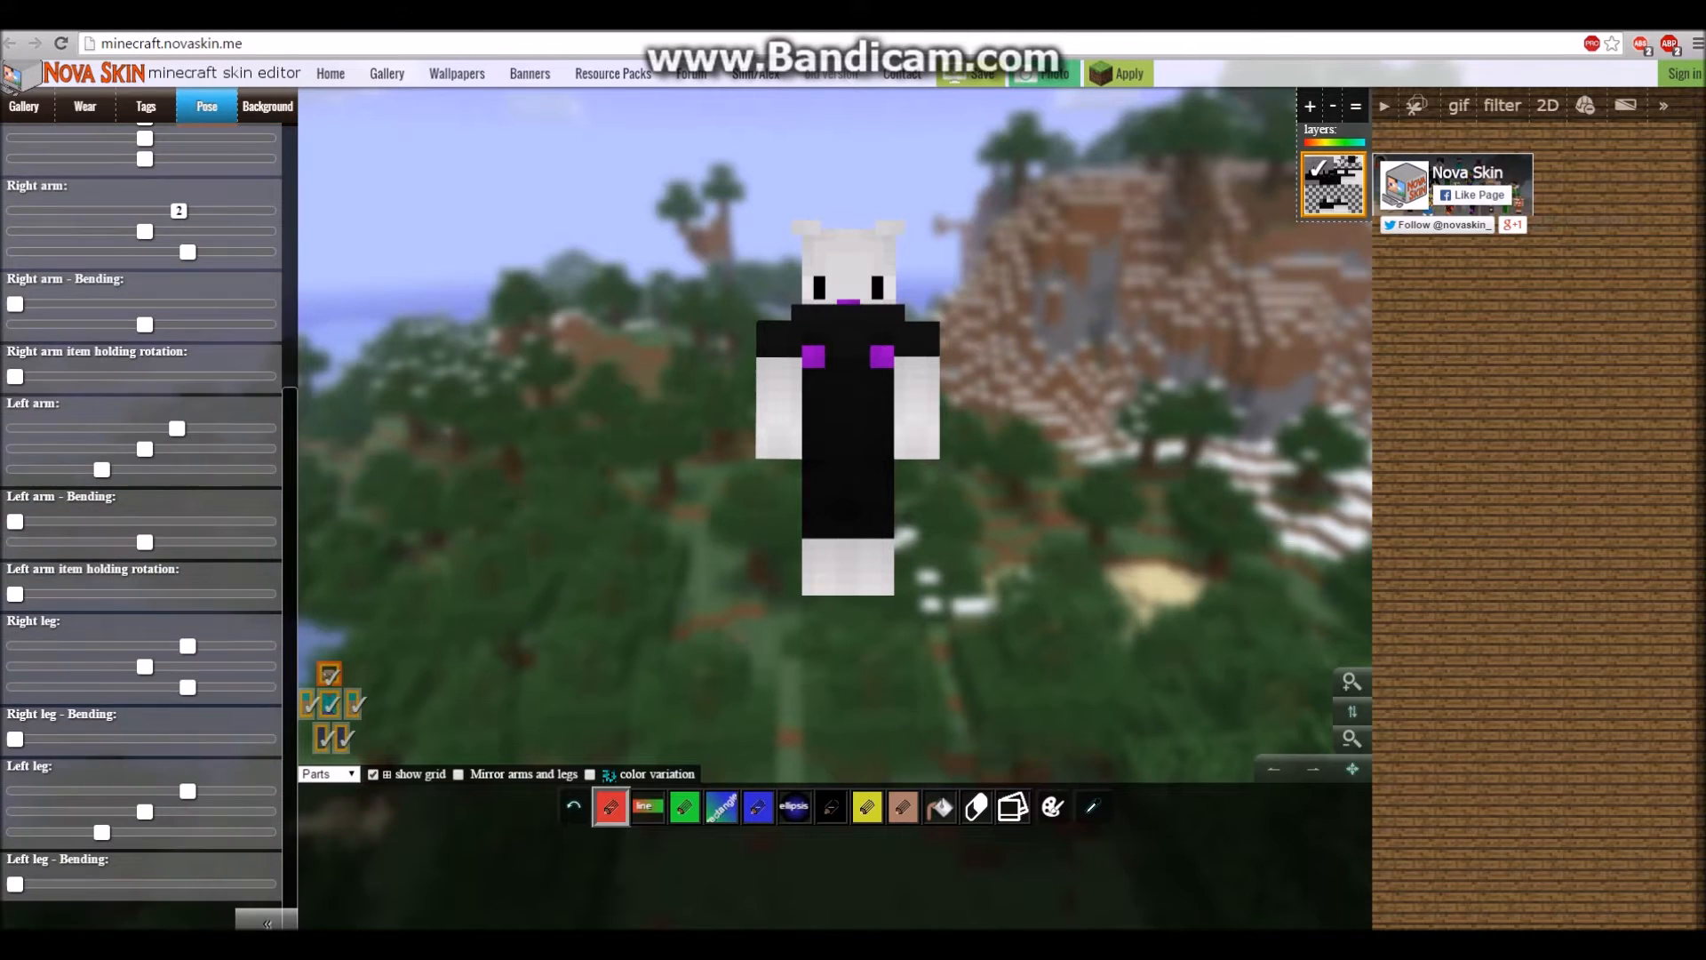
left_click_drag(15, 522, 217, 522)
mouse_move(1066, 444)
left_mouse_down()
mouse_move(857, 444)
mouse_move(1053, 448)
left_mouse_up()
left_click_drag(217, 521, 206, 521)
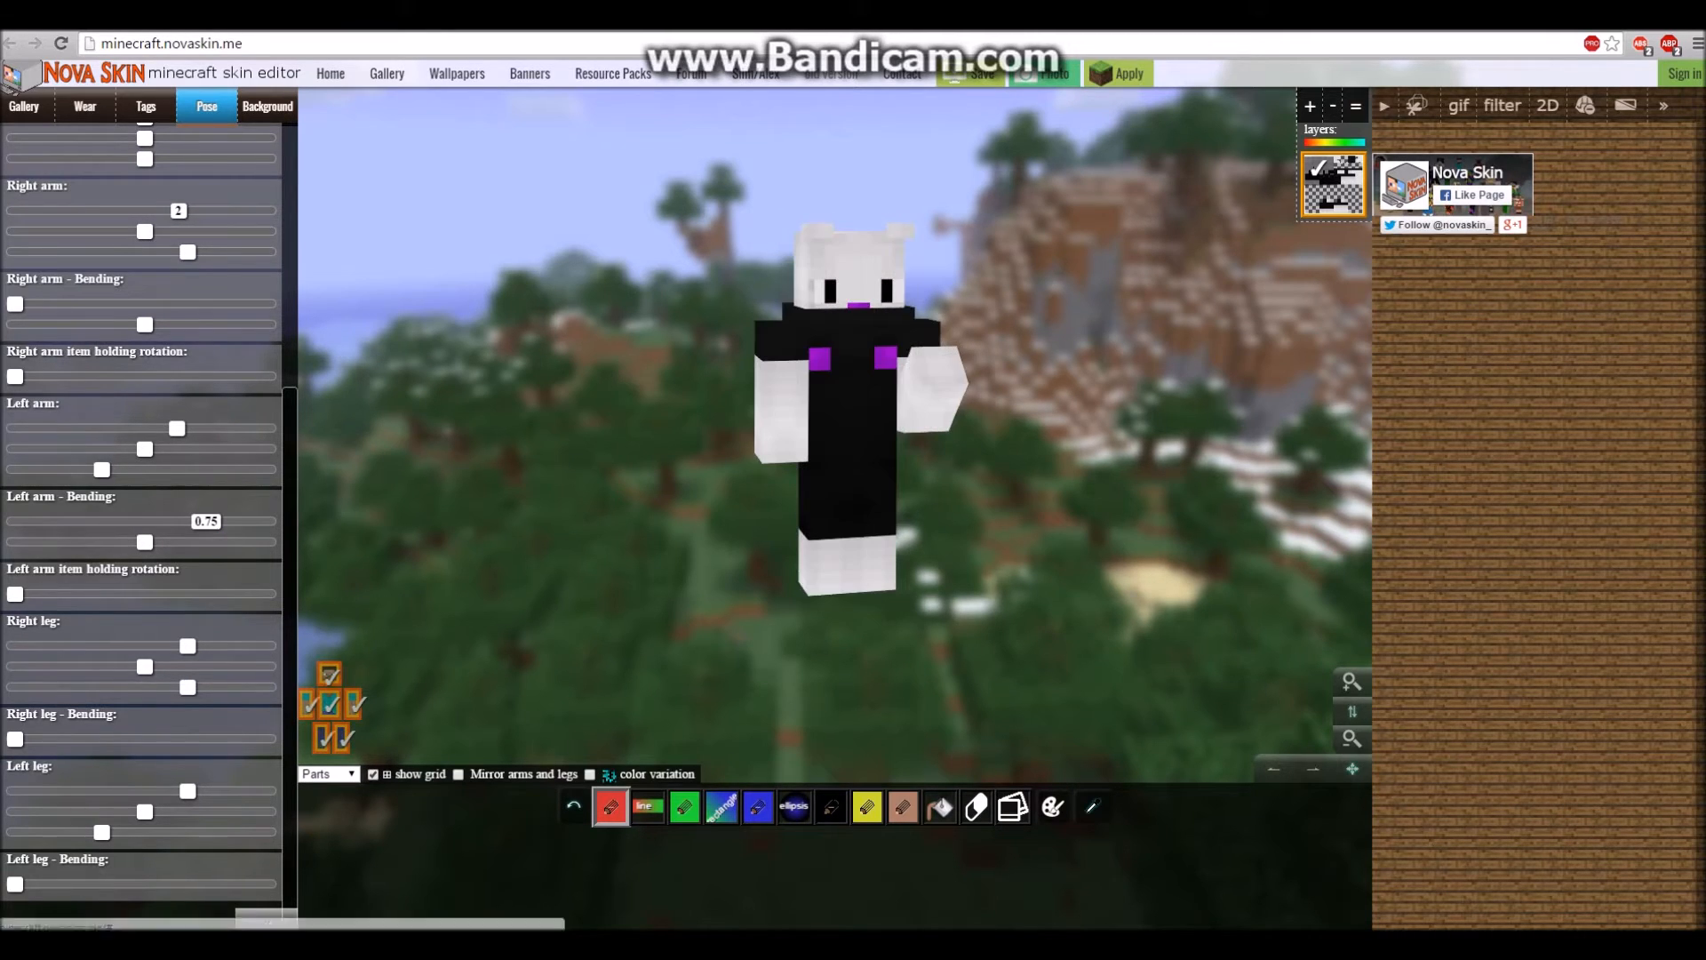
left_click_drag(206, 522, 107, 521)
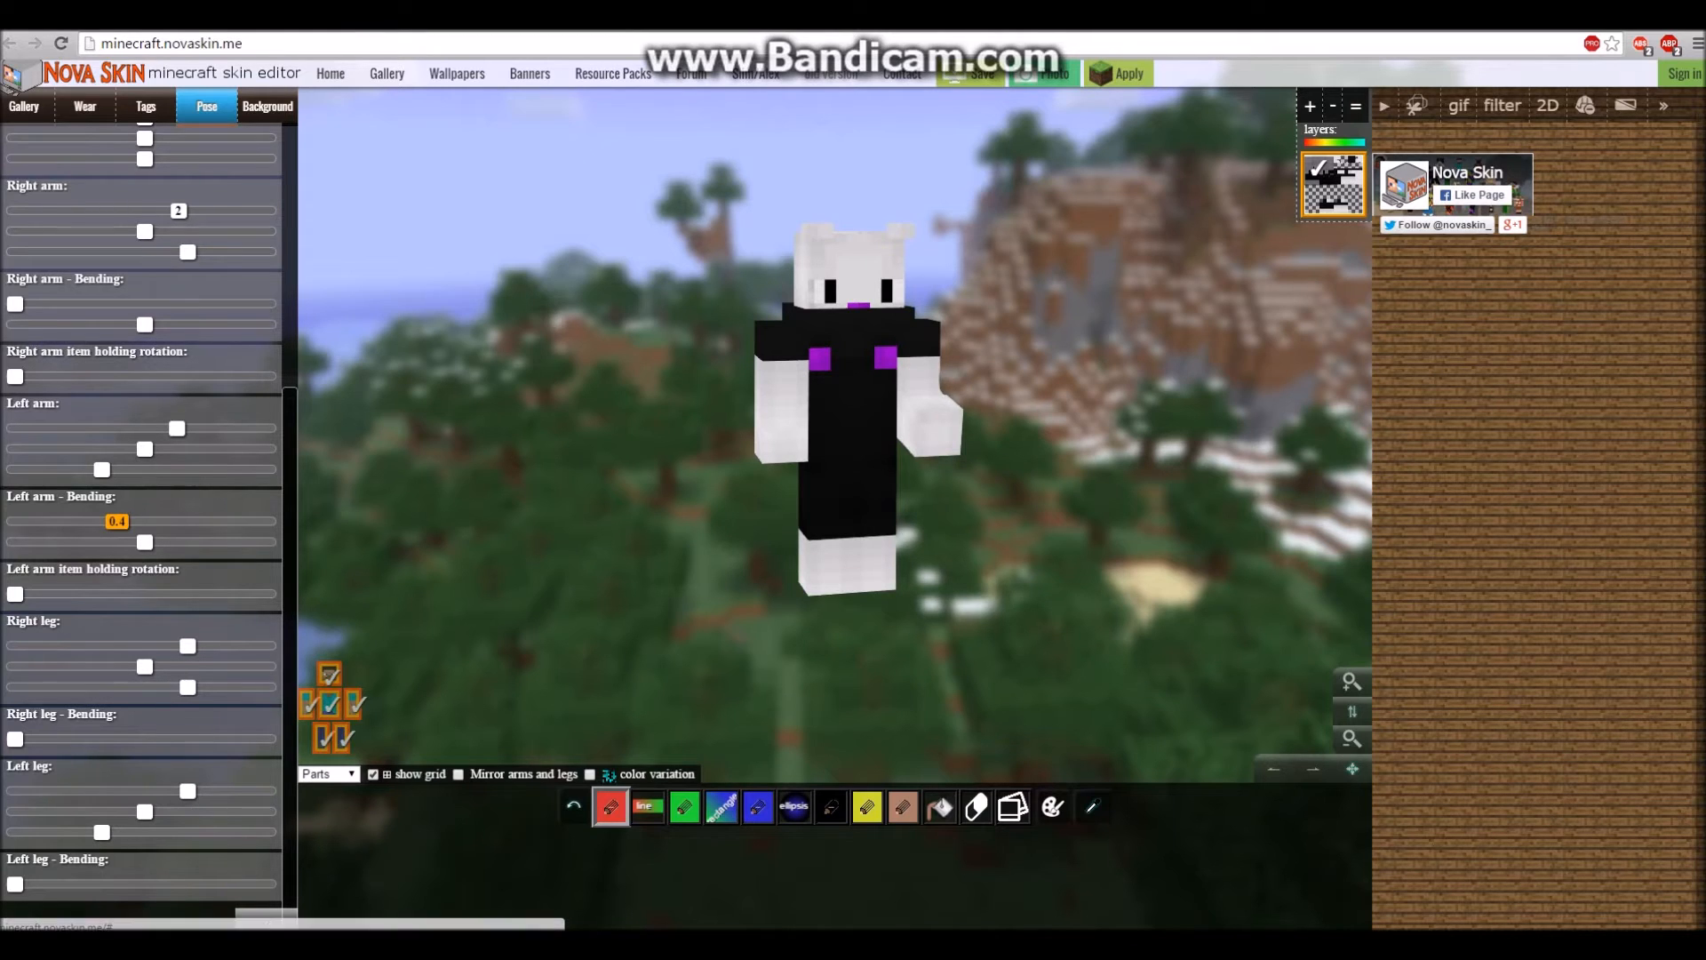
scroll(142, 524, "up", 5)
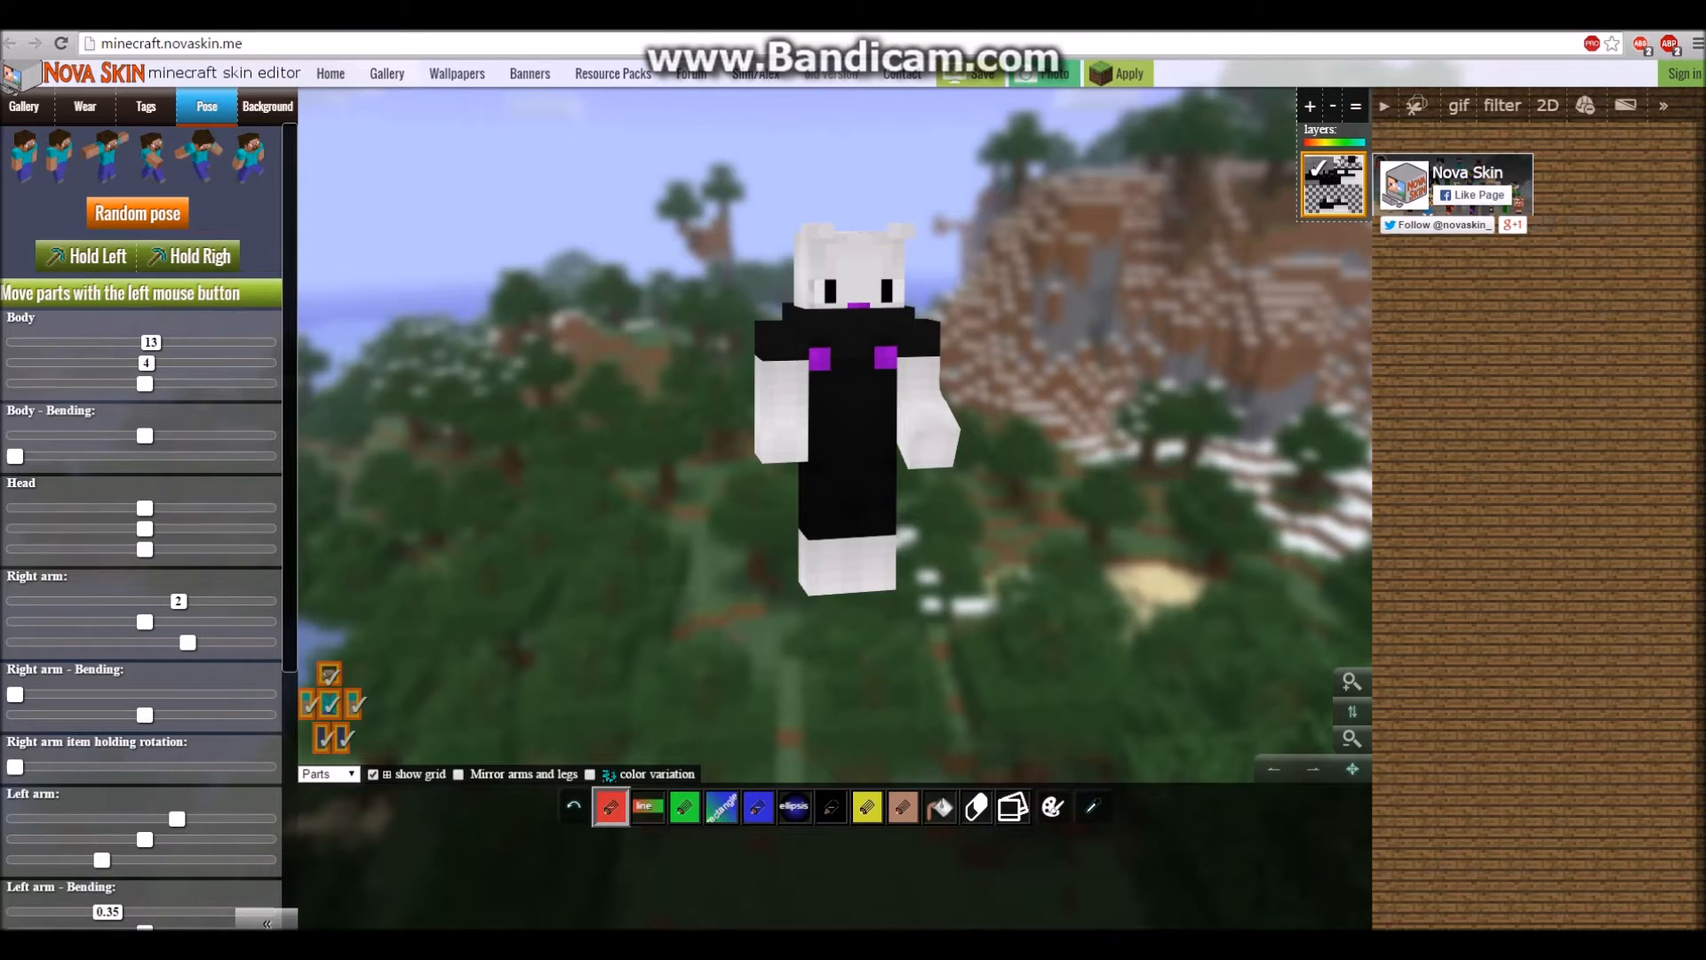
left_click_drag(622, 462, 600, 460)
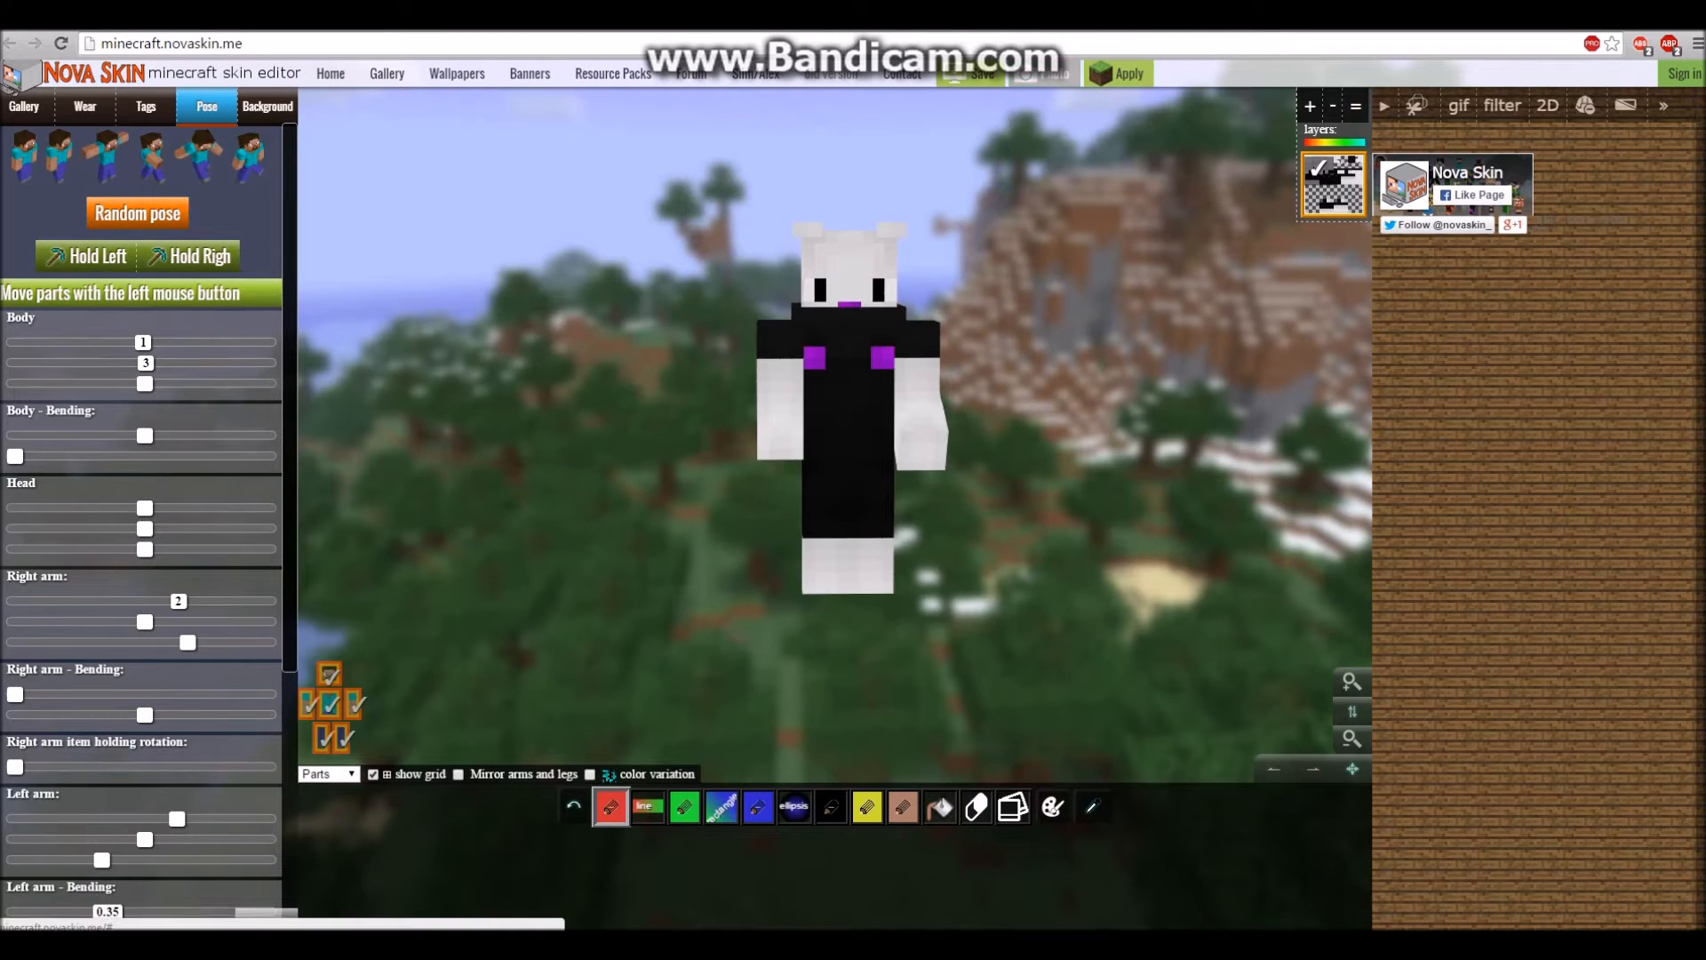
Step: Generate a photo of the posed skin, look at the options for saving it, and close the preview
left_click(1053, 74)
right_click(836, 480)
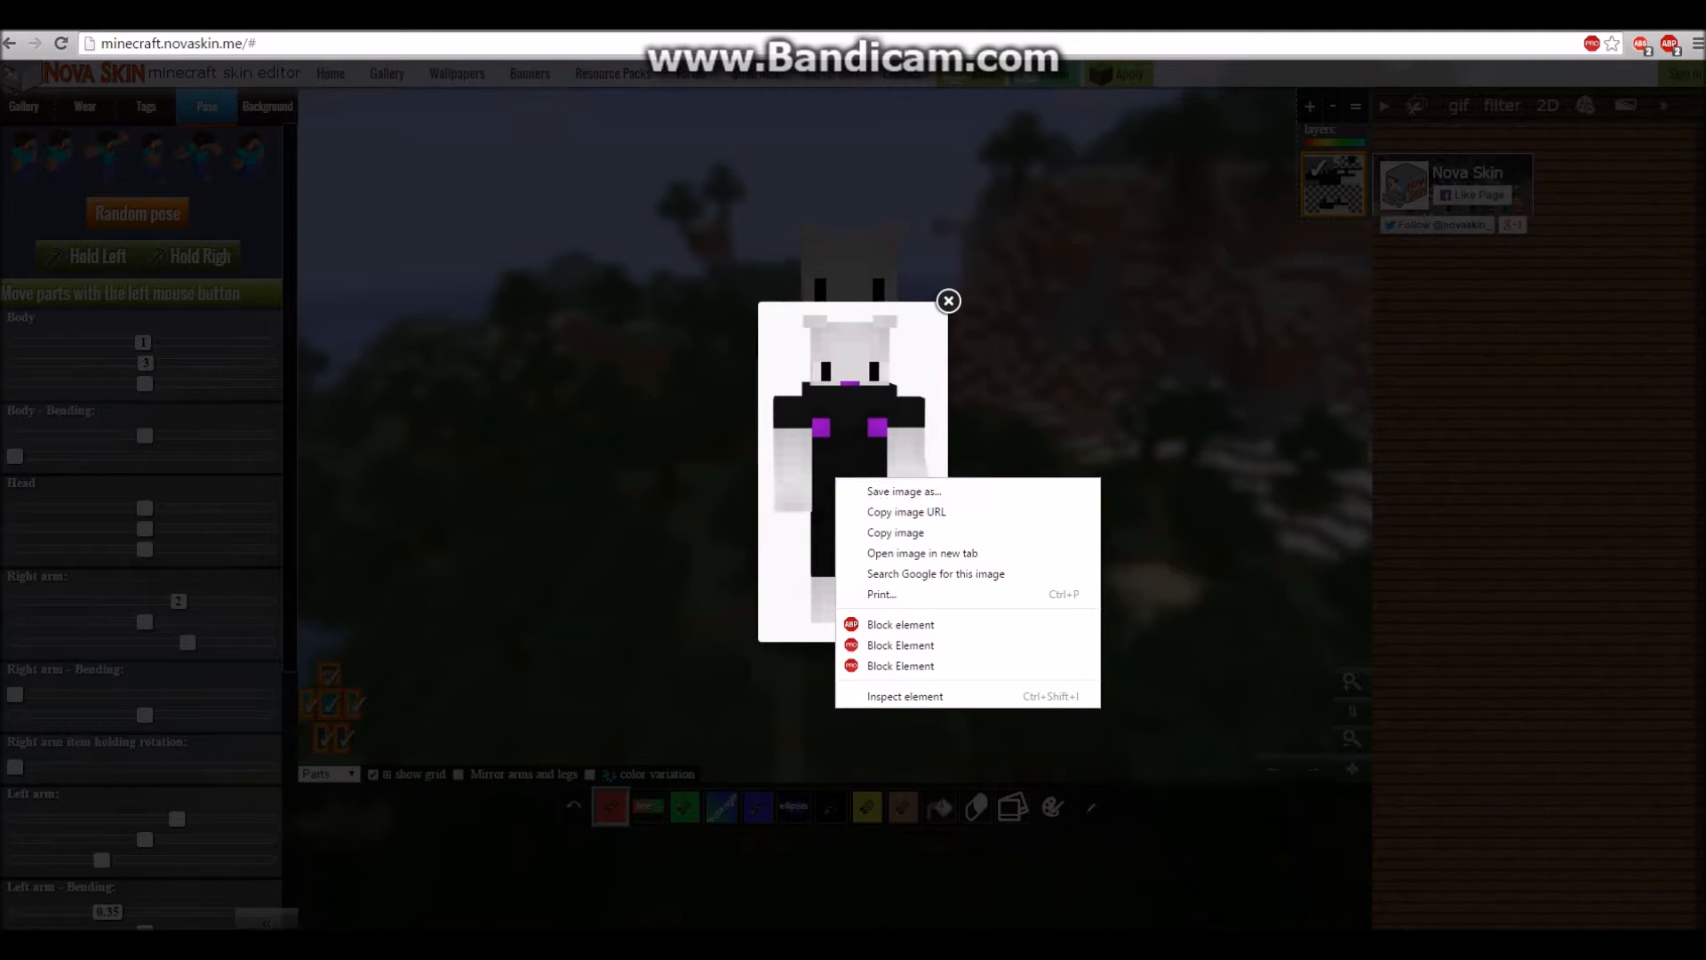
key("Escape")
left_click(948, 300)
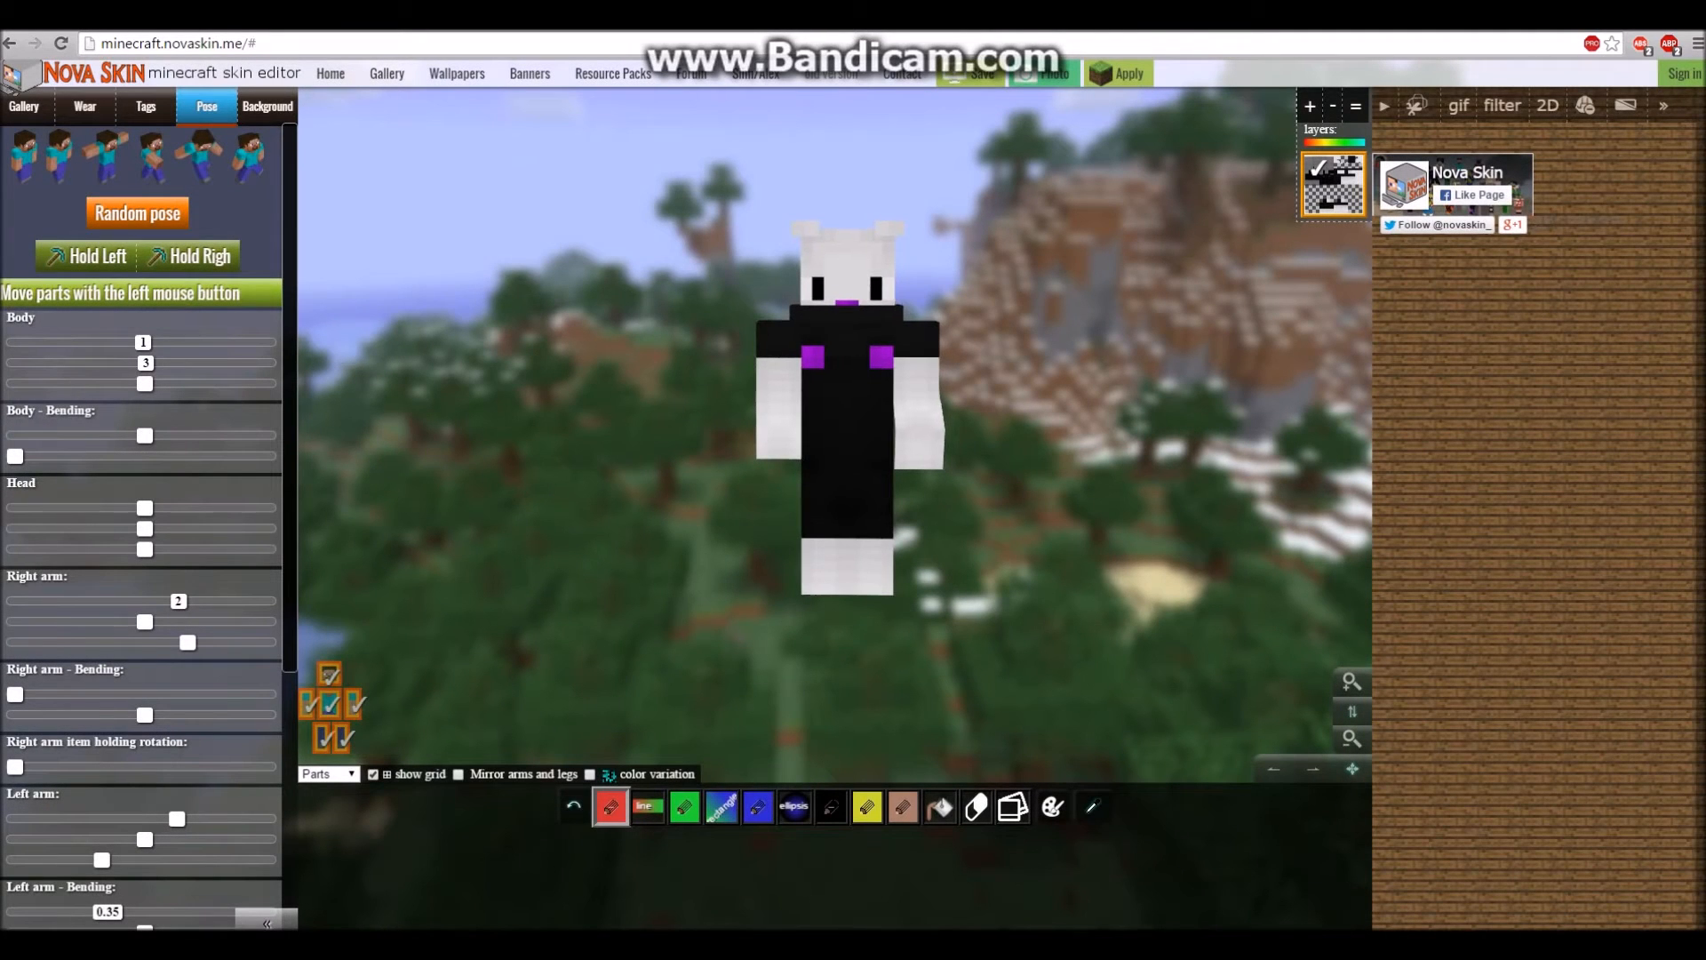
left_click_drag(889, 373, 894, 367)
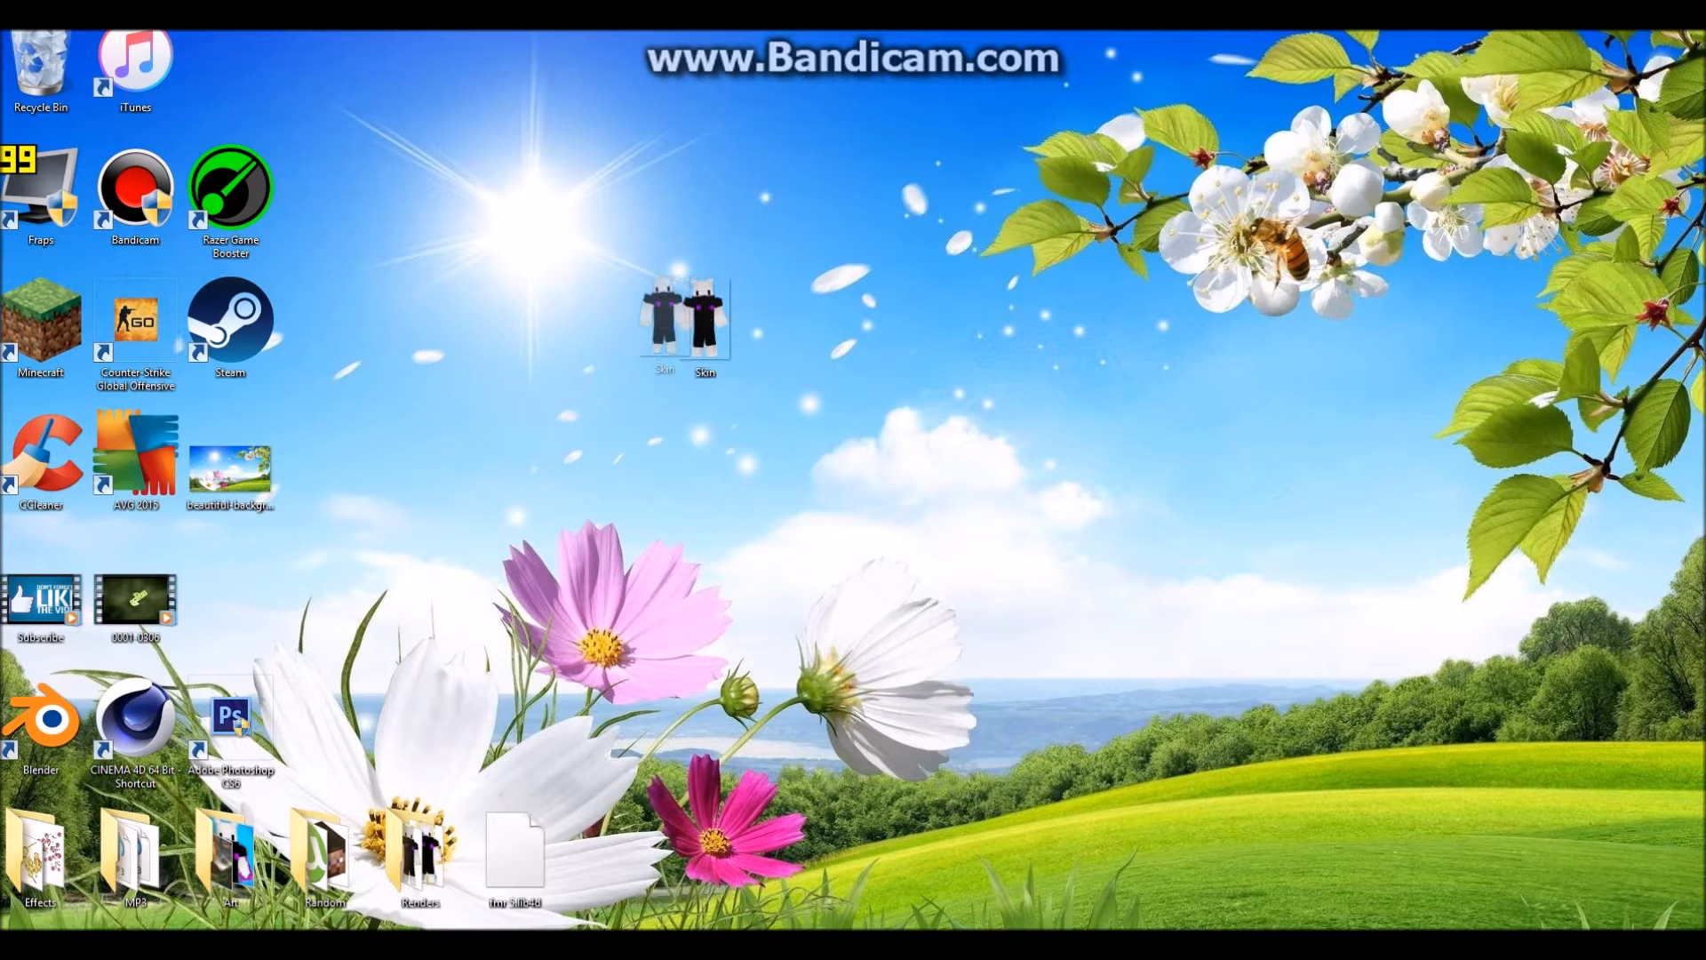
Step: Reposition the Skin image on the desktop and examine the render in Windows Photo Viewer, closing the viewer when done
left_click_drag(705, 319, 515, 325)
double_click(516, 324)
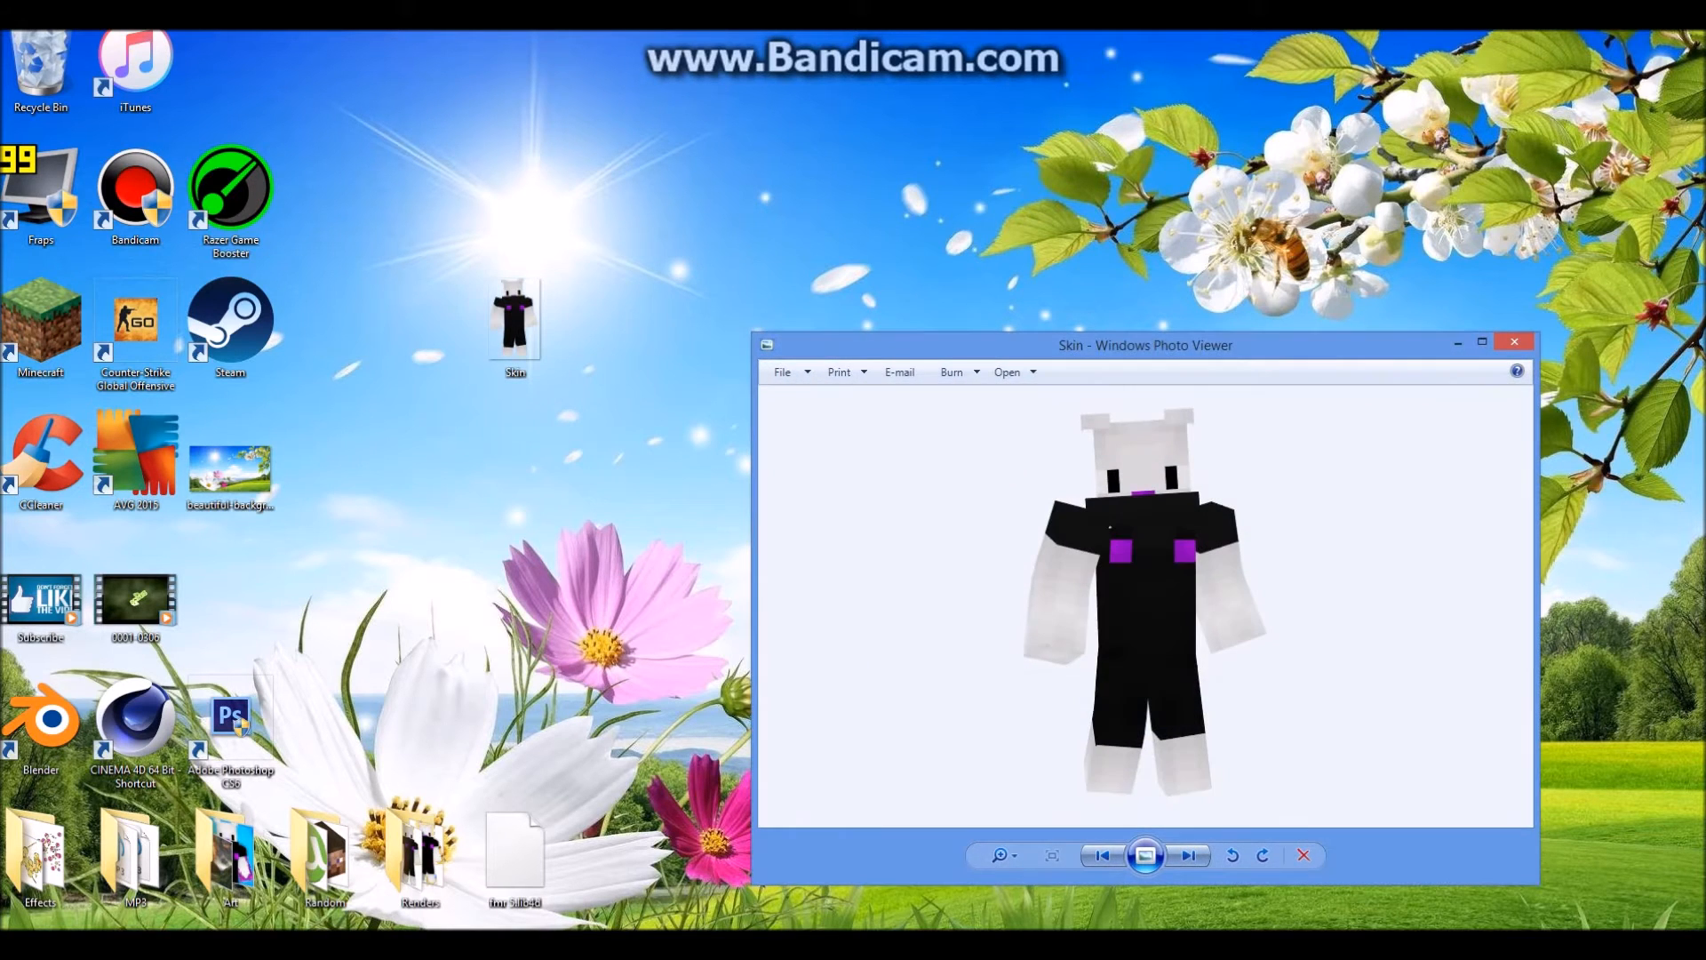
left_click(1514, 342)
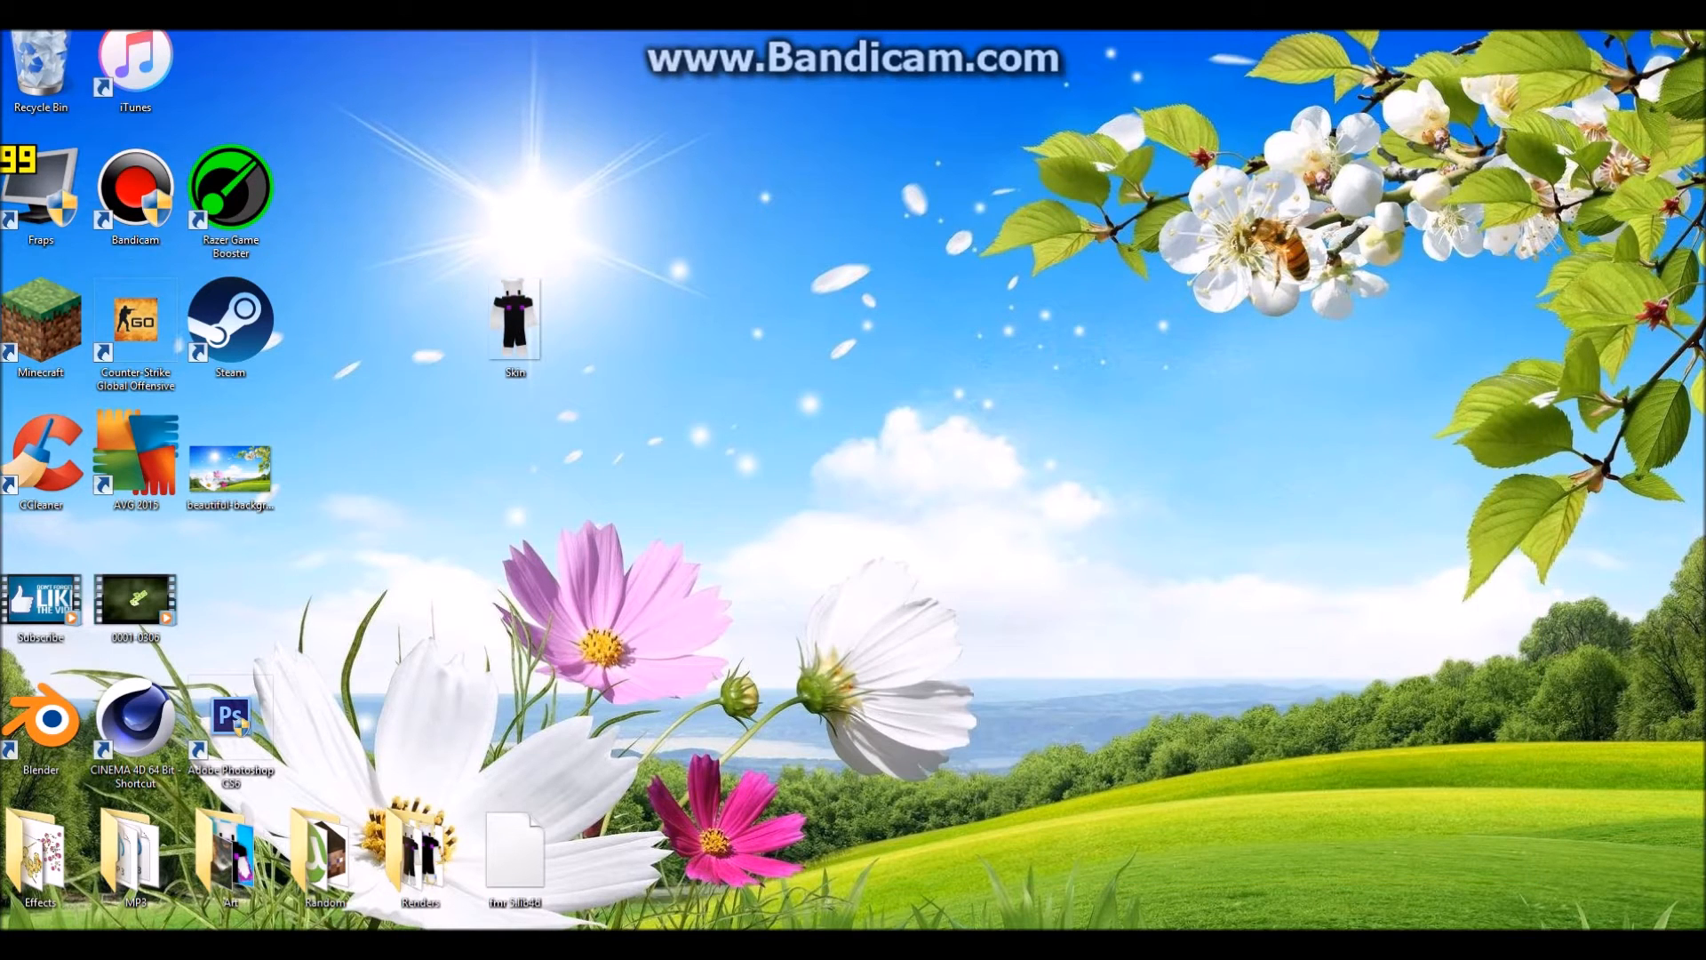
double_click(515, 325)
left_click_drag(1421, 343, 1429, 335)
left_click(1521, 333)
left_click_drag(515, 324, 798, 320)
double_click(797, 320)
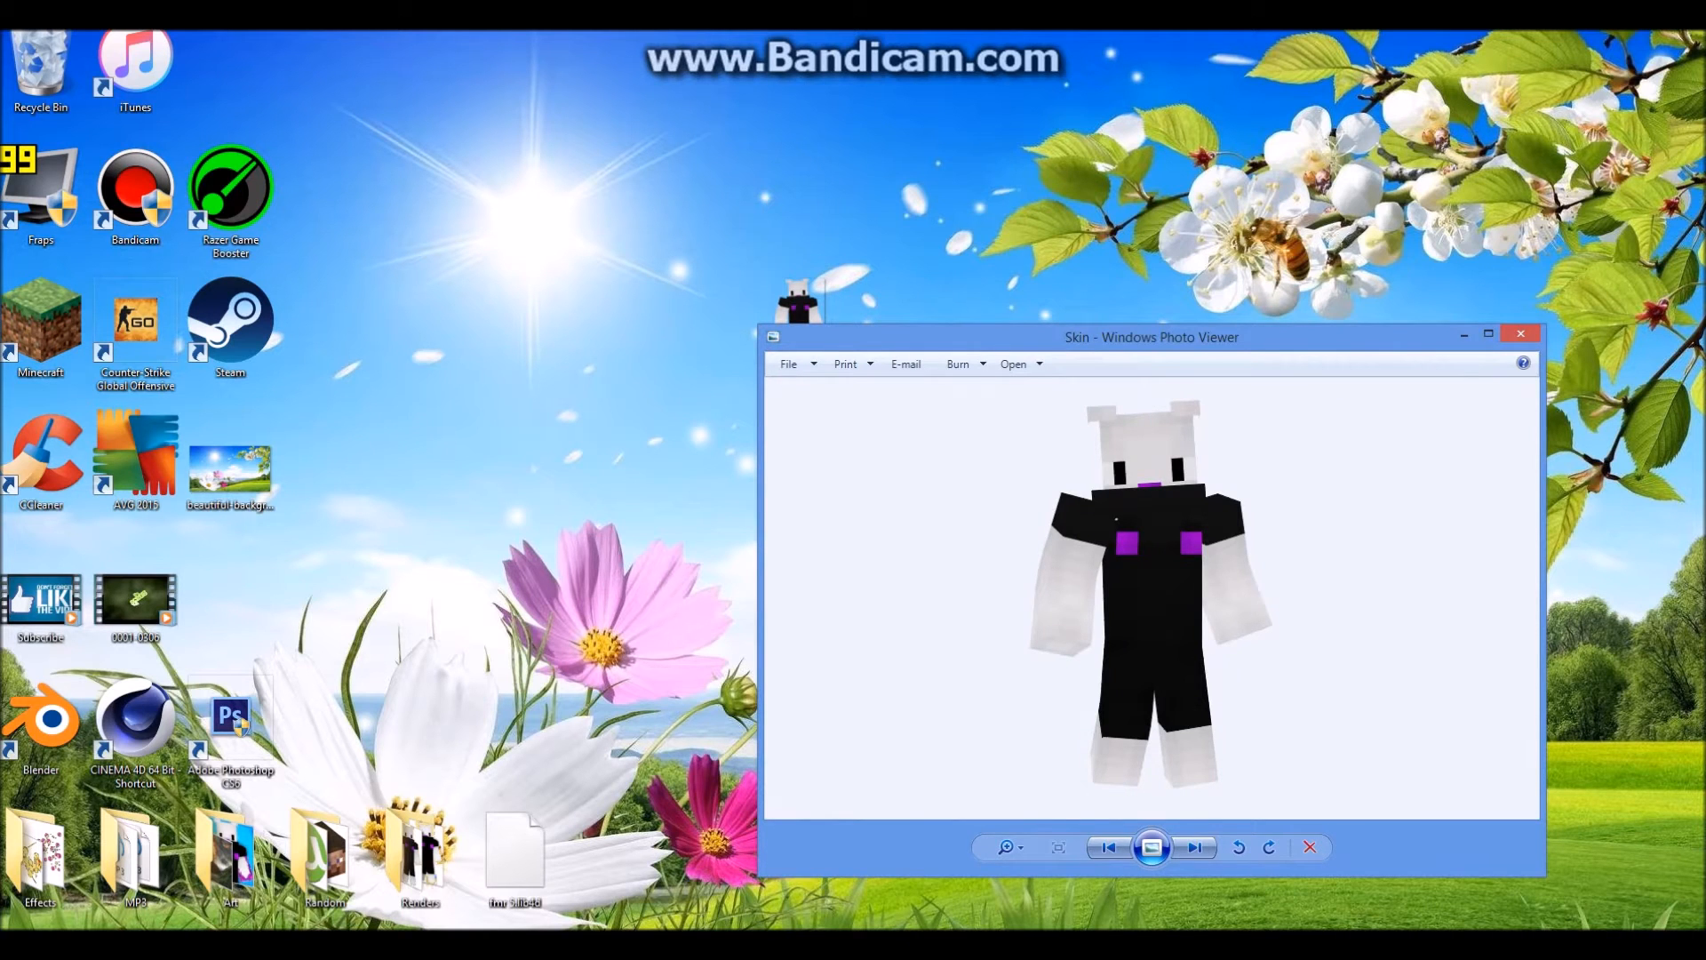
left_click(1520, 333)
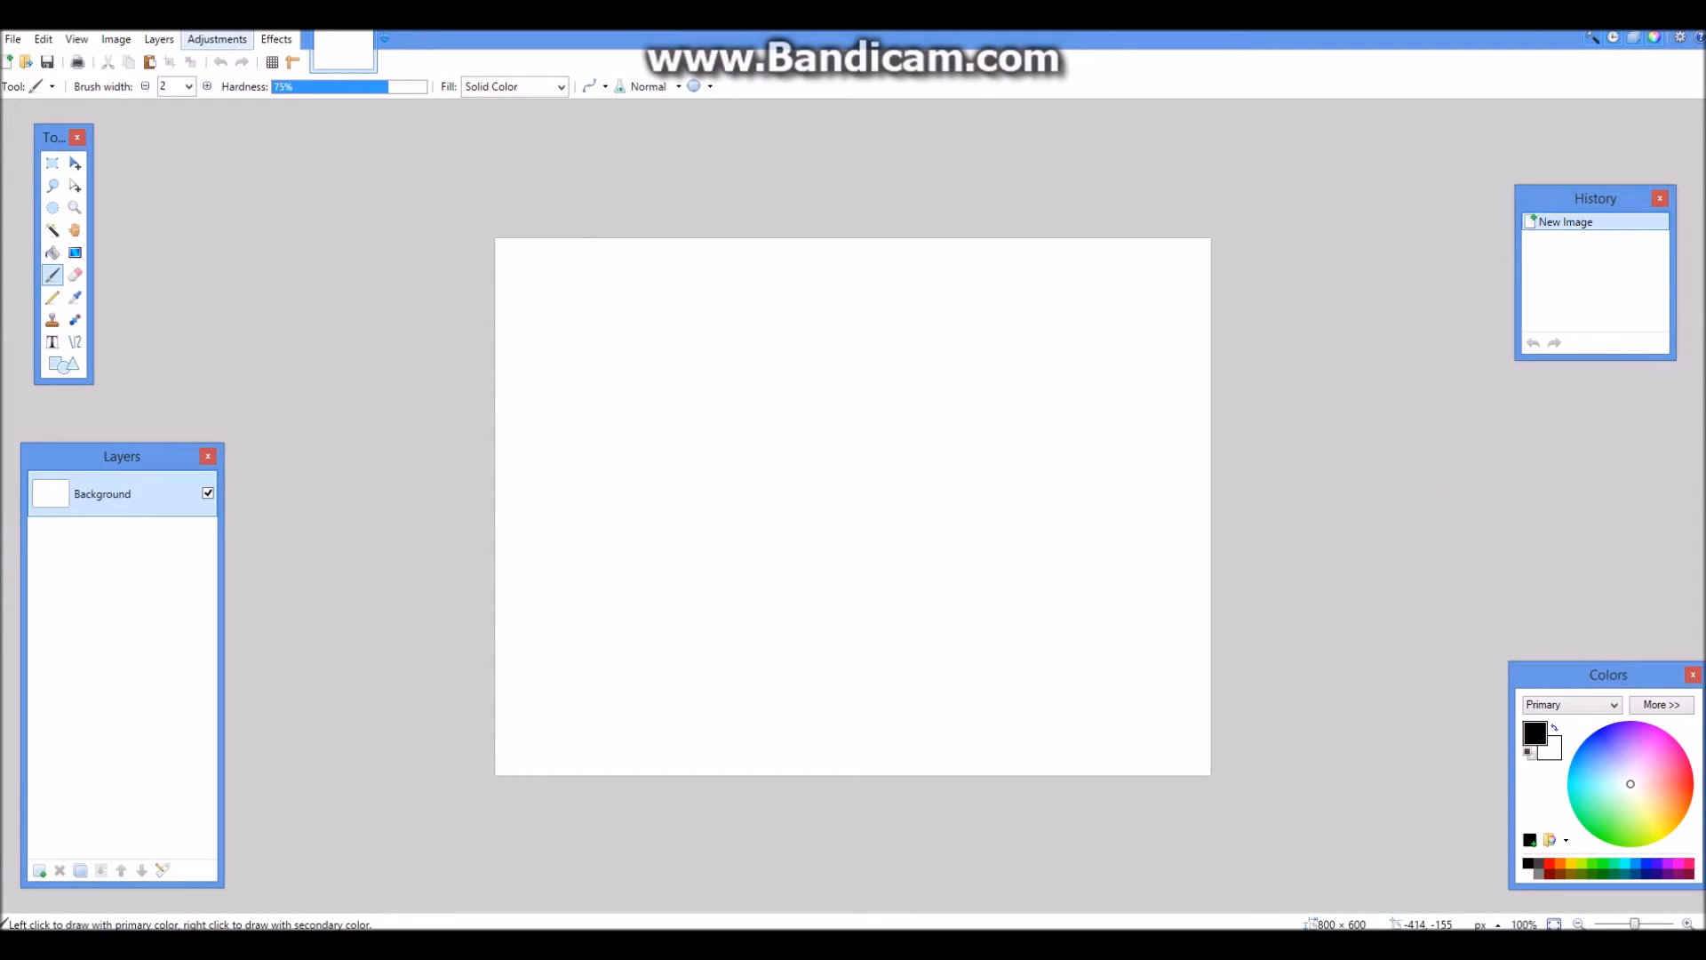
Step: In paint.net, resize the blank image to 800 × 800 pixels without maintaining the aspect ratio
left_click(115, 39)
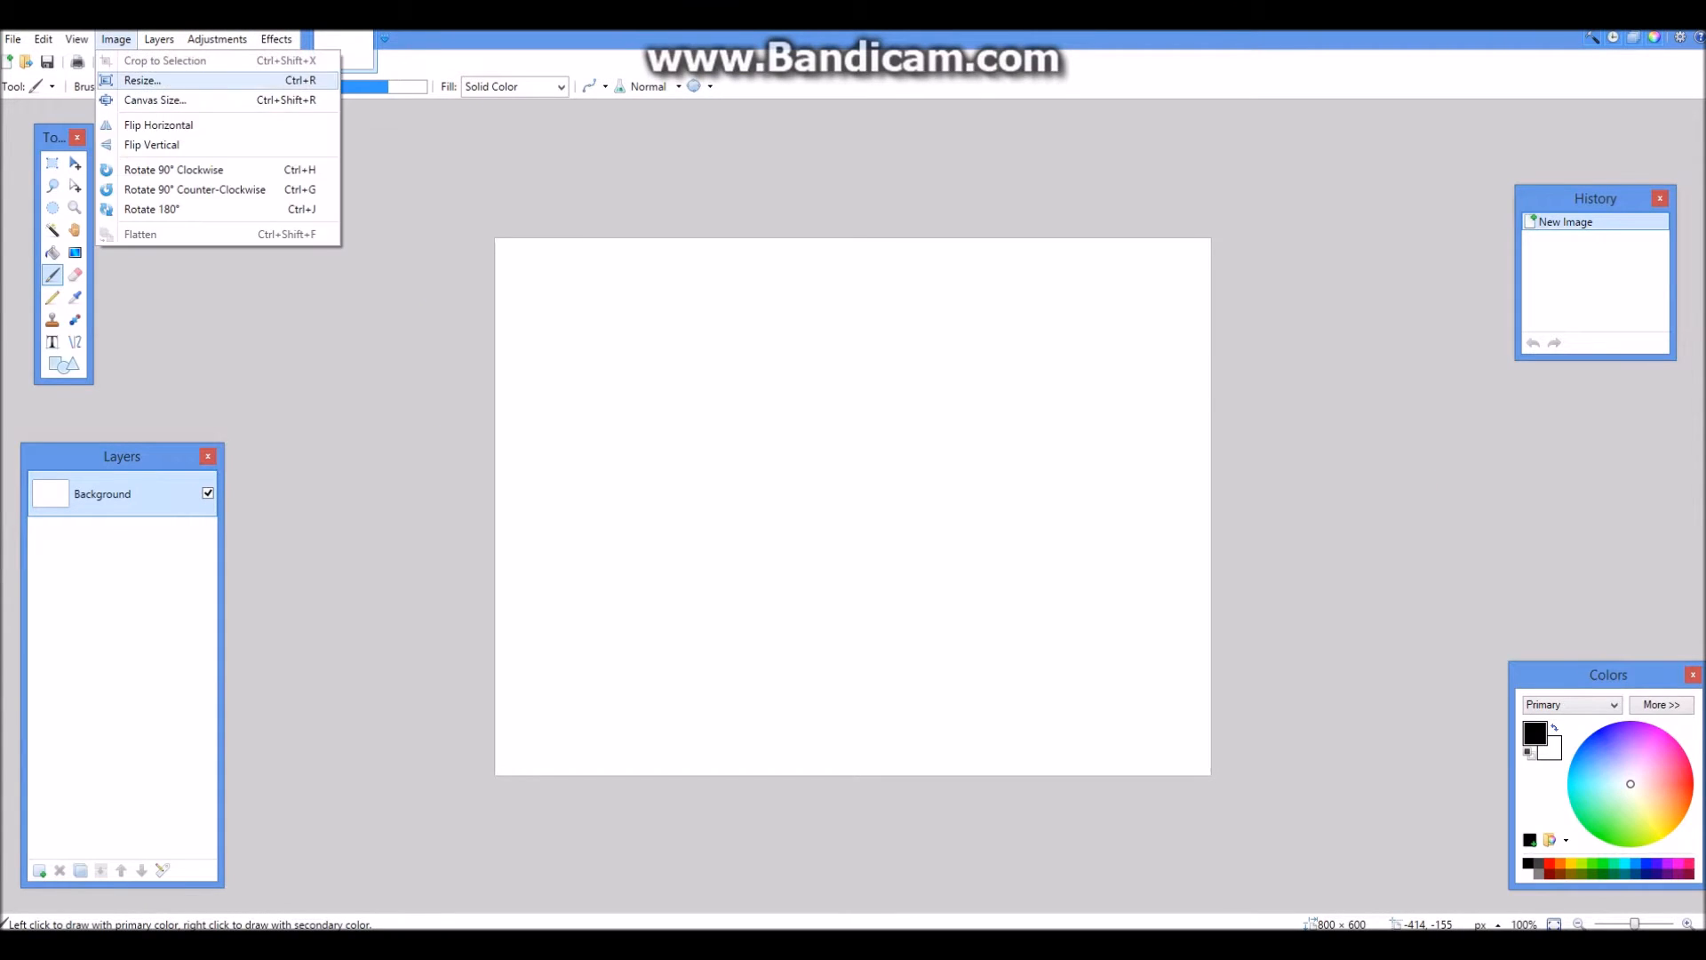
left_click(144, 80)
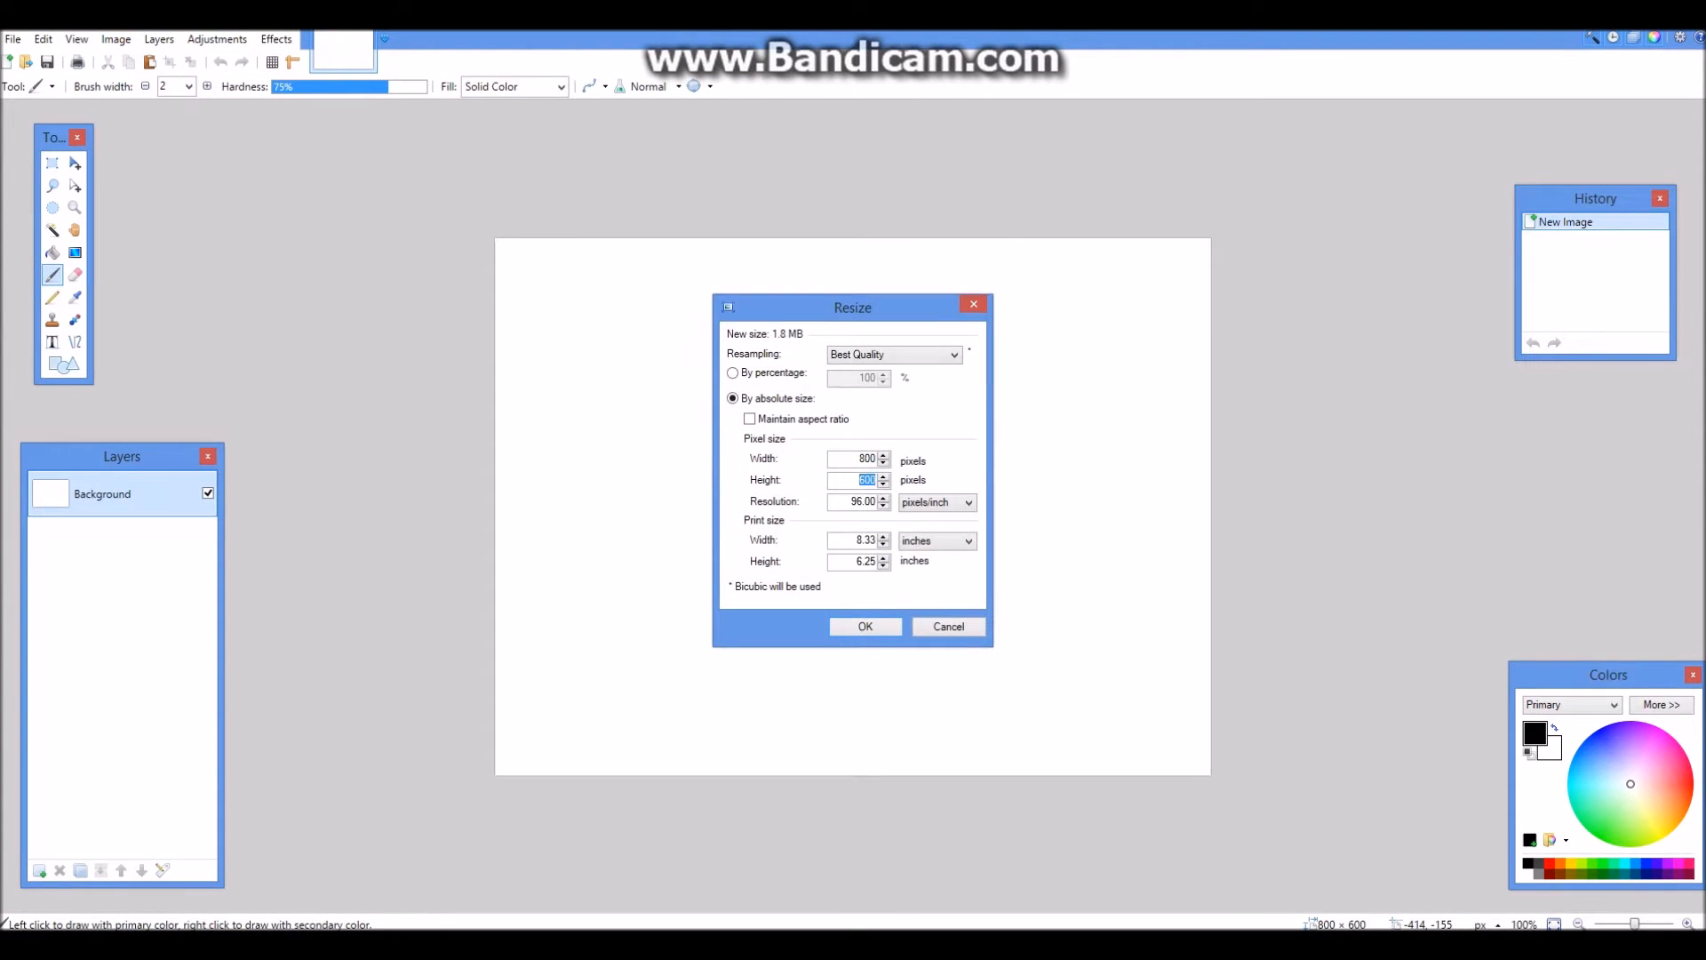
type("80")
key("BackSpace")
type("800")
key("Return")
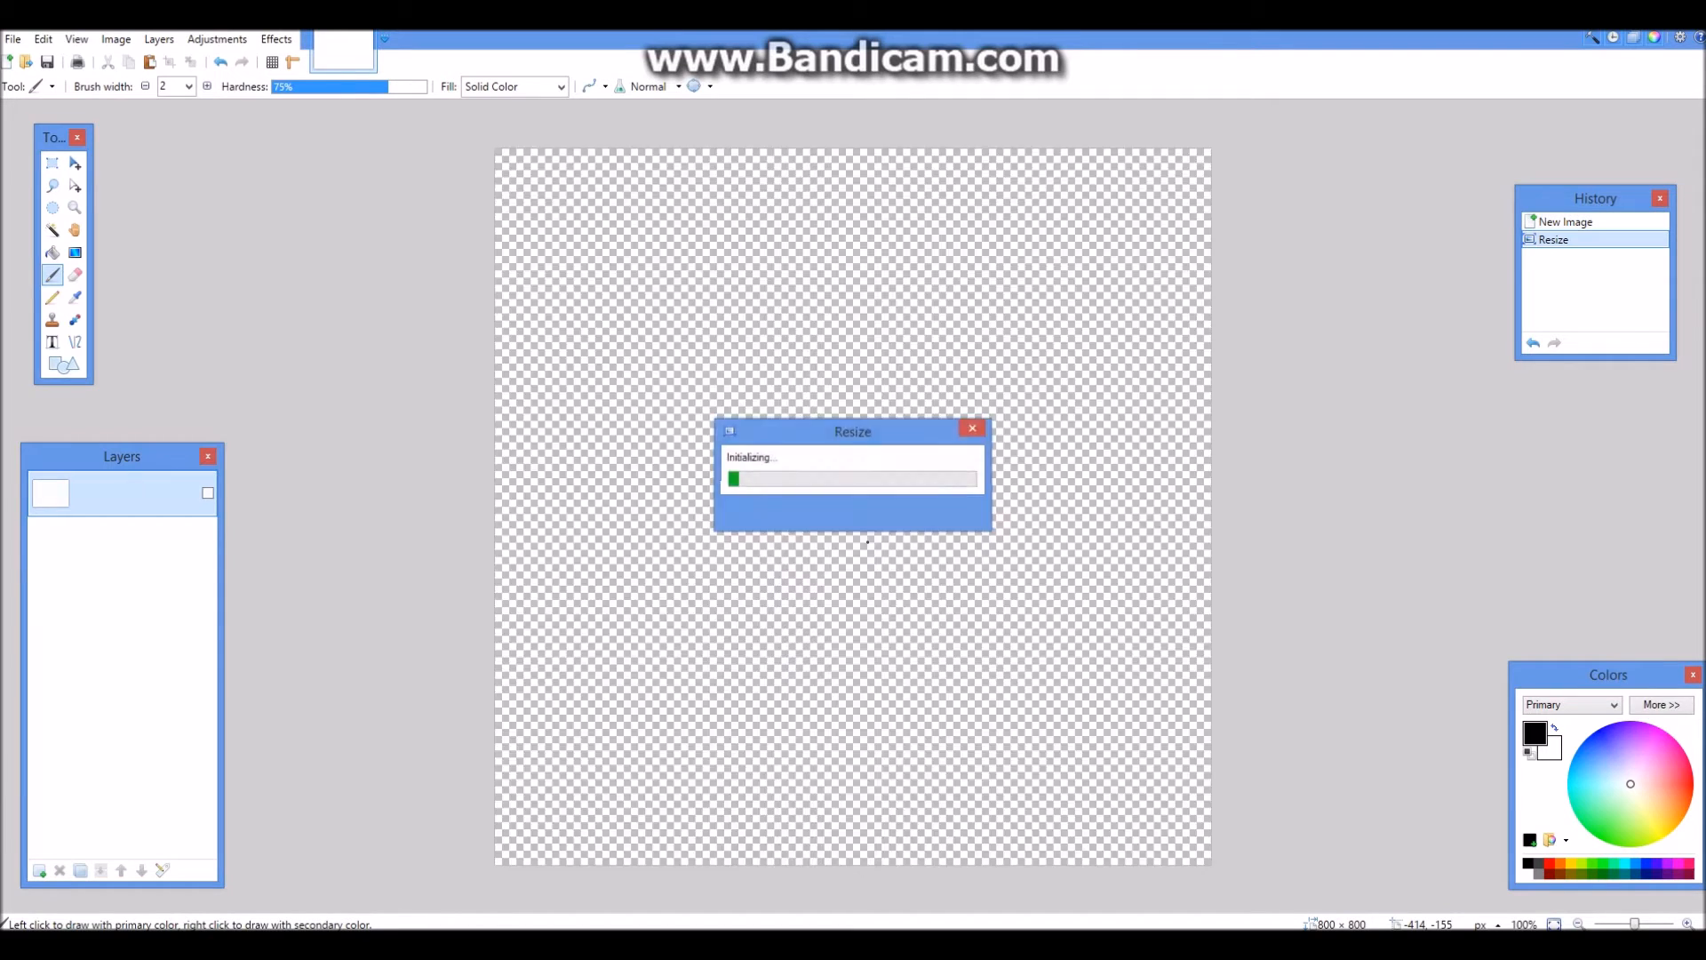
Step: Add a new transparent layer and delete the white Background layer
left_click(40, 870)
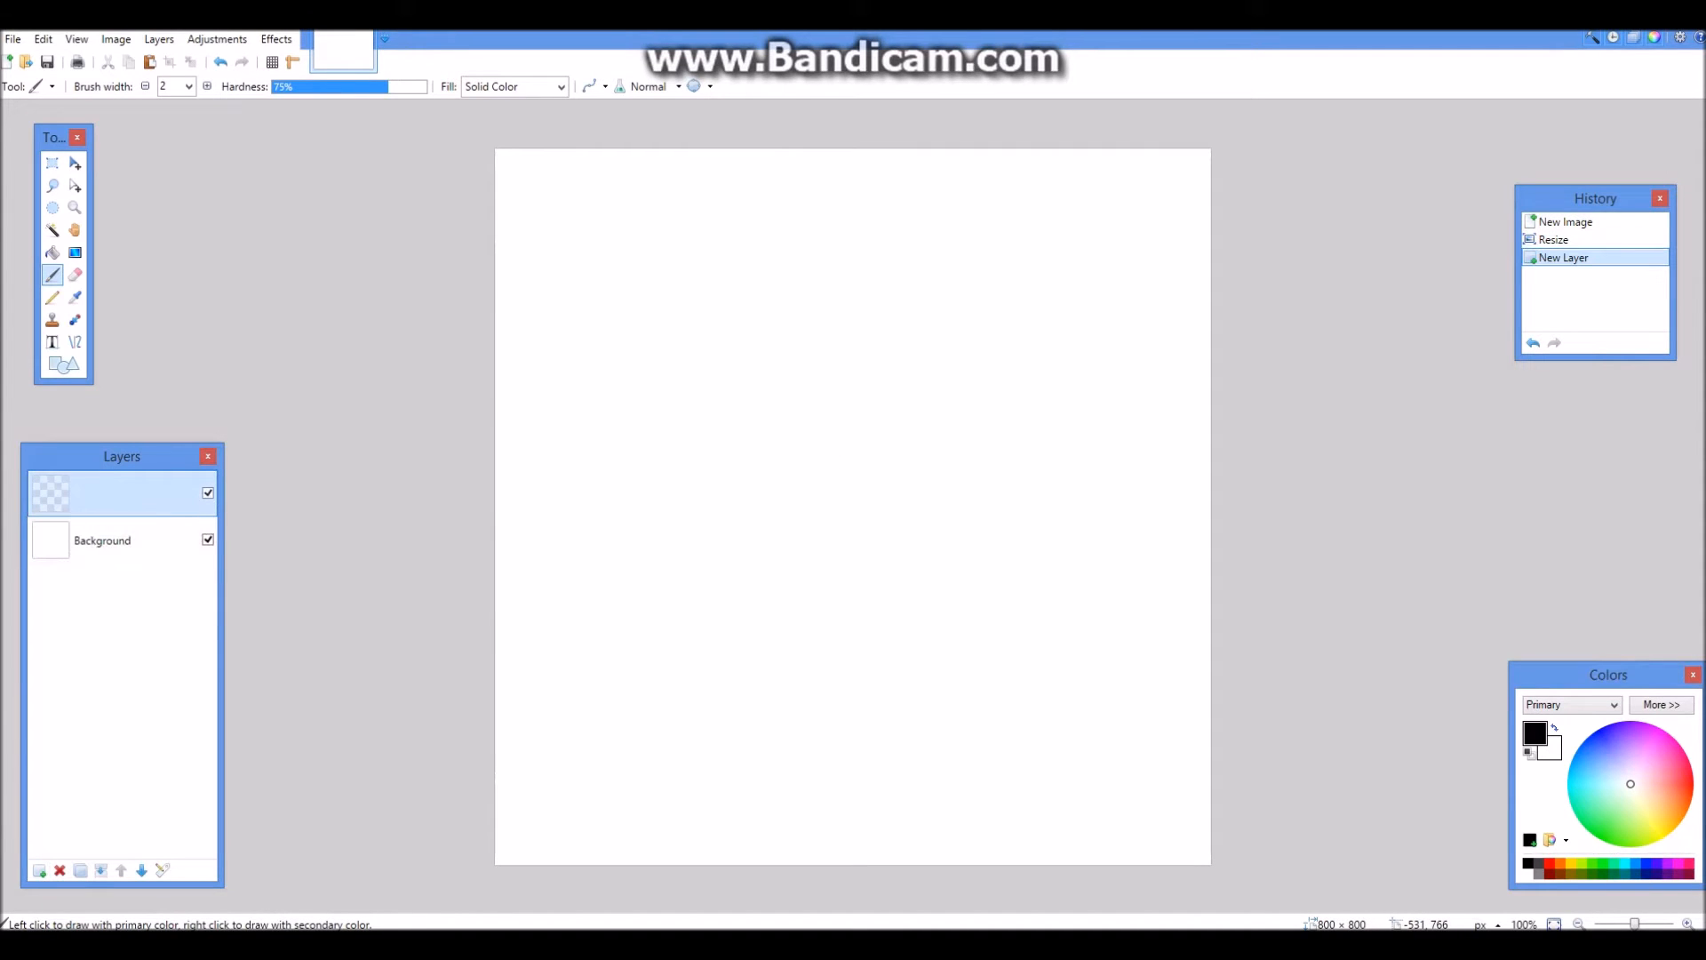
left_click(102, 540)
left_click(59, 870)
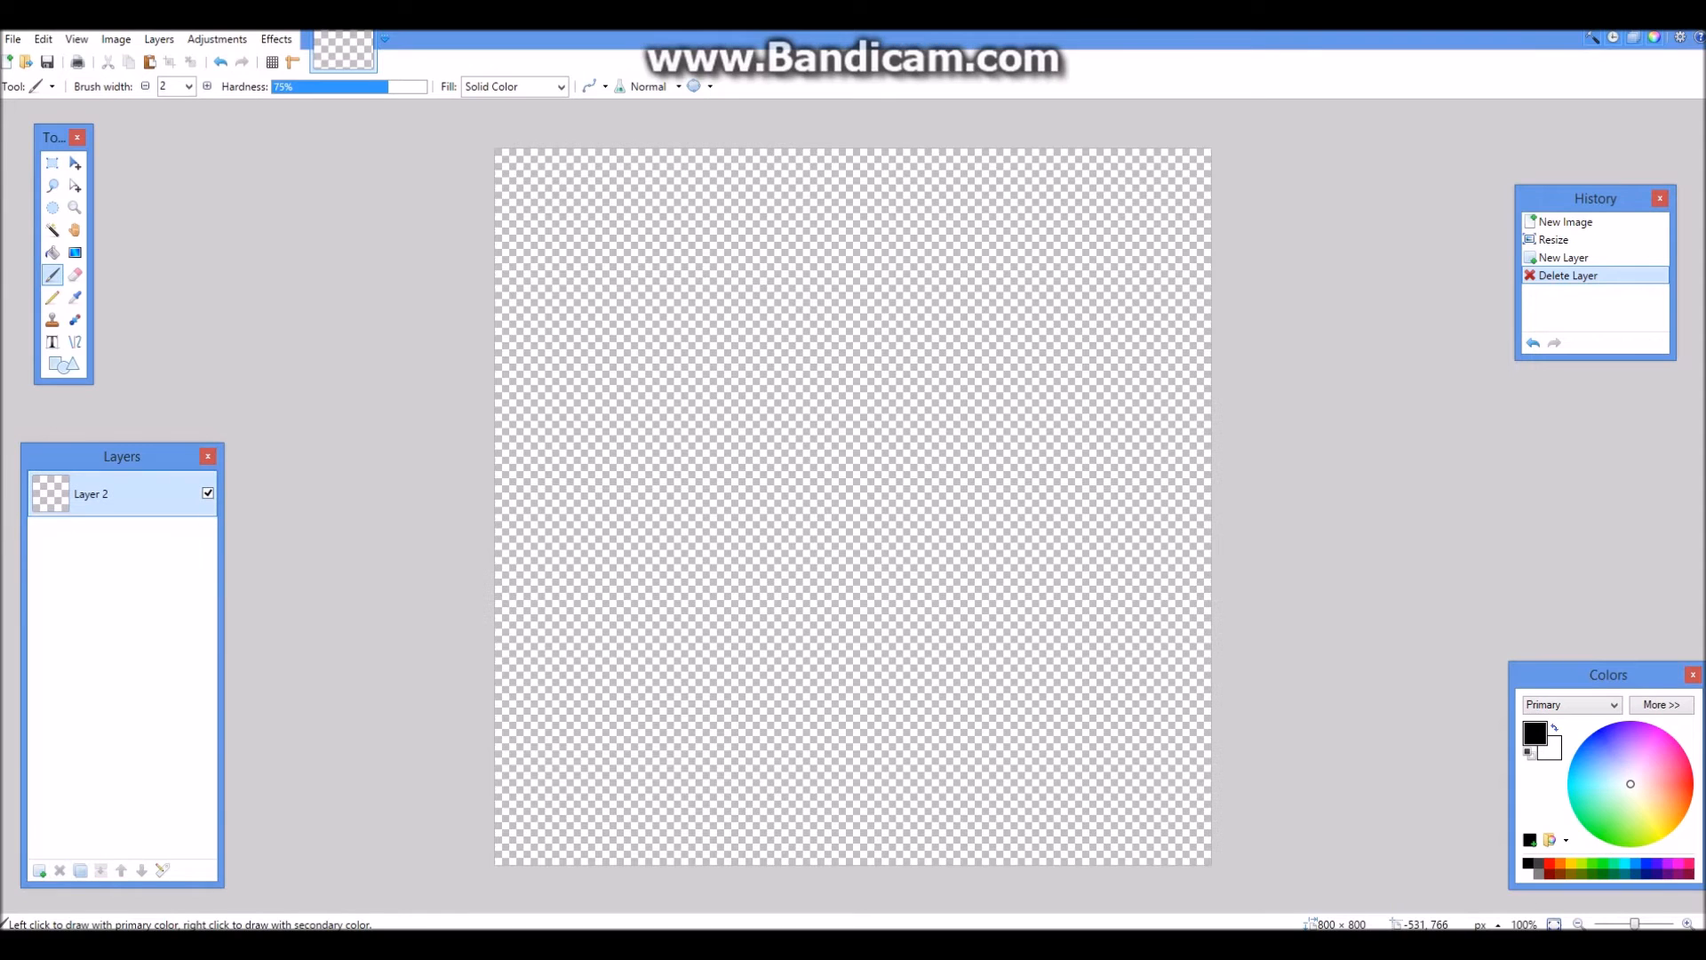
Step: Copy the Skin image file from the desktop and paste it into the transparent paint.net canvas
key("super+d")
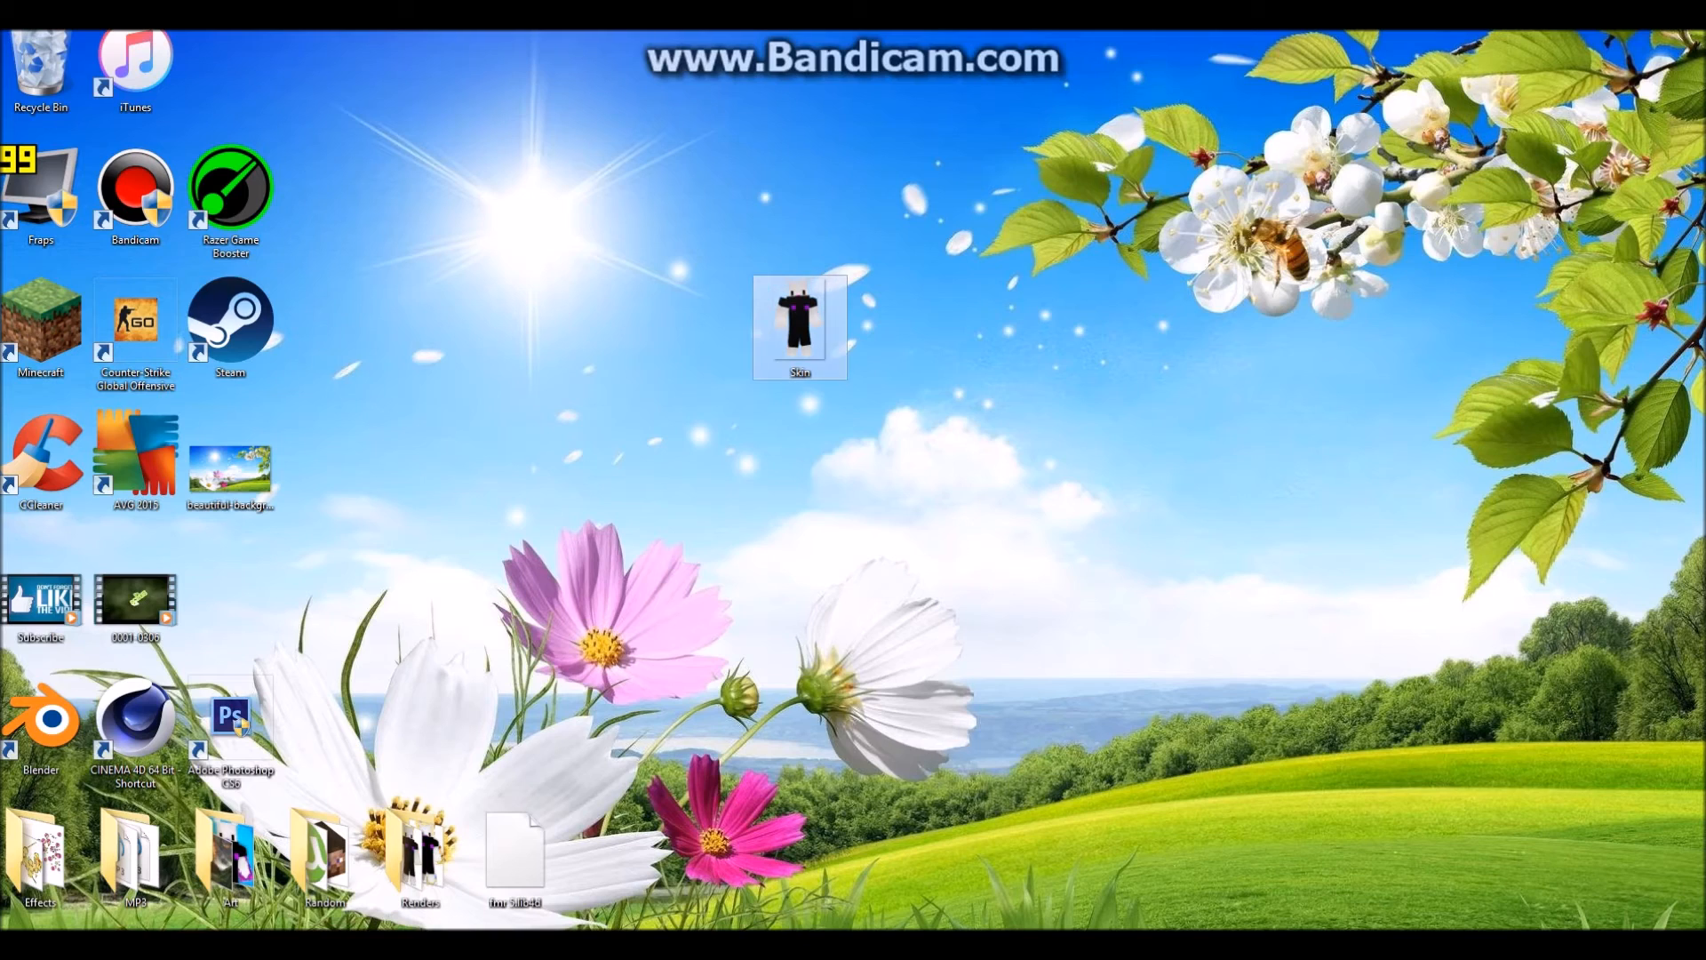
right_click(829, 326)
left_click(871, 745)
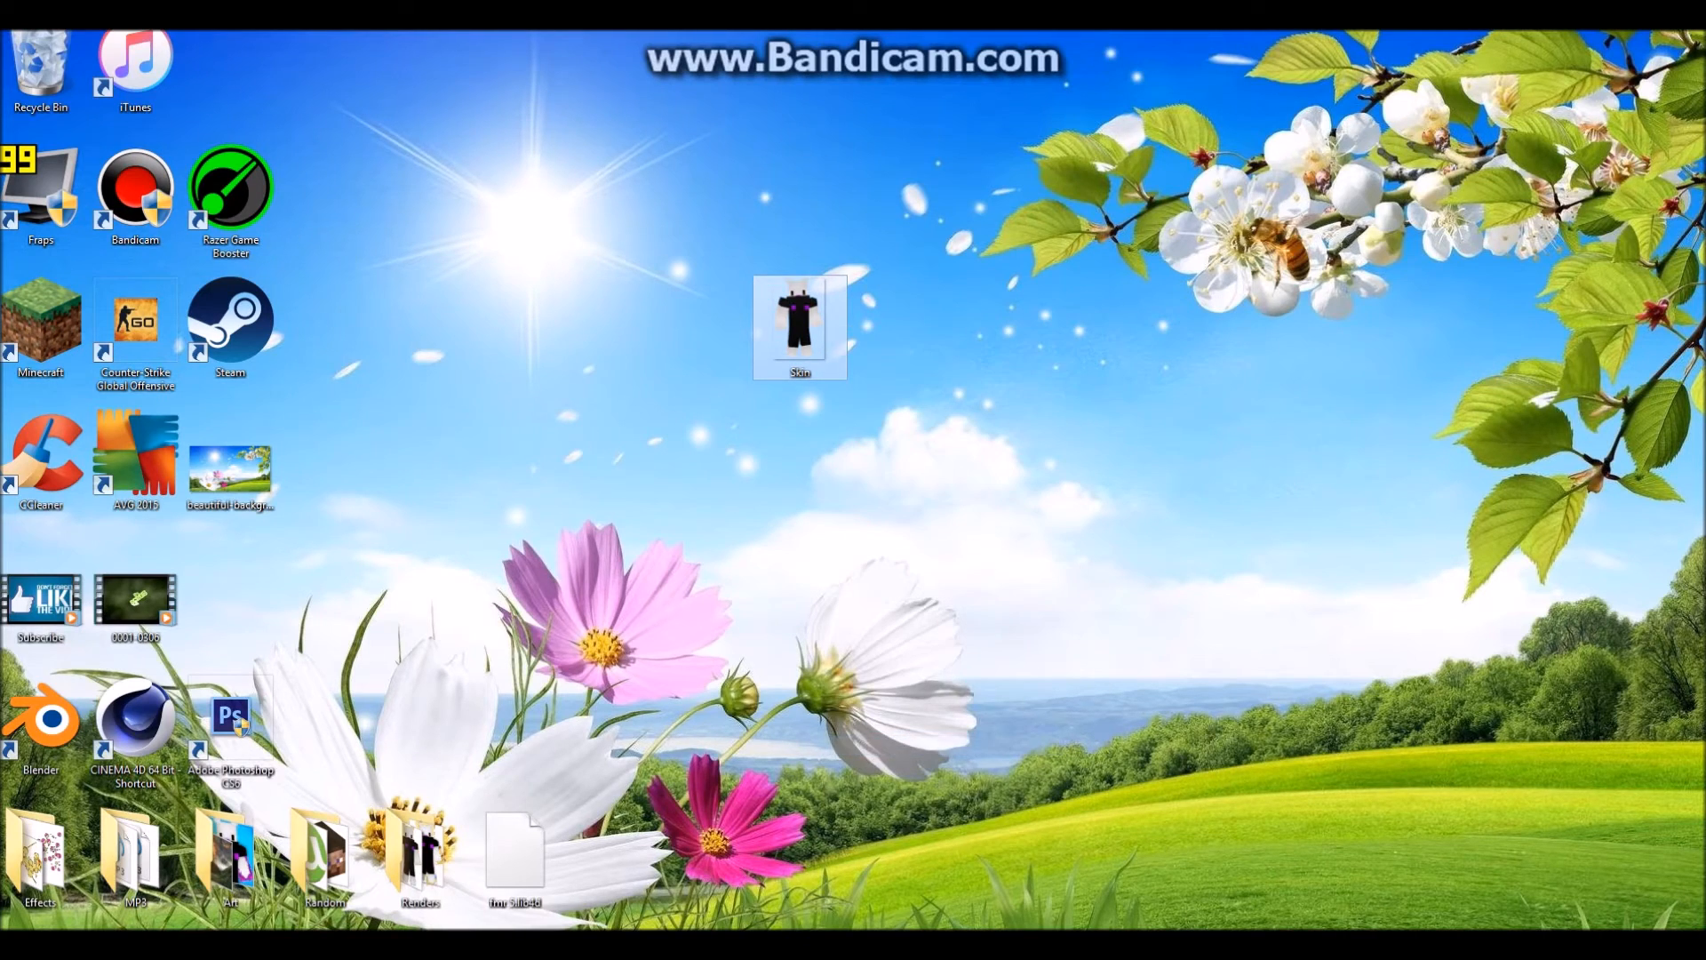
key("alt+Tab")
key("ctrl+v")
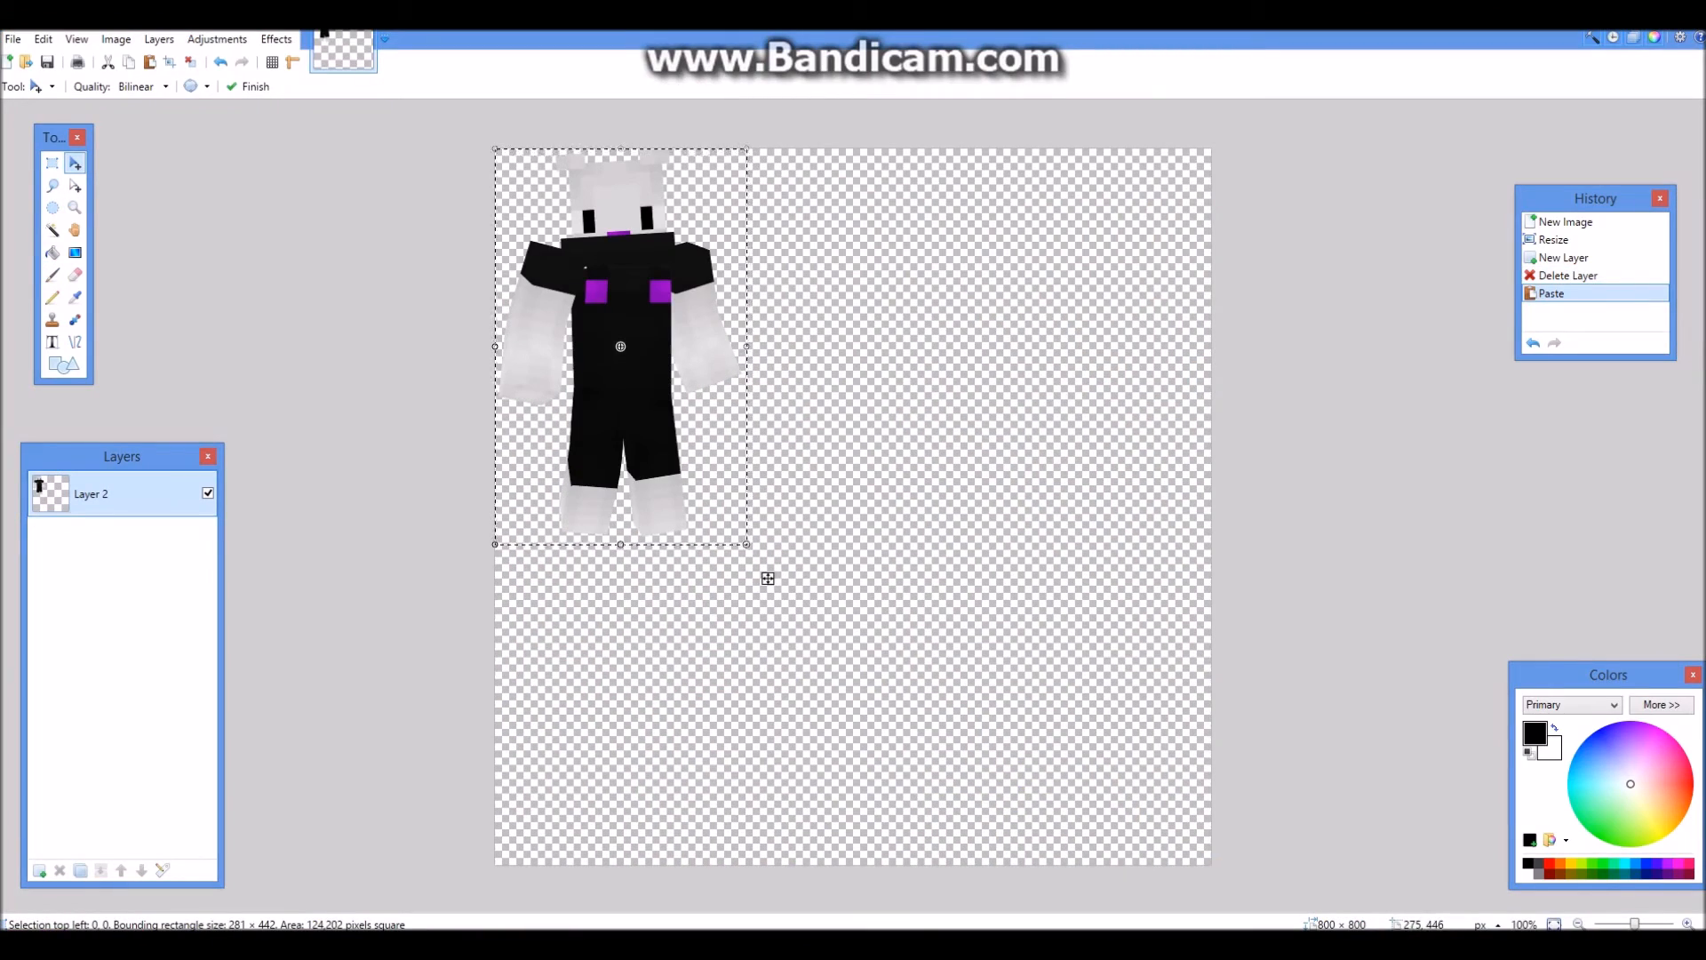
Step: Enlarge the pasted skin to about 389 × 610 pixels, move it towards the canvas centre, and deselect it
left_click_drag(768, 578, 1014, 790)
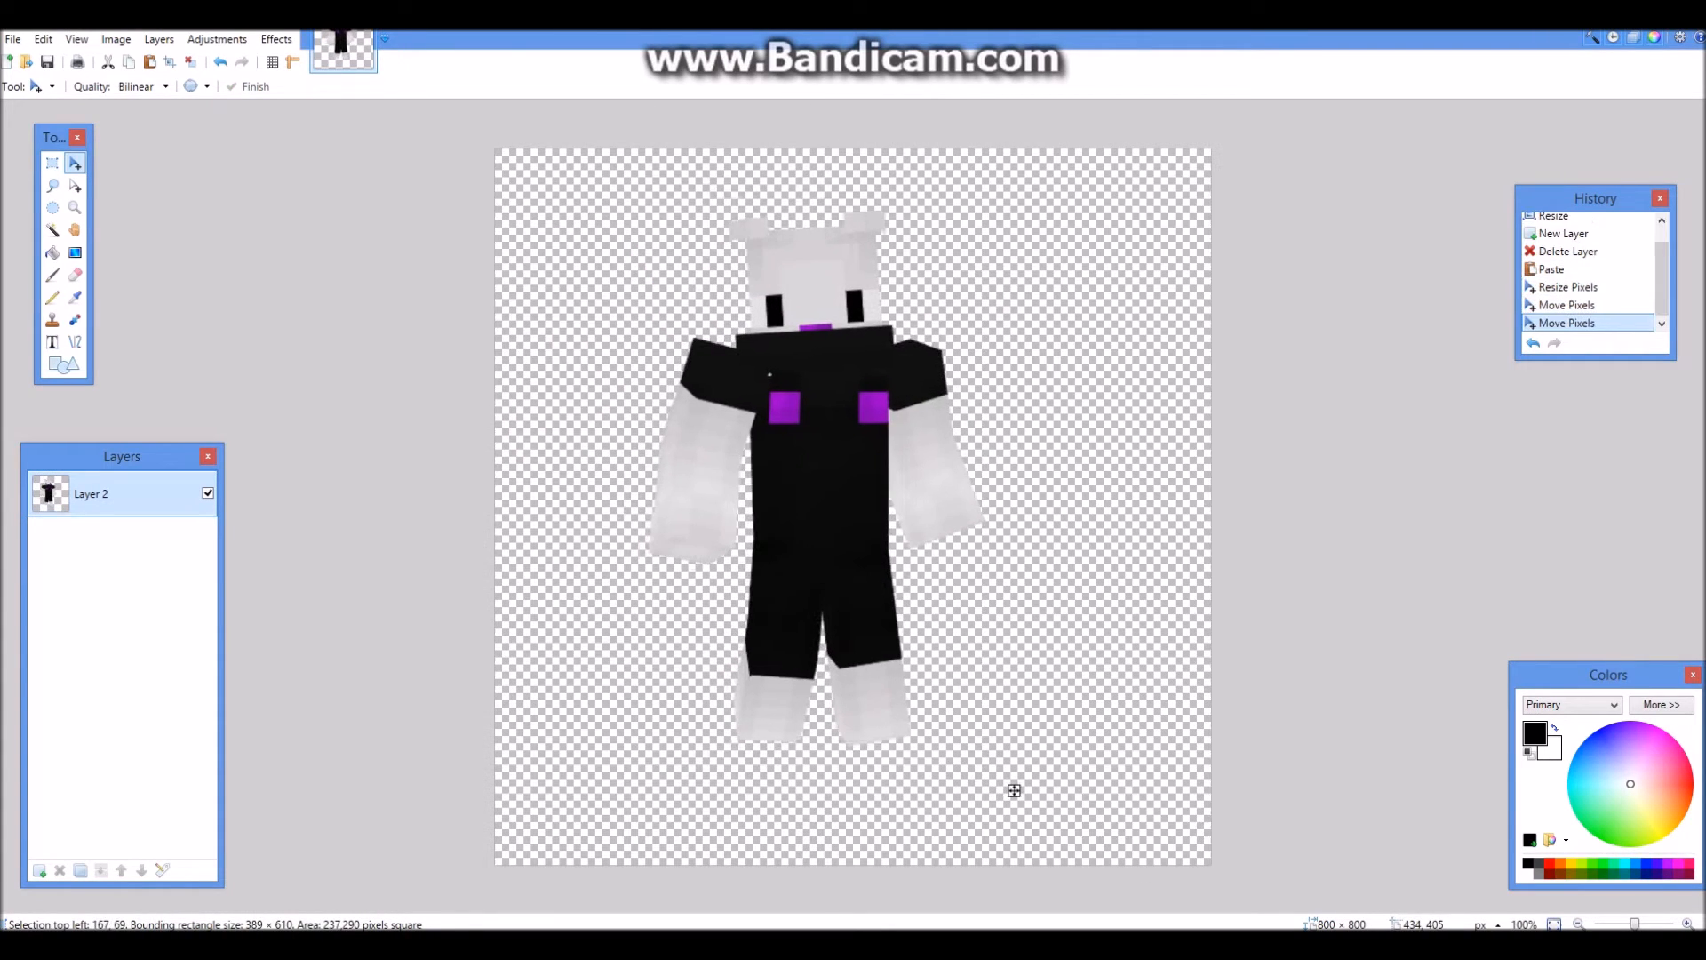
key("ctrl+d")
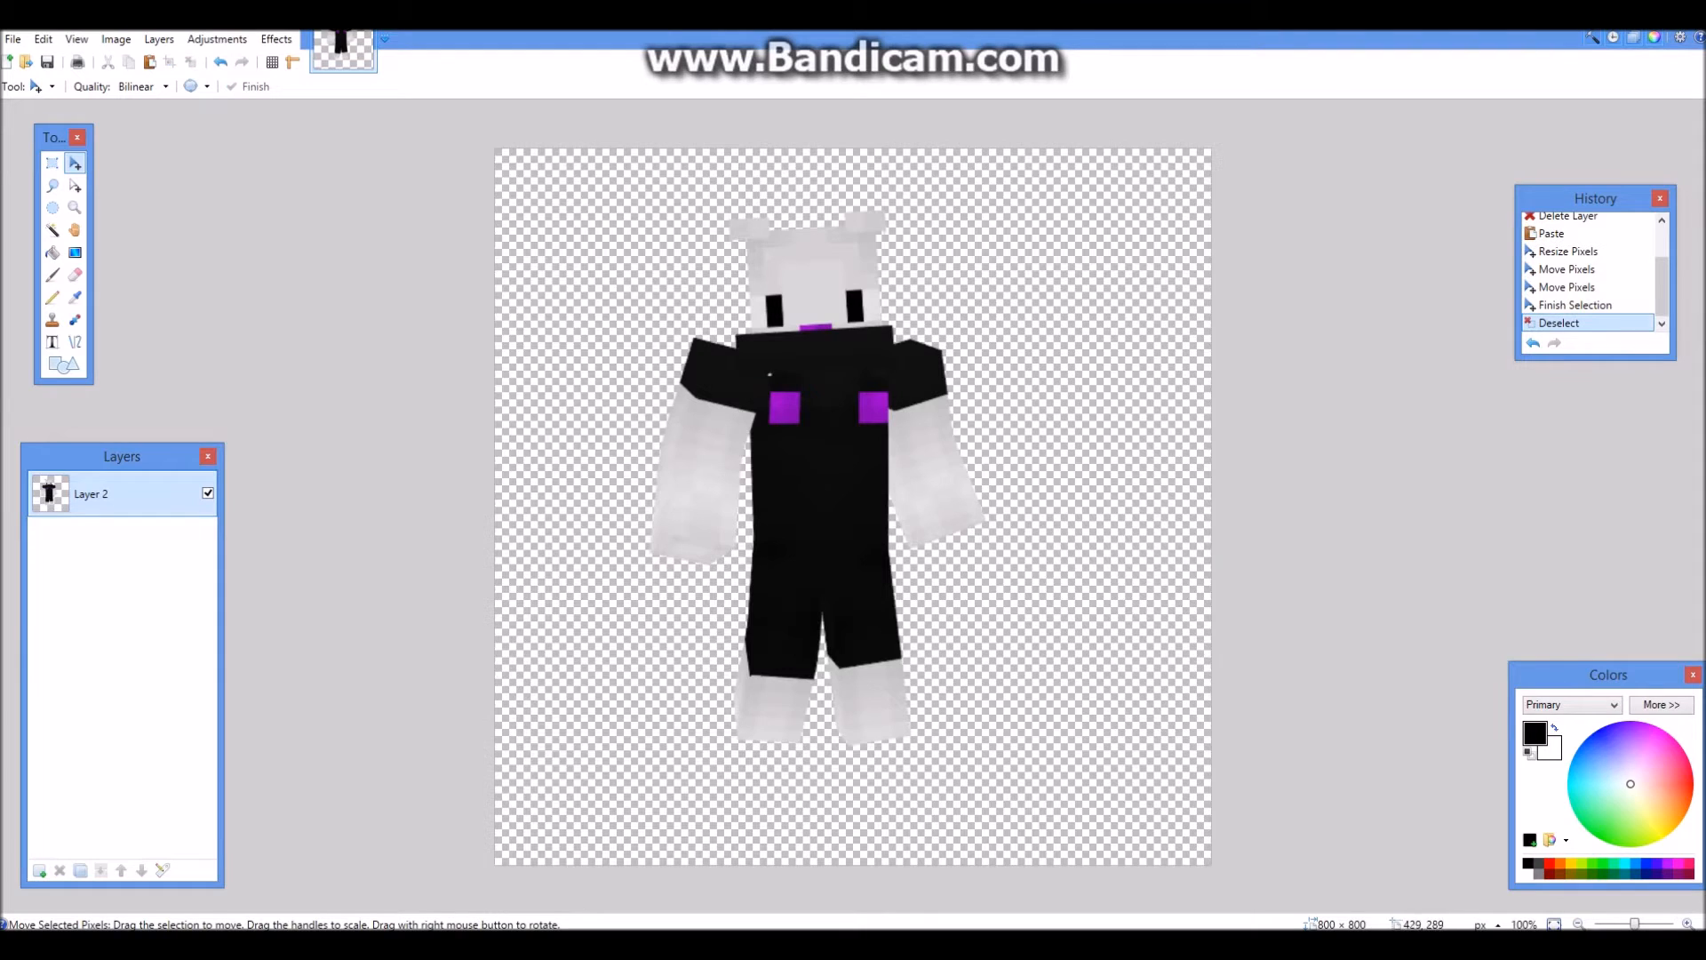
Step: Select the purple square on the viewer's left side of the character's chest with the Magic Wand at 50% tolerance
scroll(817, 512, "up", 3)
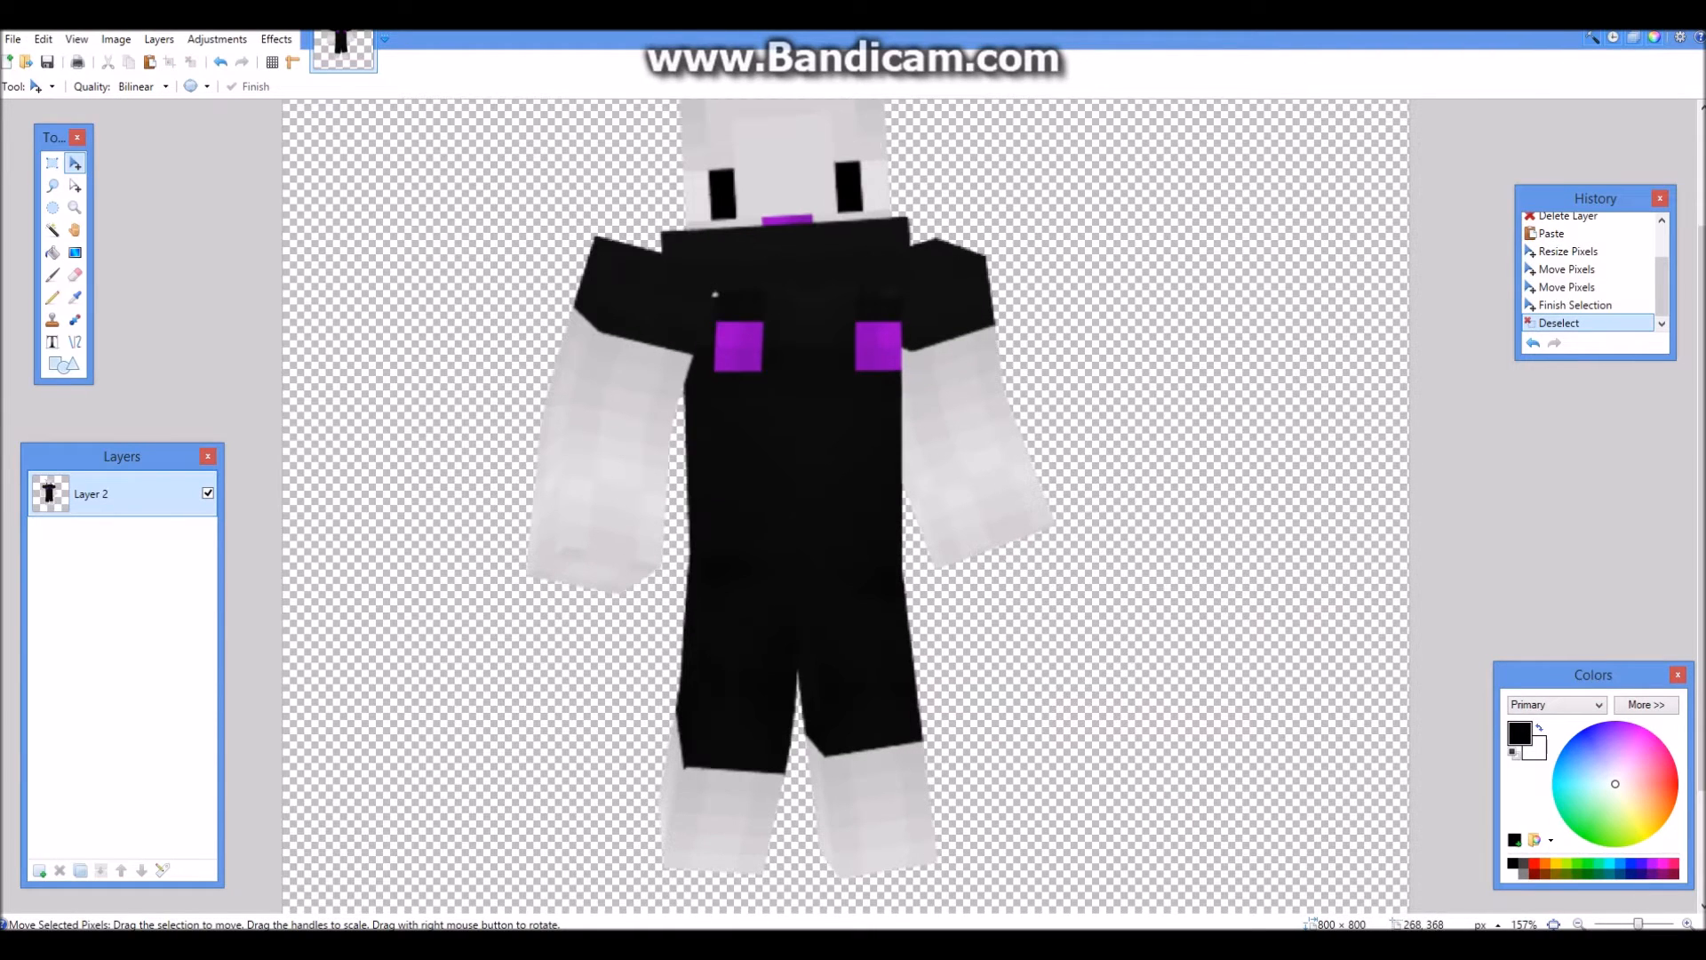
scroll(799, 507, "up", 2)
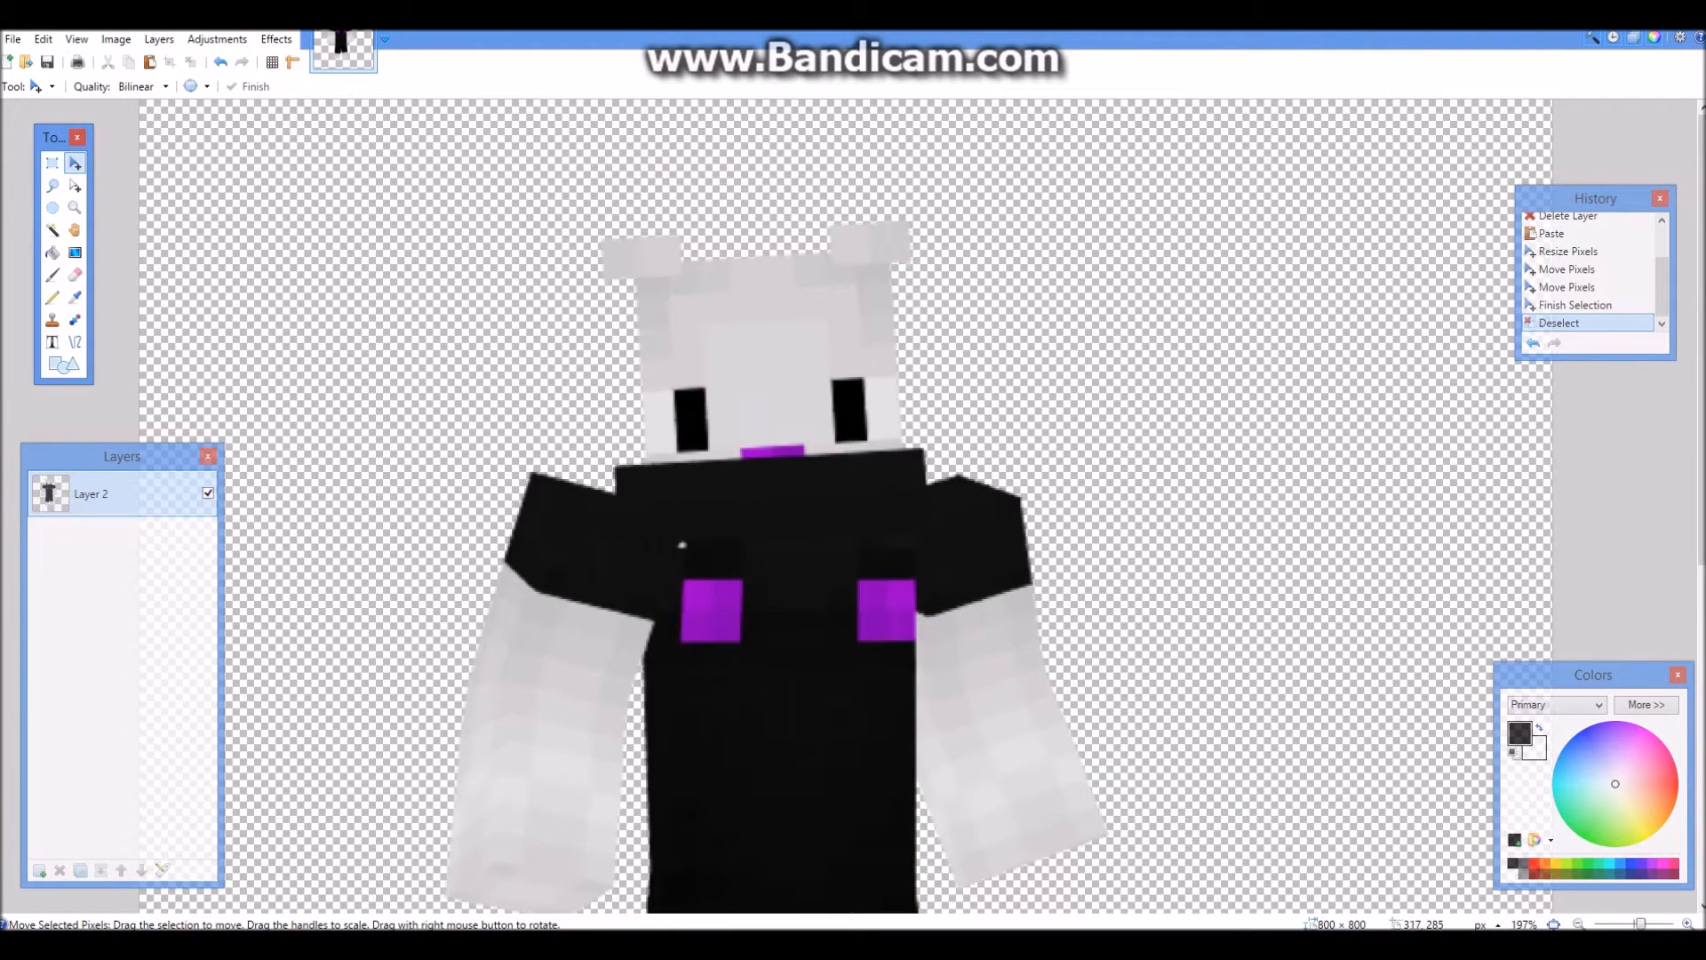
scroll(852, 572, "down", 3)
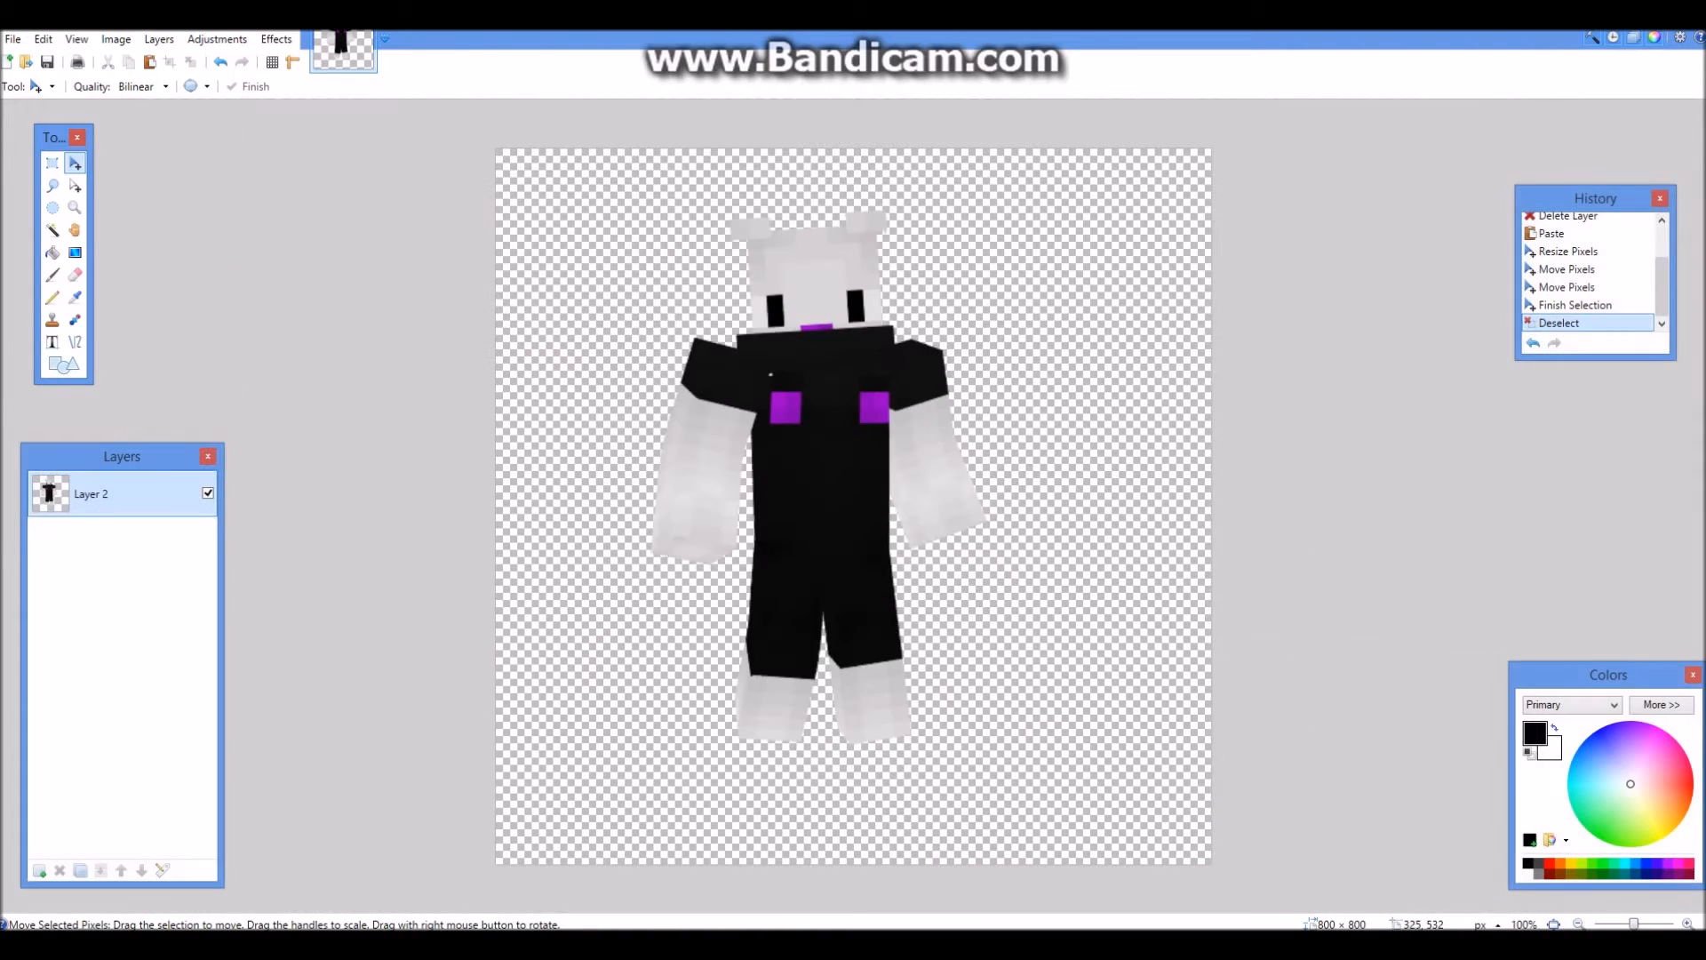
scroll(851, 571, "up", 1)
left_click(53, 230)
left_click(773, 381)
scroll(774, 373, "up", 2)
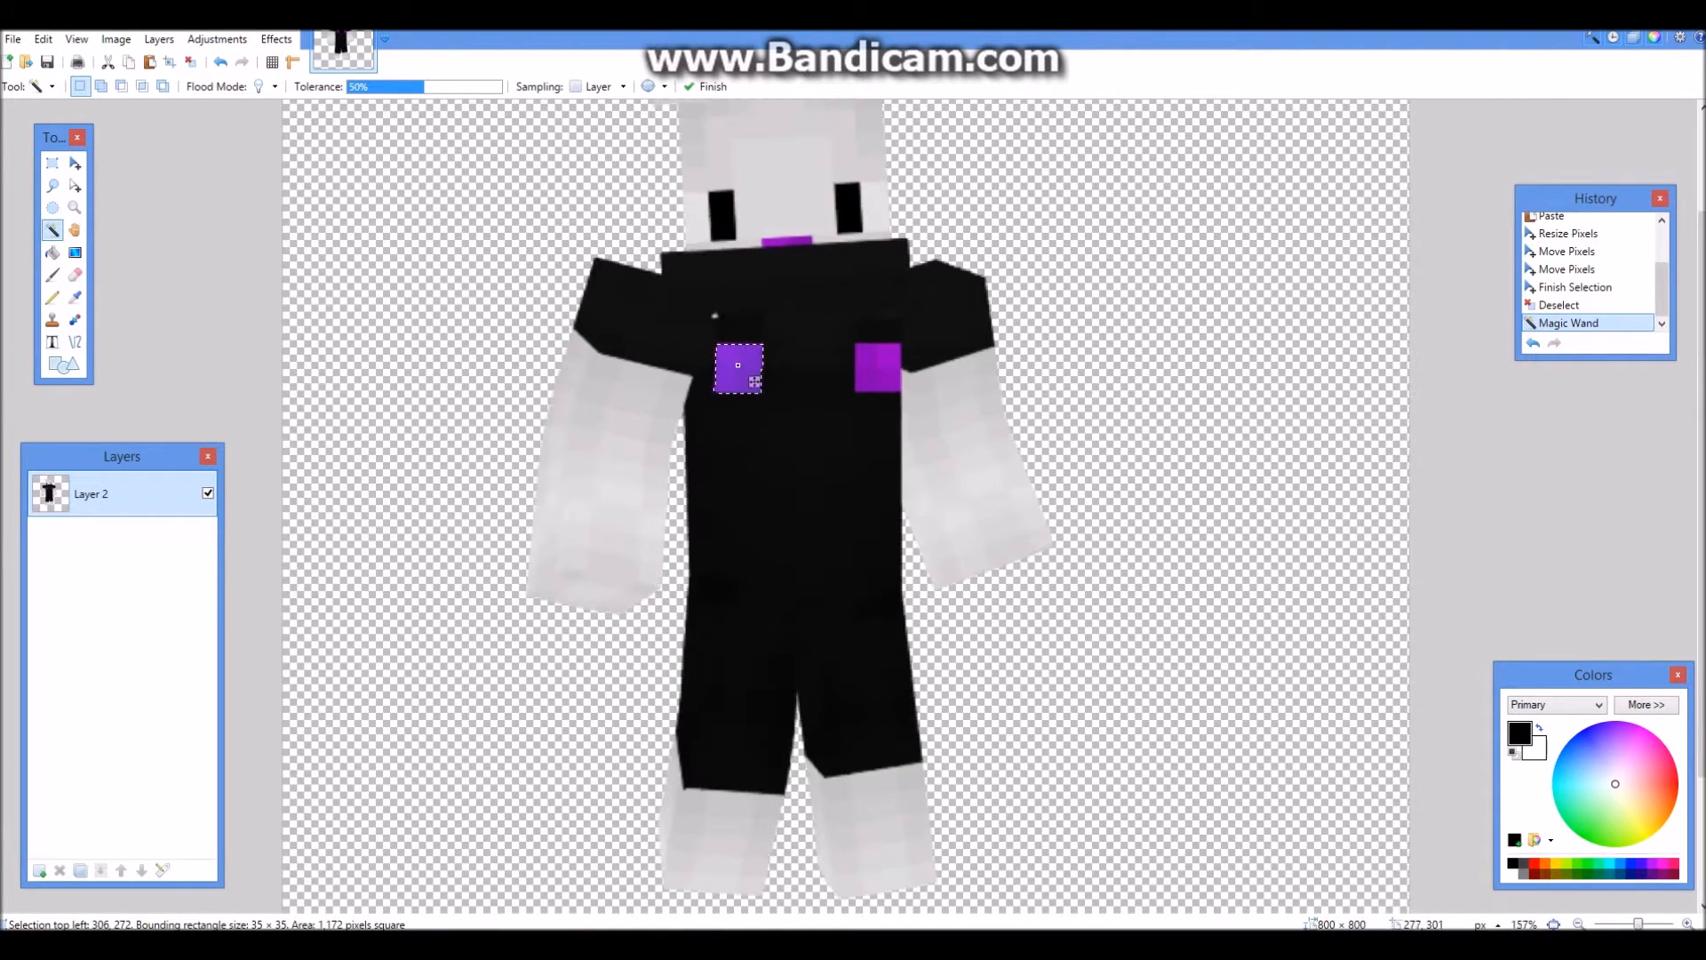
left_click(475, 87)
mouse_move(475, 87)
left_mouse_down()
mouse_move(392, 88)
mouse_move(442, 87)
left_mouse_up()
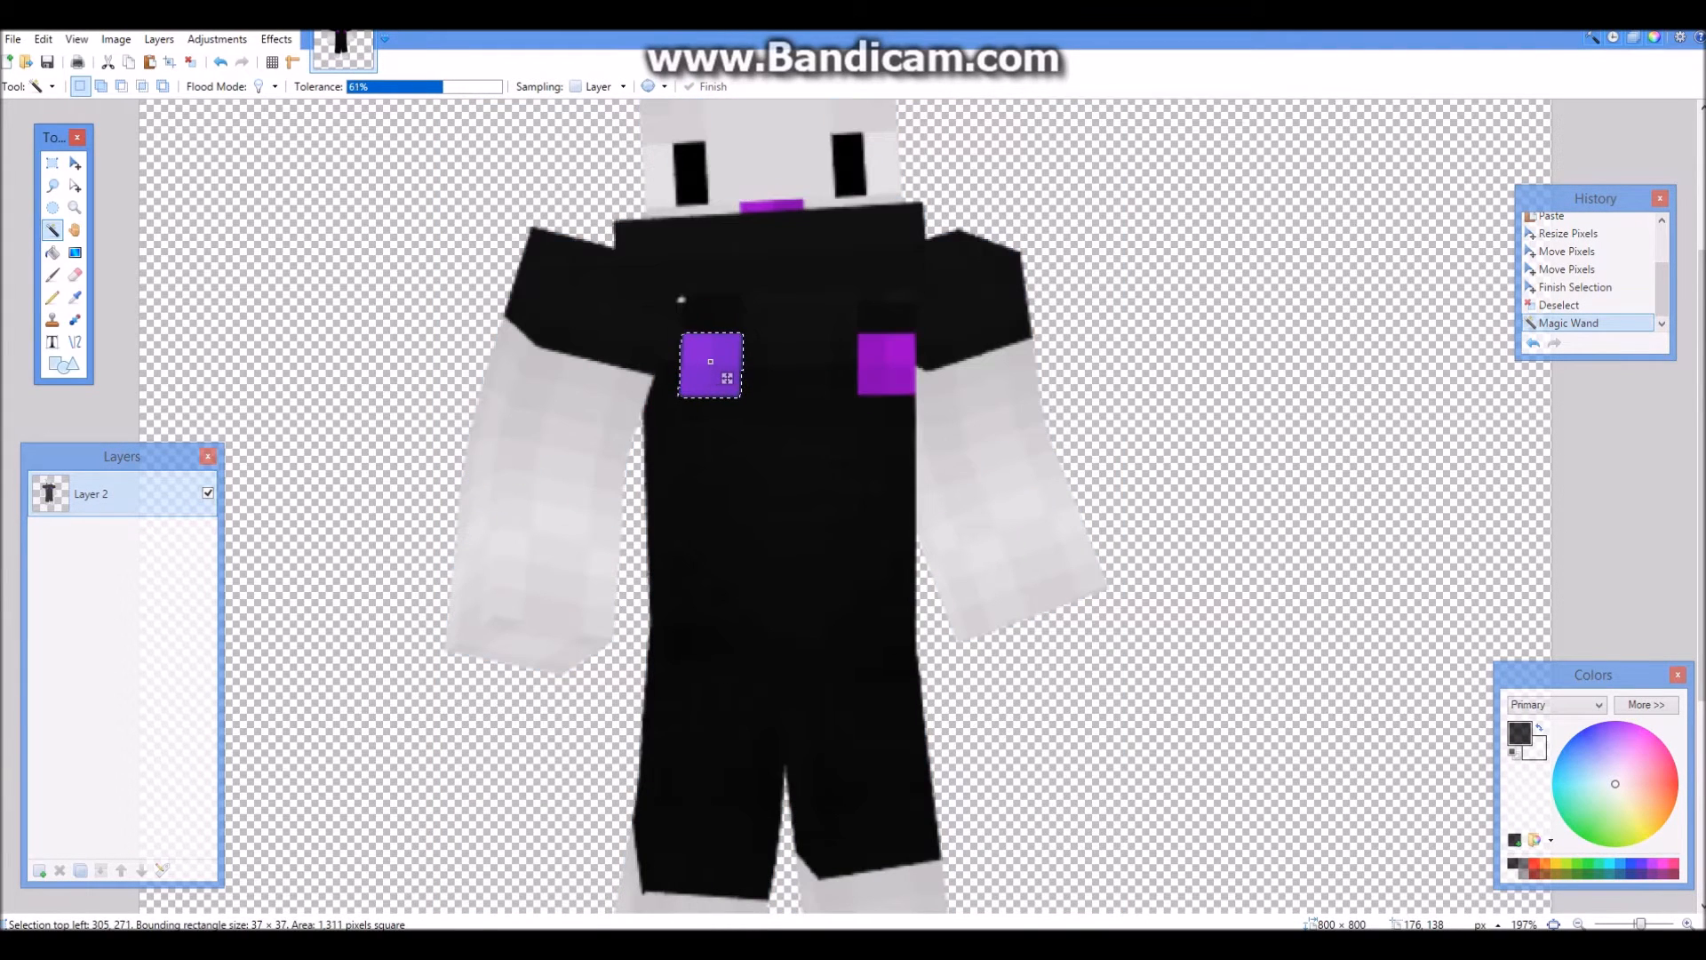
key("ctrl+d")
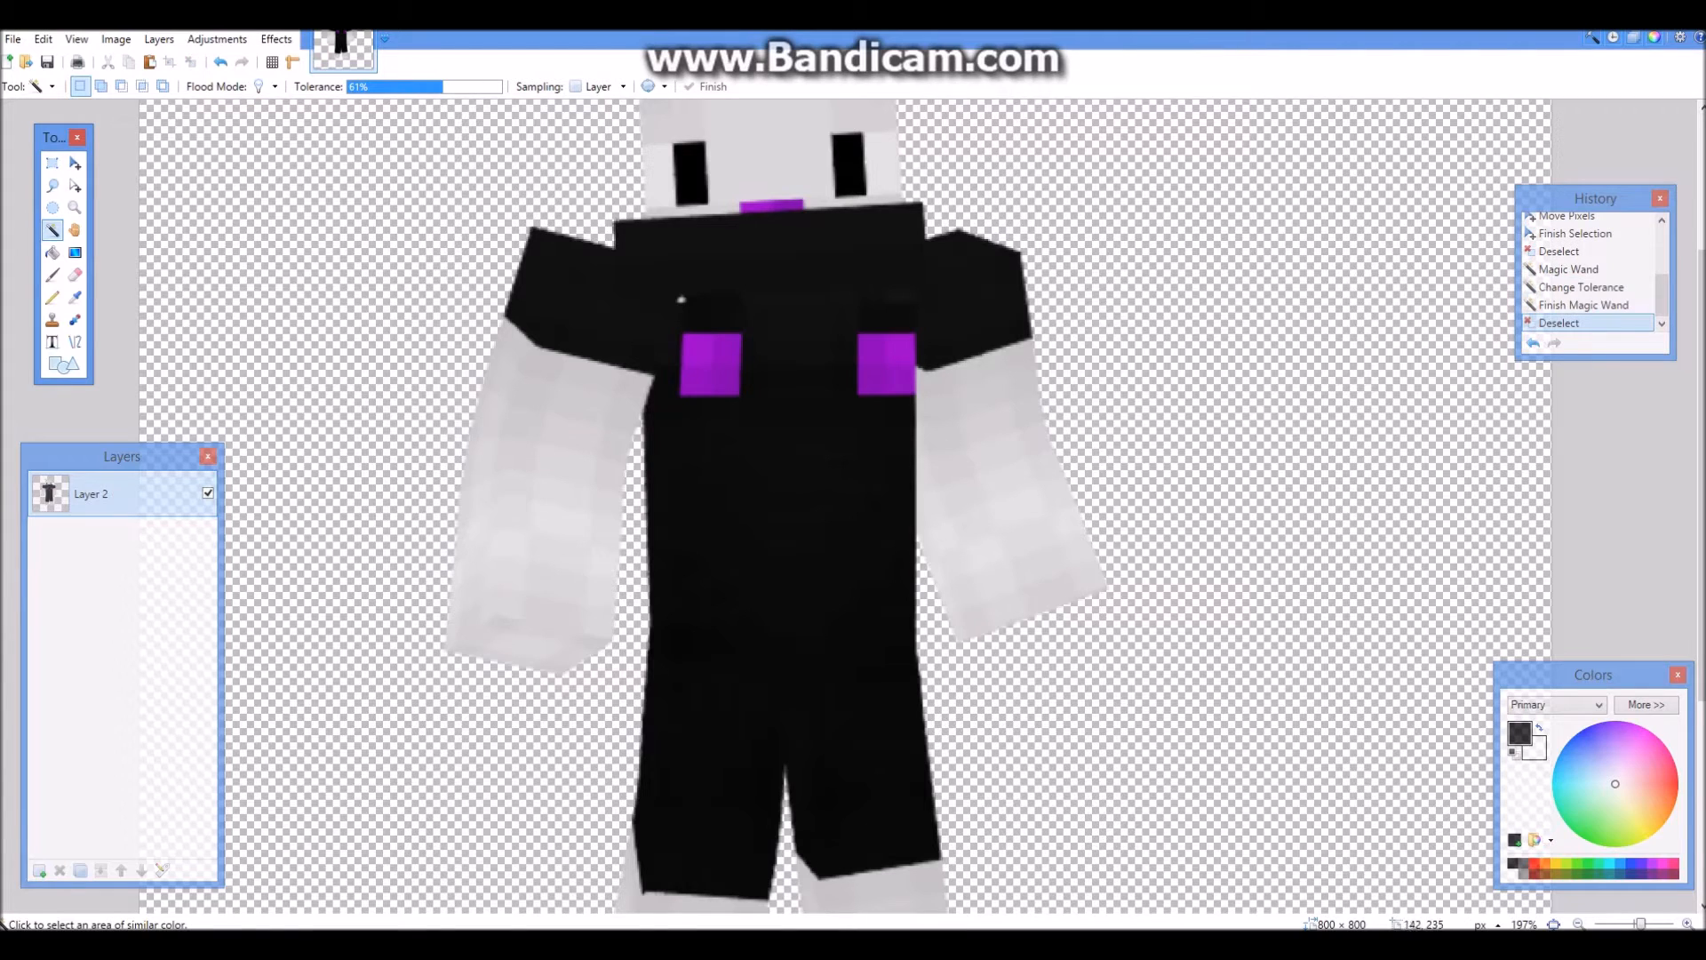
key("s")
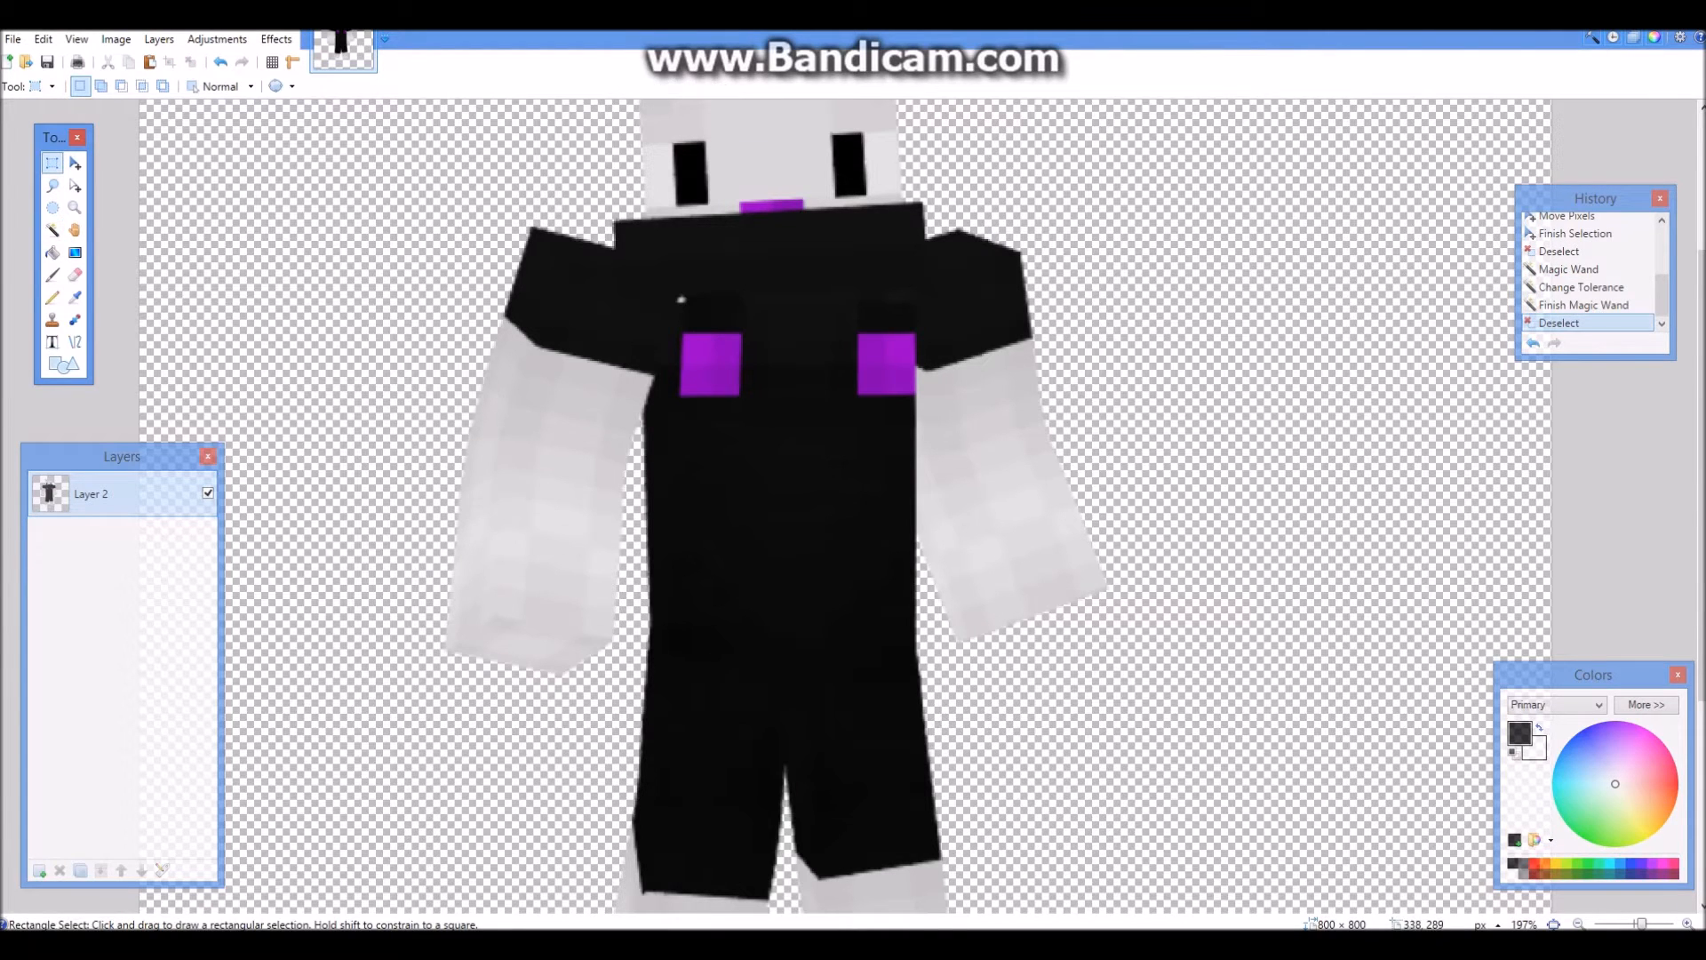
scroll(746, 358, "up", 10)
left_click_drag(624, 307, 813, 501)
key("m")
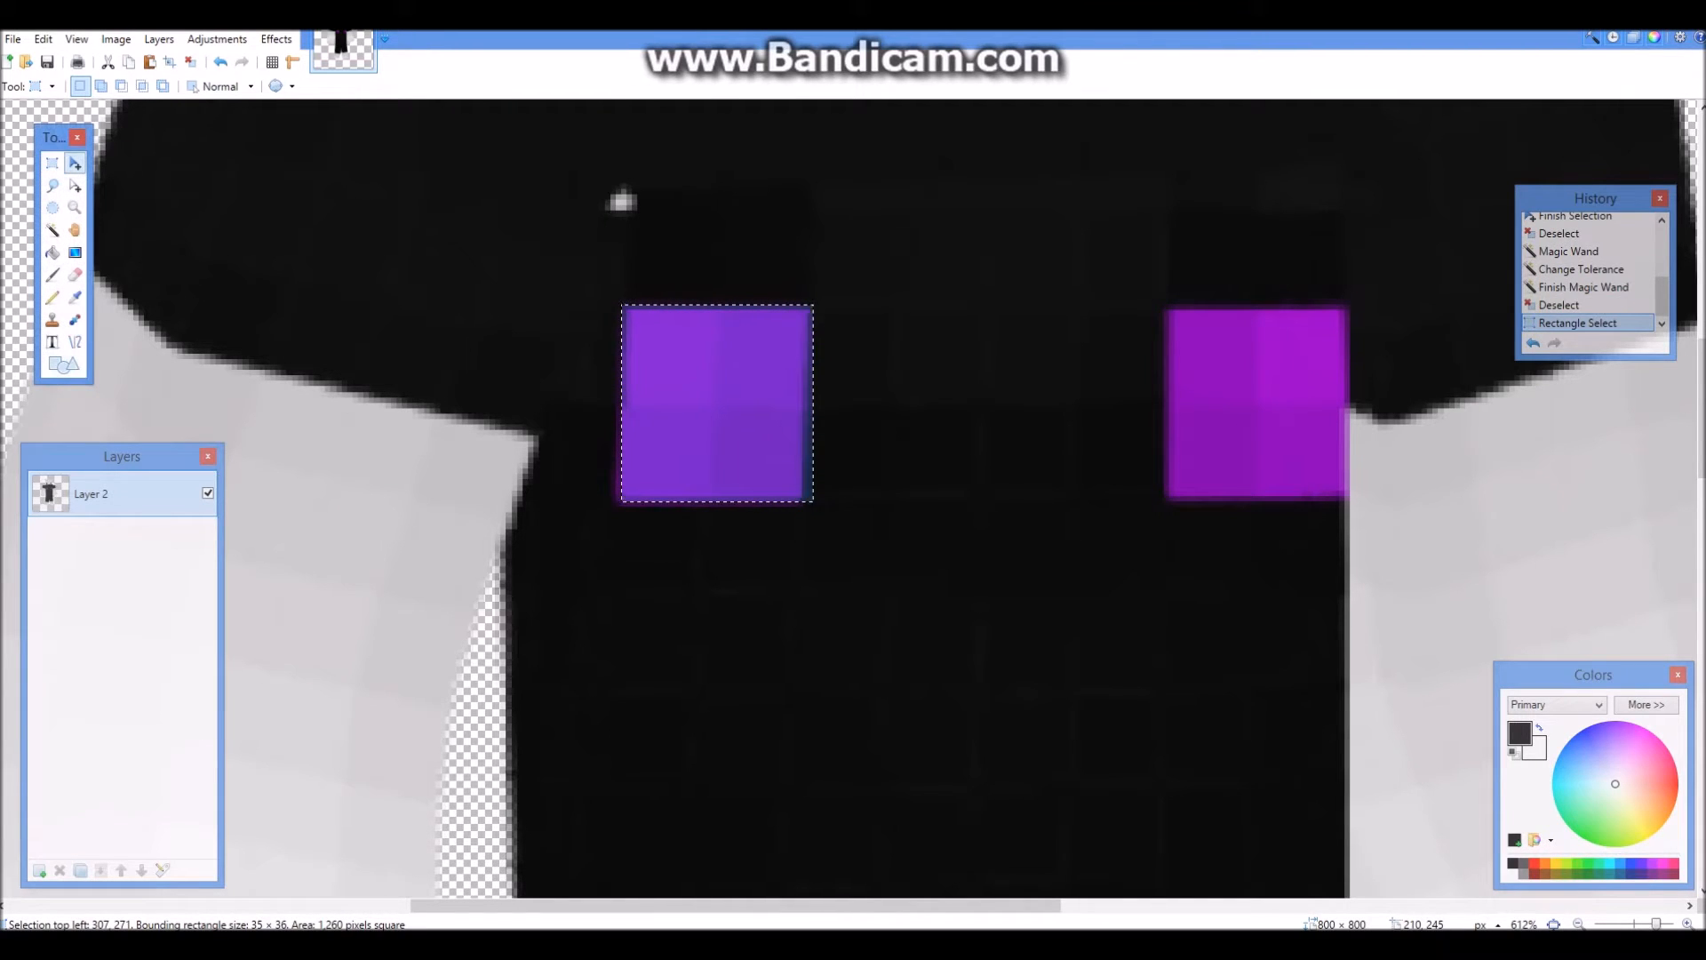
key("ctrl+d")
scroll(840, 530, "down", 8)
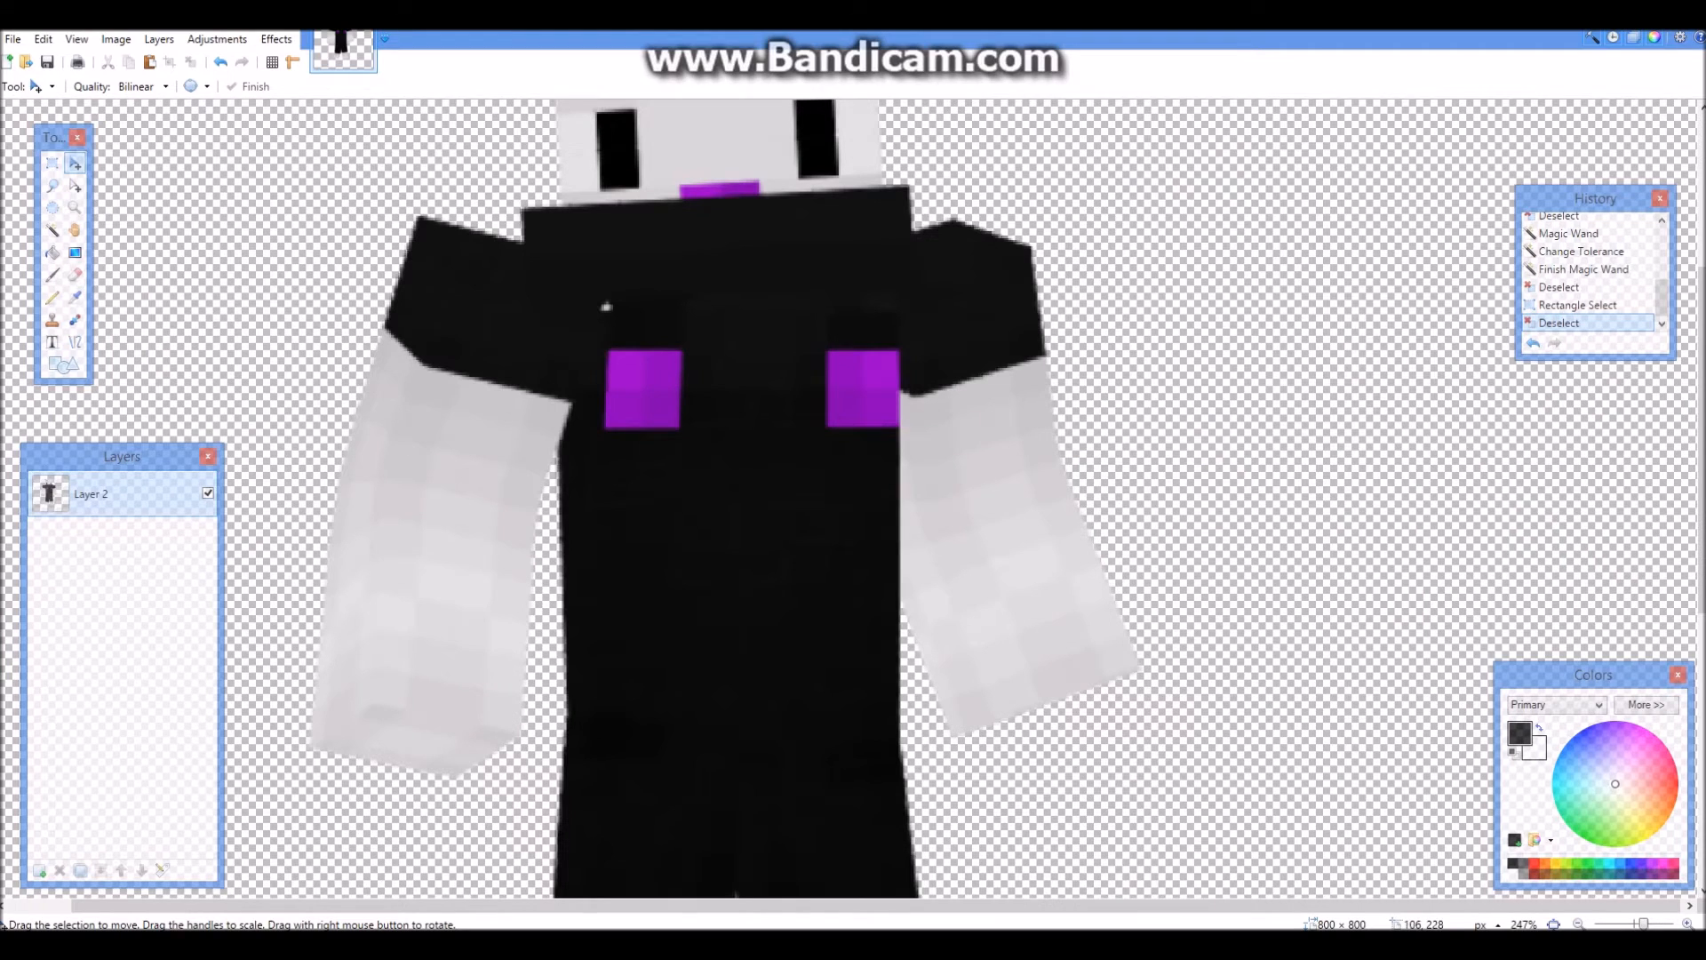
left_click(53, 229)
left_click(642, 408)
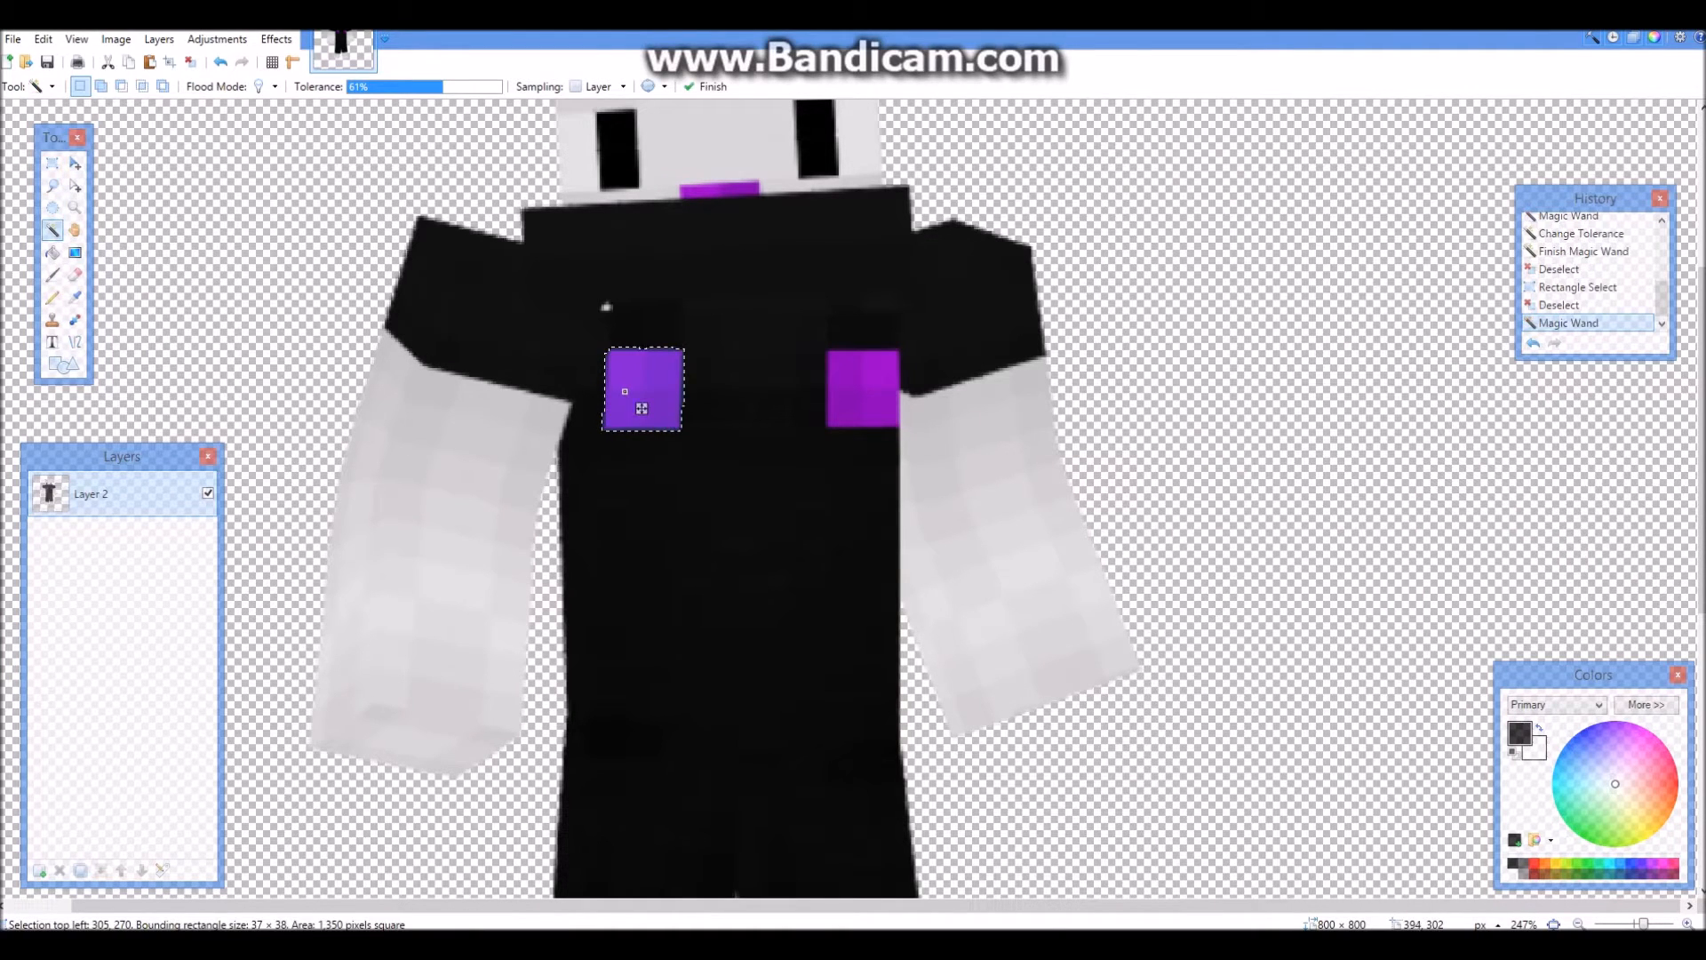
key("Return")
left_click(874, 408)
key("ctrl+d")
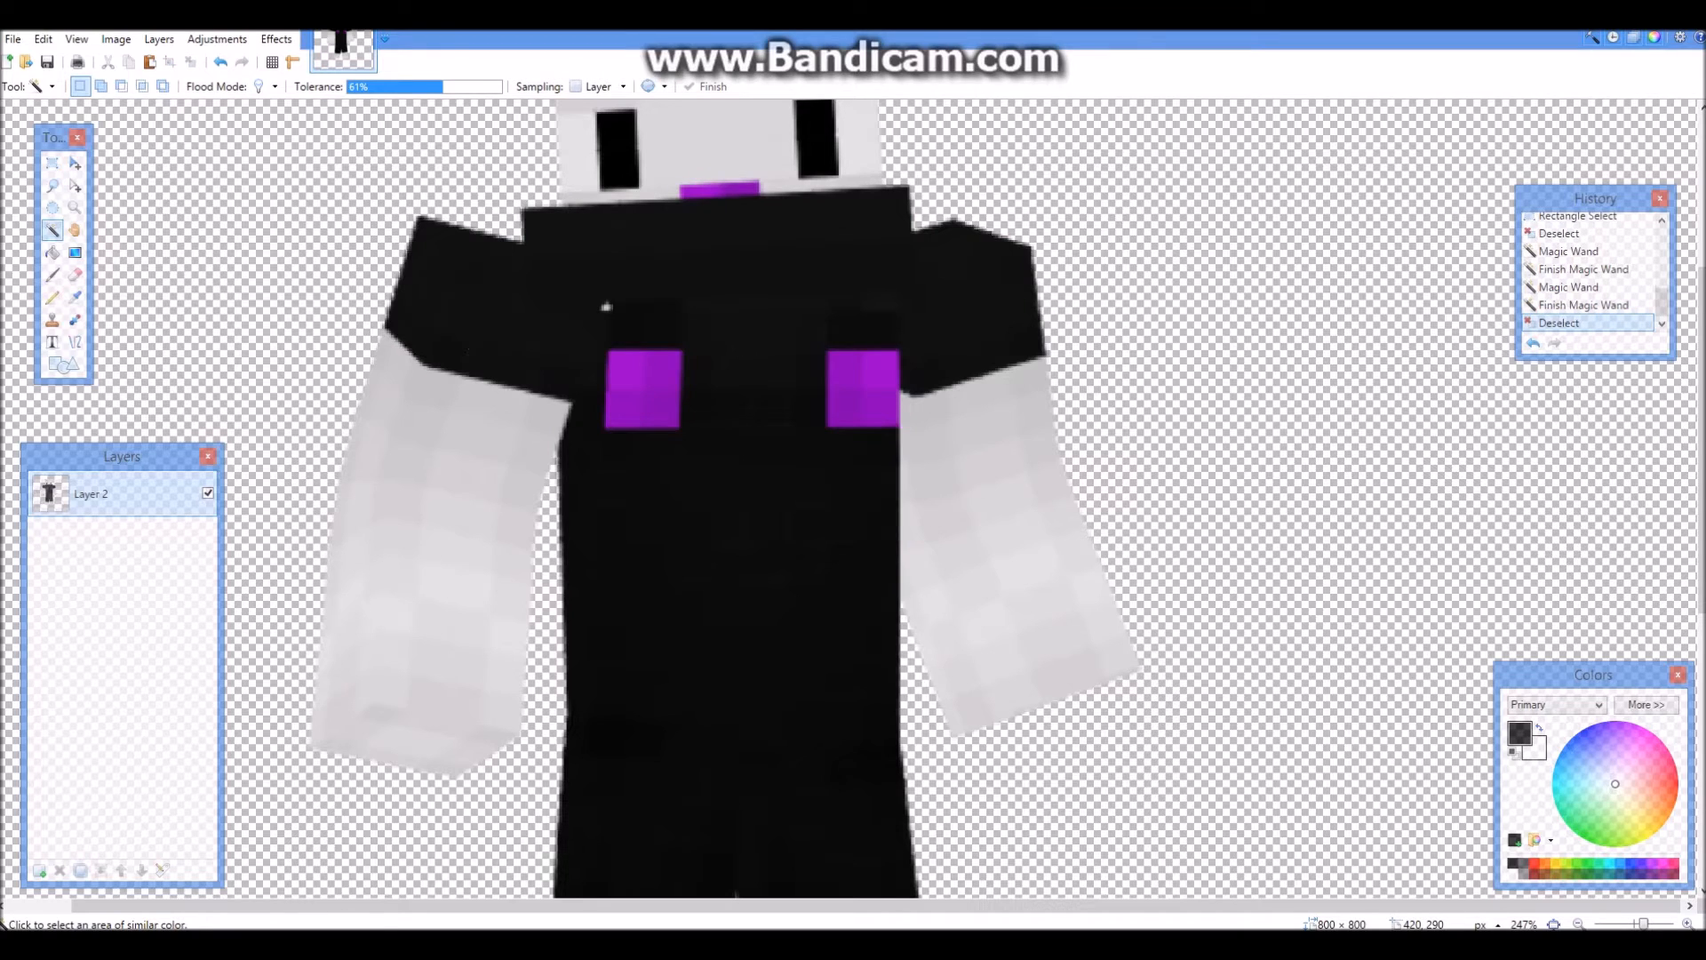
Step: Select the chest square on the viewer's right with the Magic Wand at 54% tolerance, and trim off the stray strip below it
left_click(875, 408)
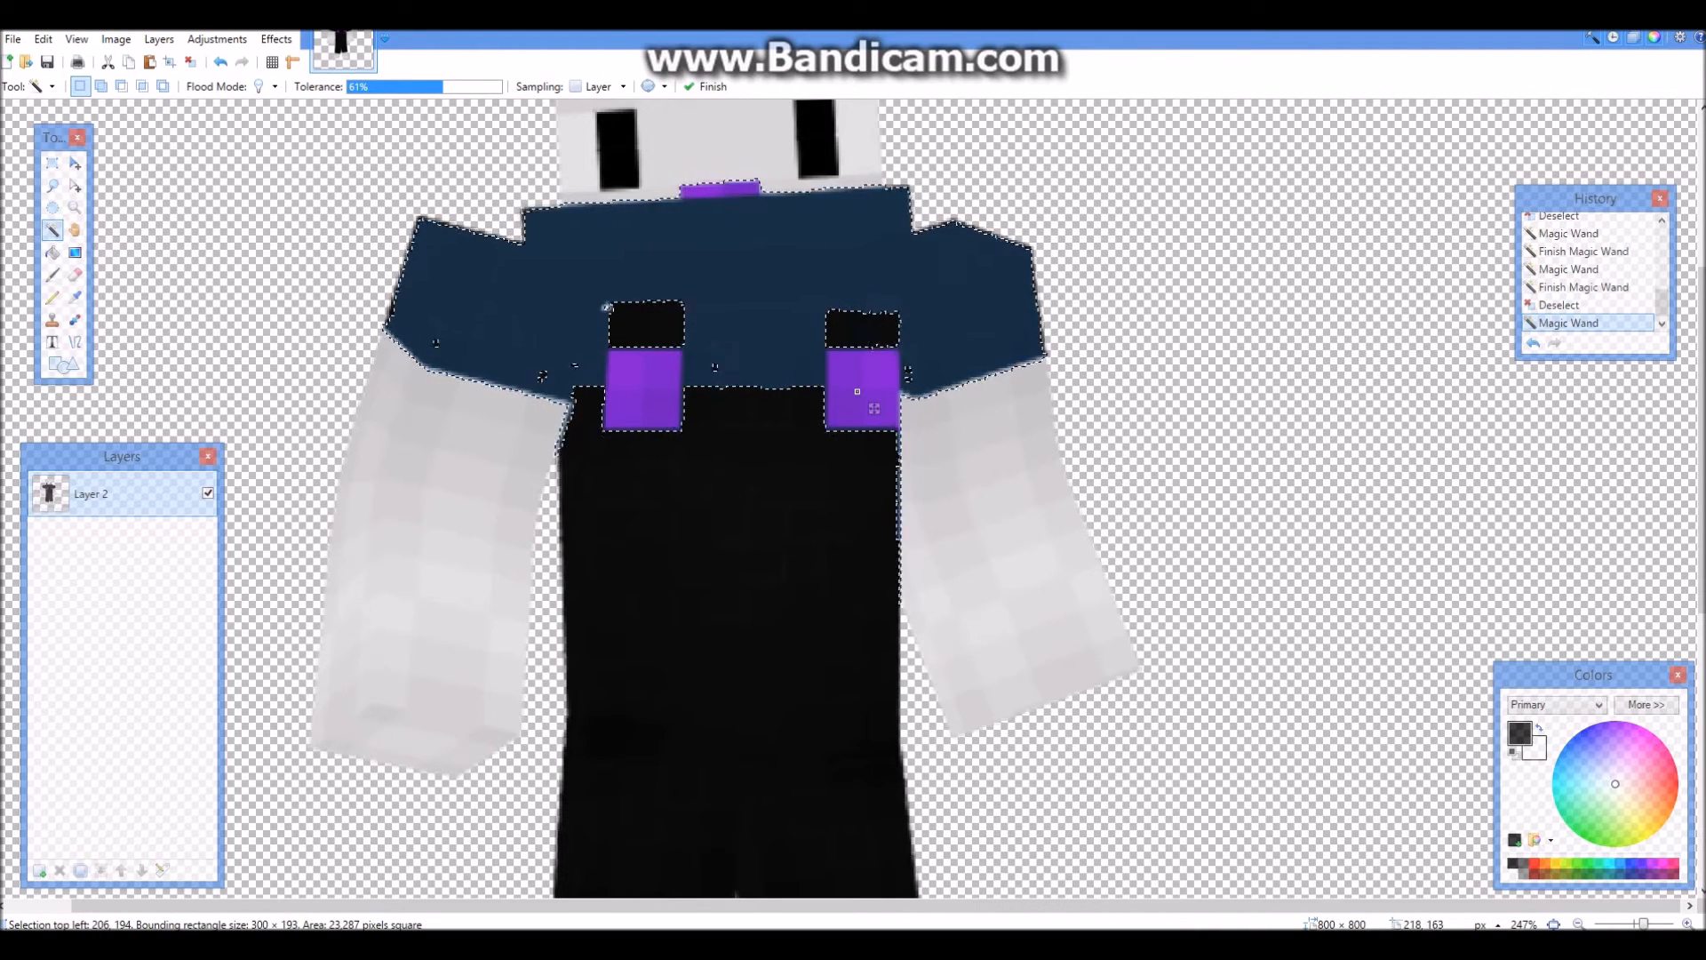
left_click_drag(443, 87, 431, 87)
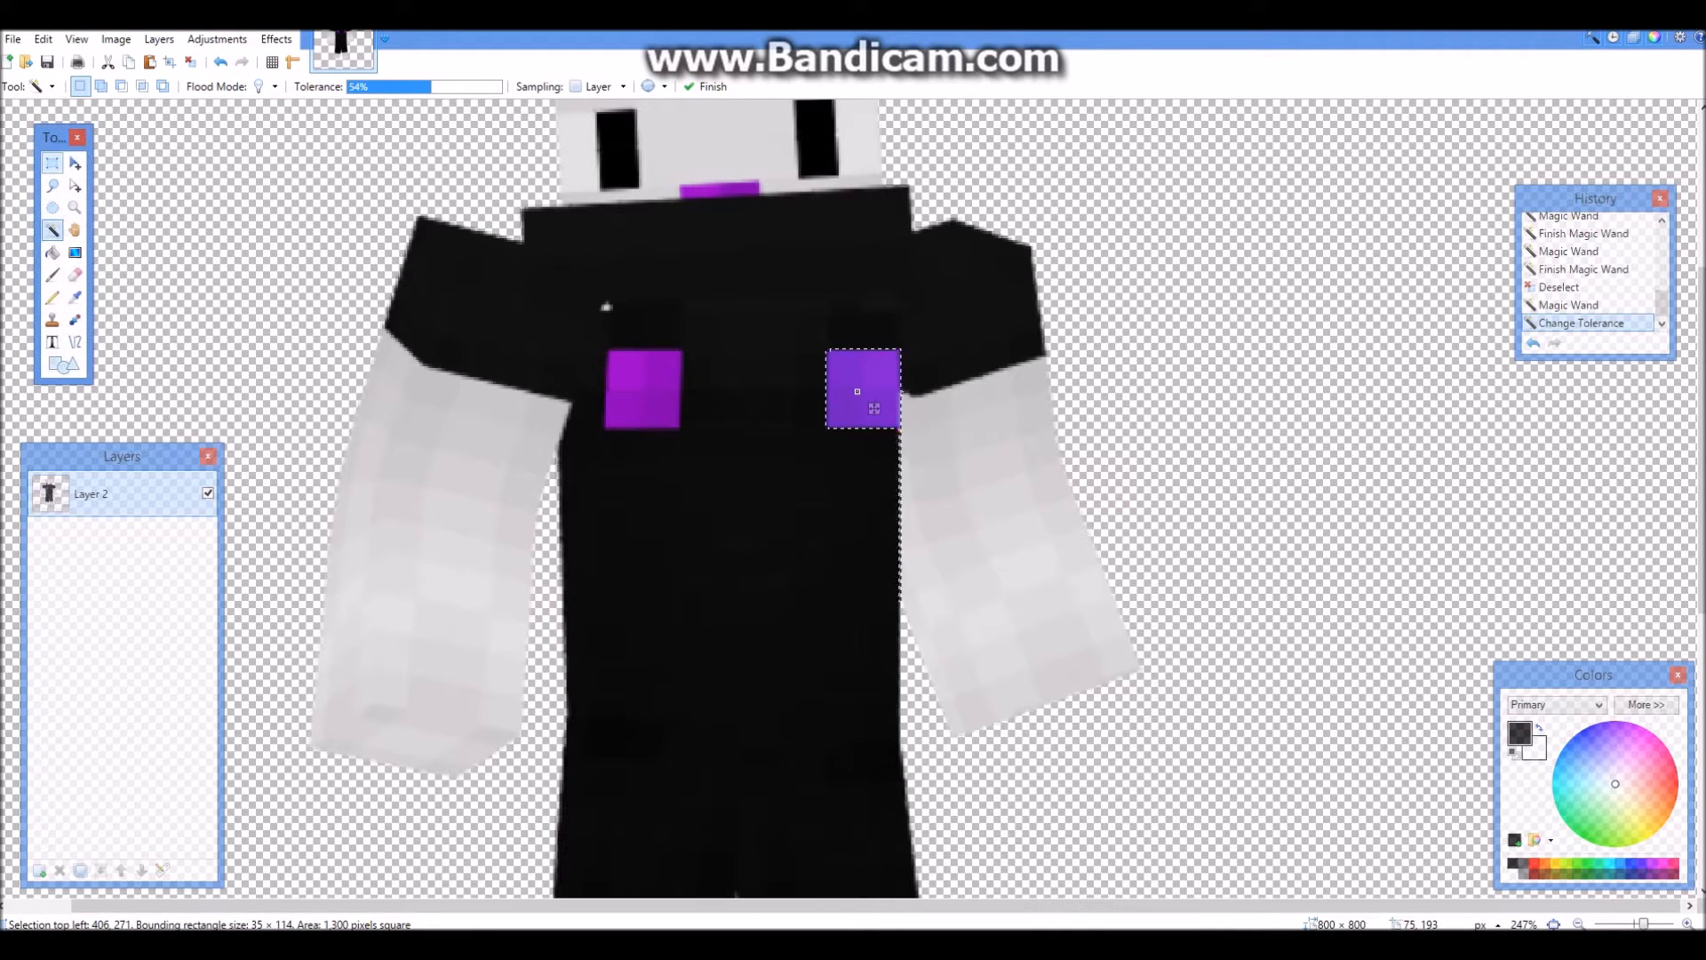
left_click(53, 163)
left_click_drag(862, 433, 1156, 681)
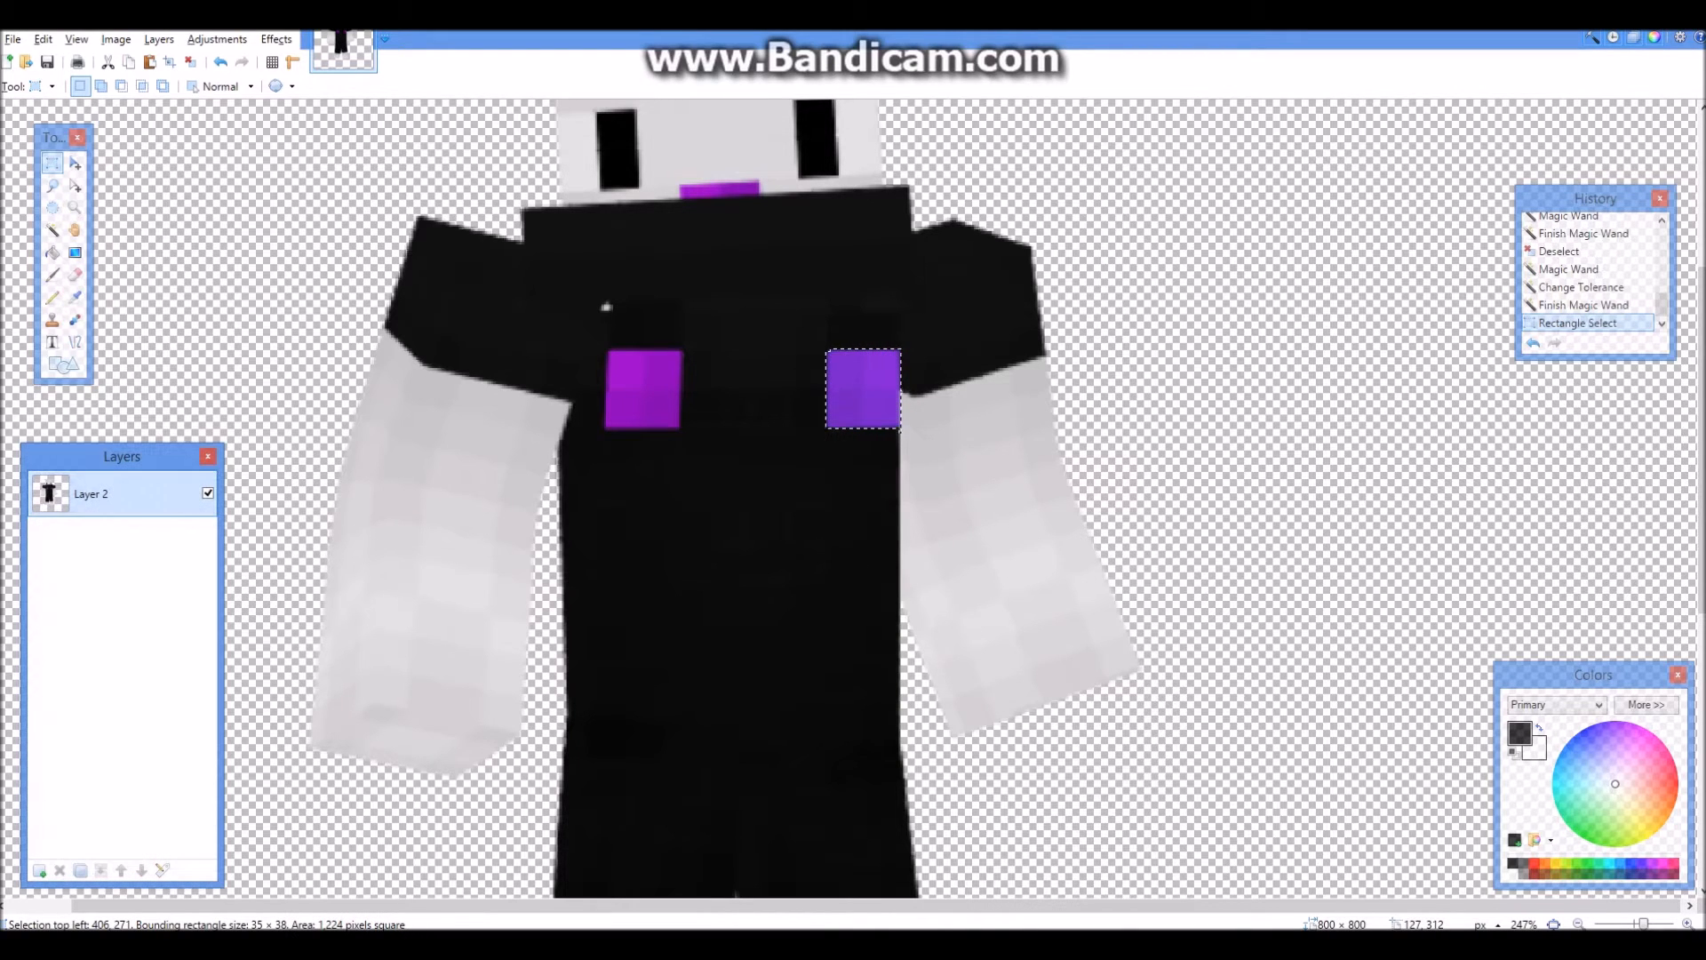
Step: Add a new layer and paste a copy of the selected purple square from the character layer onto it
left_click(39, 870)
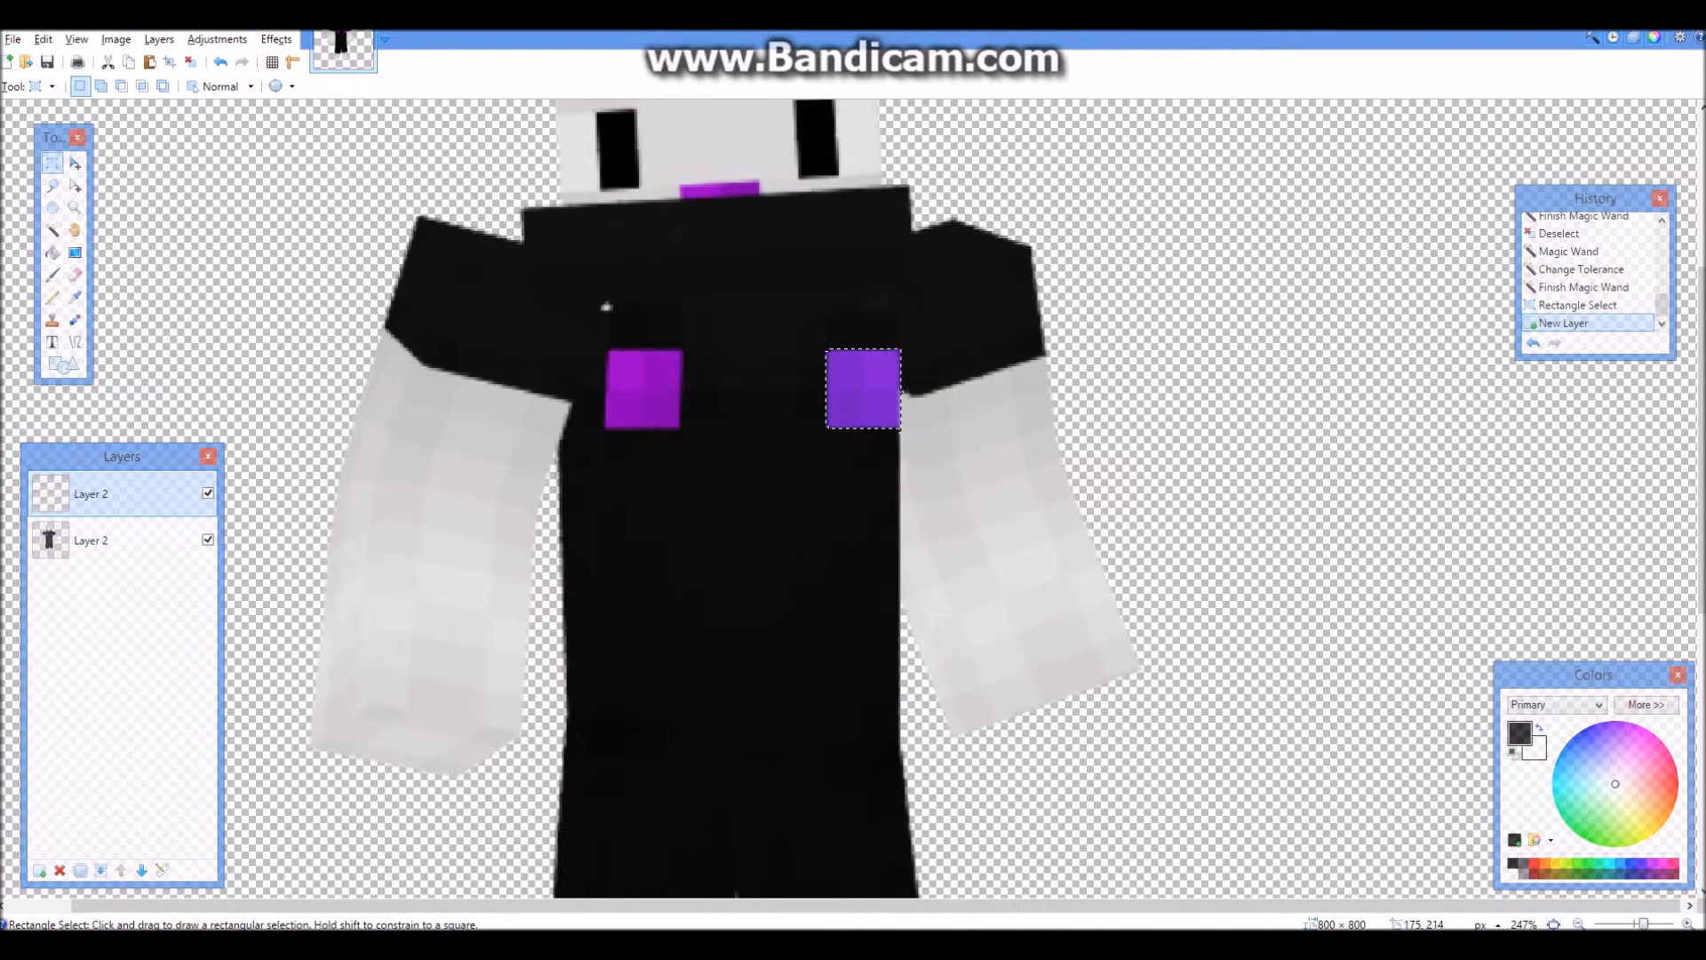
left_click(75, 164)
left_click(117, 540)
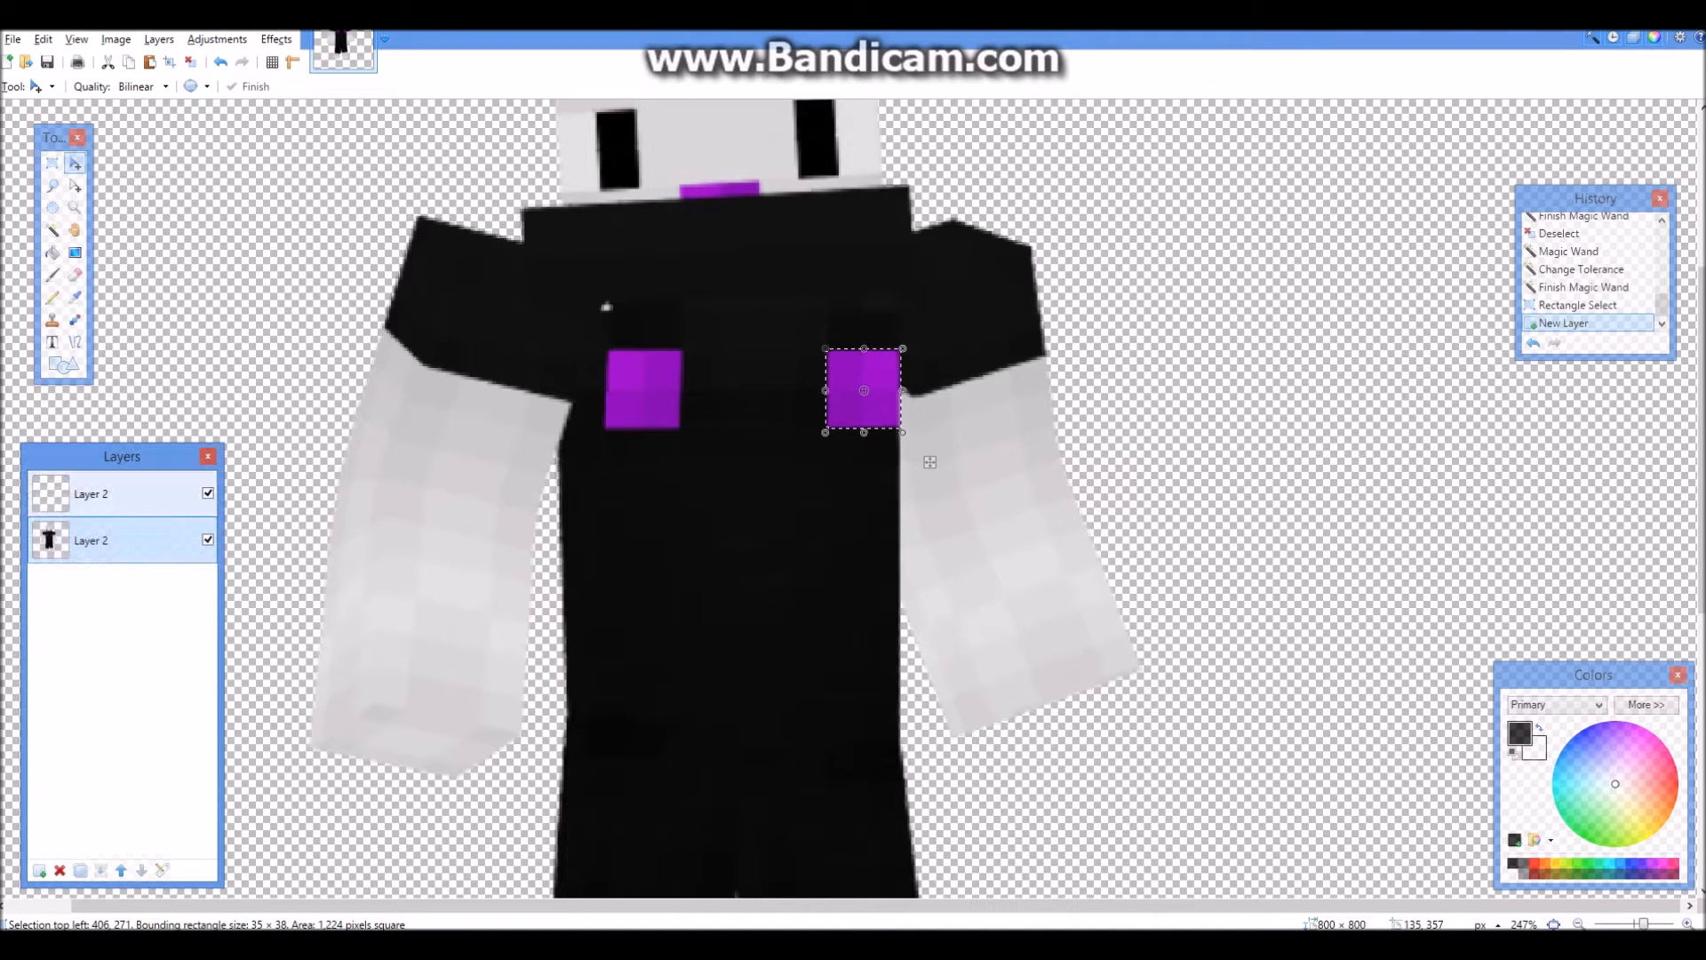
left_click(118, 495)
key("ctrl+v")
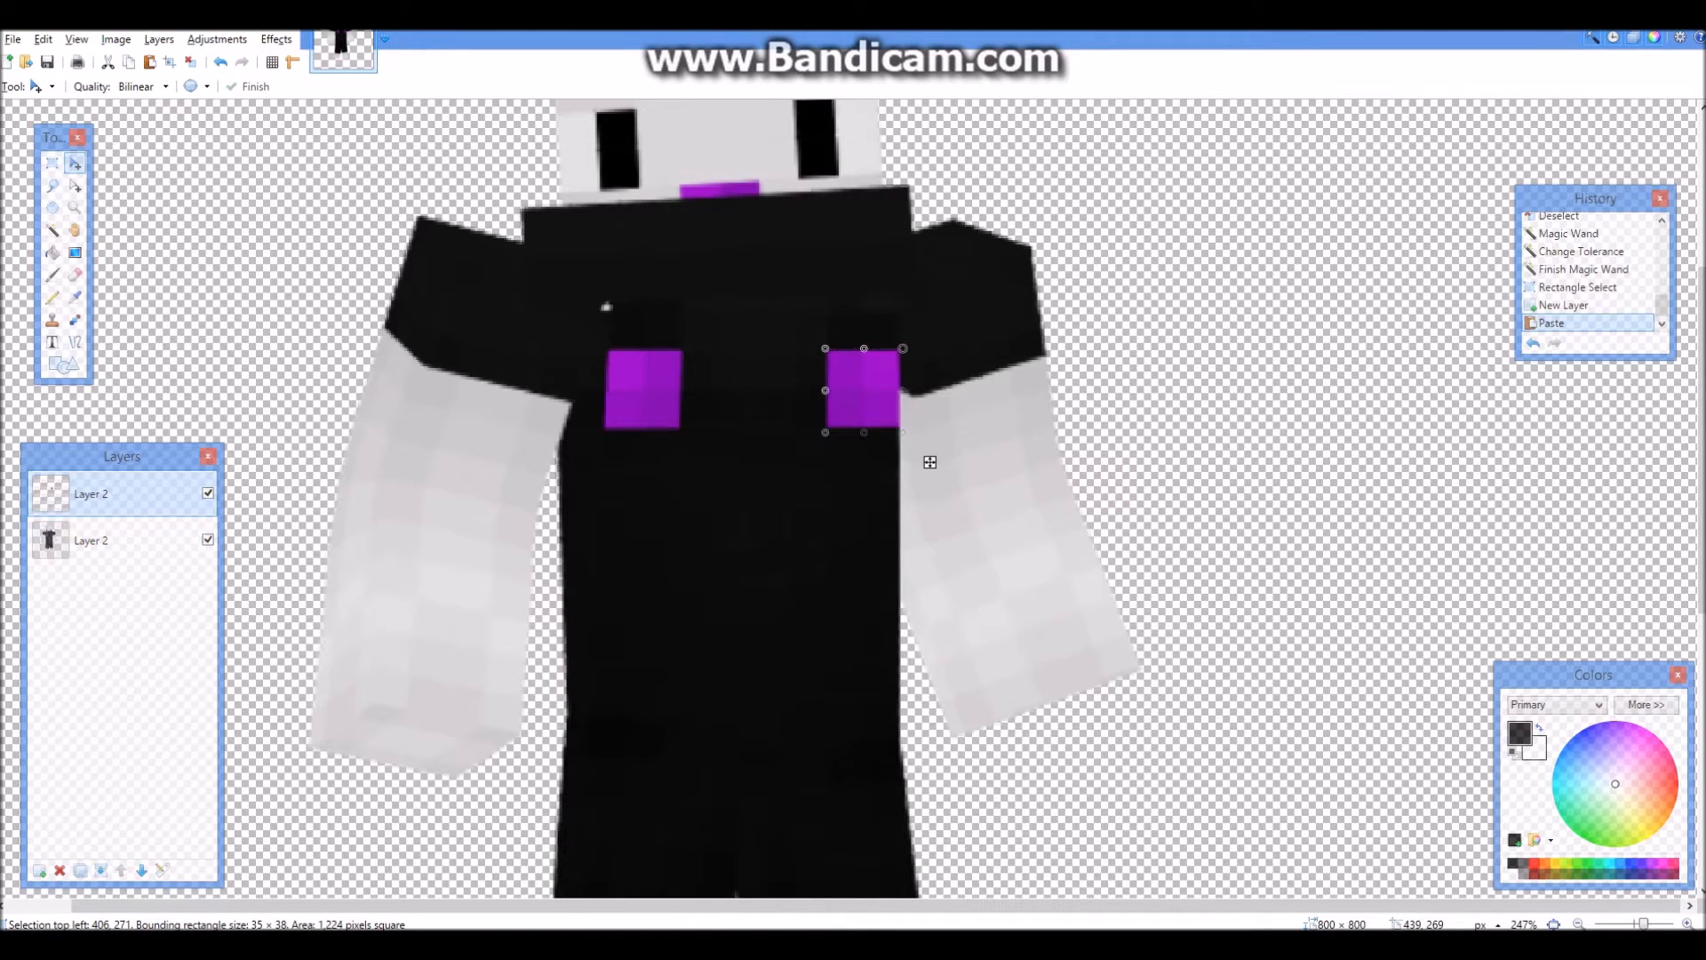
Step: Enlarge the pasted square slightly, align it over the original chest square on the viewer's right, and deselect it
left_click_drag(925, 325, 908, 342)
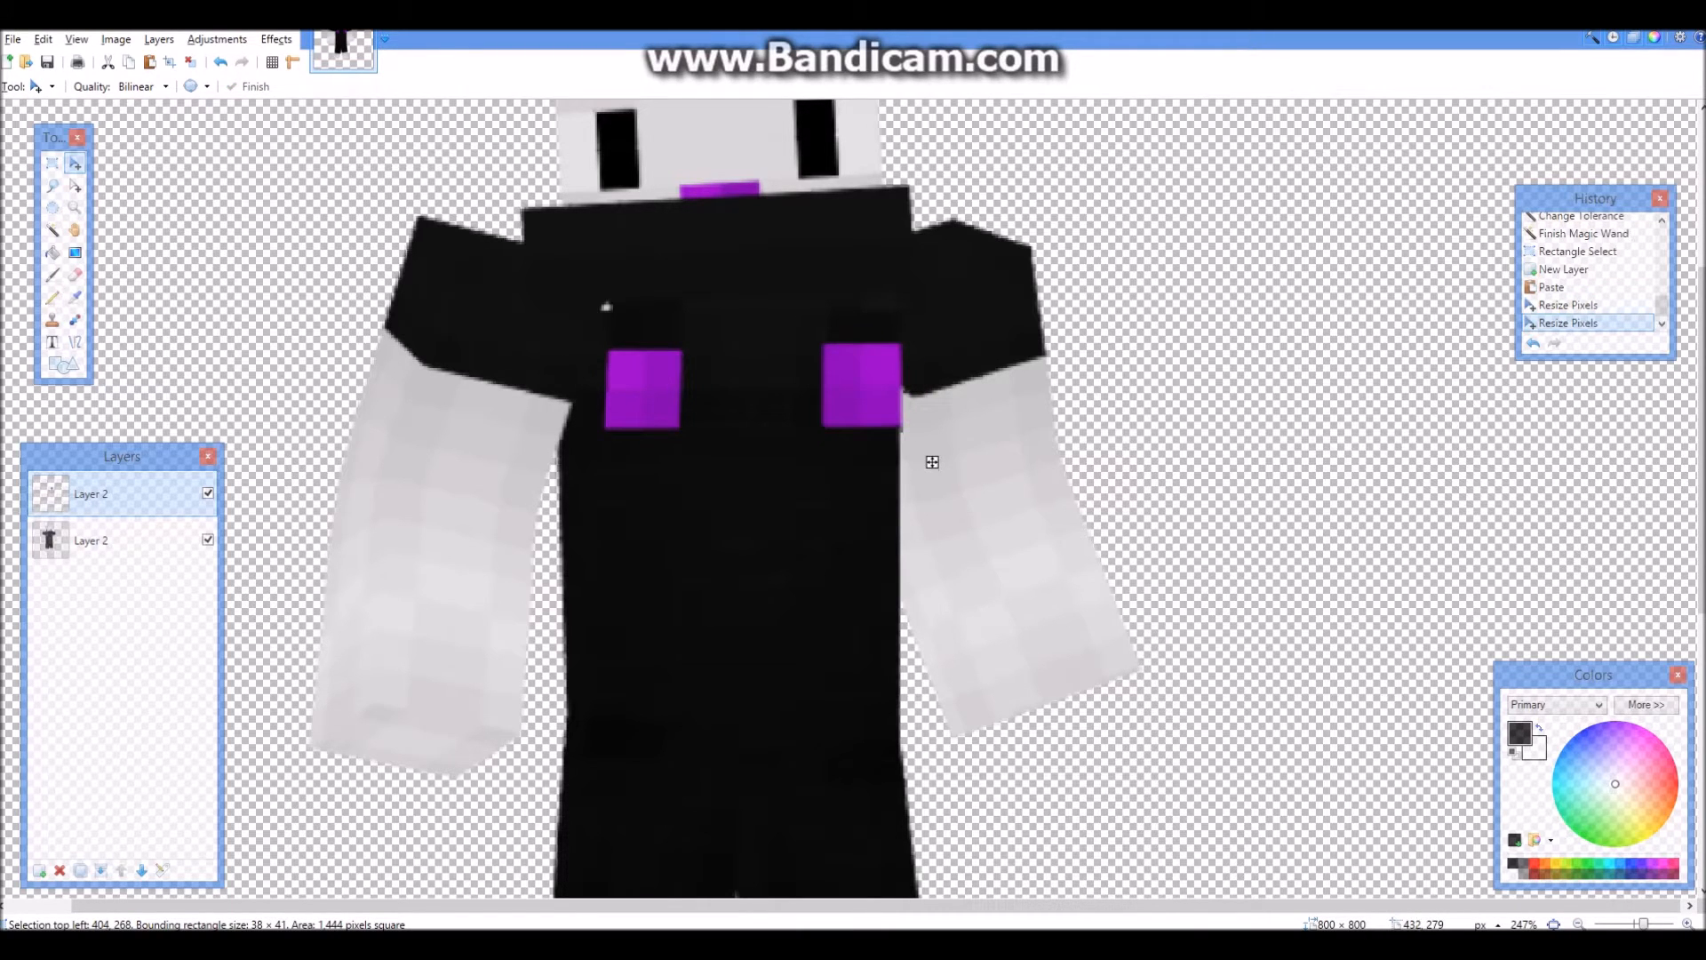
left_click(936, 461)
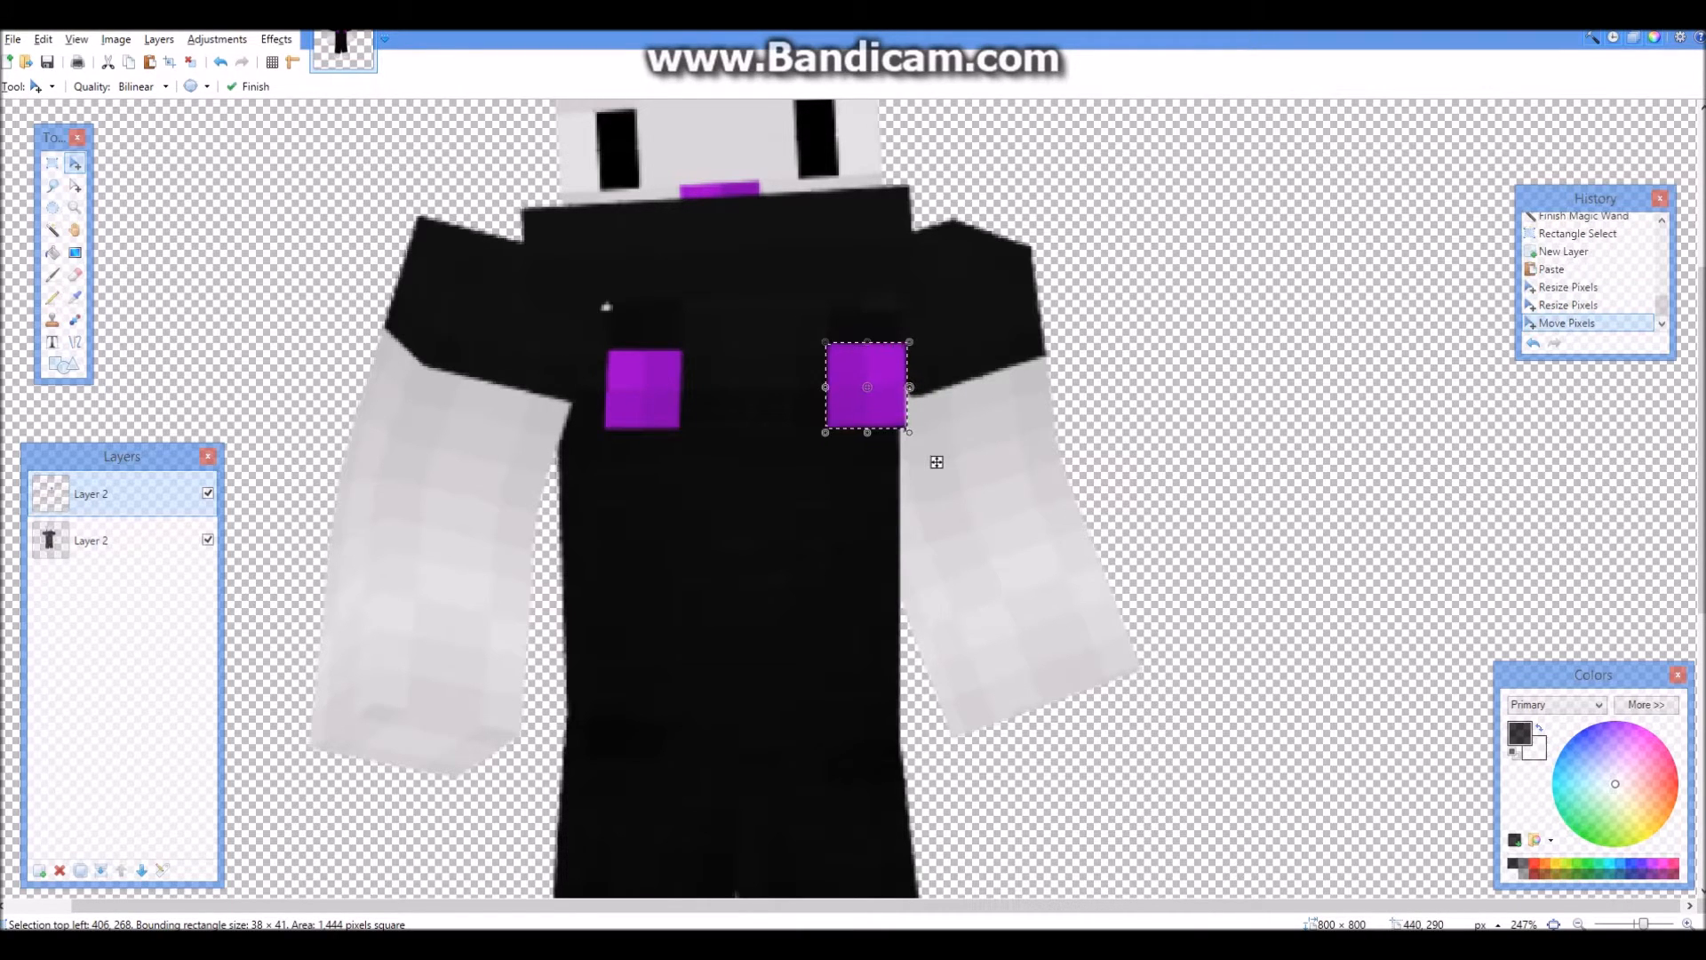
mouse_move(800, 461)
left_mouse_down()
mouse_move(716, 462)
mouse_move(796, 461)
left_mouse_up()
key("ctrl+d")
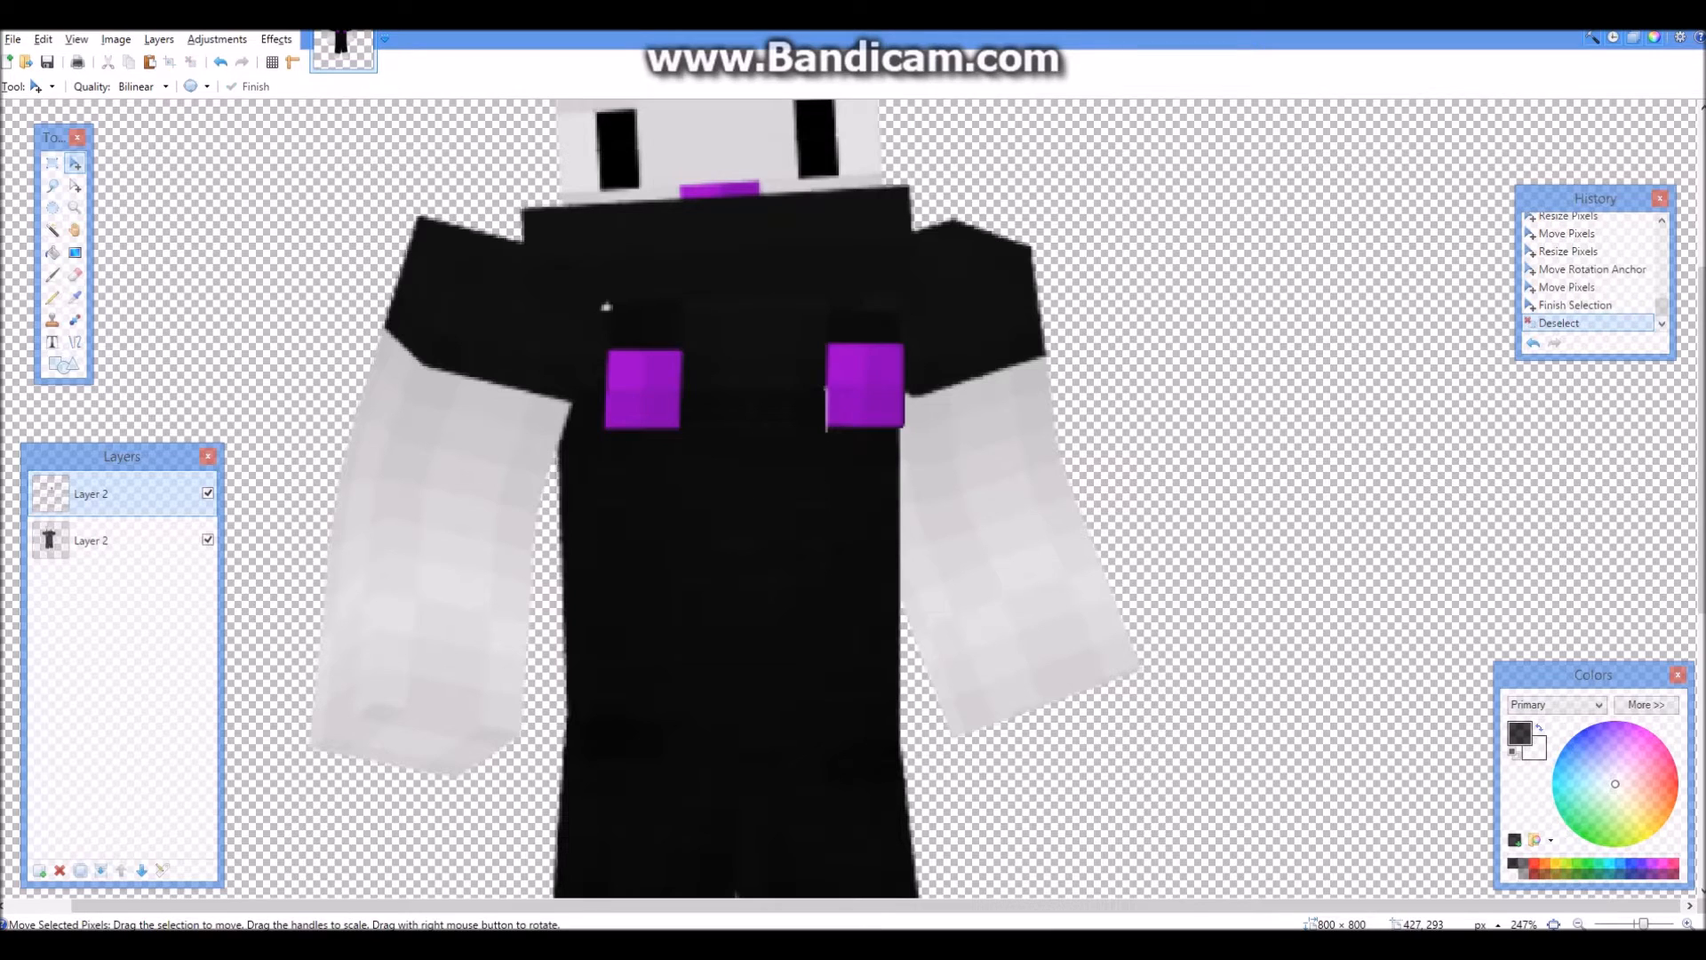
Step: Erase the thin light fringe beside the inner edge of the pasted square using a rectangular selection
scroll(769, 452, "up", 4)
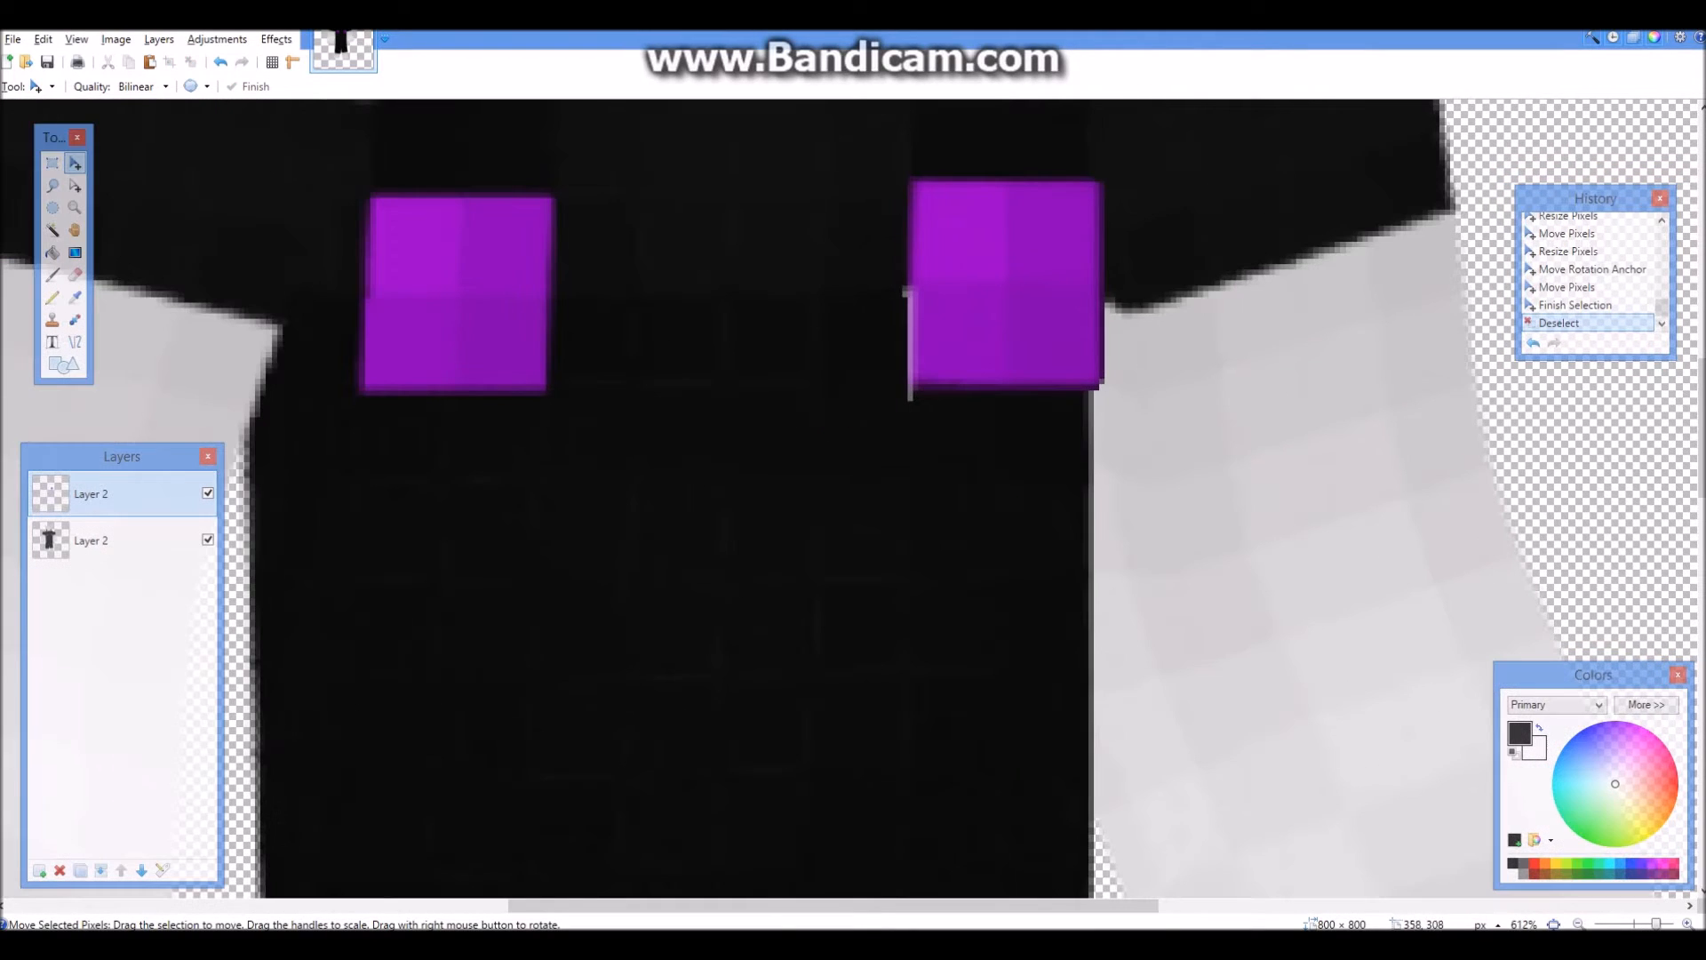
left_click(53, 163)
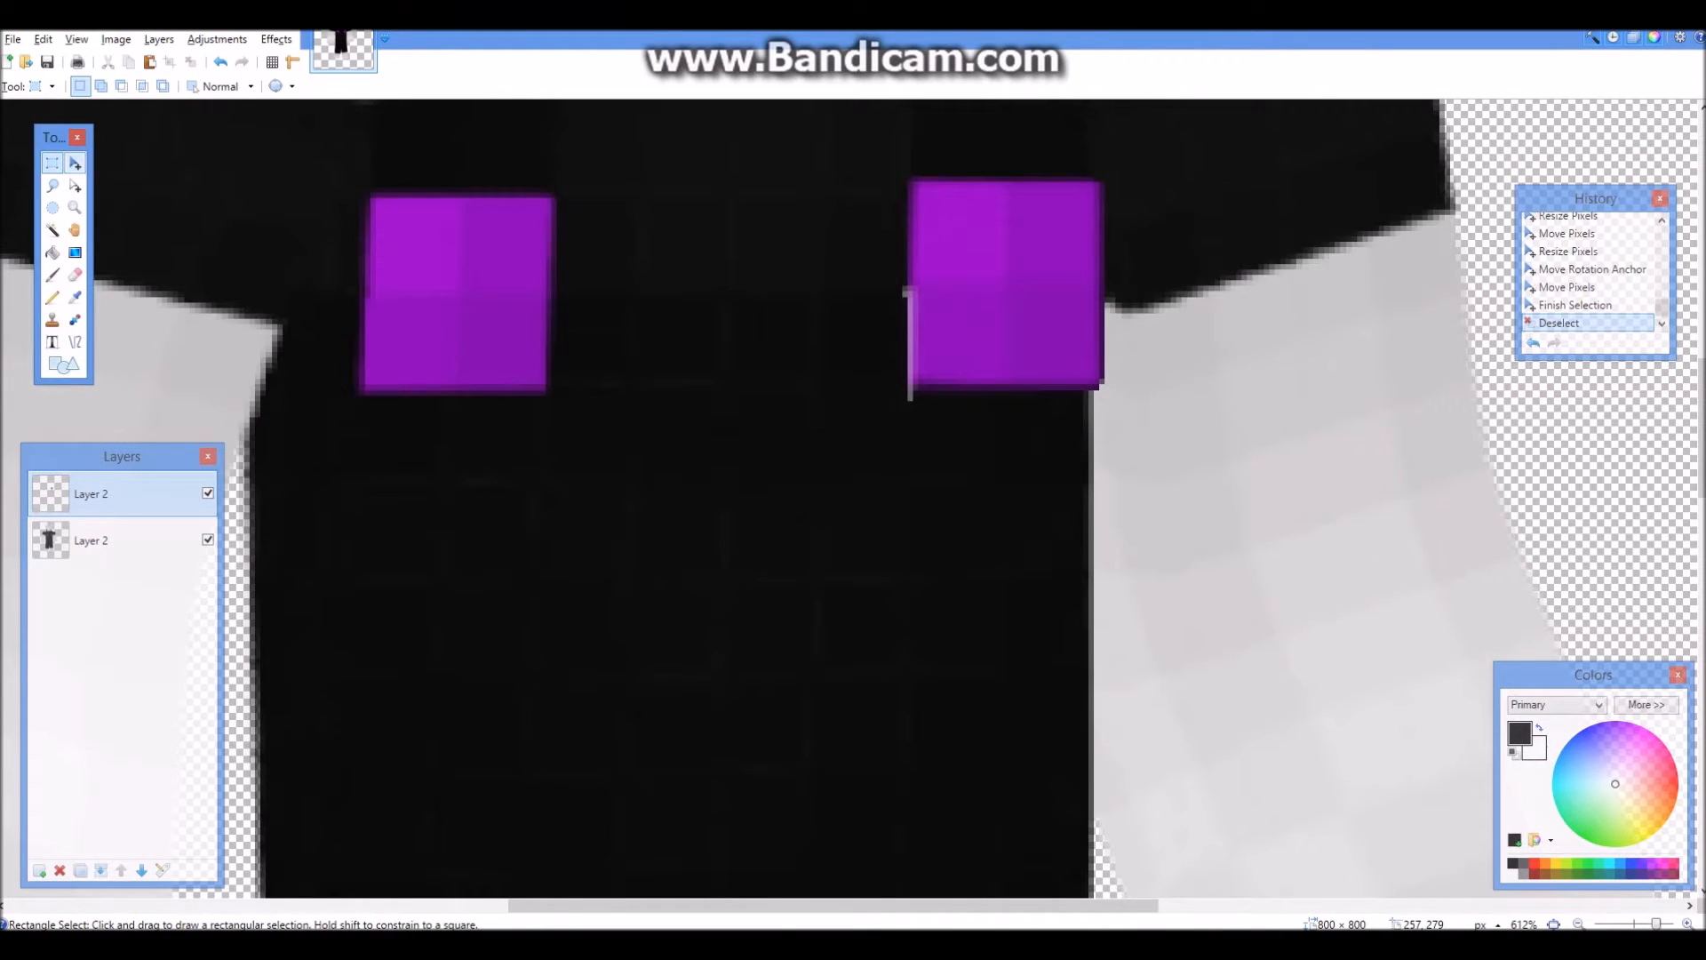
mouse_move(842, 276)
left_mouse_down()
mouse_move(868, 293)
mouse_move(906, 406)
left_mouse_up()
key("Delete")
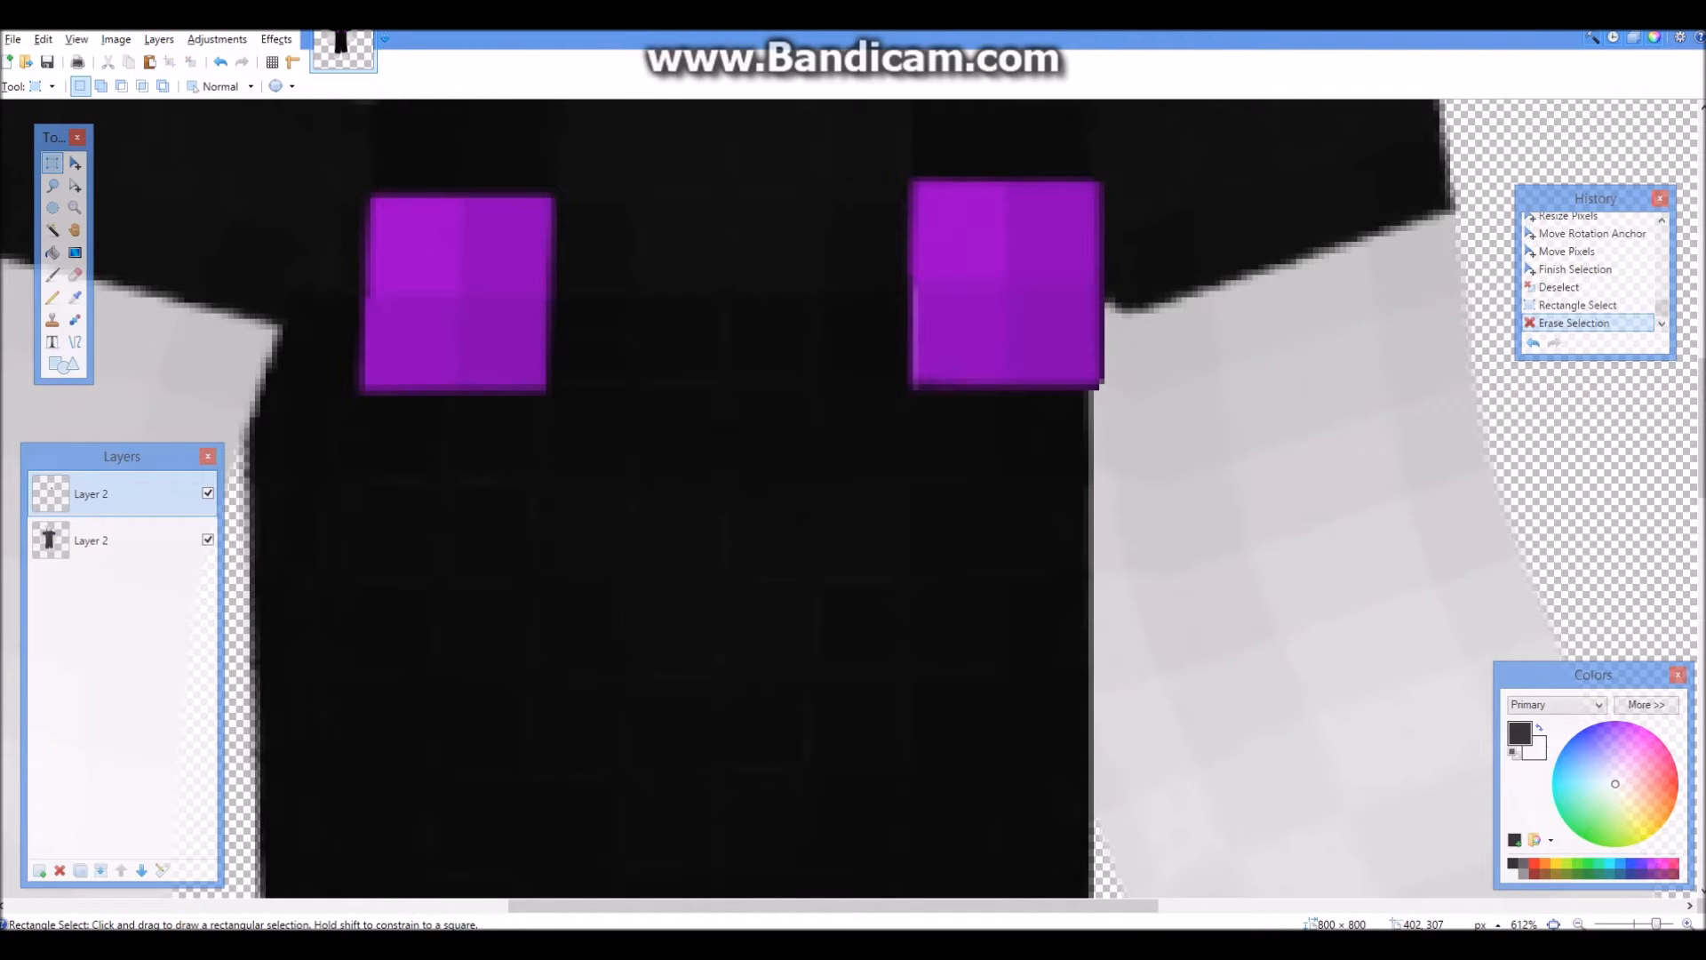
Step: Paste another copy of the purple square, fit it over the chest square on the viewer's left, and deselect it
scroll(859, 342, "down", 3)
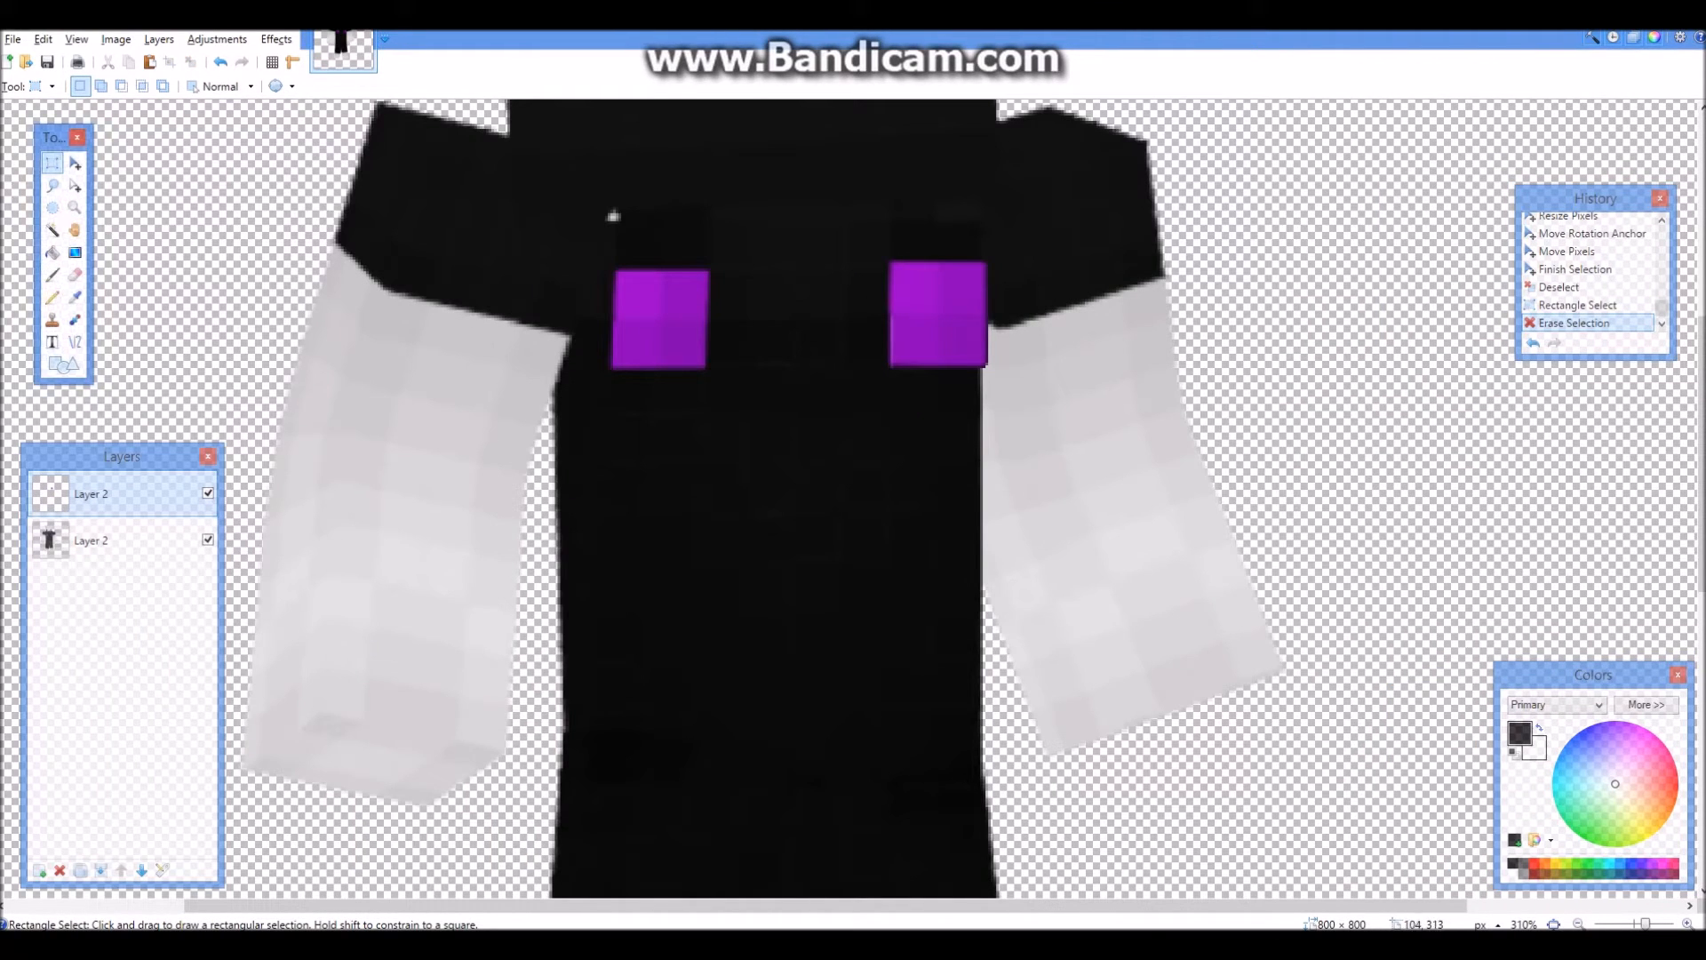
left_click(75, 163)
left_click(51, 162)
left_click_drag(877, 213, 1045, 411)
key("m")
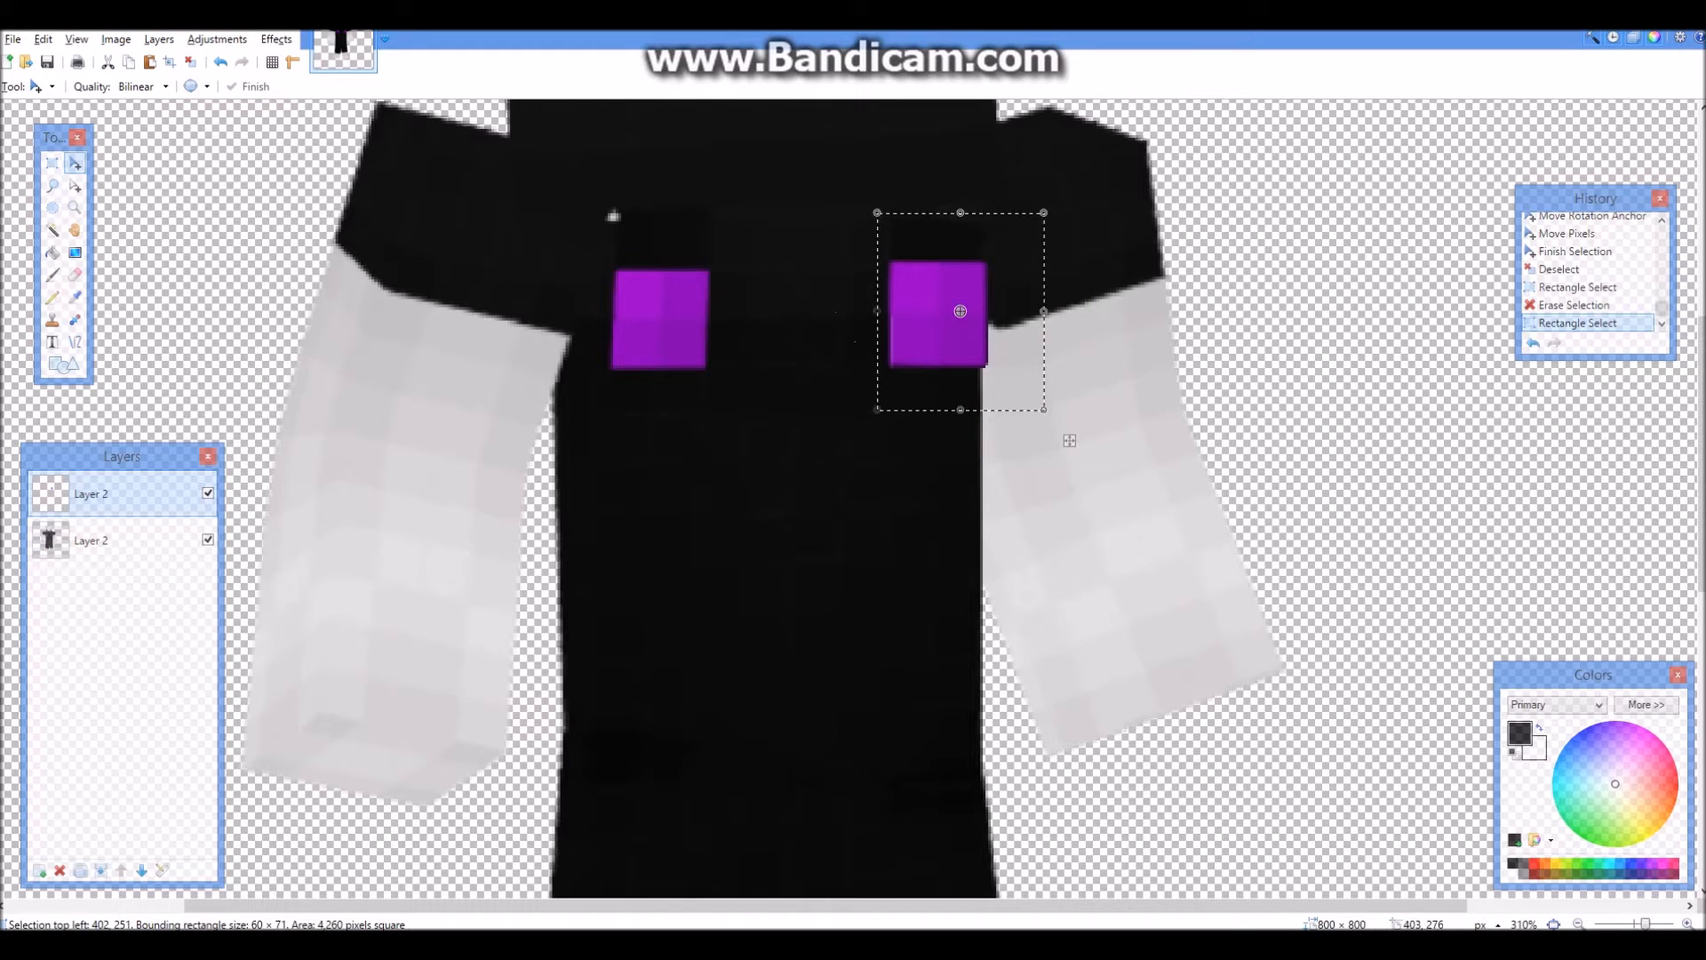
key("ctrl+v")
left_click_drag(1069, 441, 731, 371)
left_click_drag(795, 439, 797, 442)
left_click_drag(602, 414, 600, 420)
left_click_drag(642, 376, 640, 373)
left_click_drag(769, 415, 797, 449)
key("ctrl+d")
Step: Select the pasted square on the viewer's left, rotate and resize it slightly to match the chest square, and deselect it
scroll(797, 449, "down", 6)
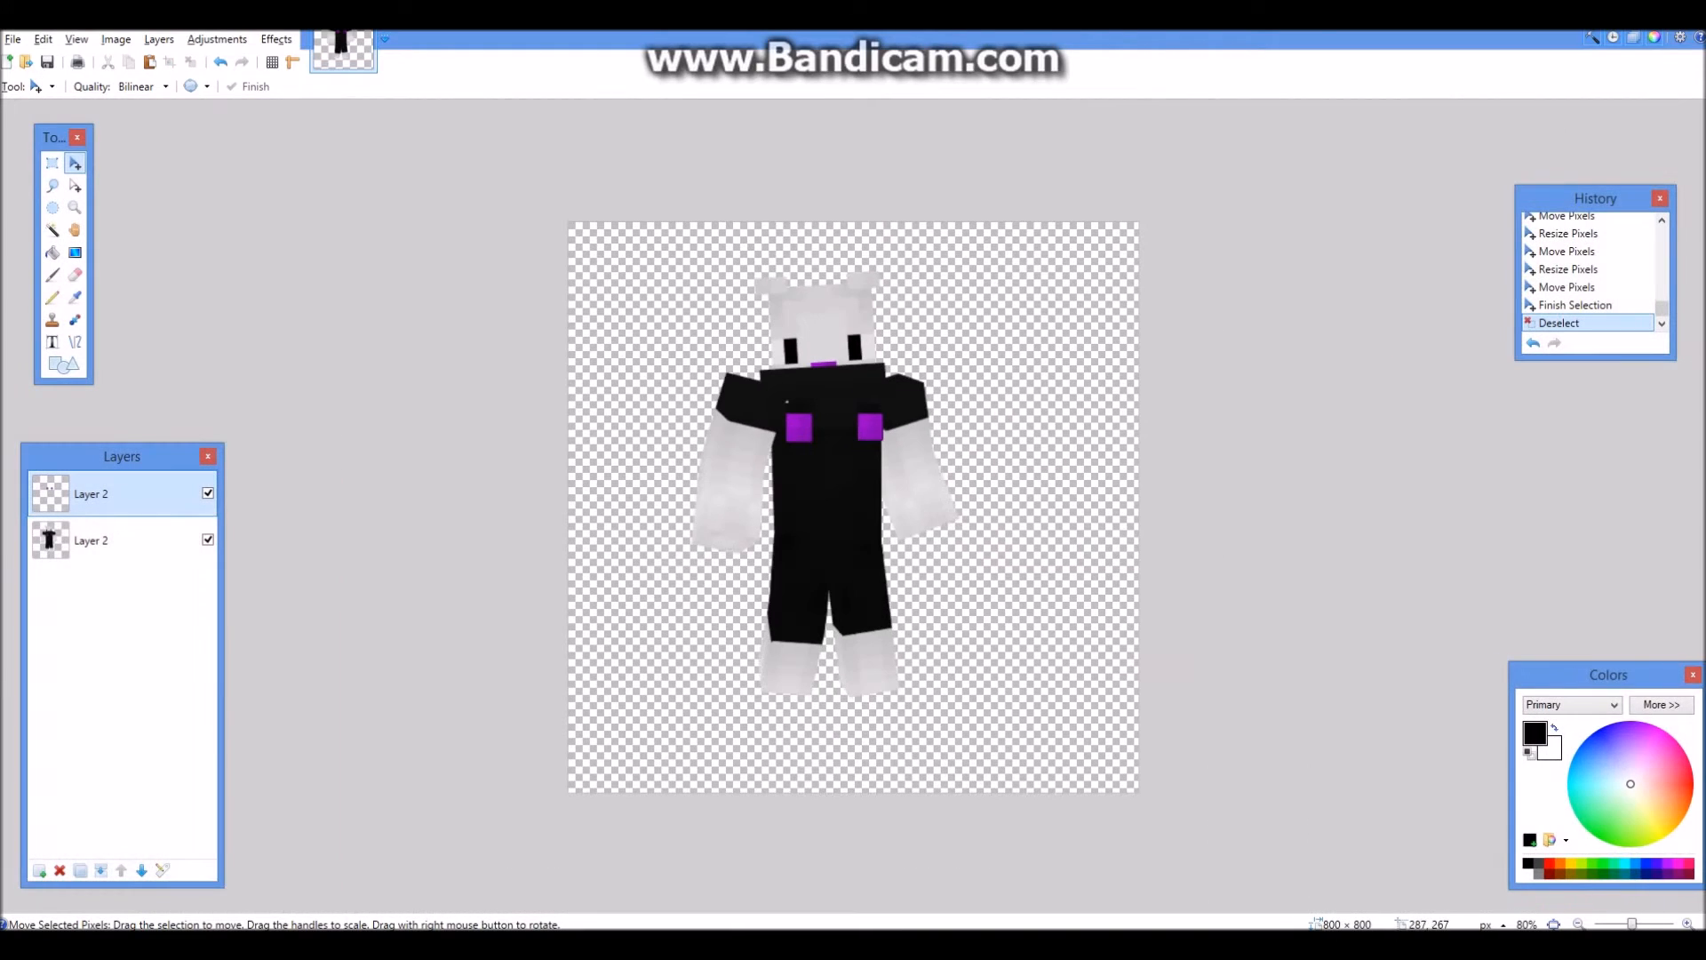
scroll(791, 438, "up", 4)
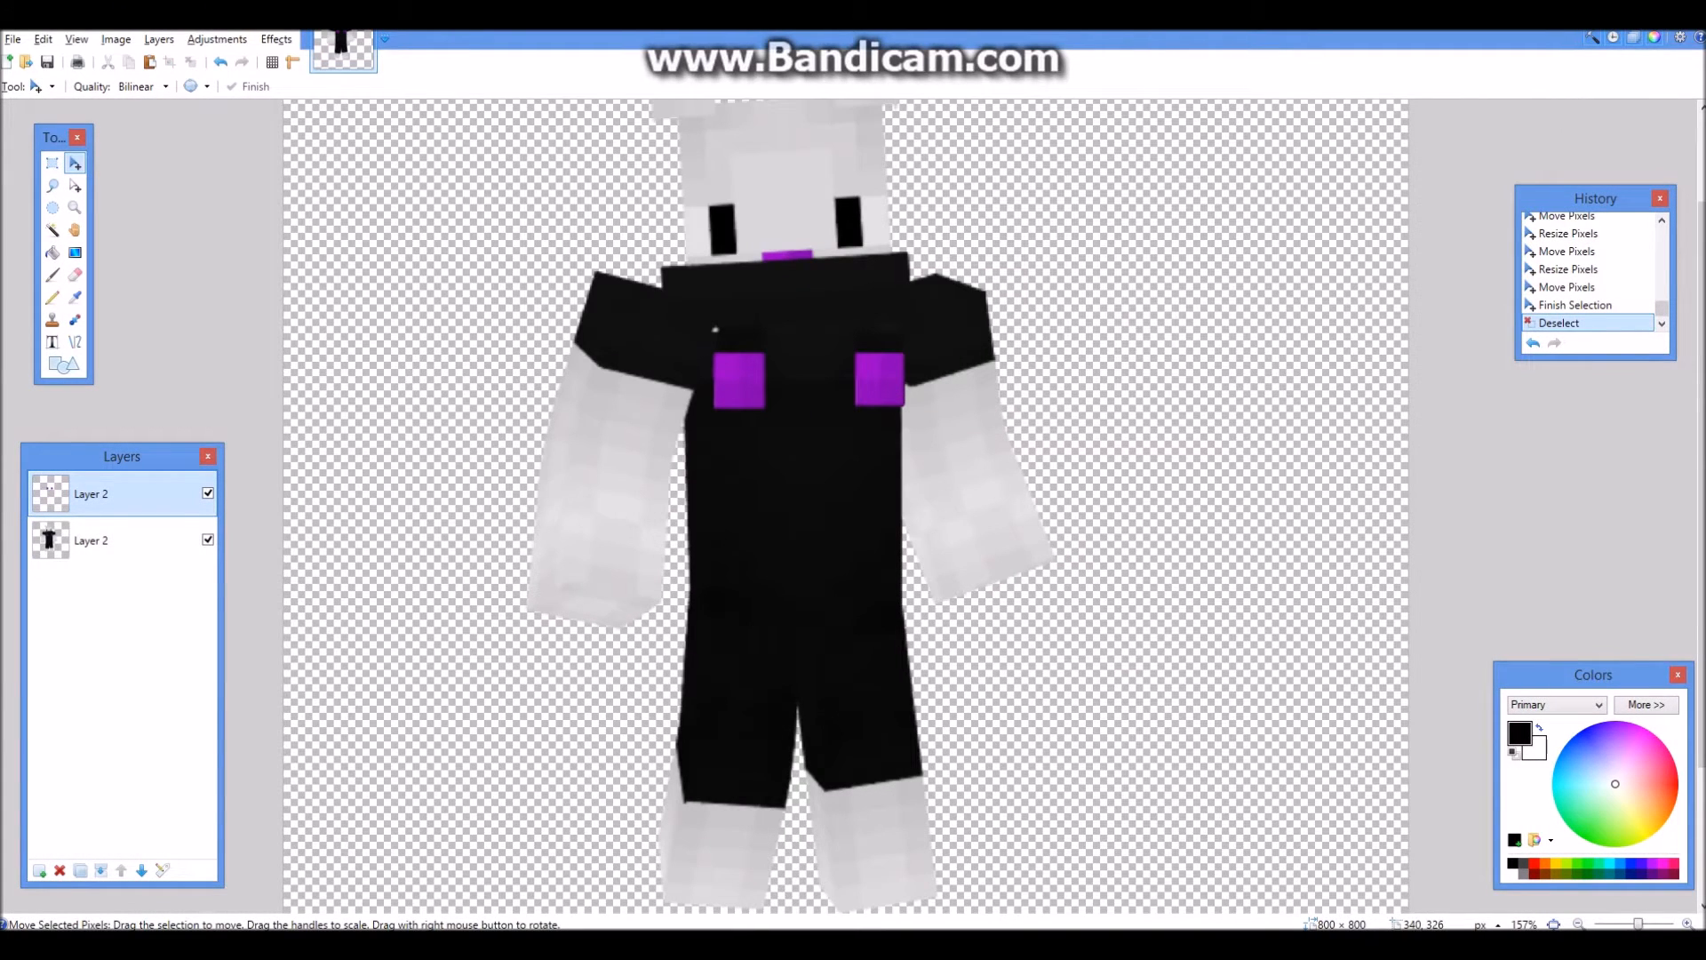
key("s")
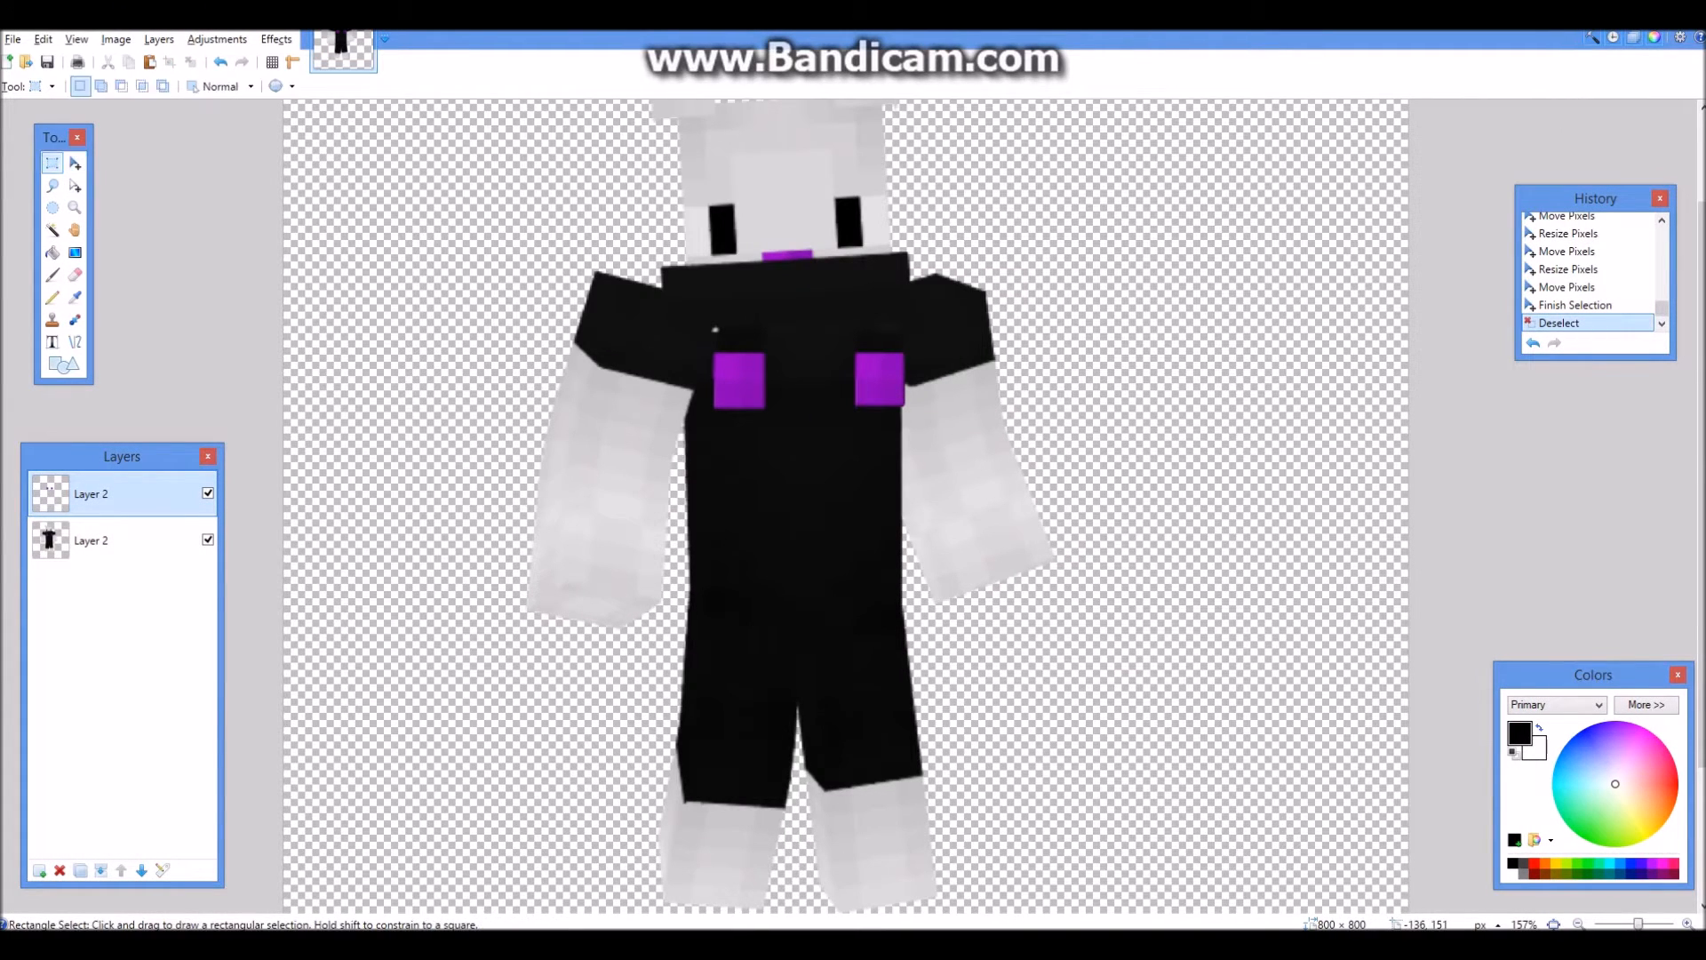
left_click_drag(668, 310, 803, 439)
key("m")
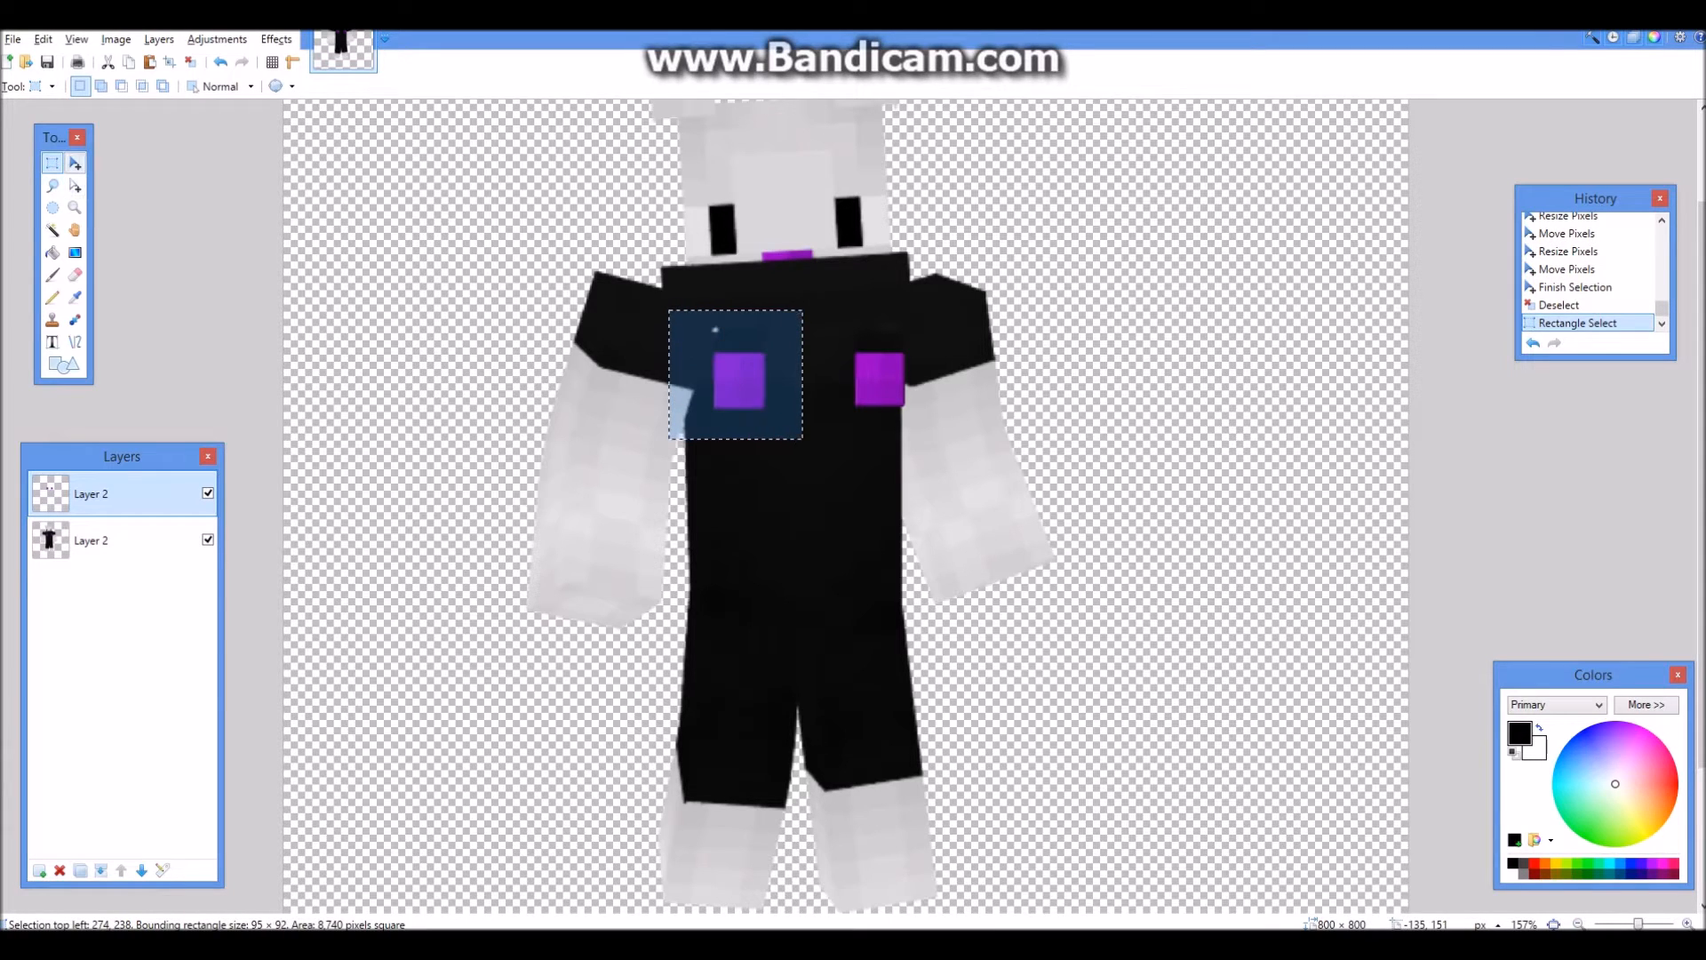
left_click_drag(802, 311, 816, 368)
left_click_drag(827, 465, 827, 461)
key("ctrl+d")
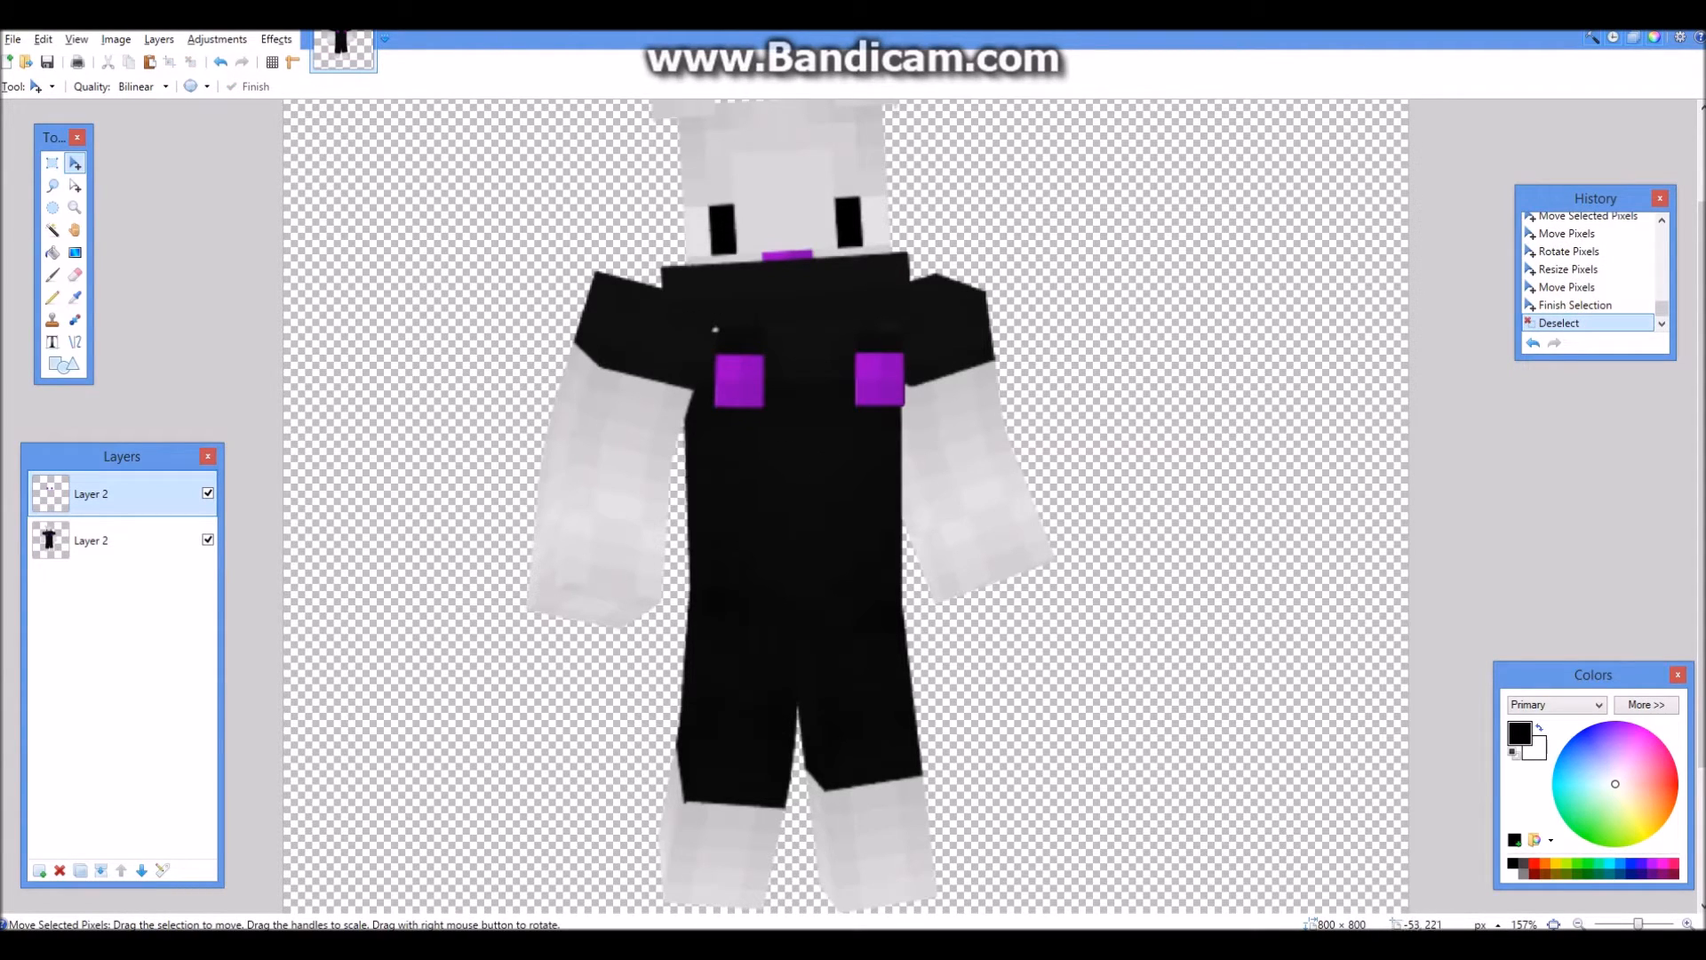
Step: Apply the Glow effect to the purple squares' layer with radius 6, brightness 29 and contrast 29
left_click(276, 39)
mouse_move(302, 237)
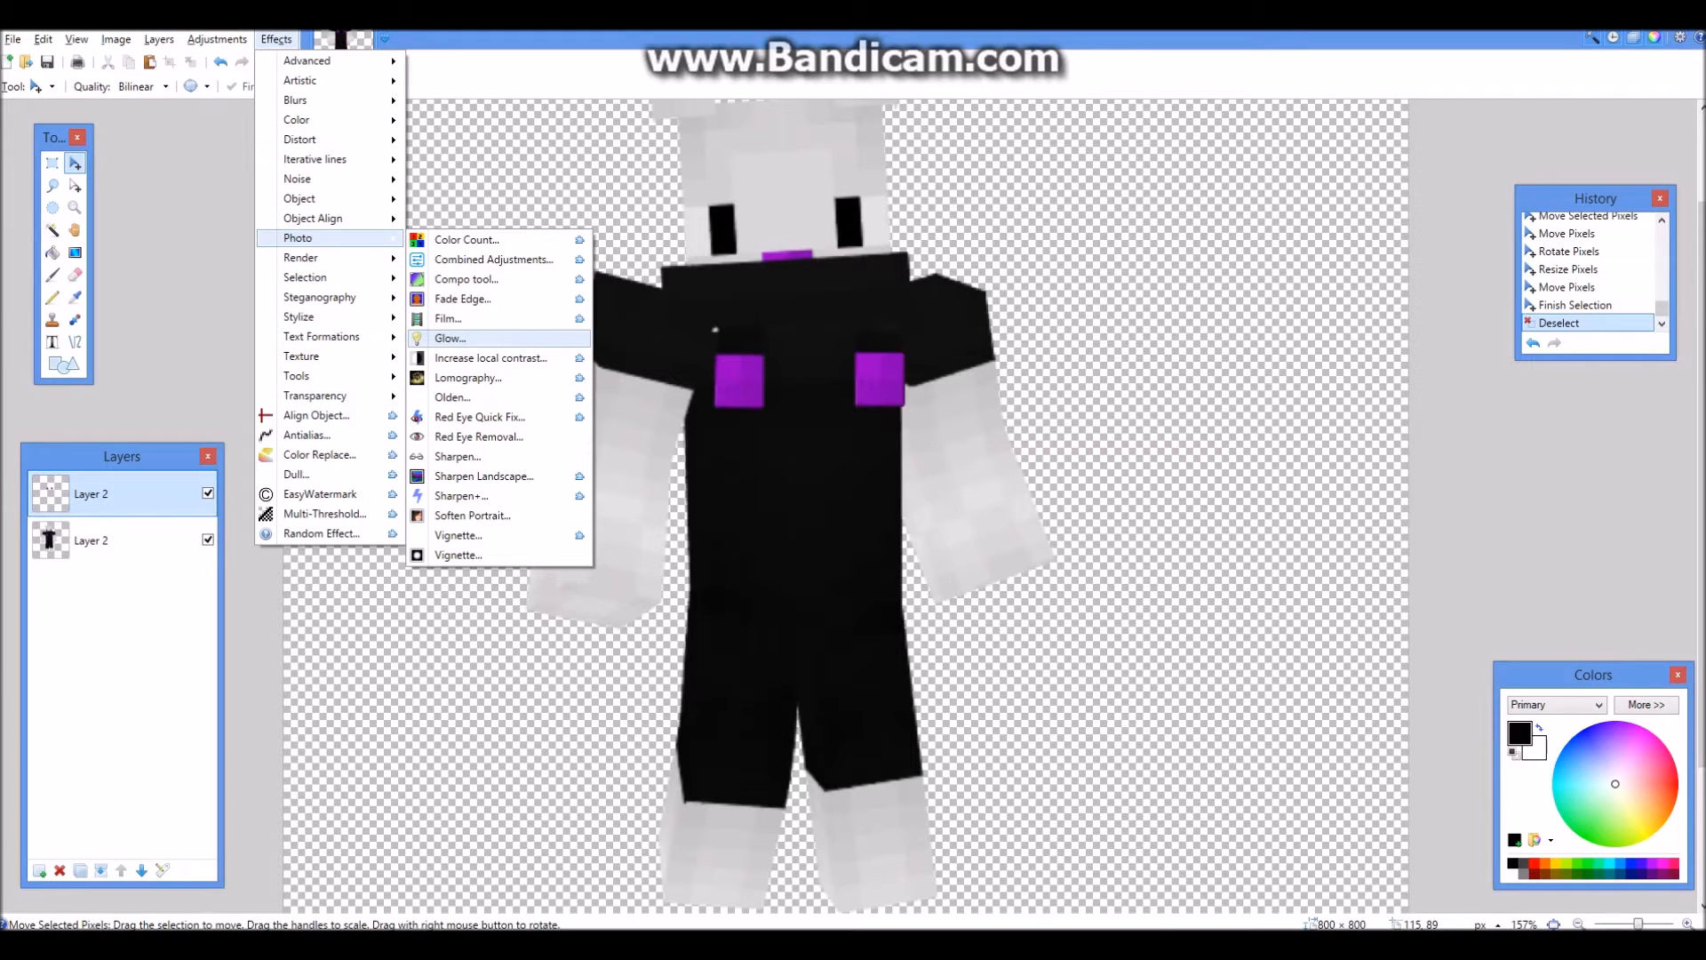
left_click(450, 337)
left_click_drag(844, 371, 1254, 352)
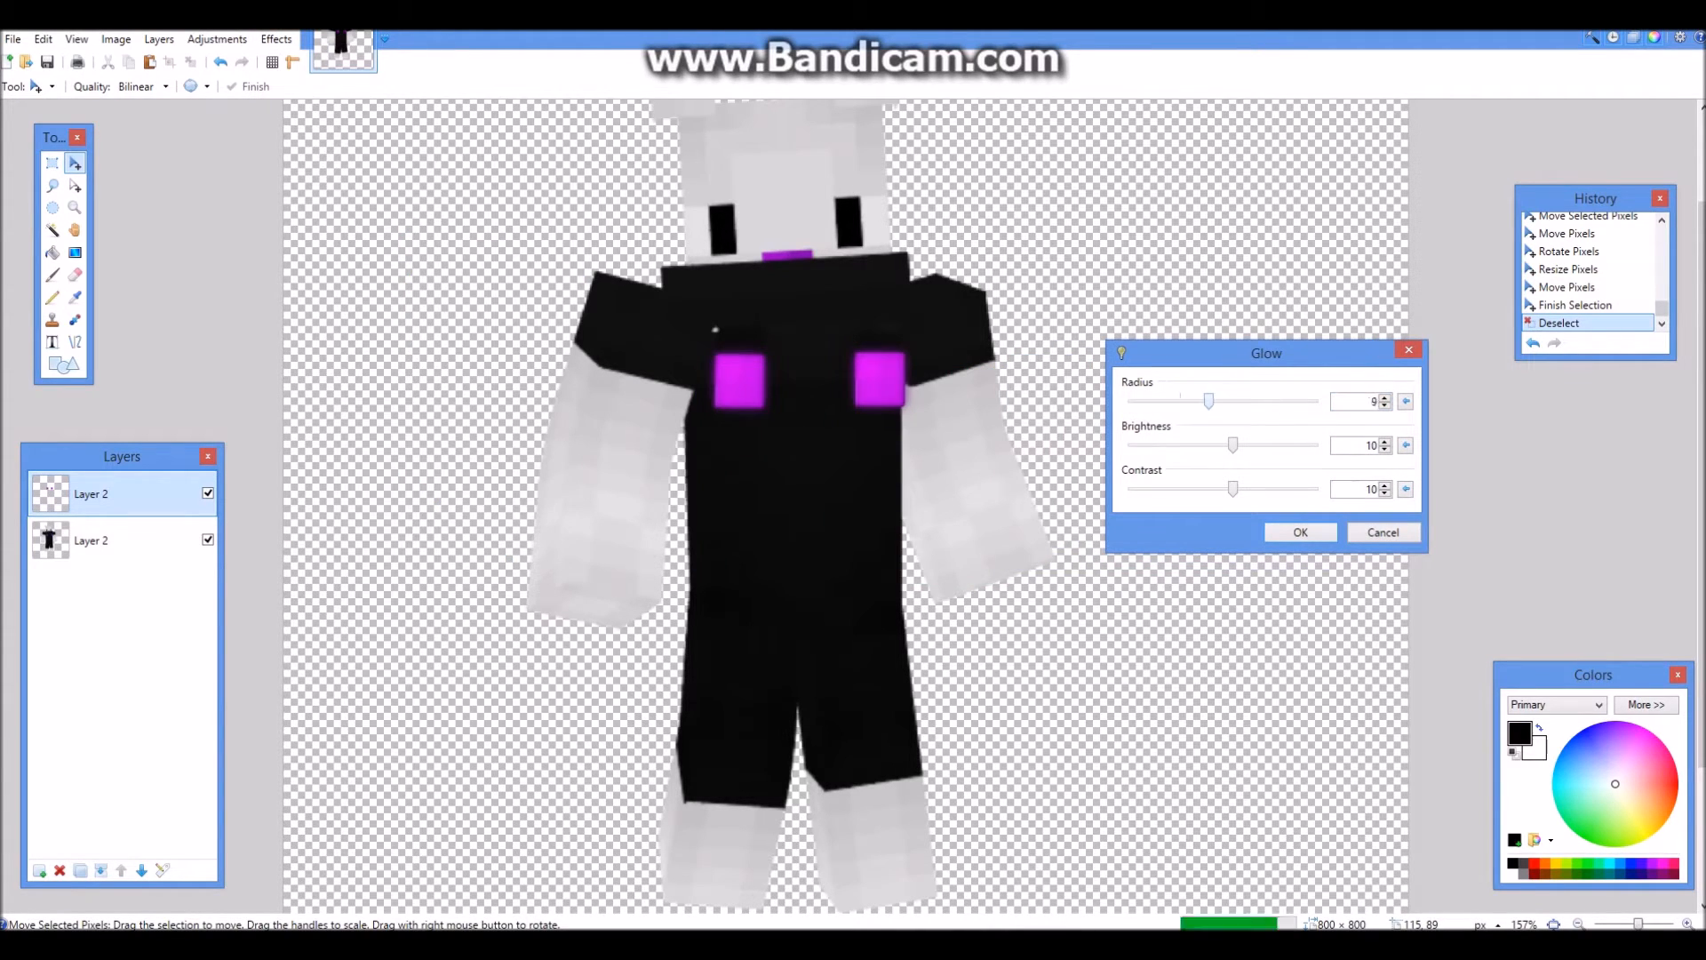
left_click_drag(1232, 444, 1245, 489)
left_click(1300, 531)
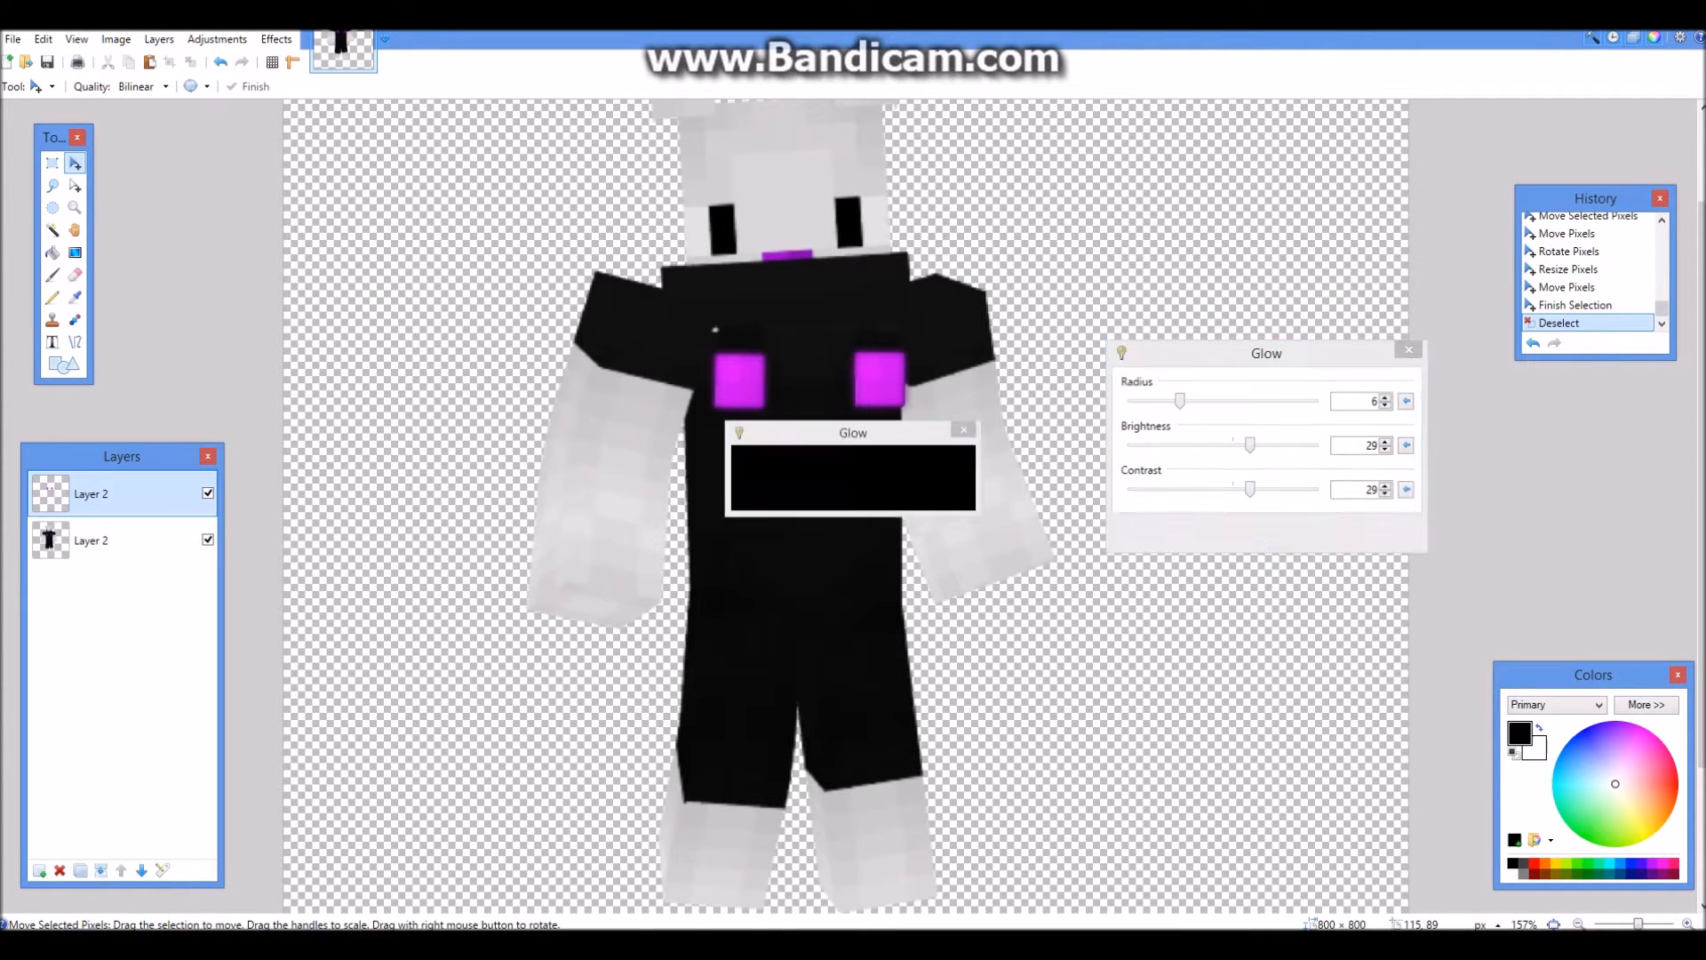
scroll(975, 466, "down", 4)
scroll(778, 449, "up", 4)
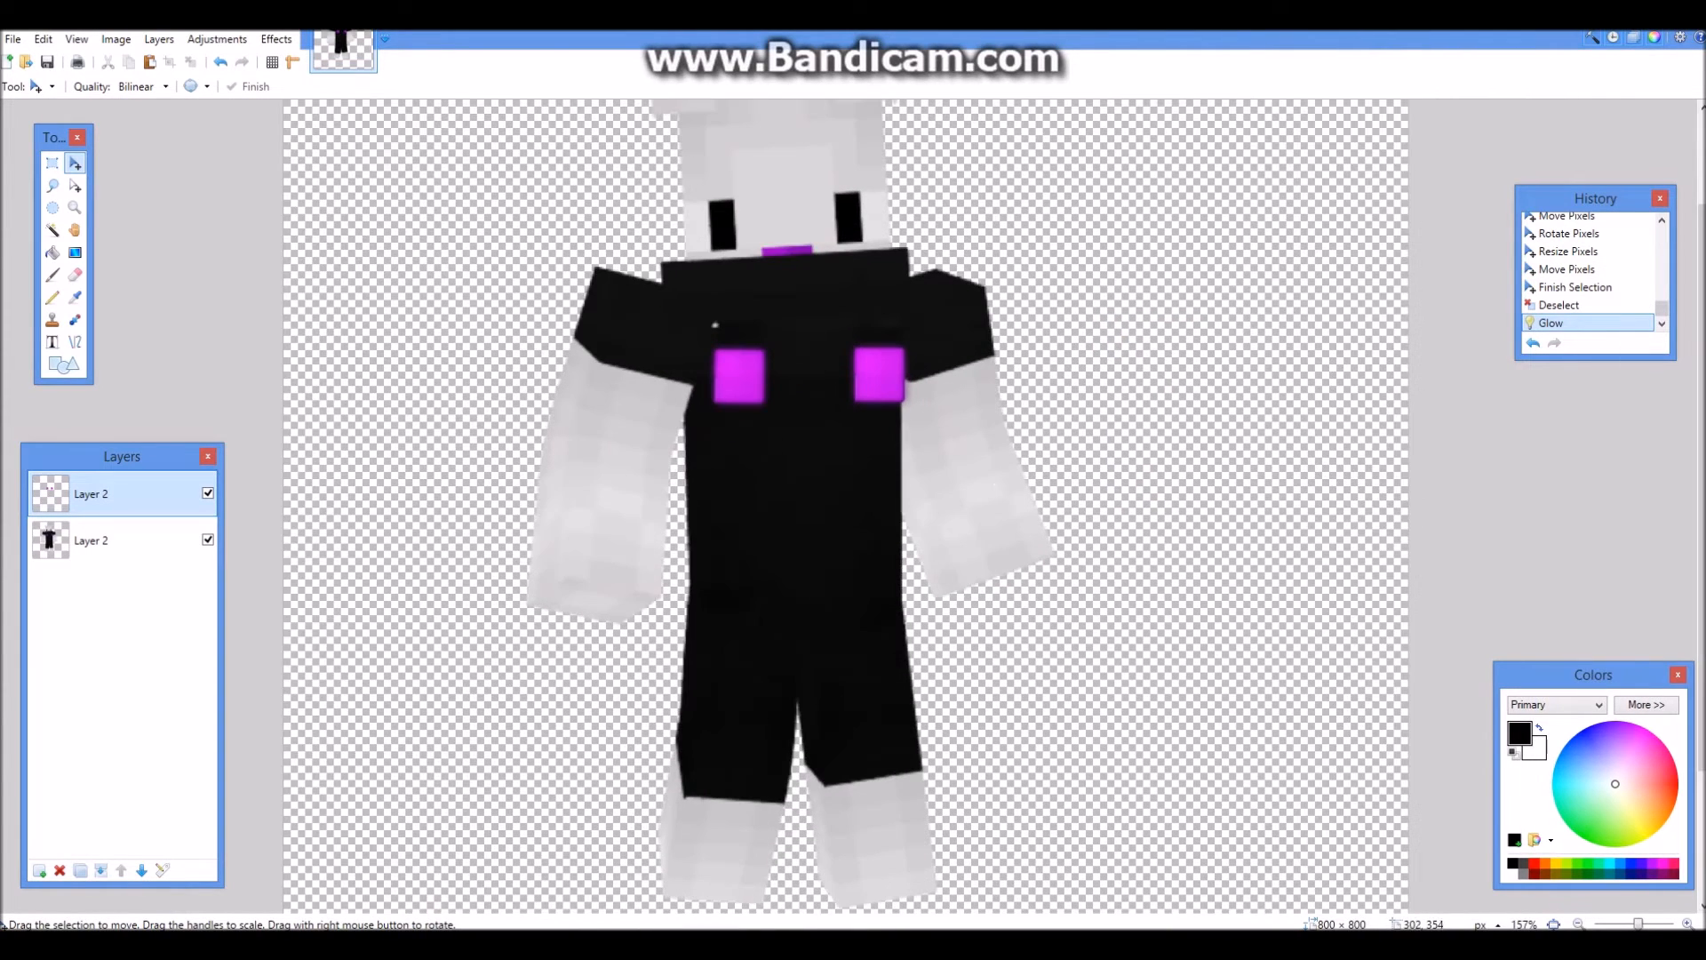
Step: Select the purple mouth on the character layer with the Magic Wand at 53% tolerance
scroll(711, 467, "up", 3)
left_click(122, 540)
scroll(711, 390, "up", 6)
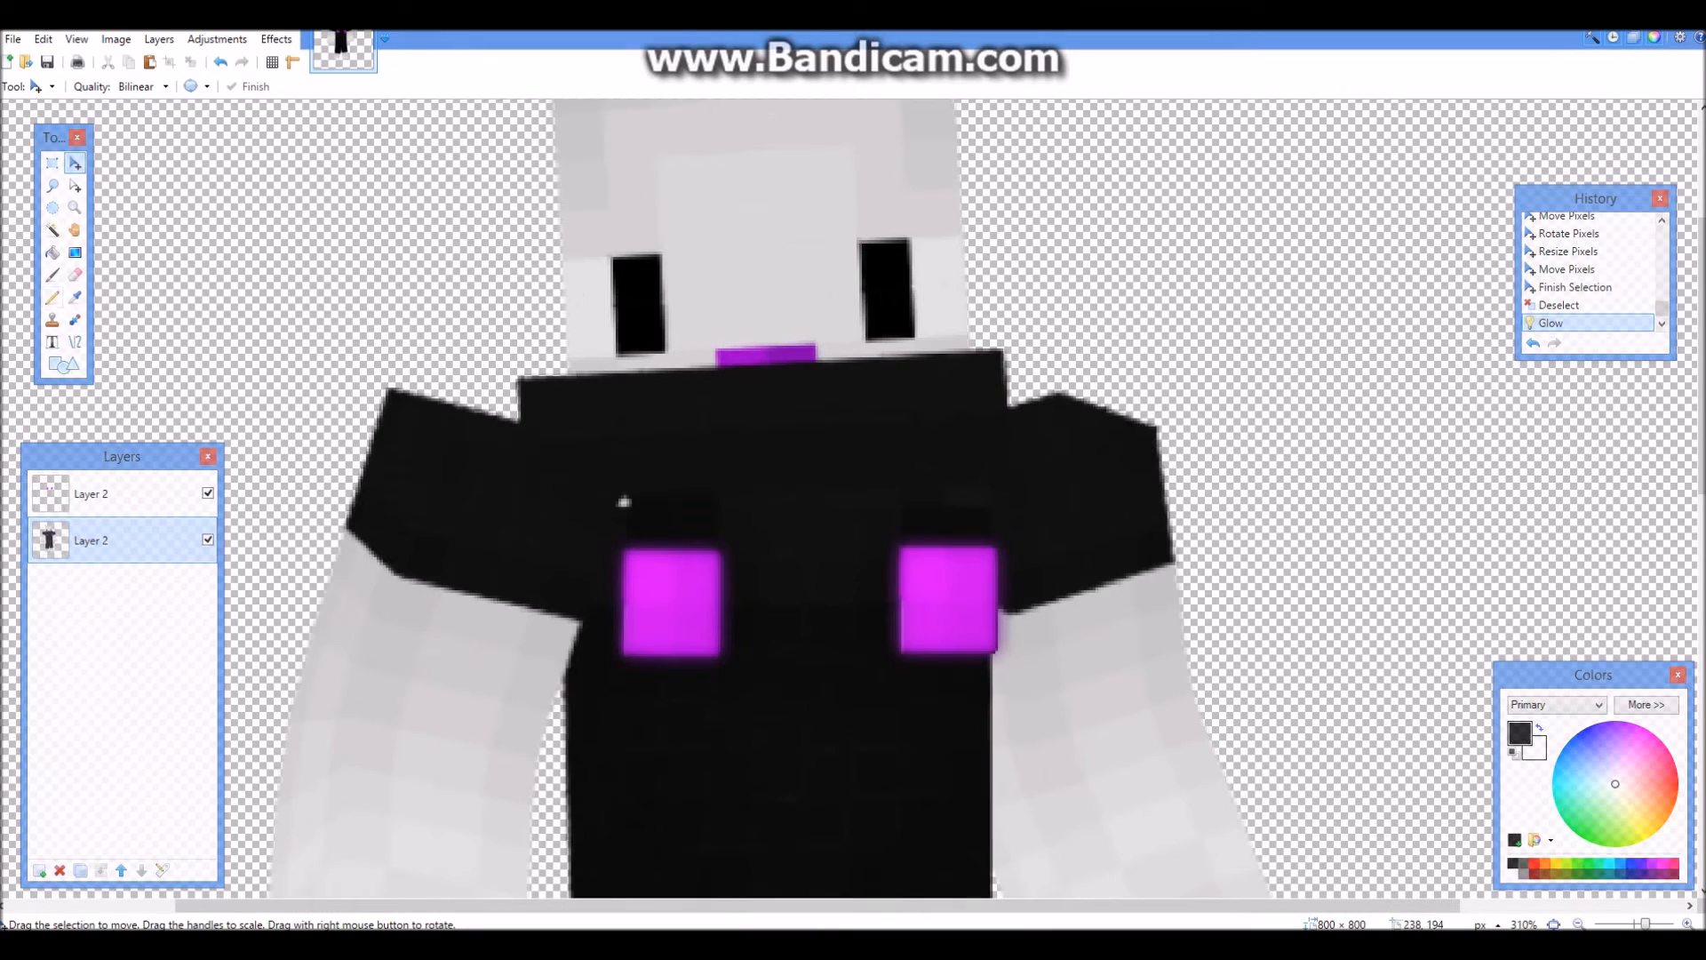
left_click(53, 229)
left_click(751, 357)
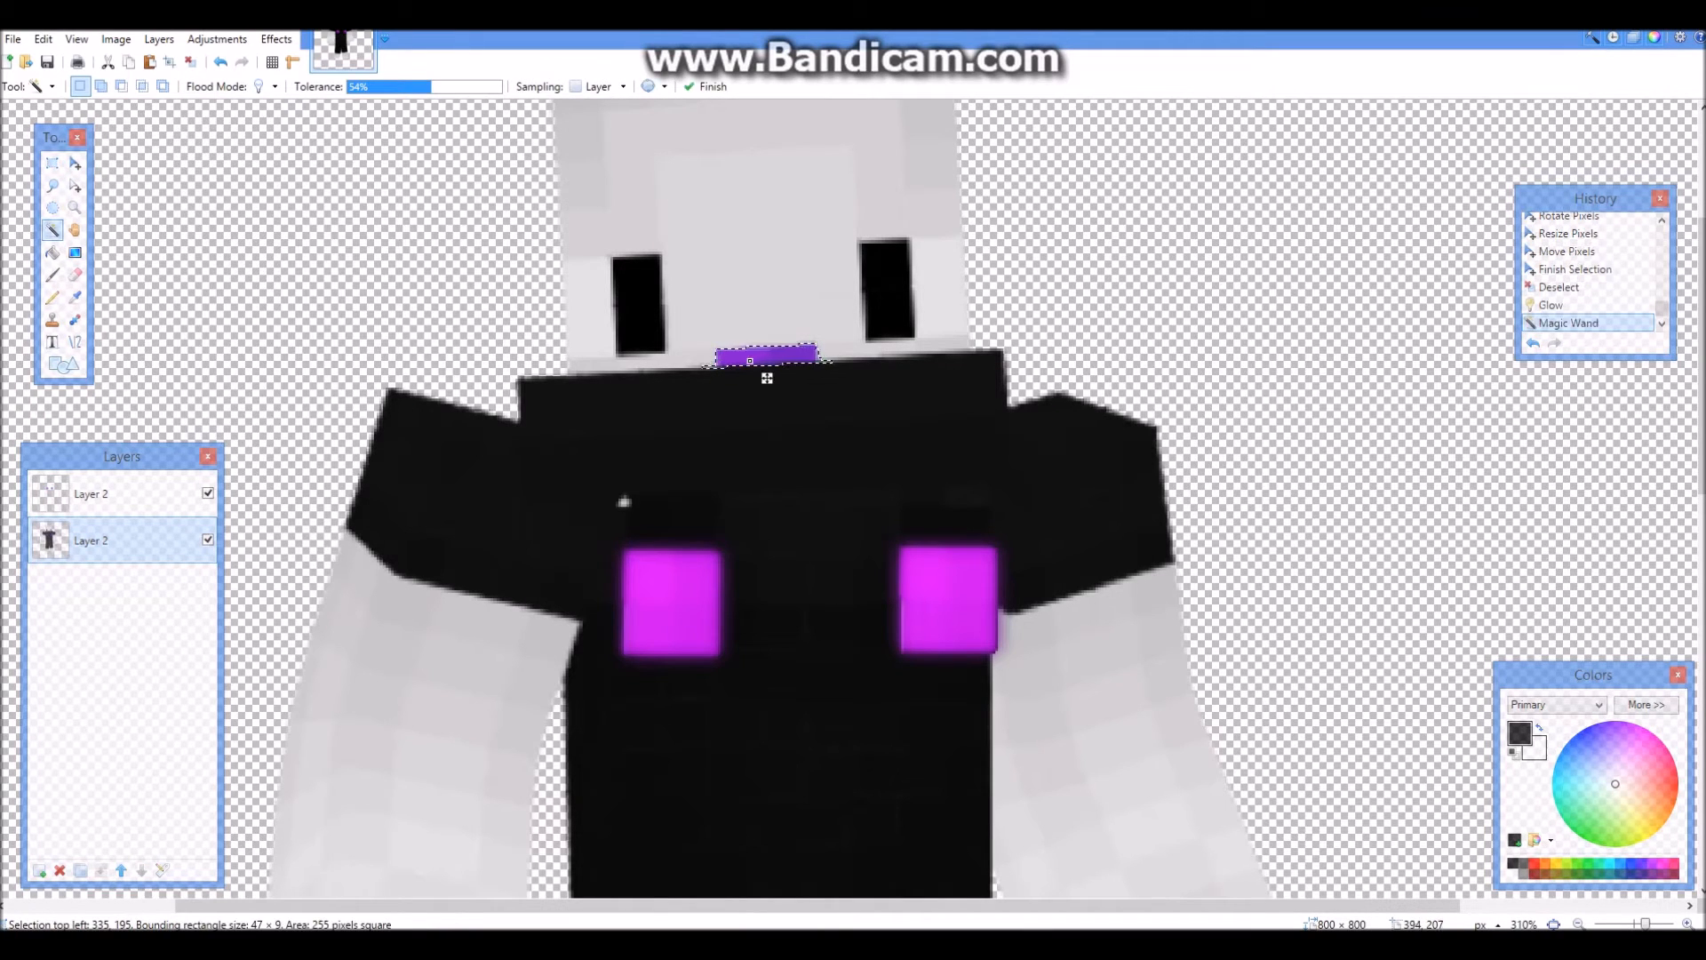
left_click(423, 87)
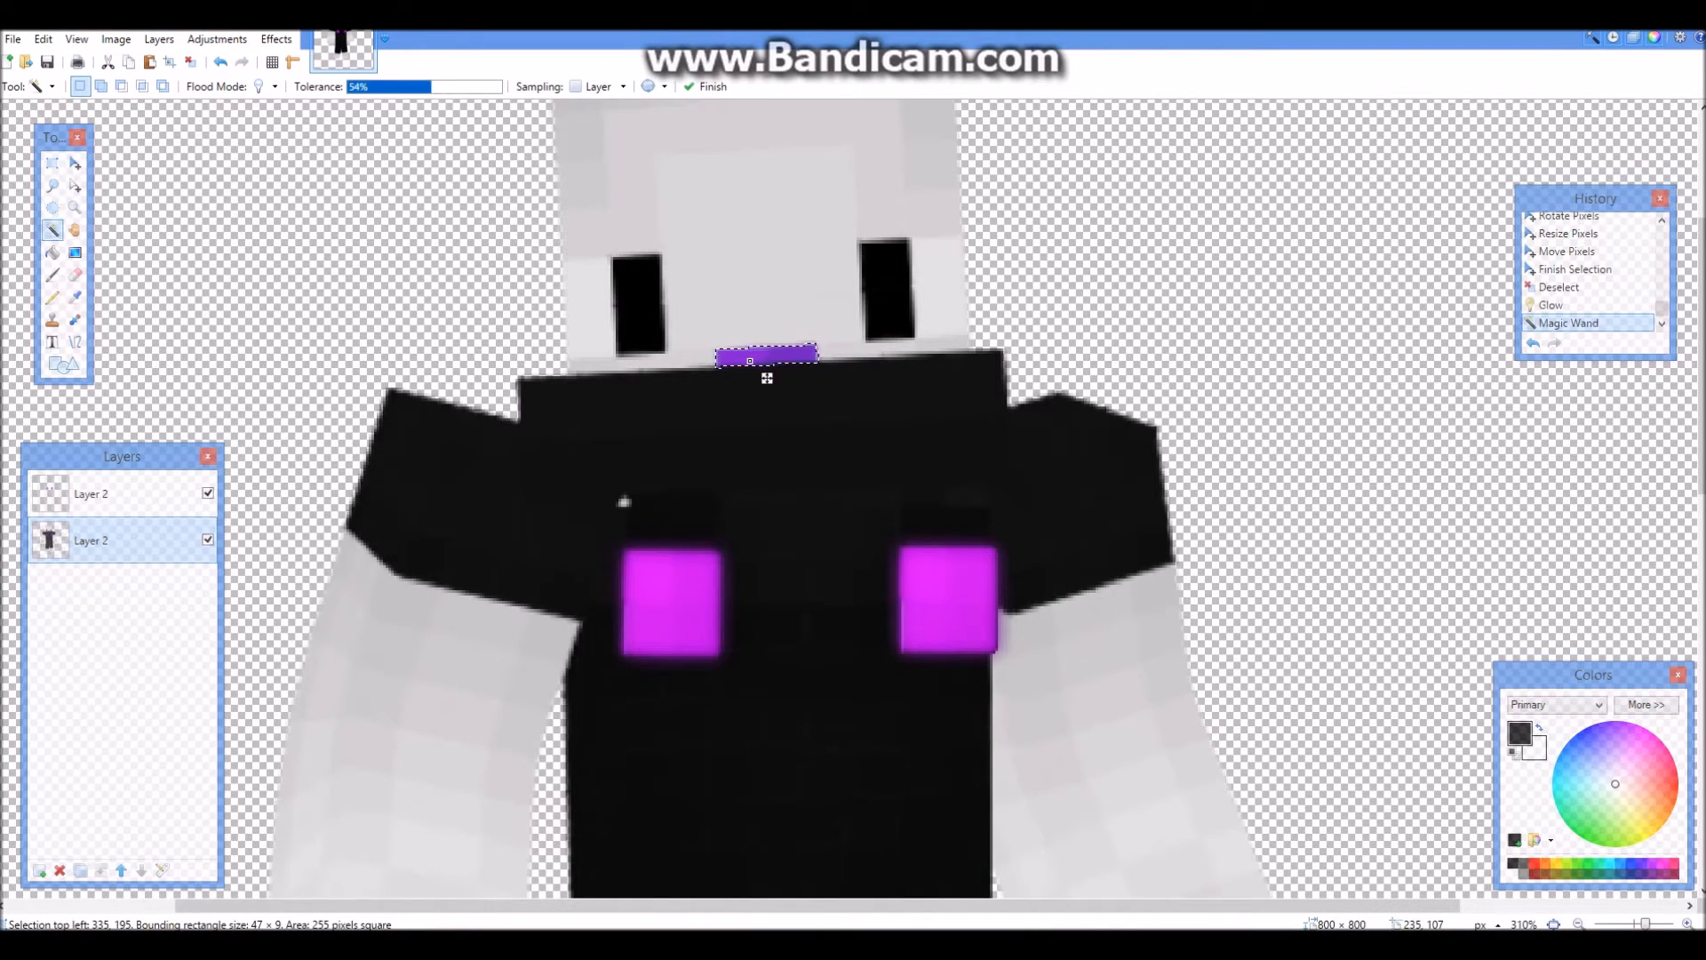
left_click(432, 87)
left_click_drag(432, 87, 431, 87)
scroll(767, 378, "down", 2)
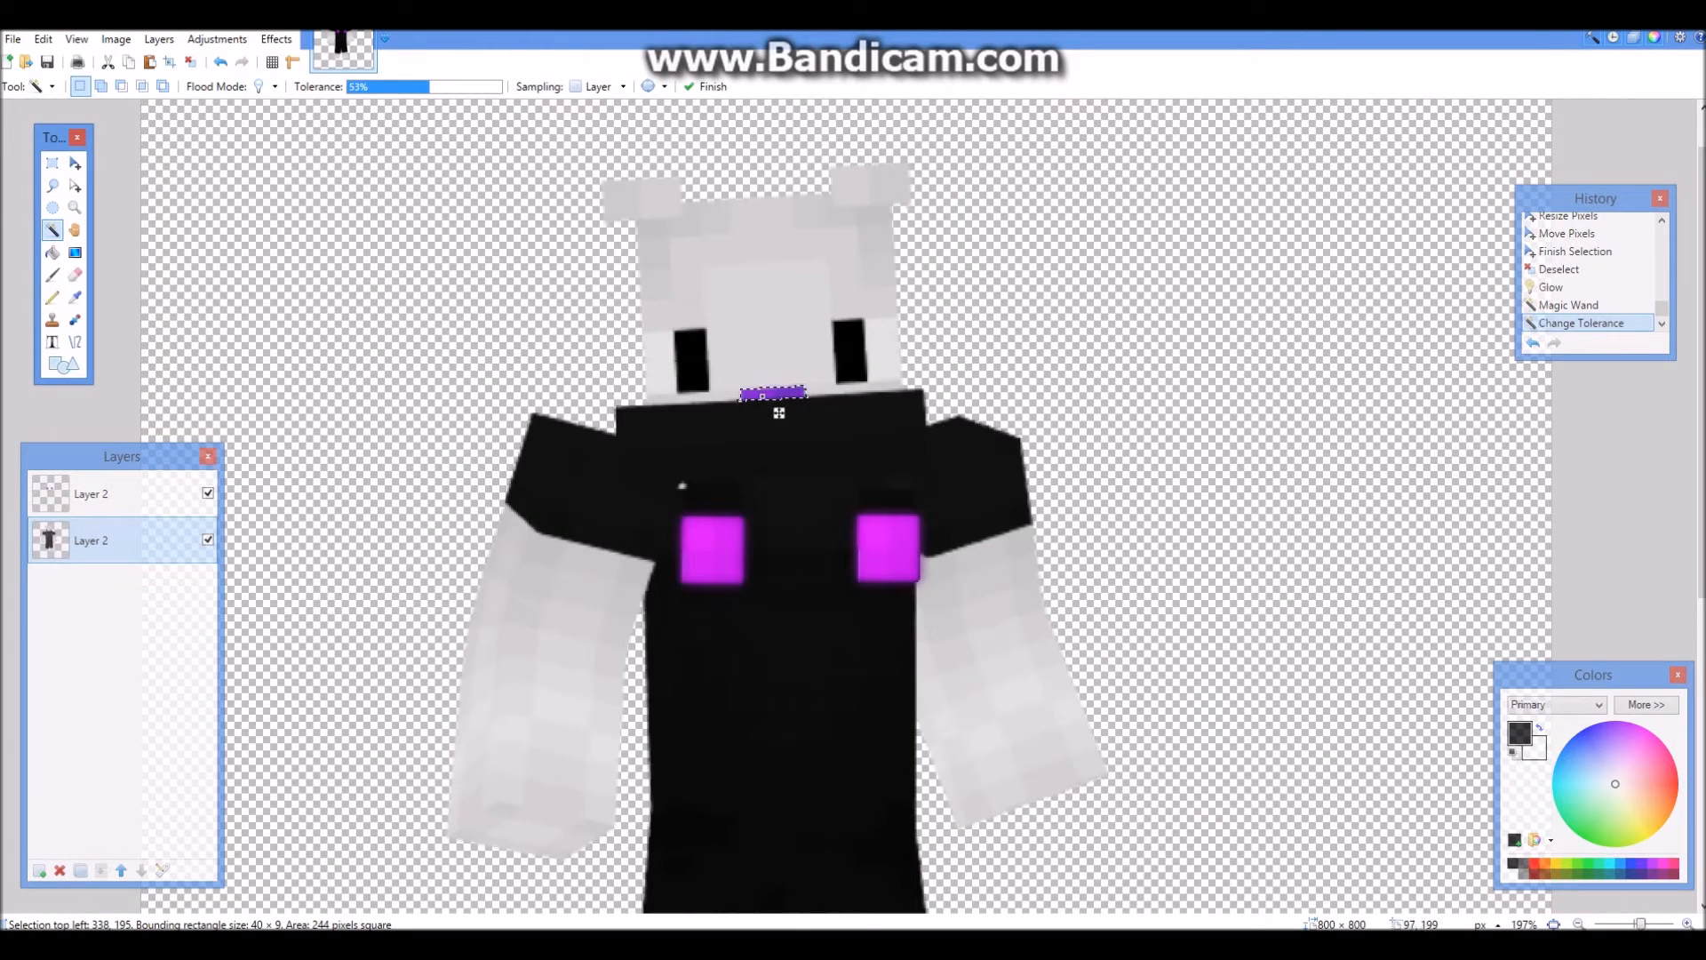
left_click(75, 162)
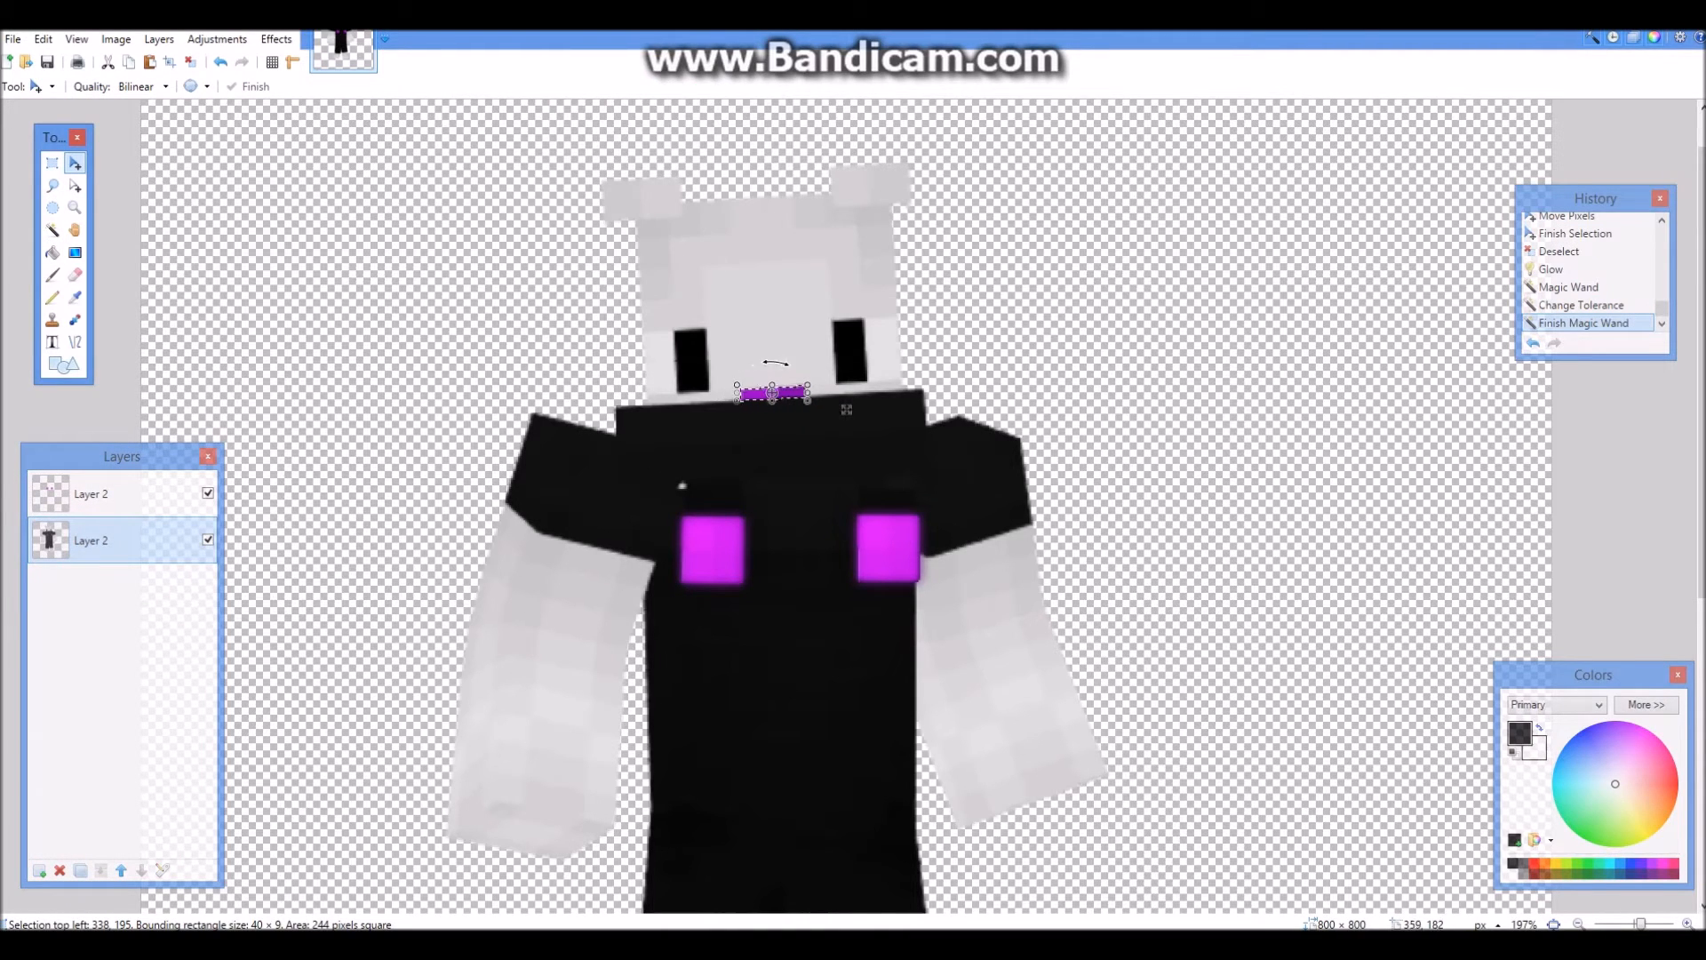
Step: Add a layer above the character, paste the purple mouth onto it, resize it to about 41 × 11 pixels, and deselect it
key("ctrl+shift+n")
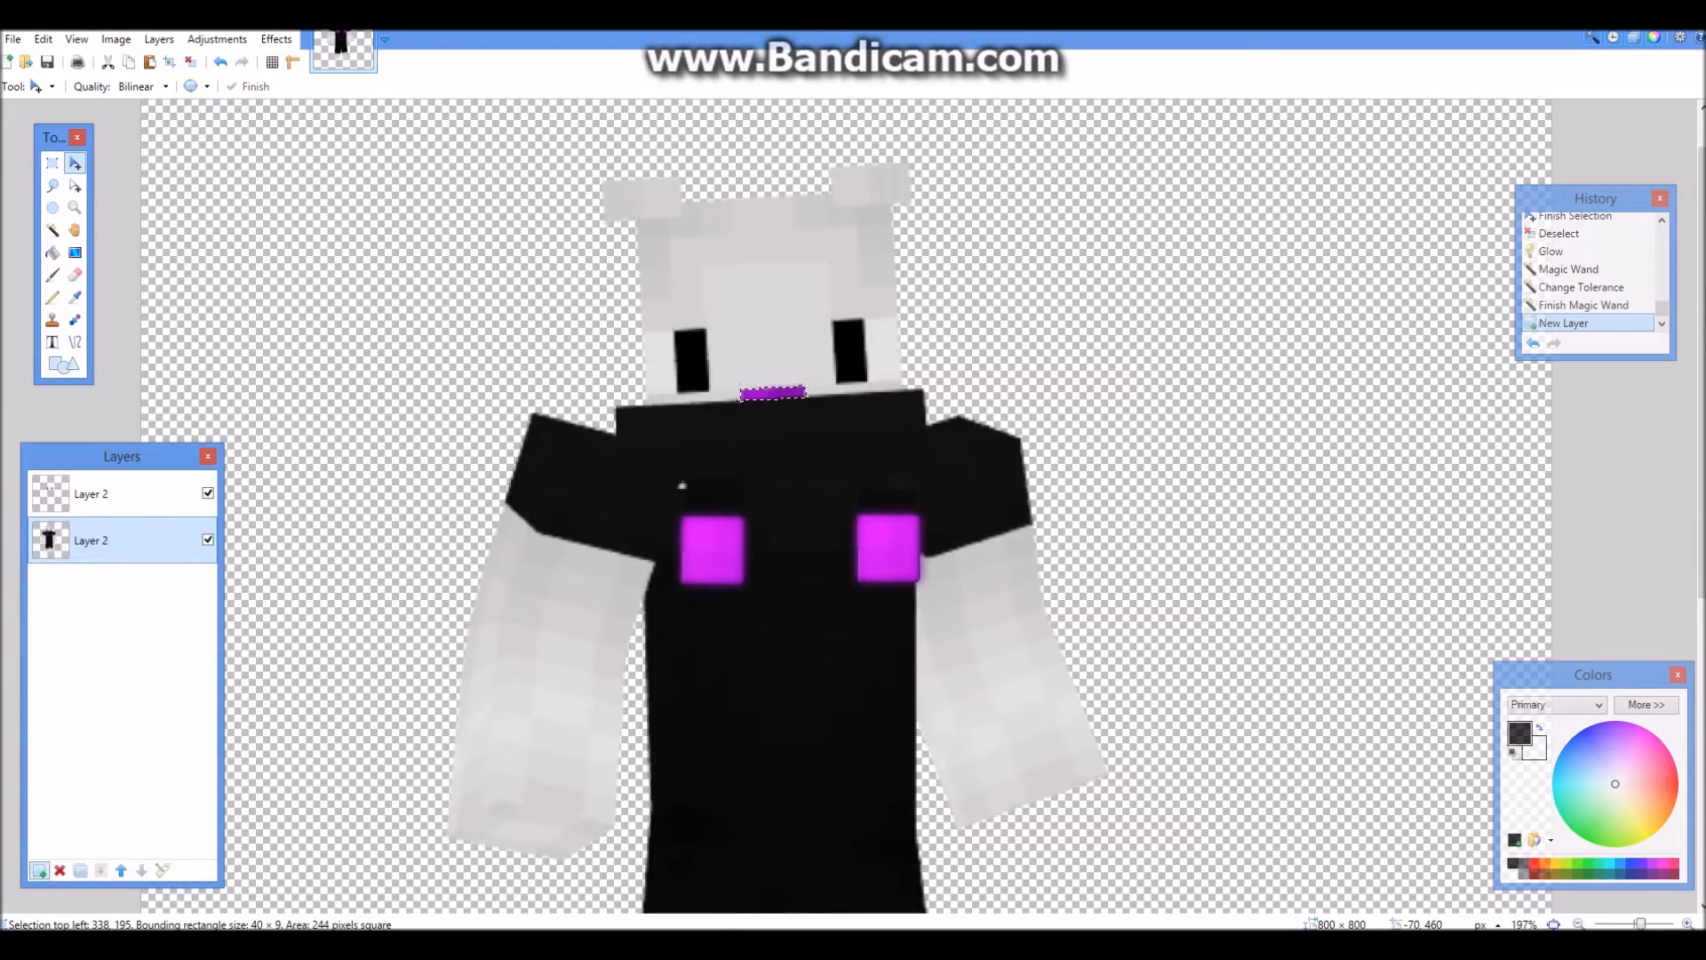
key("ctrl+v")
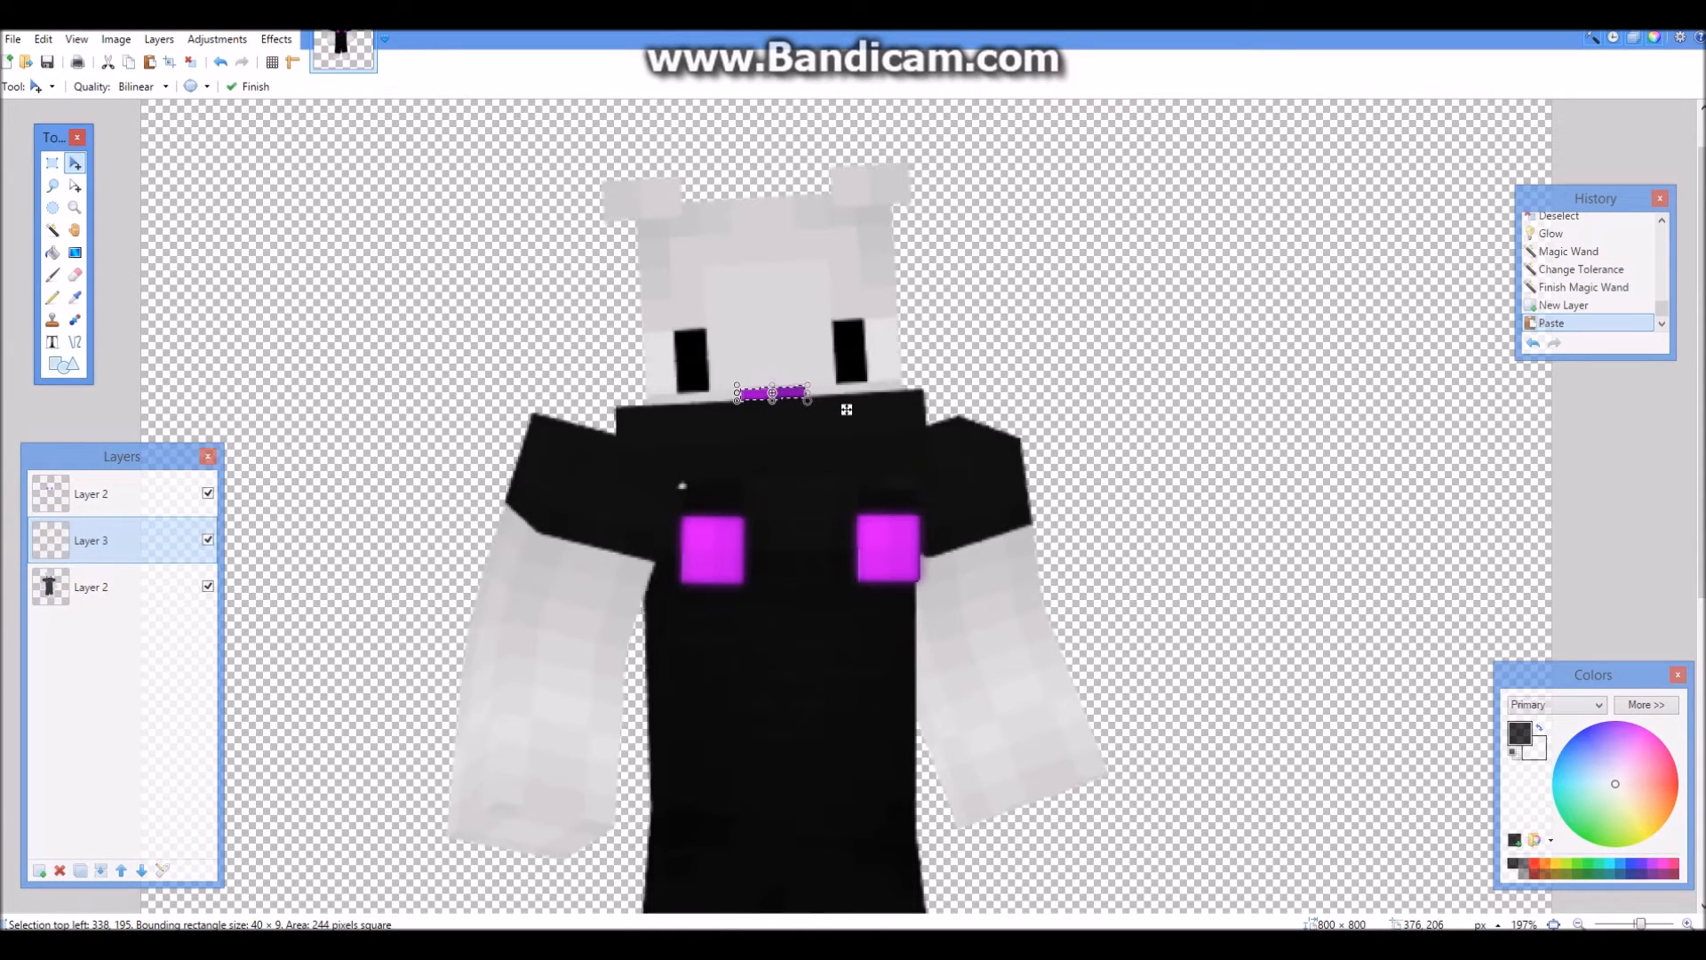
left_click_drag(846, 409, 857, 411)
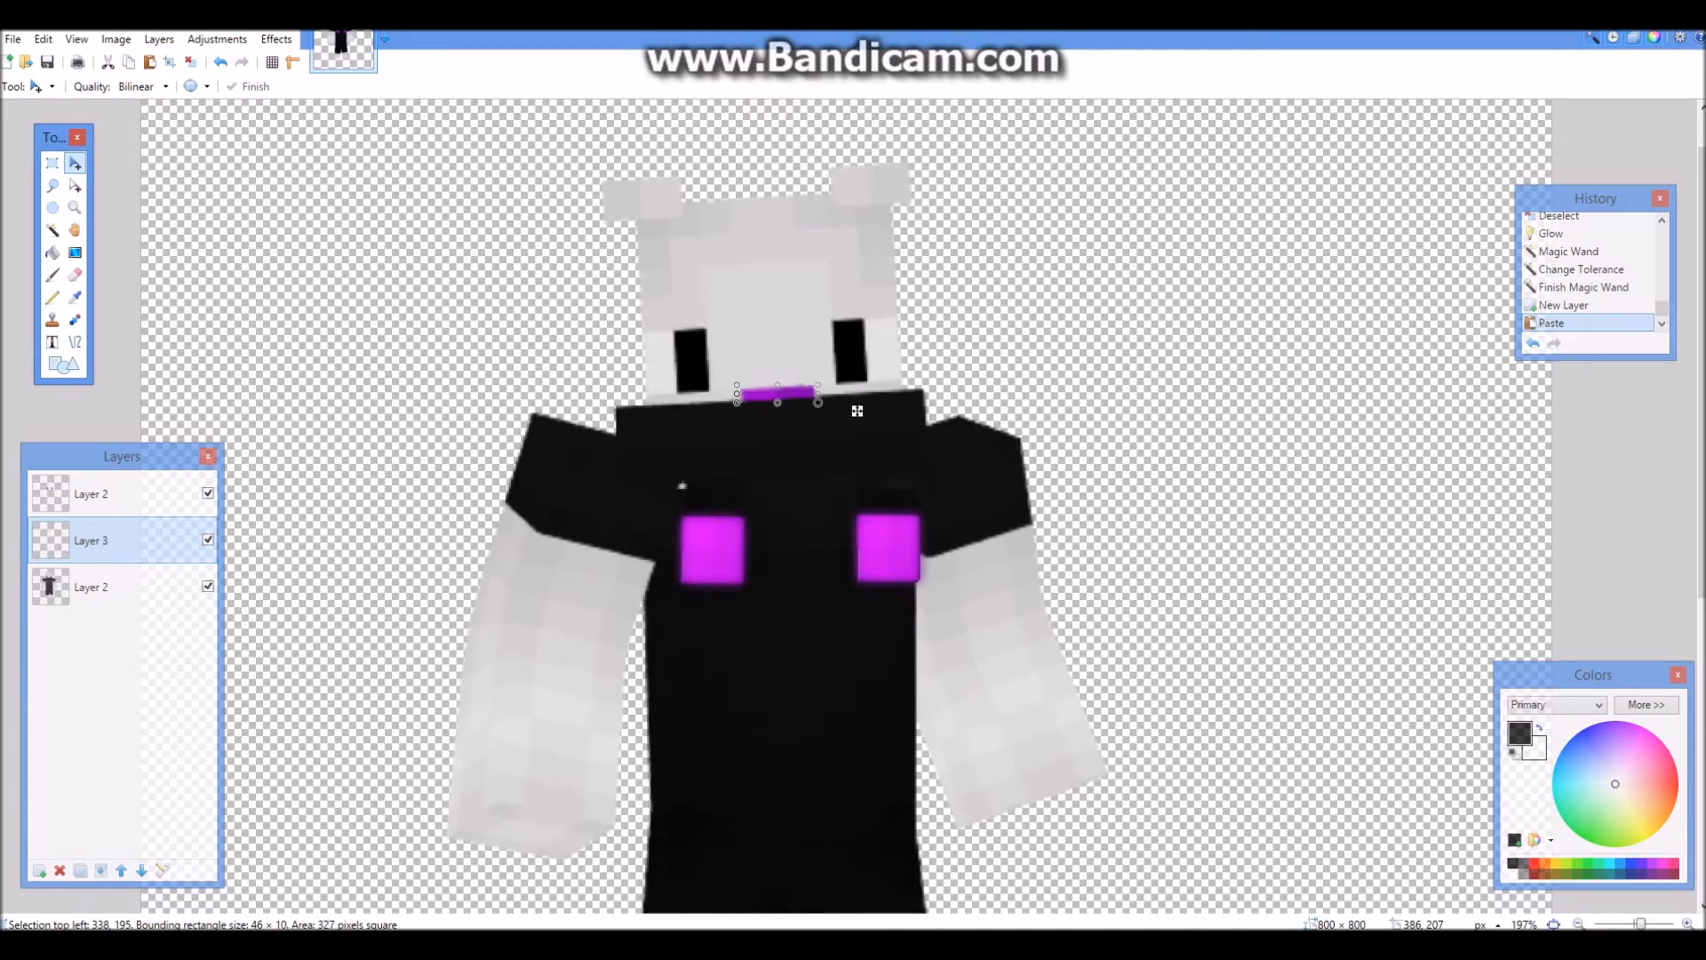
left_click_drag(859, 410, 849, 411)
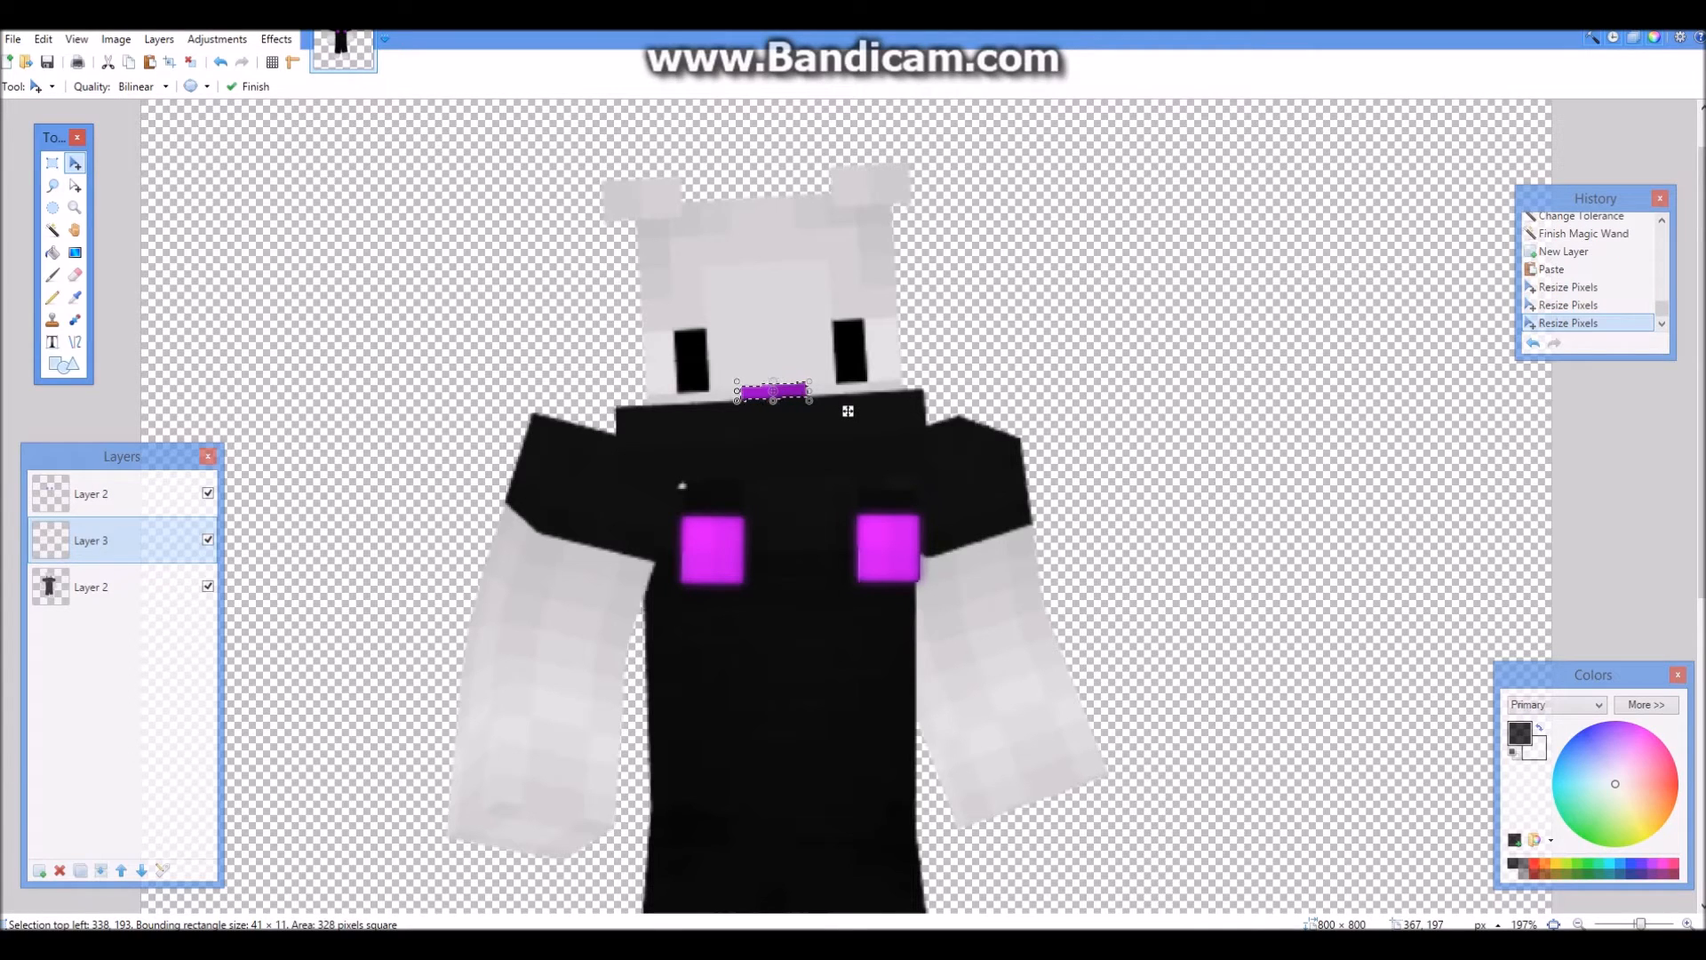
key("ctrl+d")
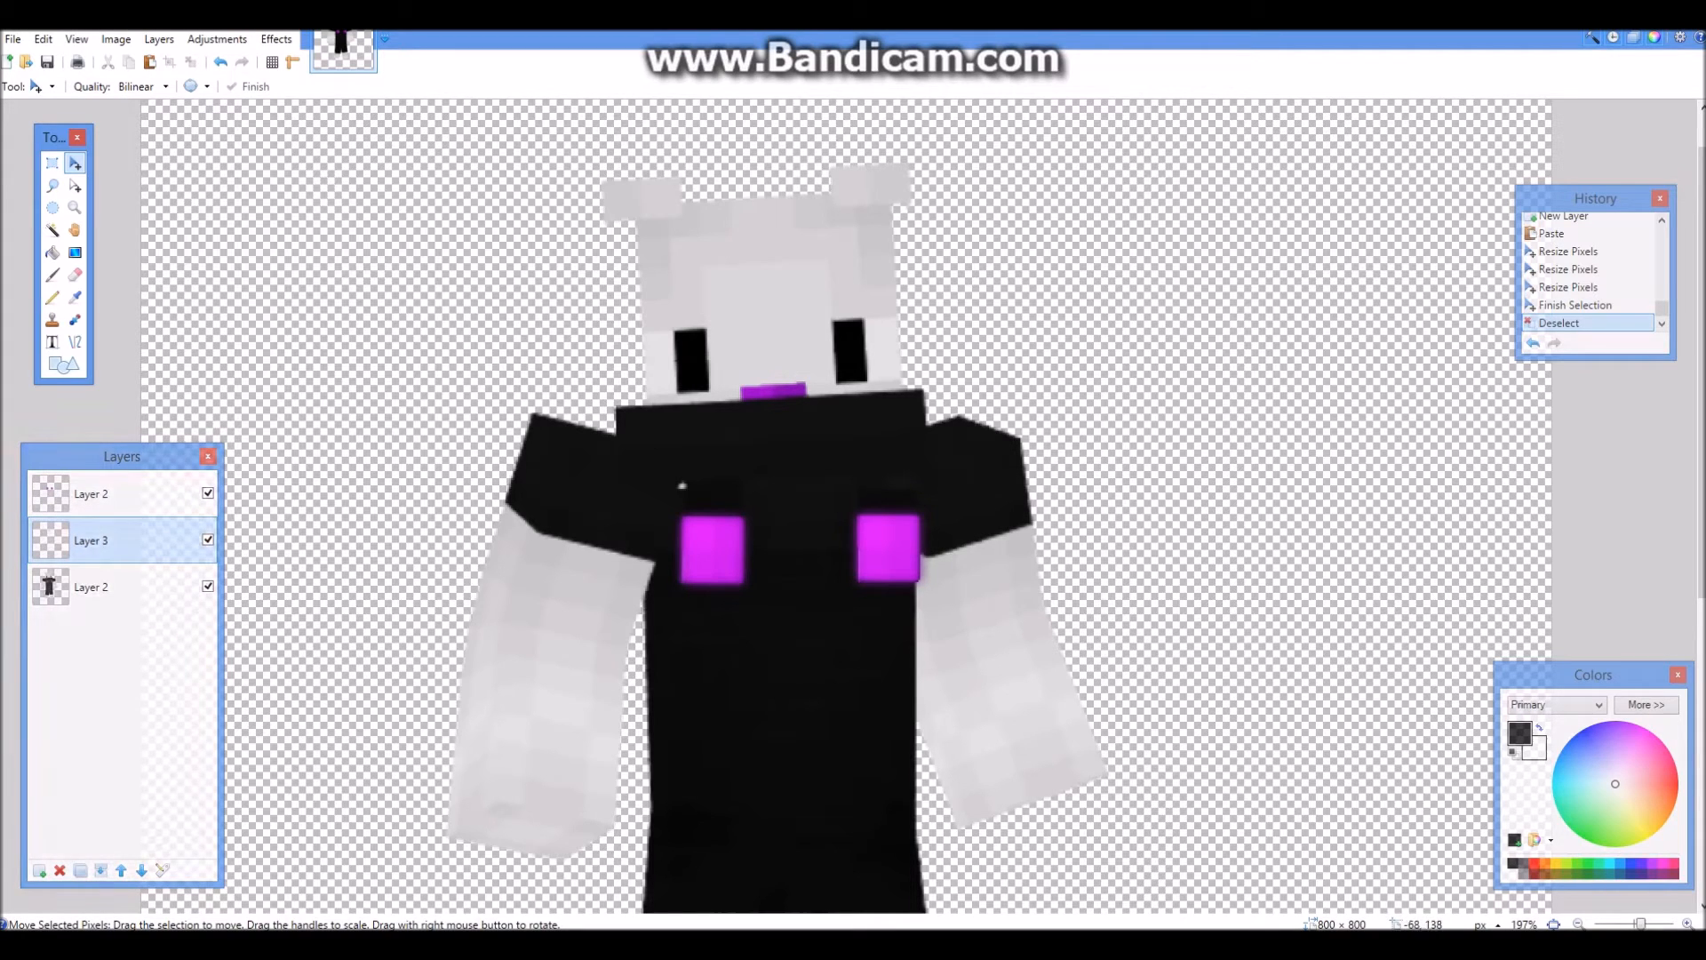
Step: Apply the Glow effect to the purple mouth's layer
left_click(276, 39)
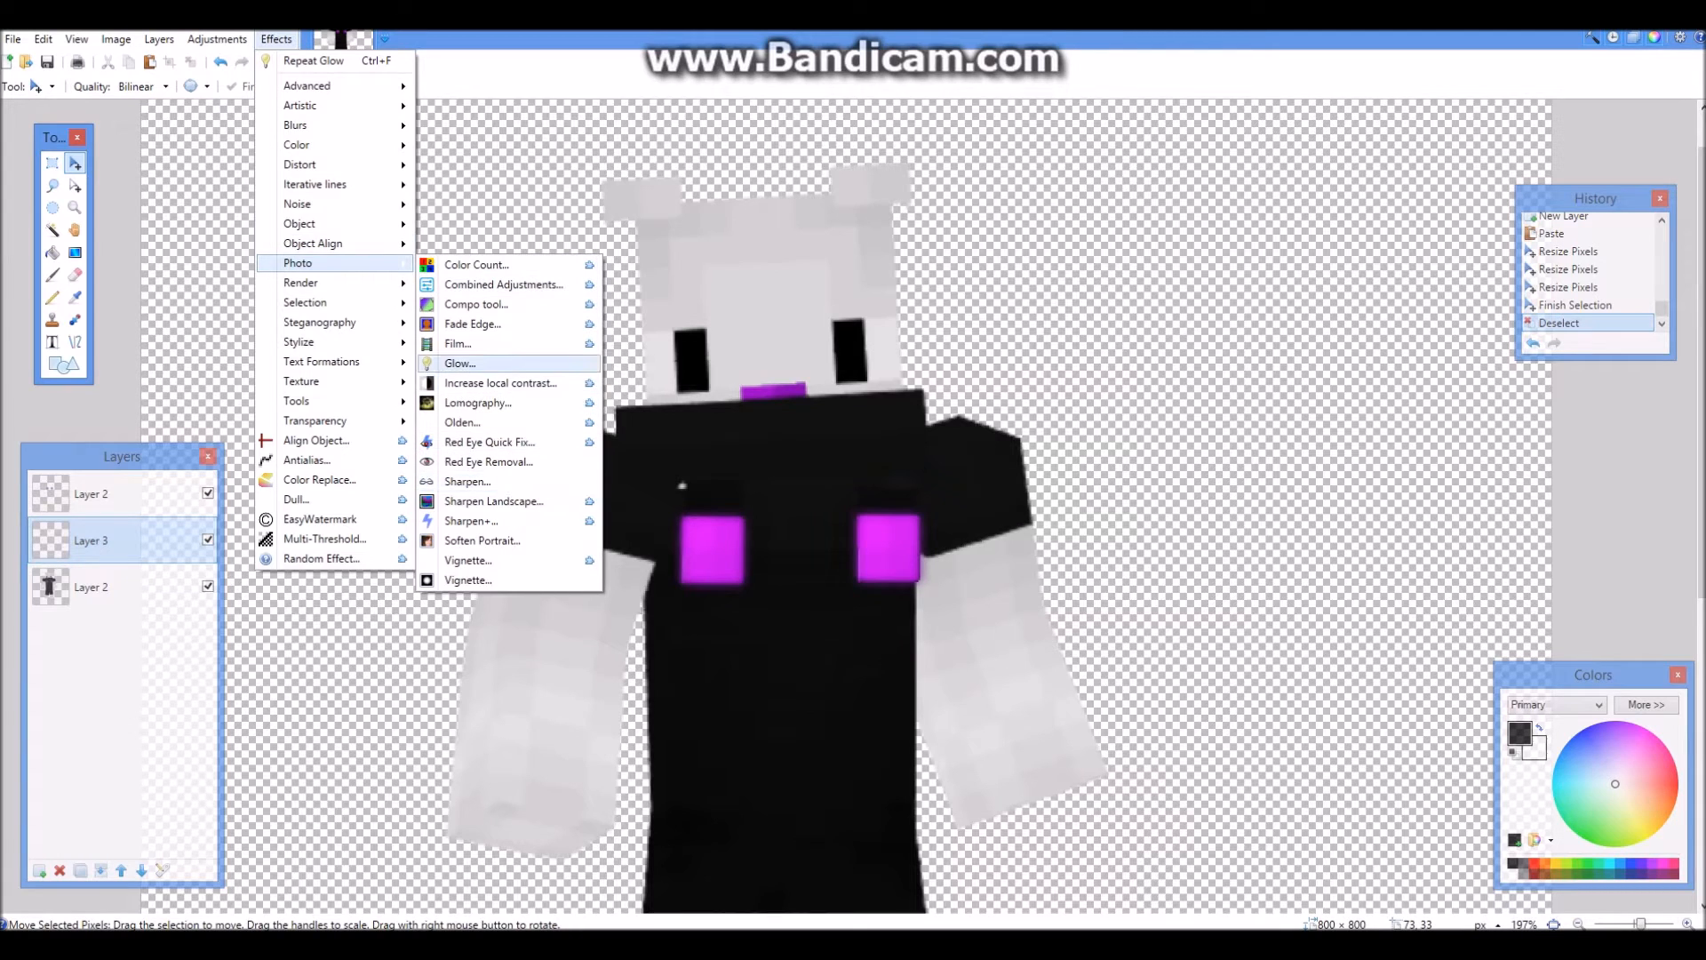
left_click(460, 362)
left_click(884, 550)
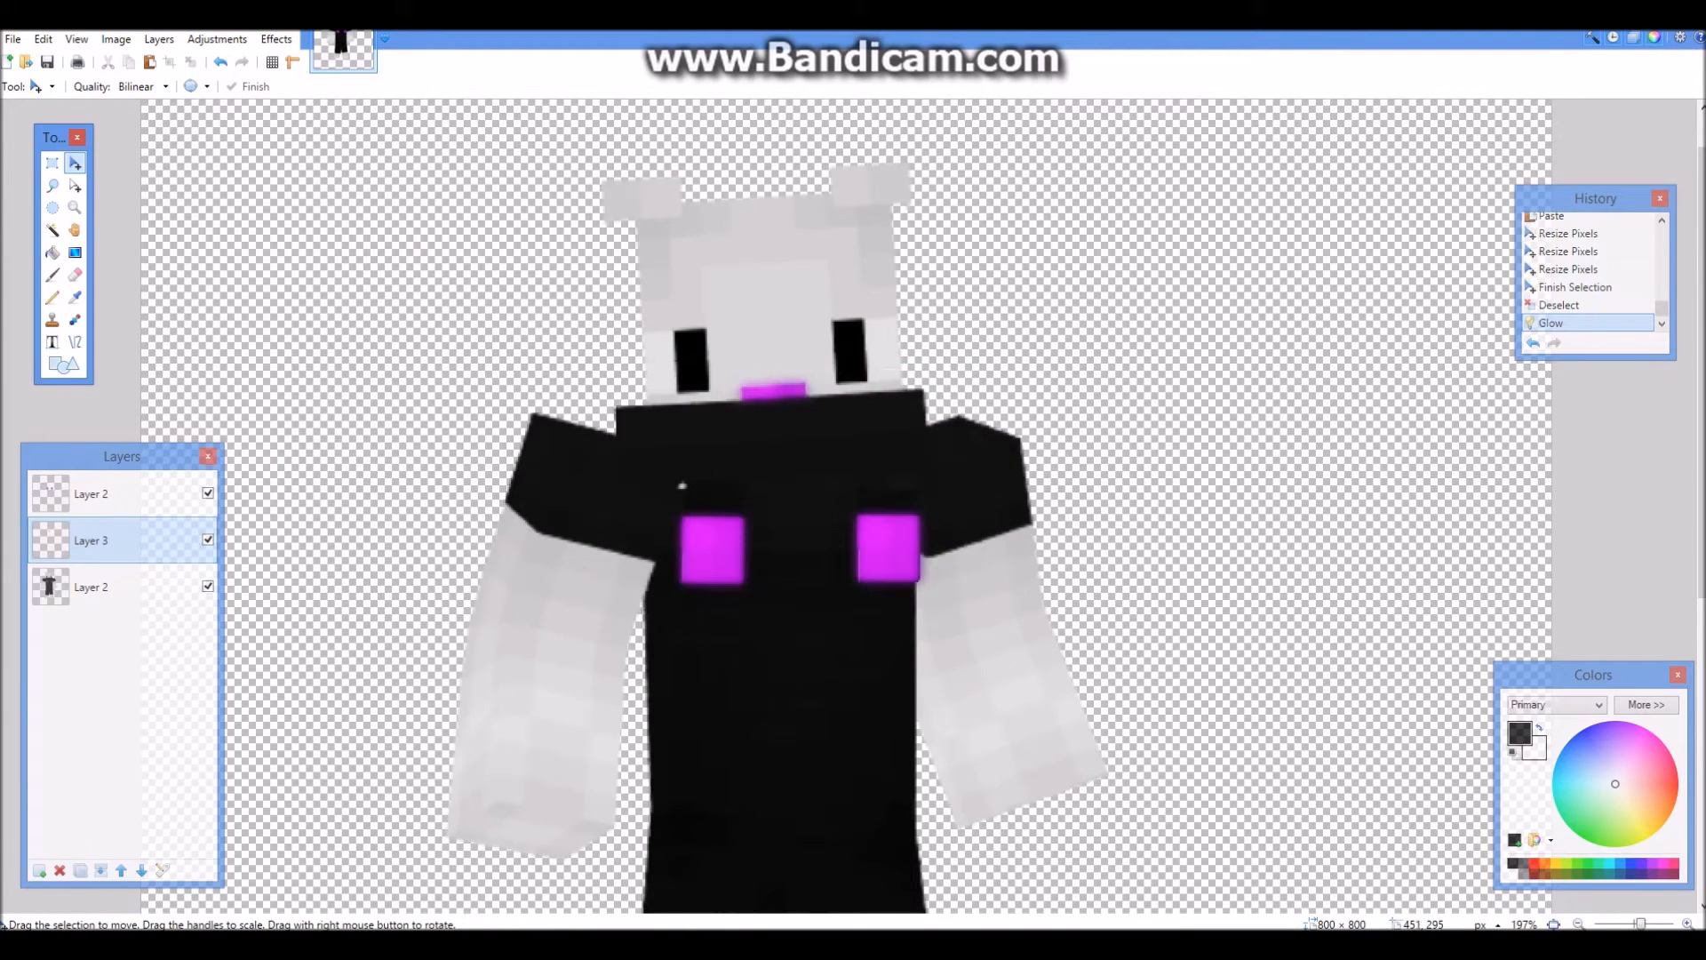
key("ctrl+b")
key("ctrl+0")
scroll(838, 524, "down", 3)
scroll(826, 495, "up", 7)
scroll(569, 445, "up", 4)
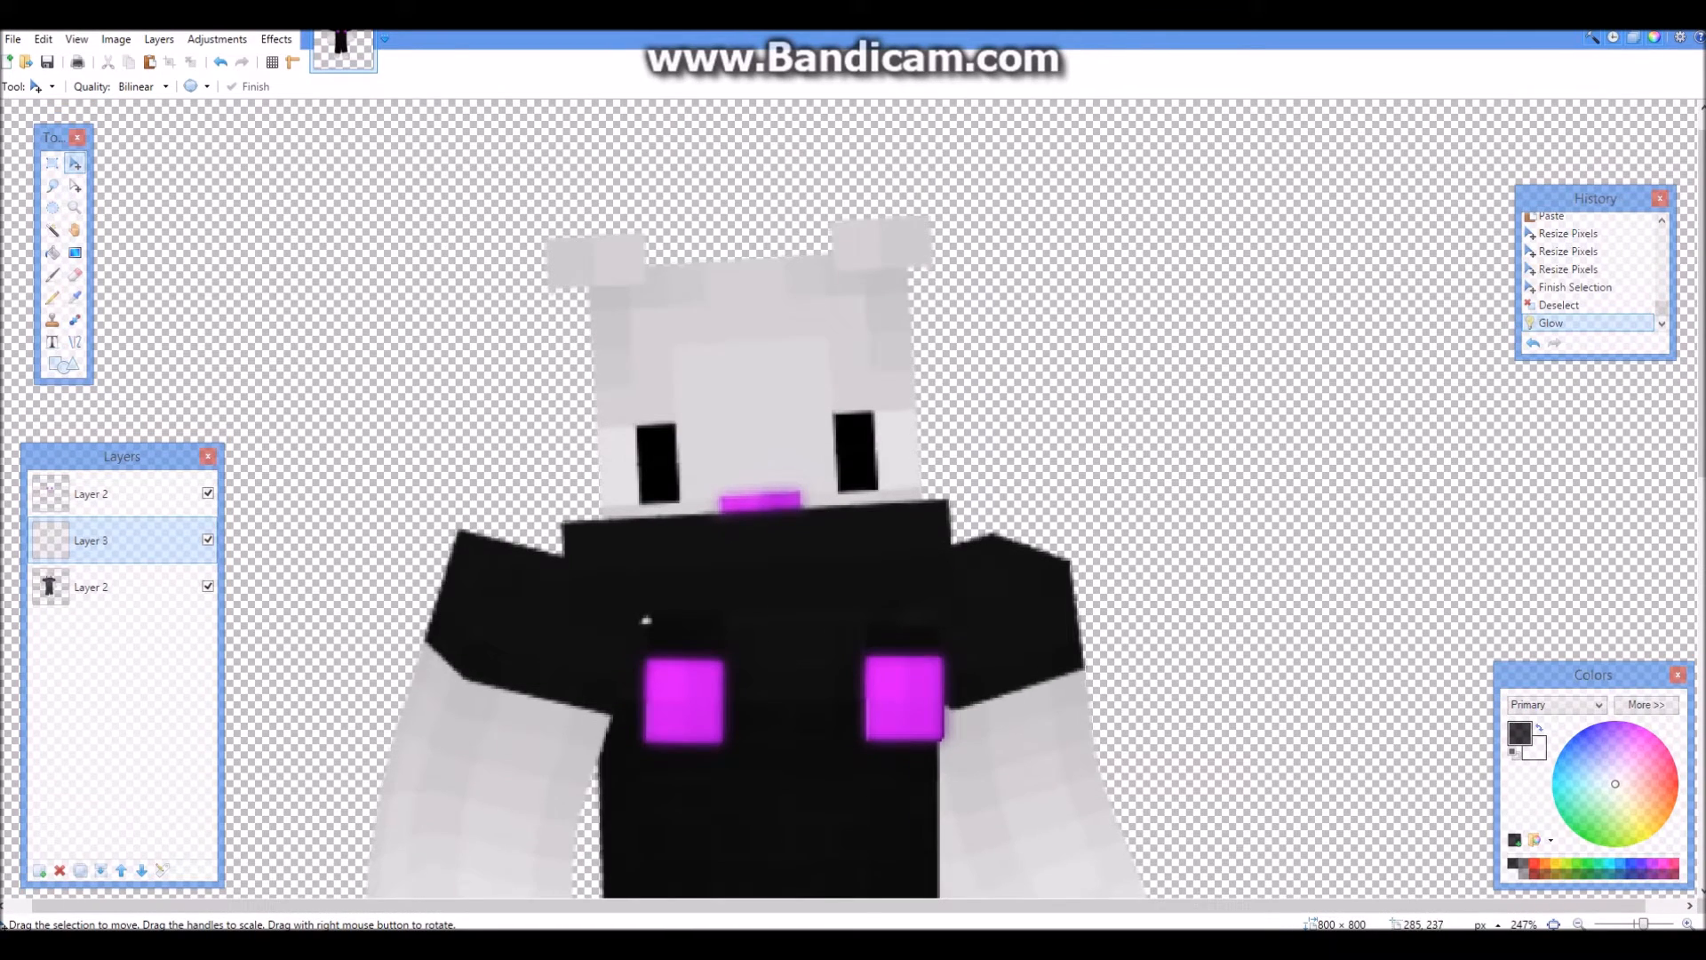
scroll(622, 613, "up", 8)
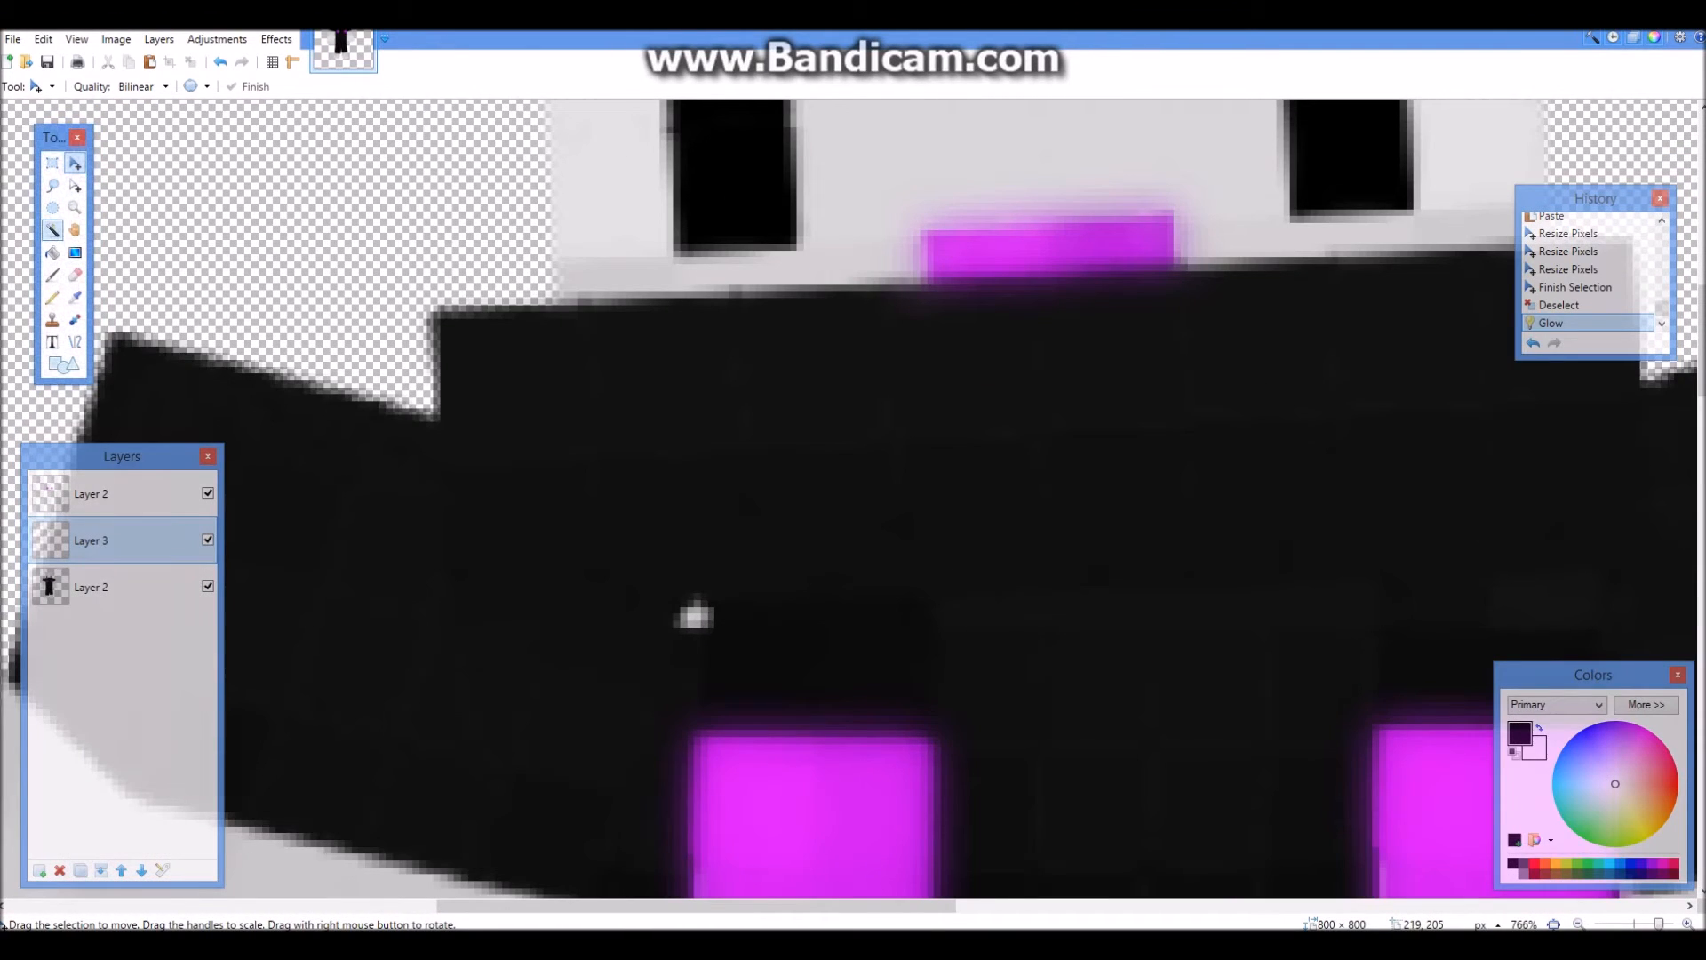
left_click(53, 230)
left_click(683, 616)
key("ctrl+d")
Step: On the character layer, sample the black shirt colour as both the secondary and primary colours
left_click(107, 586)
left_click(75, 296)
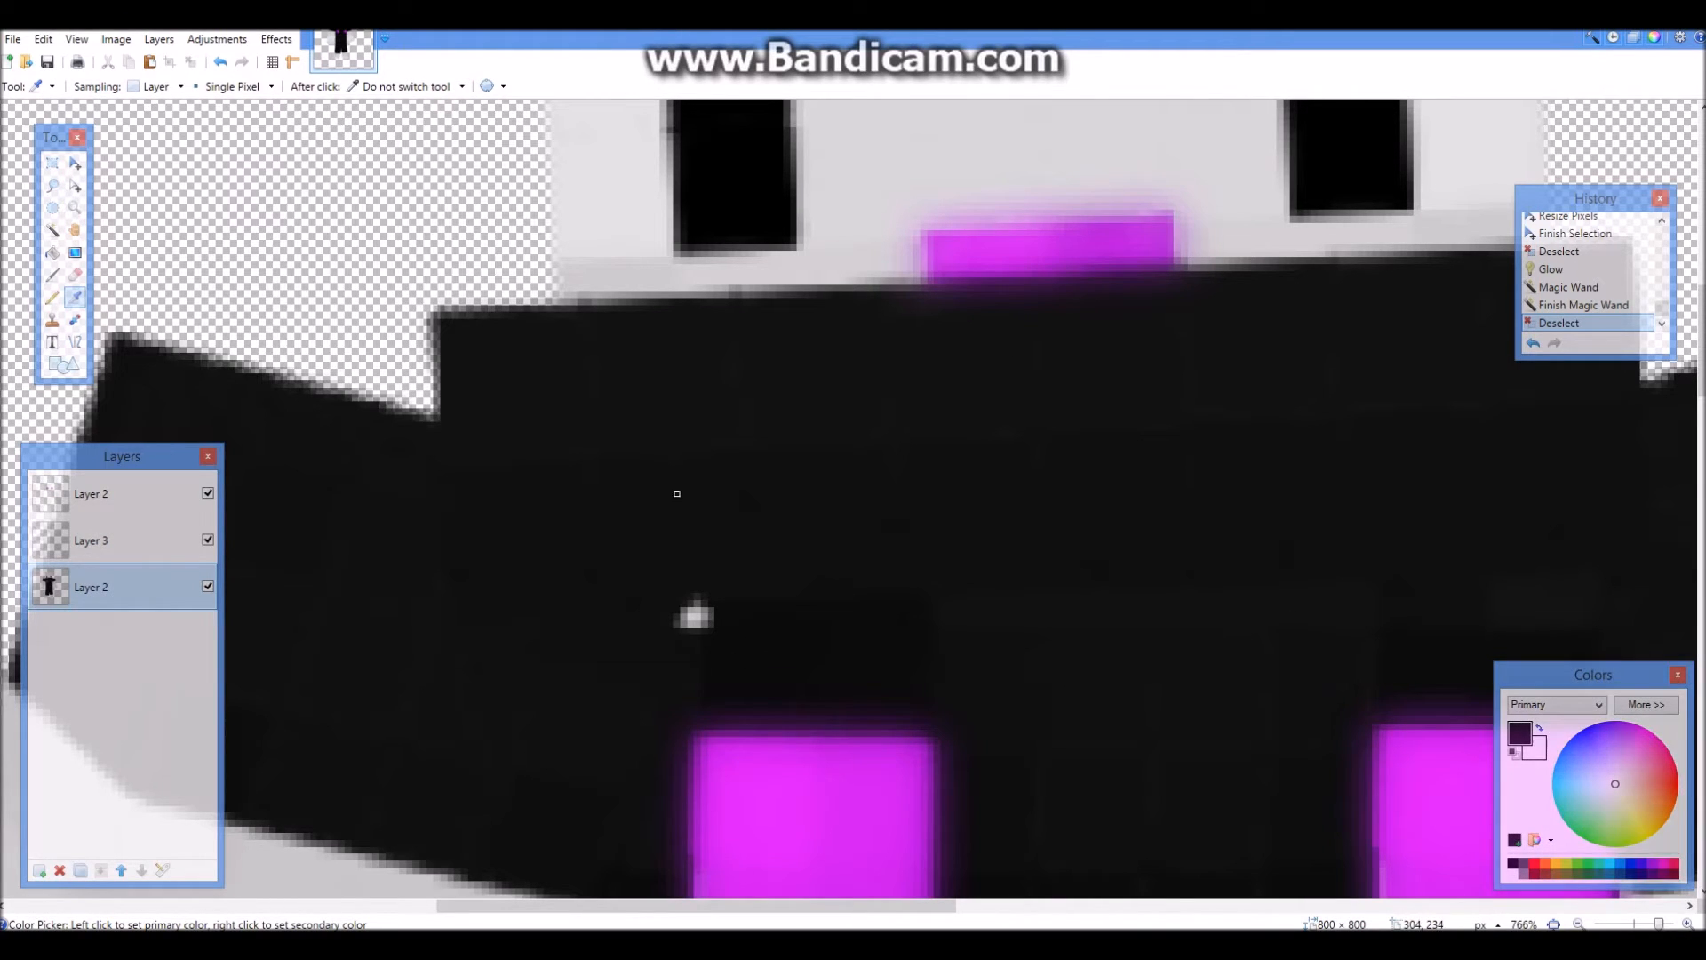
right_click(711, 403)
left_click(698, 397)
Step: Select the white speck above the chest square on the viewer's left with the Magic Wand, raising the tolerance to include its edges
left_click(52, 229)
left_click(698, 616)
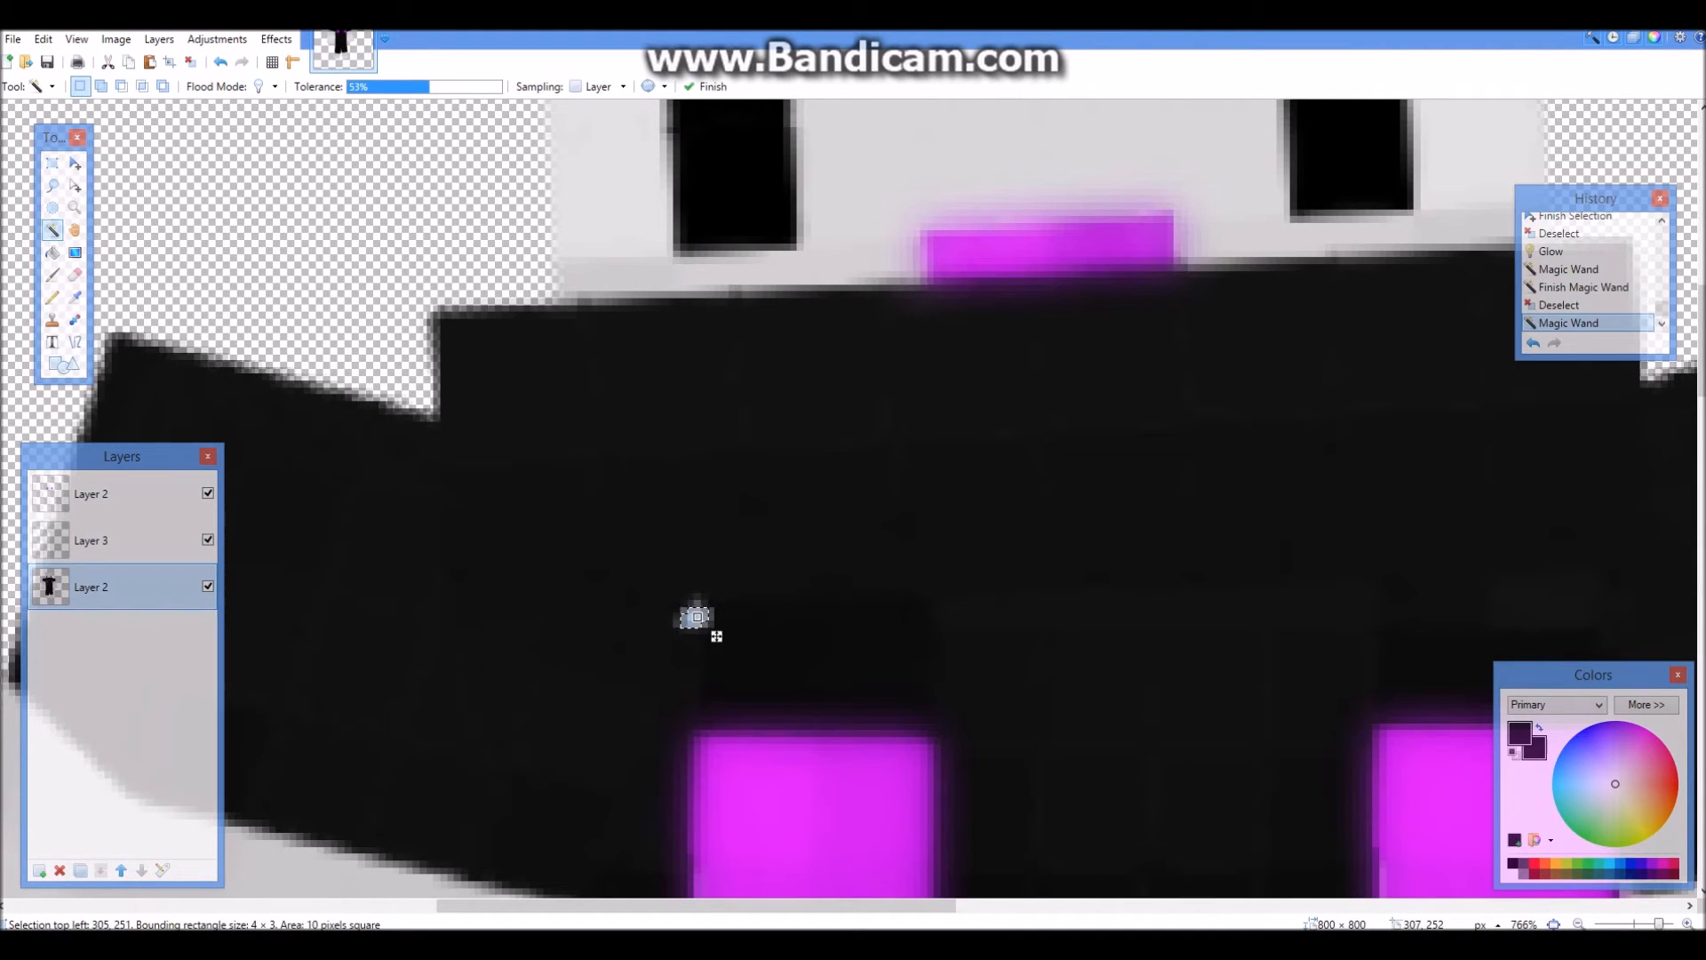
left_click_drag(431, 87, 469, 87)
Step: Paint over the white speck with the Paintbrush in 0F0F0F at opacity 143, deselecting it before the last touch-up stroke
key("b")
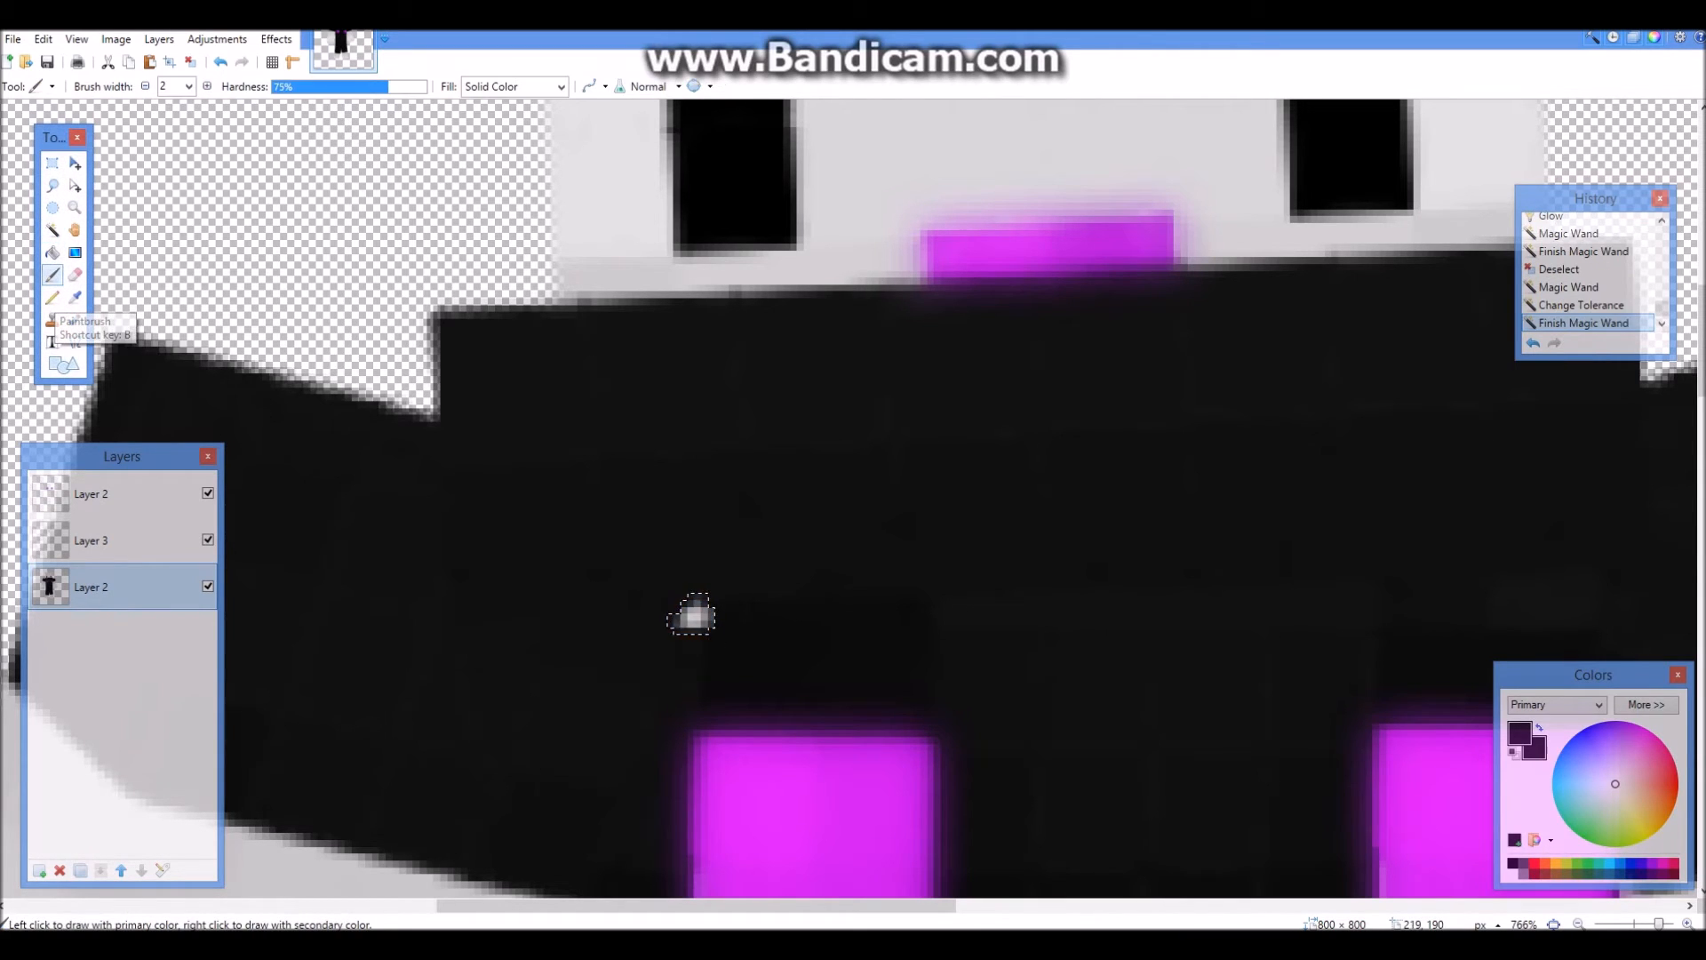
left_click(1646, 704)
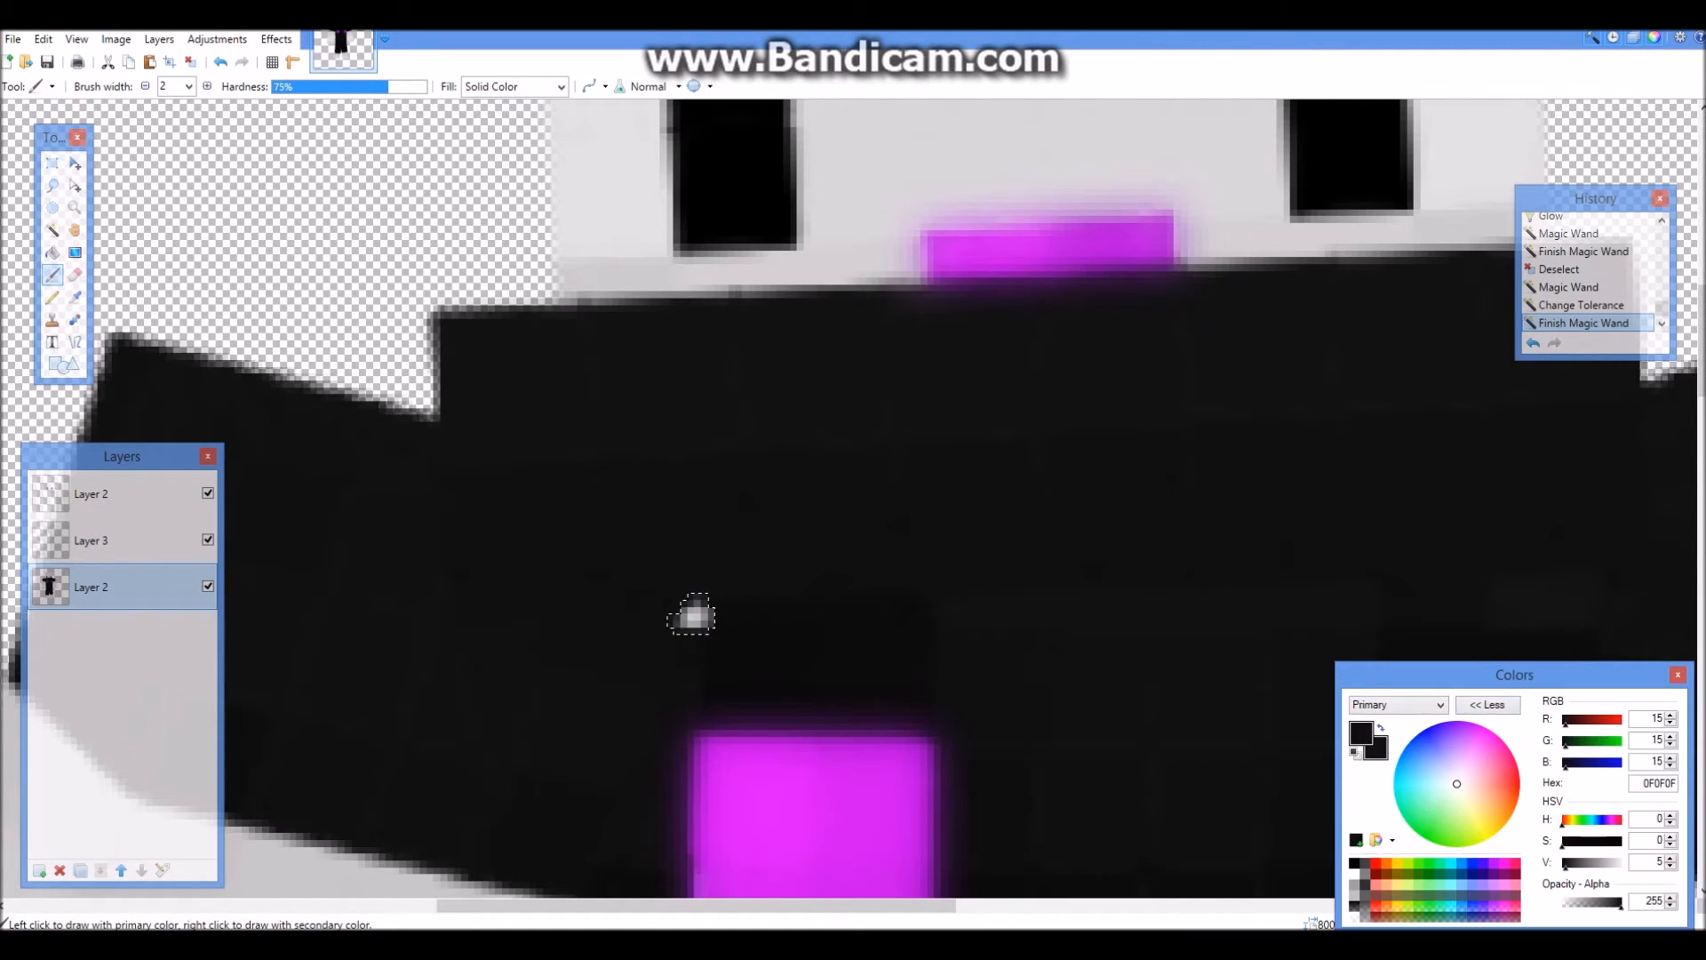
left_click_drag(1613, 902, 1596, 902)
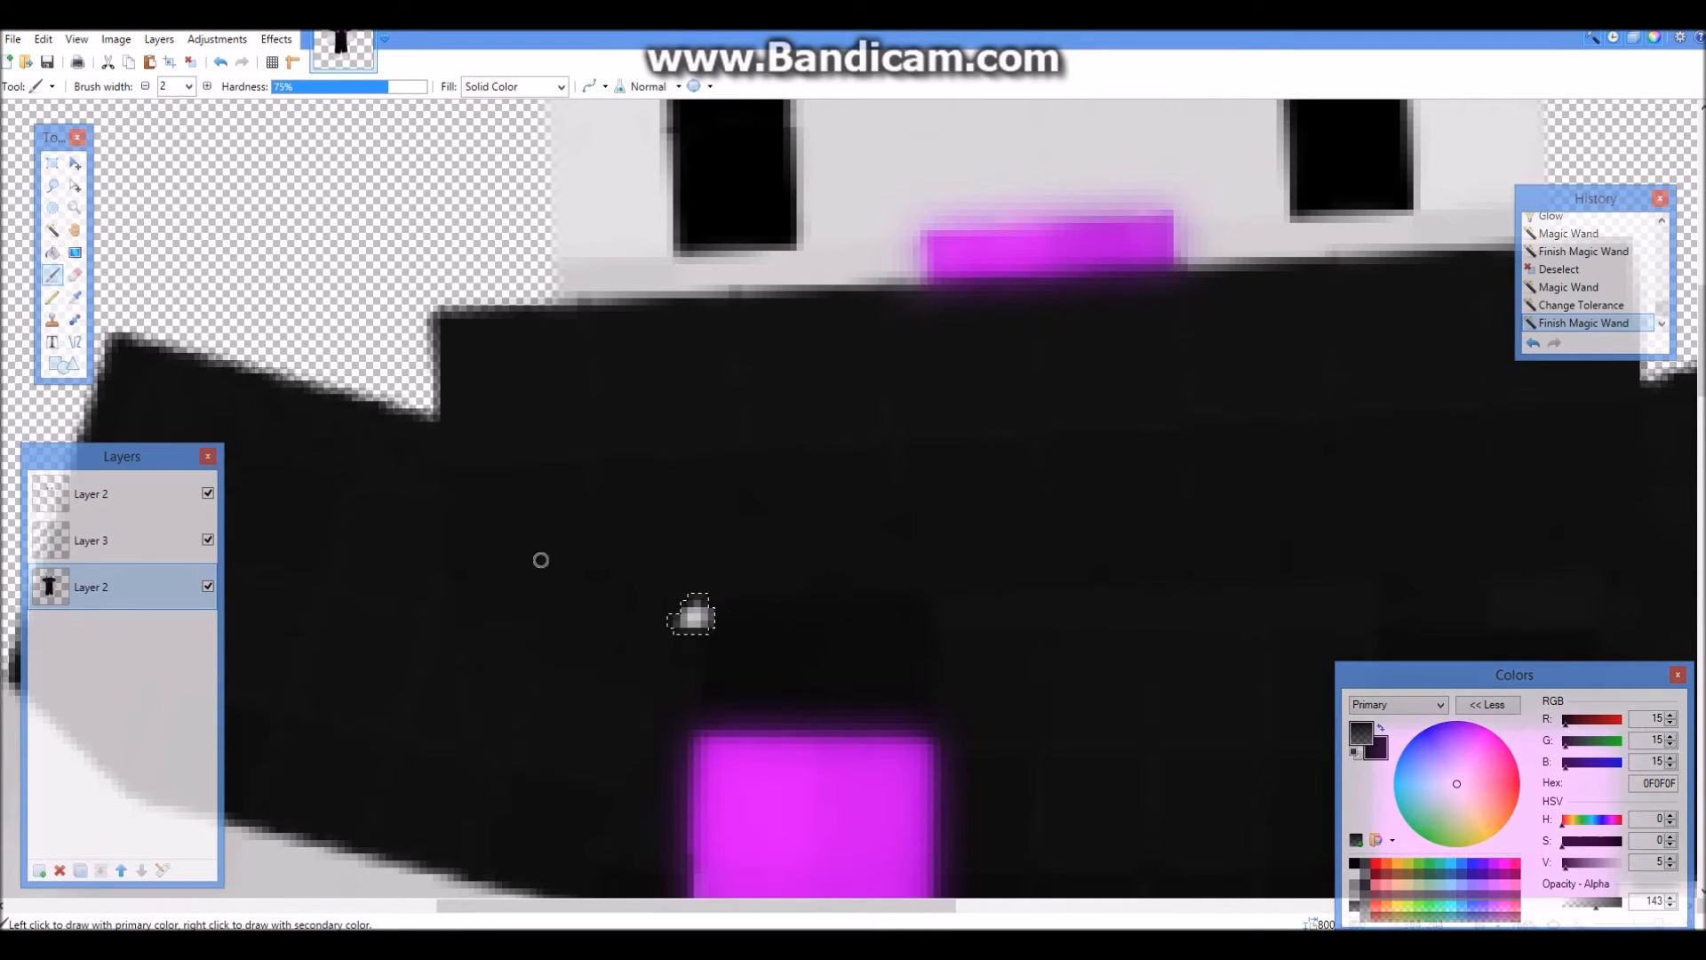
left_click_drag(683, 618, 700, 617)
left_click_drag(685, 621, 698, 616)
key("ctrl+d")
scroll(818, 643, "down", 2)
scroll(826, 628, "up", 4)
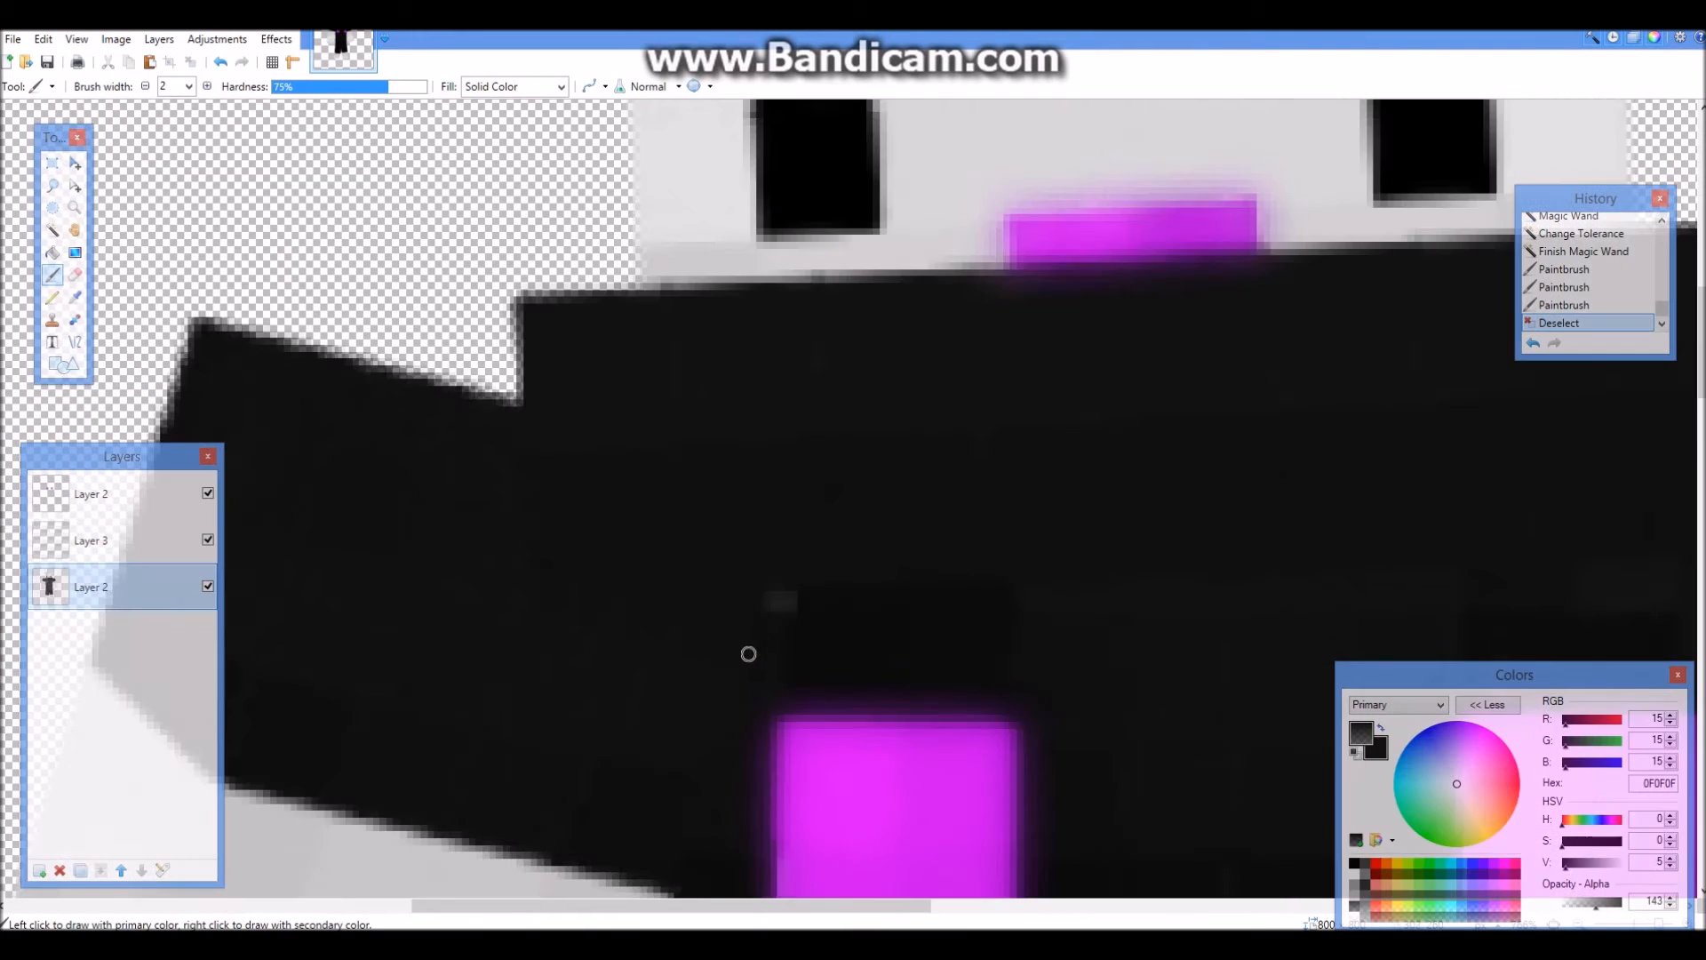
mouse_move(761, 608)
left_mouse_down()
mouse_move(835, 601)
mouse_move(822, 611)
left_mouse_up()
Step: Try the Soften Portrait effect on the character layer with softness 4, lighting -20 and warmth 0, and undo it
scroll(864, 634, "down", 2)
scroll(864, 634, "down", 4)
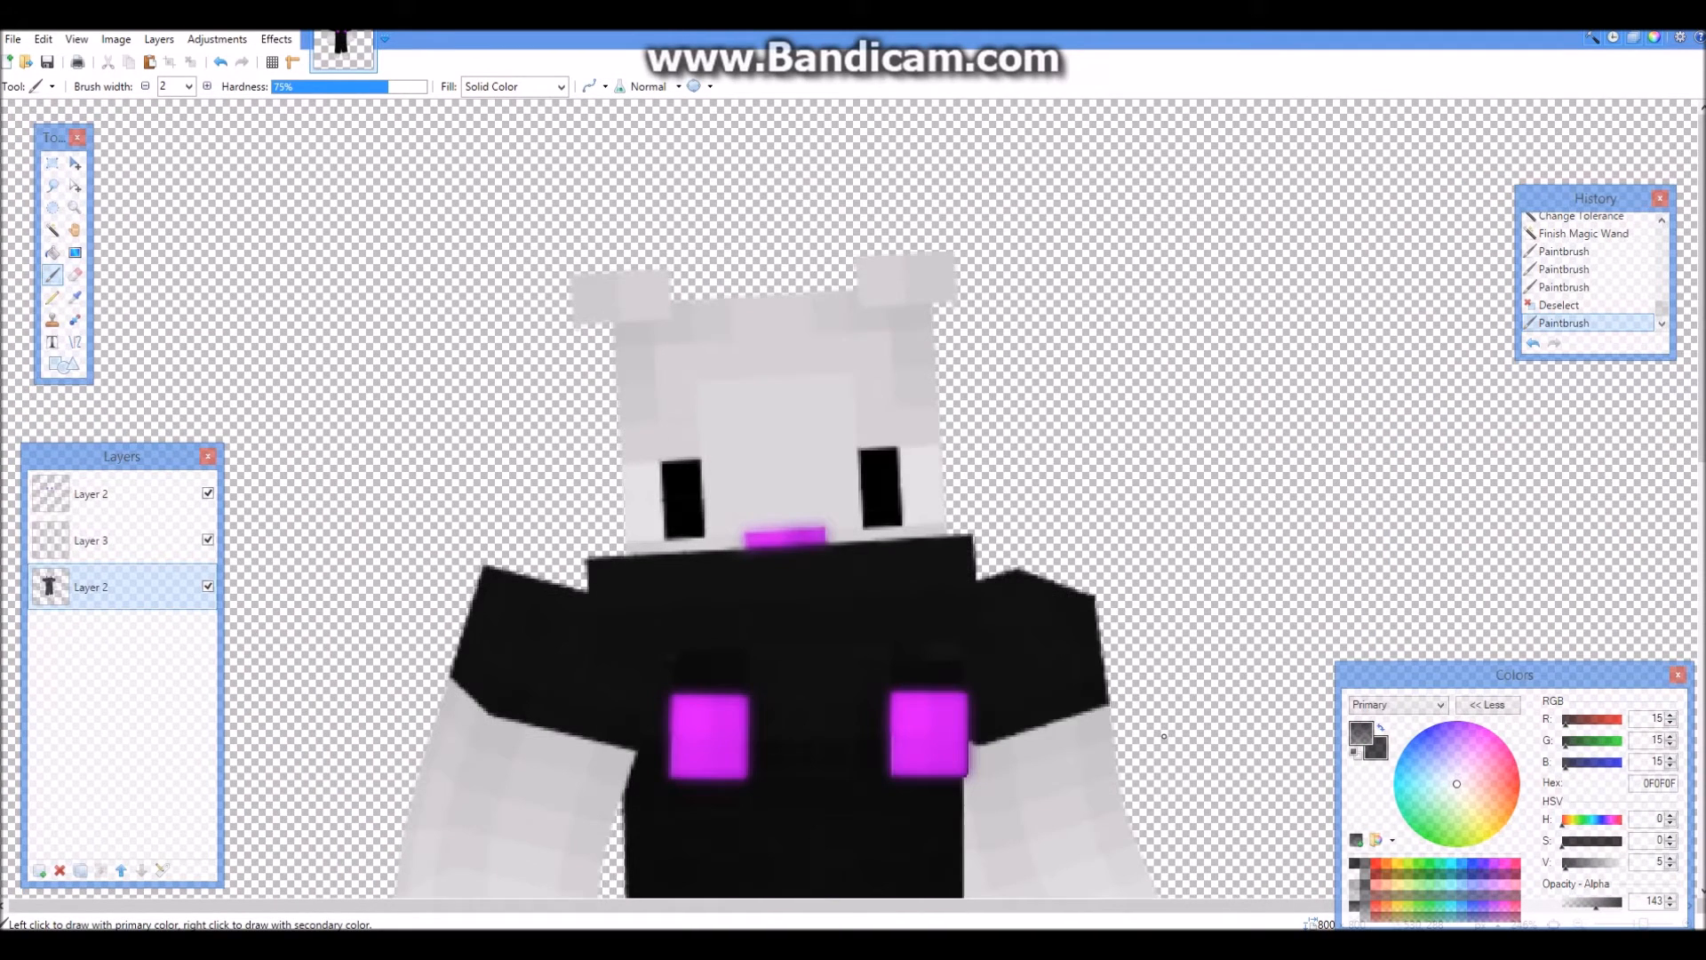
scroll(1114, 734, "down", 3)
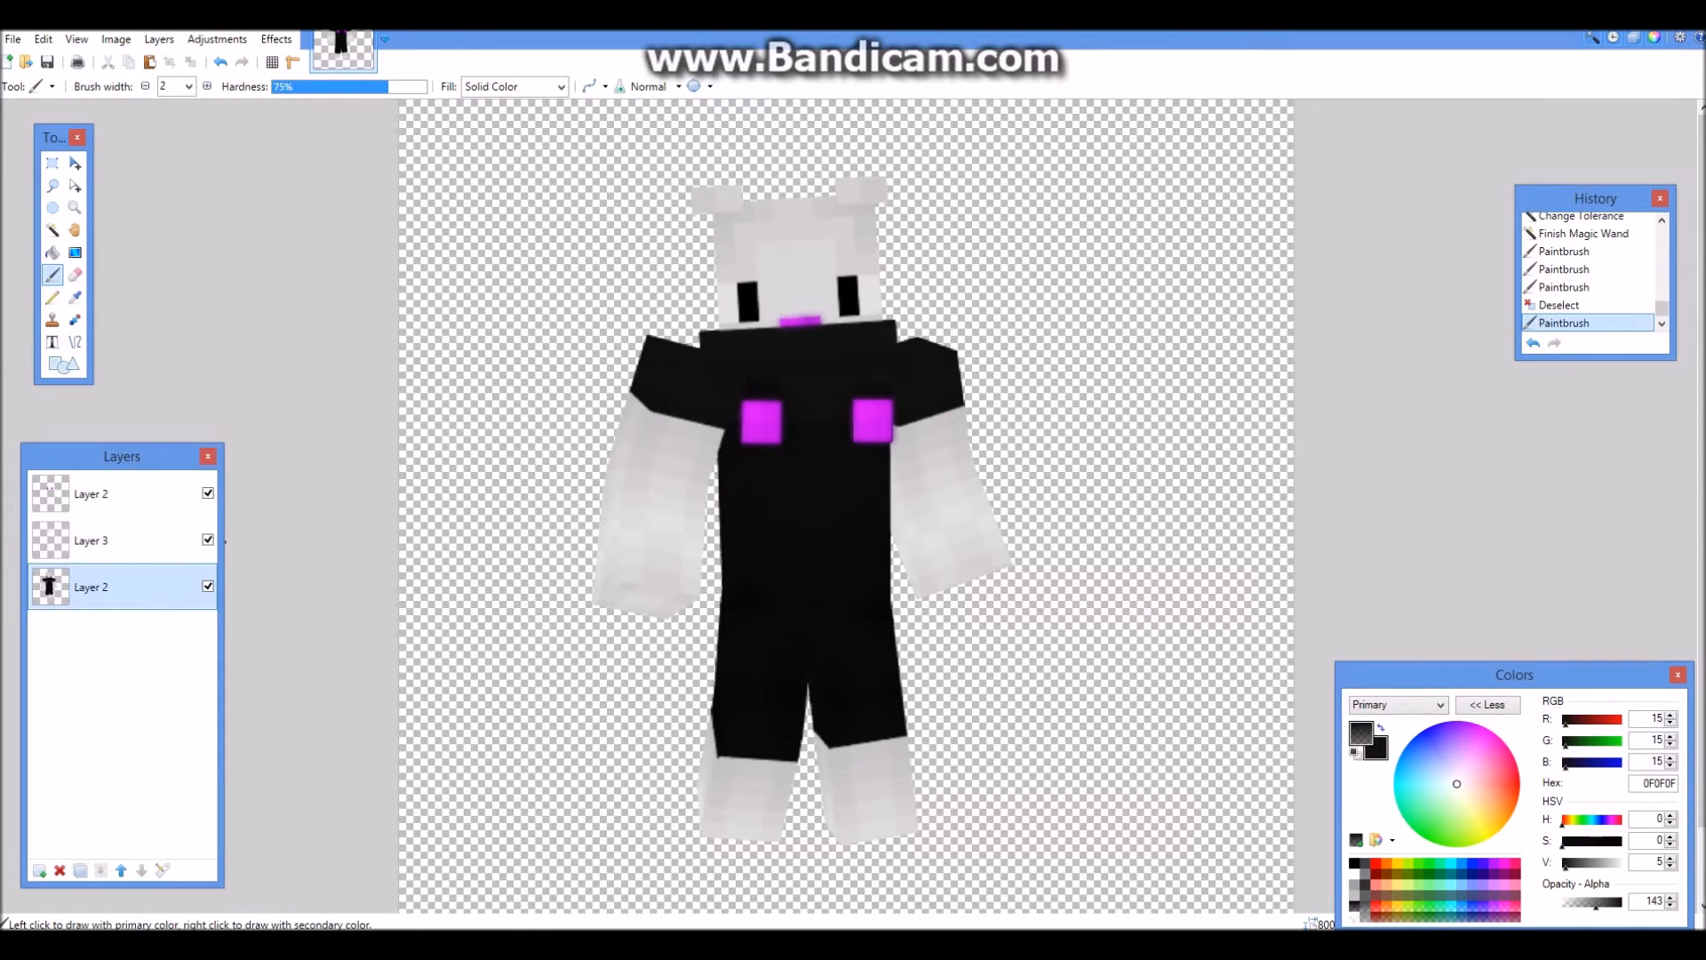
left_click(276, 39)
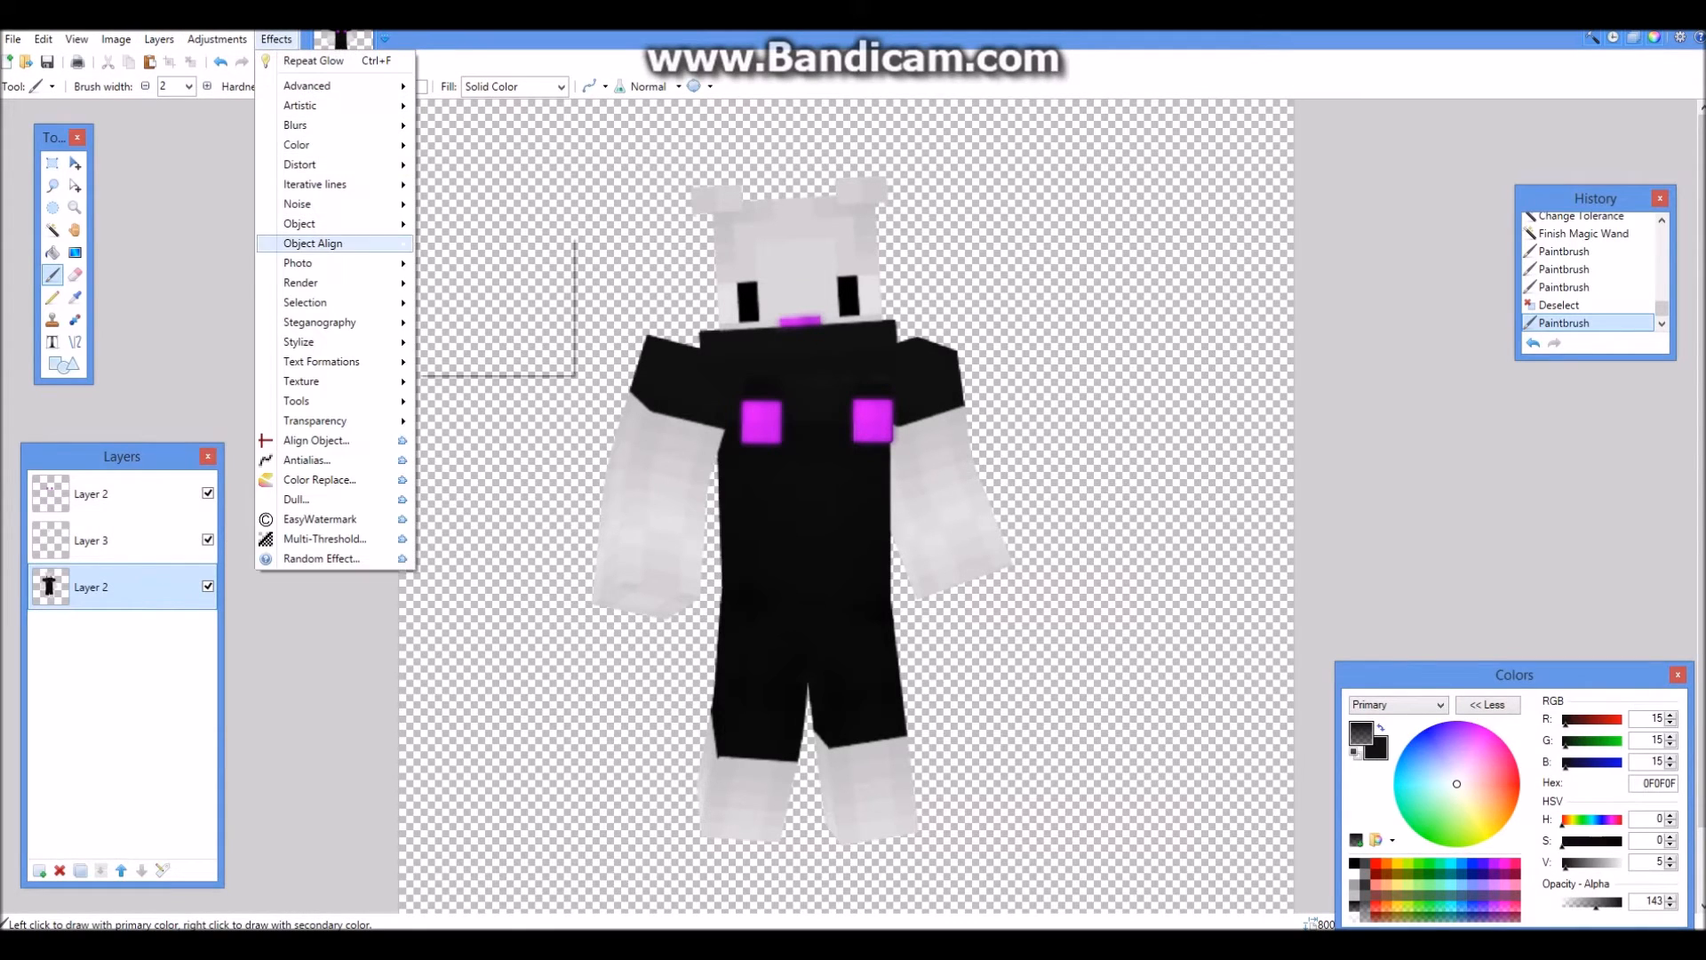
mouse_move(298, 263)
left_click(481, 540)
left_click_drag(854, 374, 1272, 339)
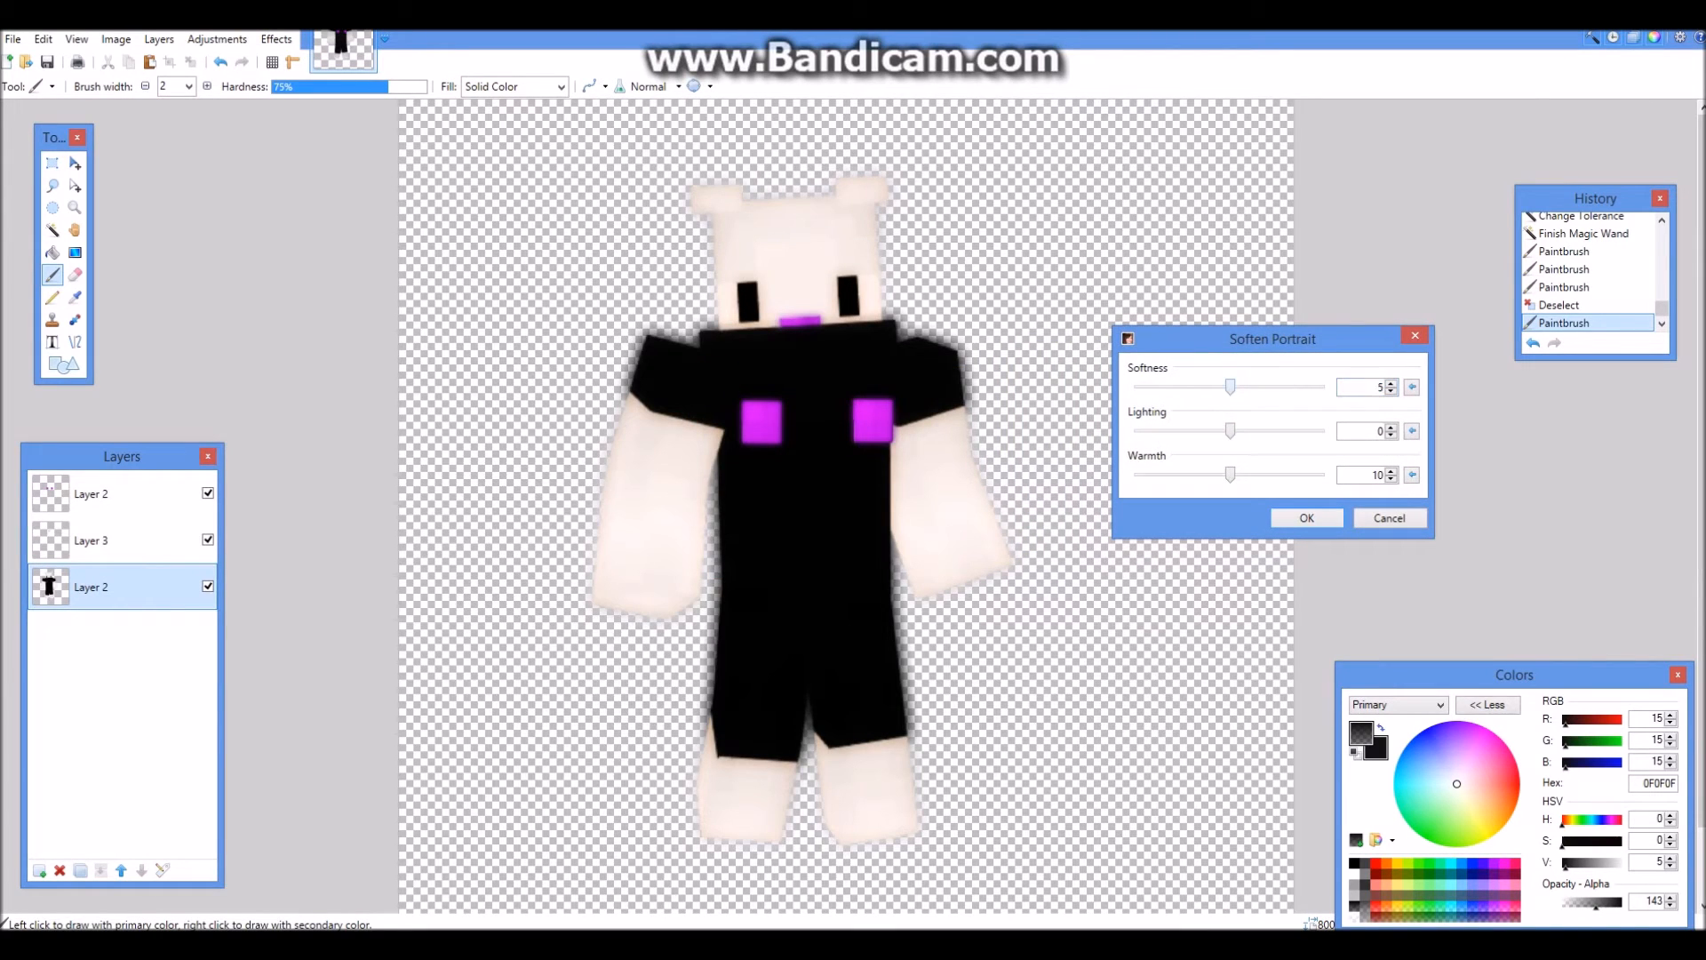
left_click_drag(1229, 431, 1138, 431)
left_click_drag(1230, 475, 1138, 474)
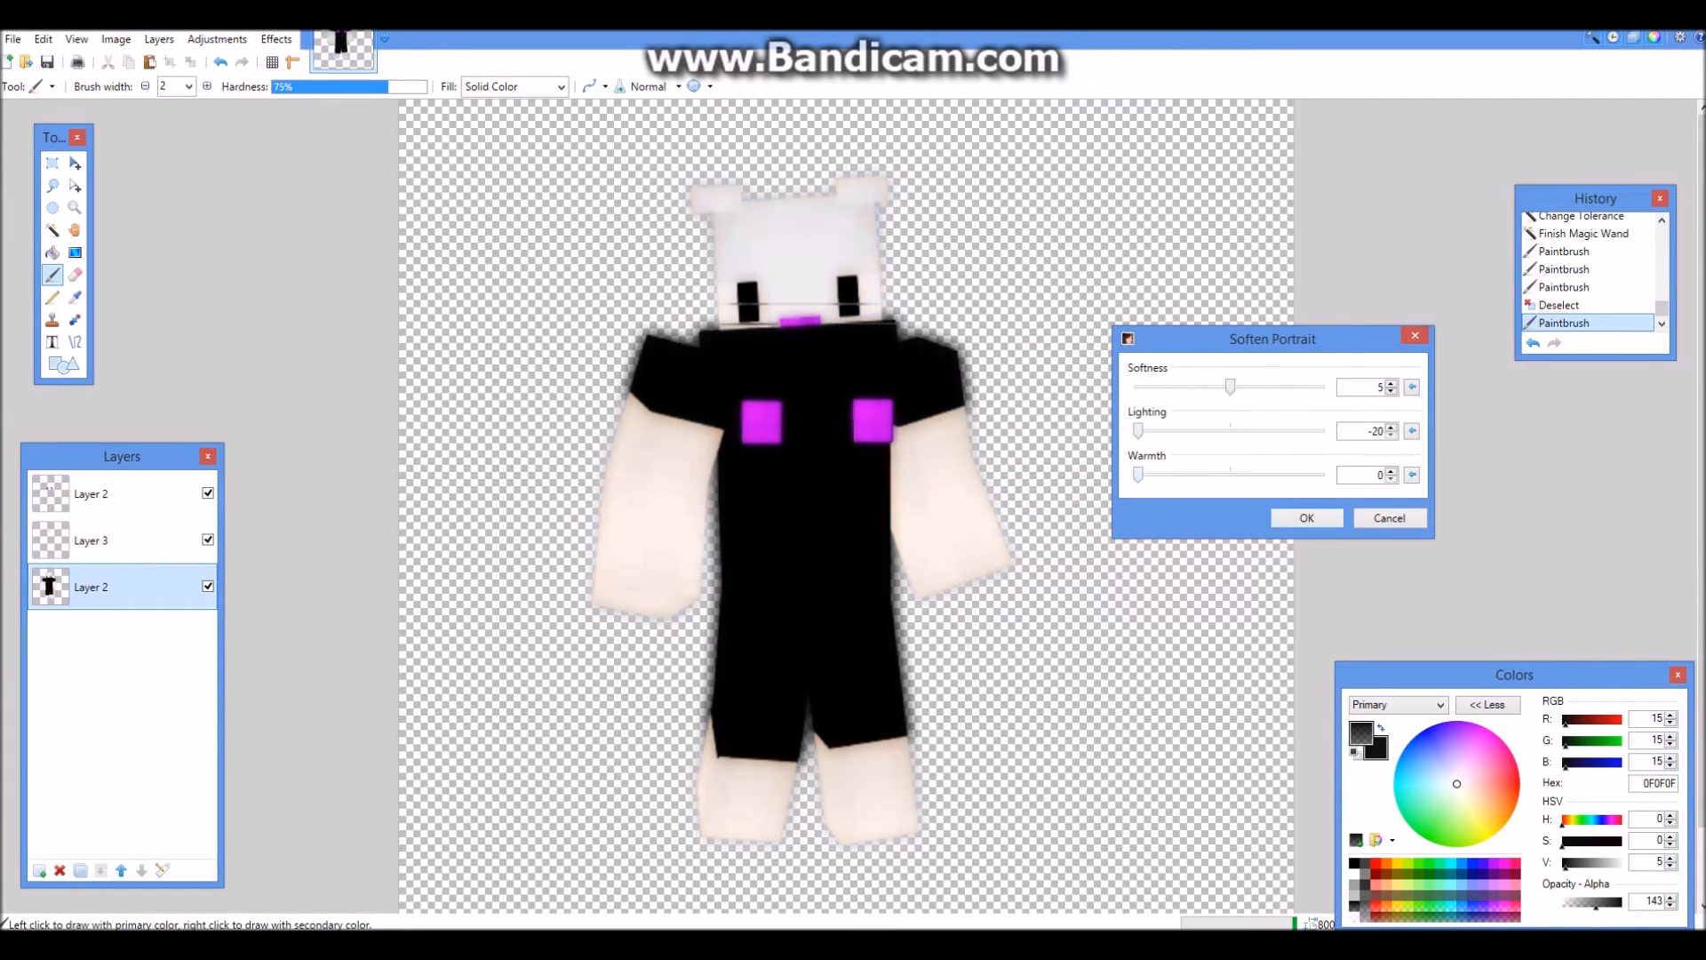
mouse_move(1138, 431)
left_mouse_down()
mouse_move(1321, 431)
mouse_move(1138, 431)
left_mouse_up()
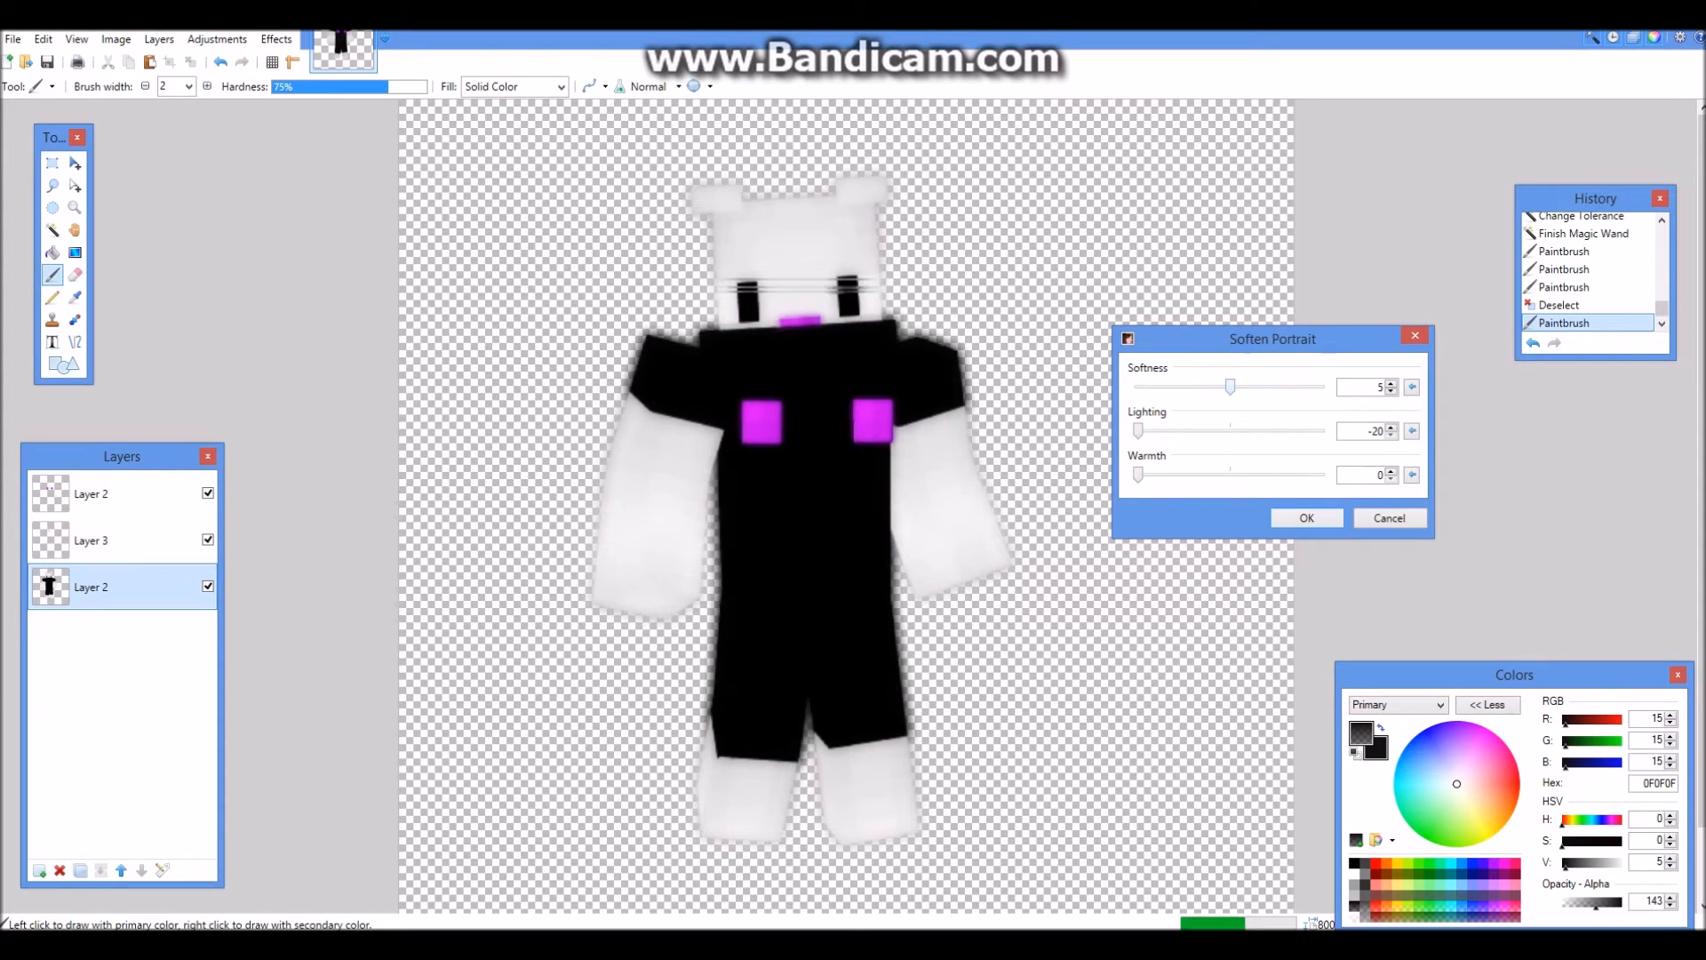
left_click_drag(1230, 386, 1211, 387)
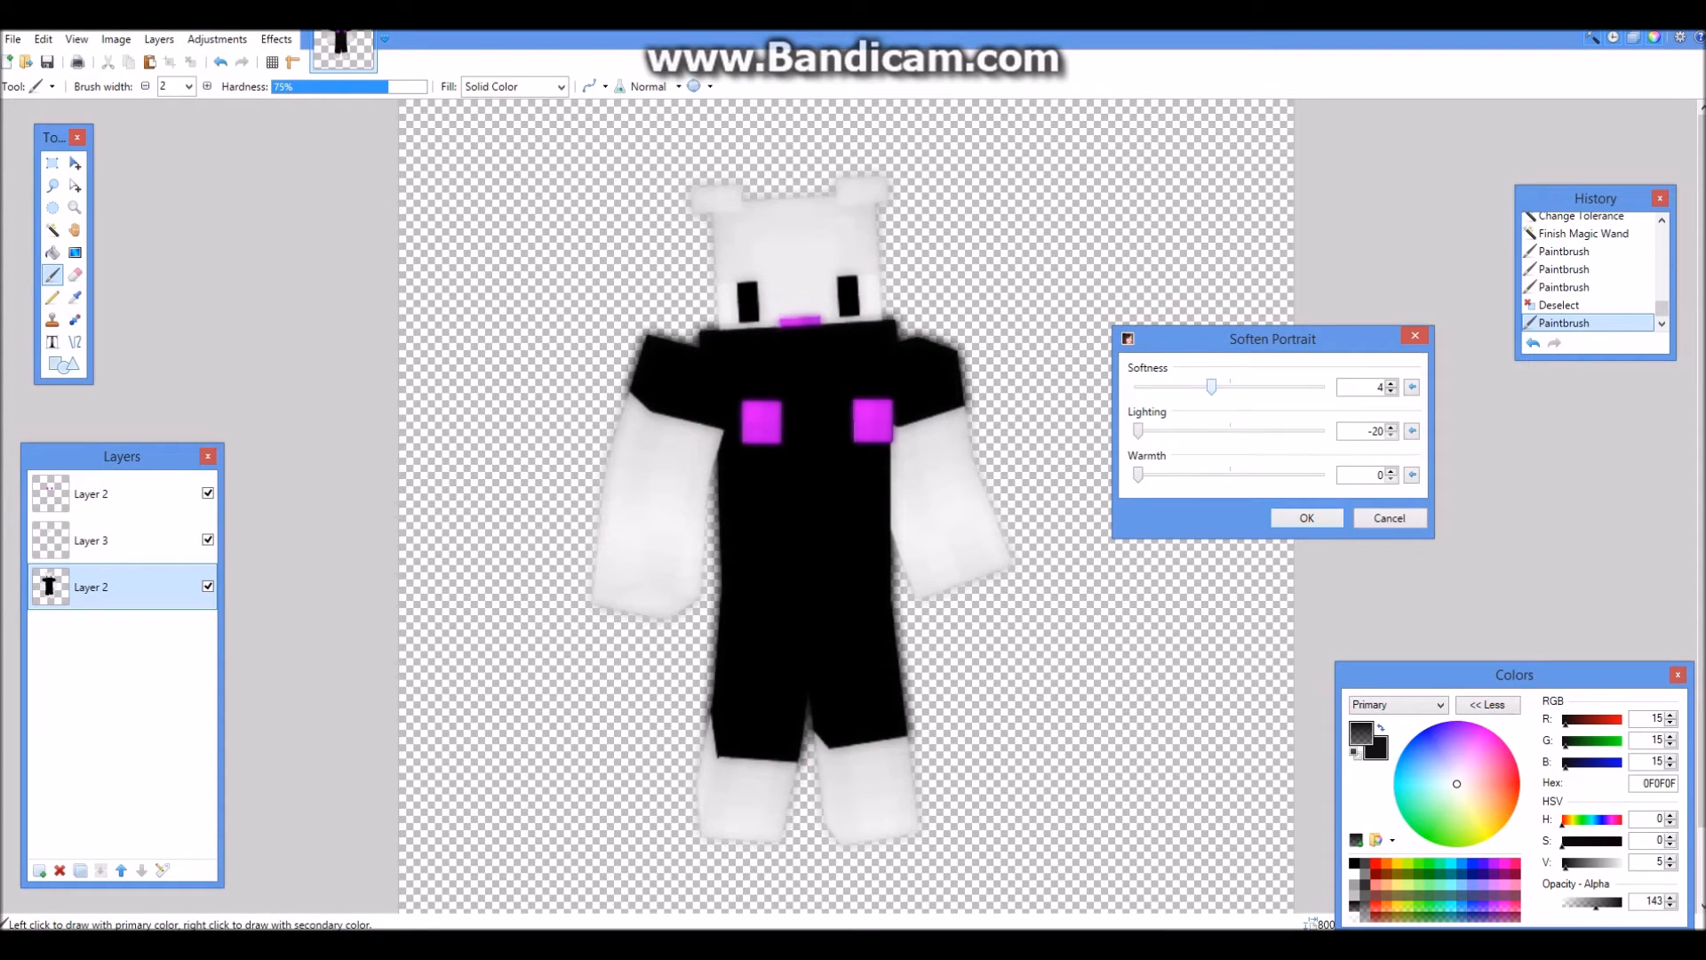
left_click(1306, 517)
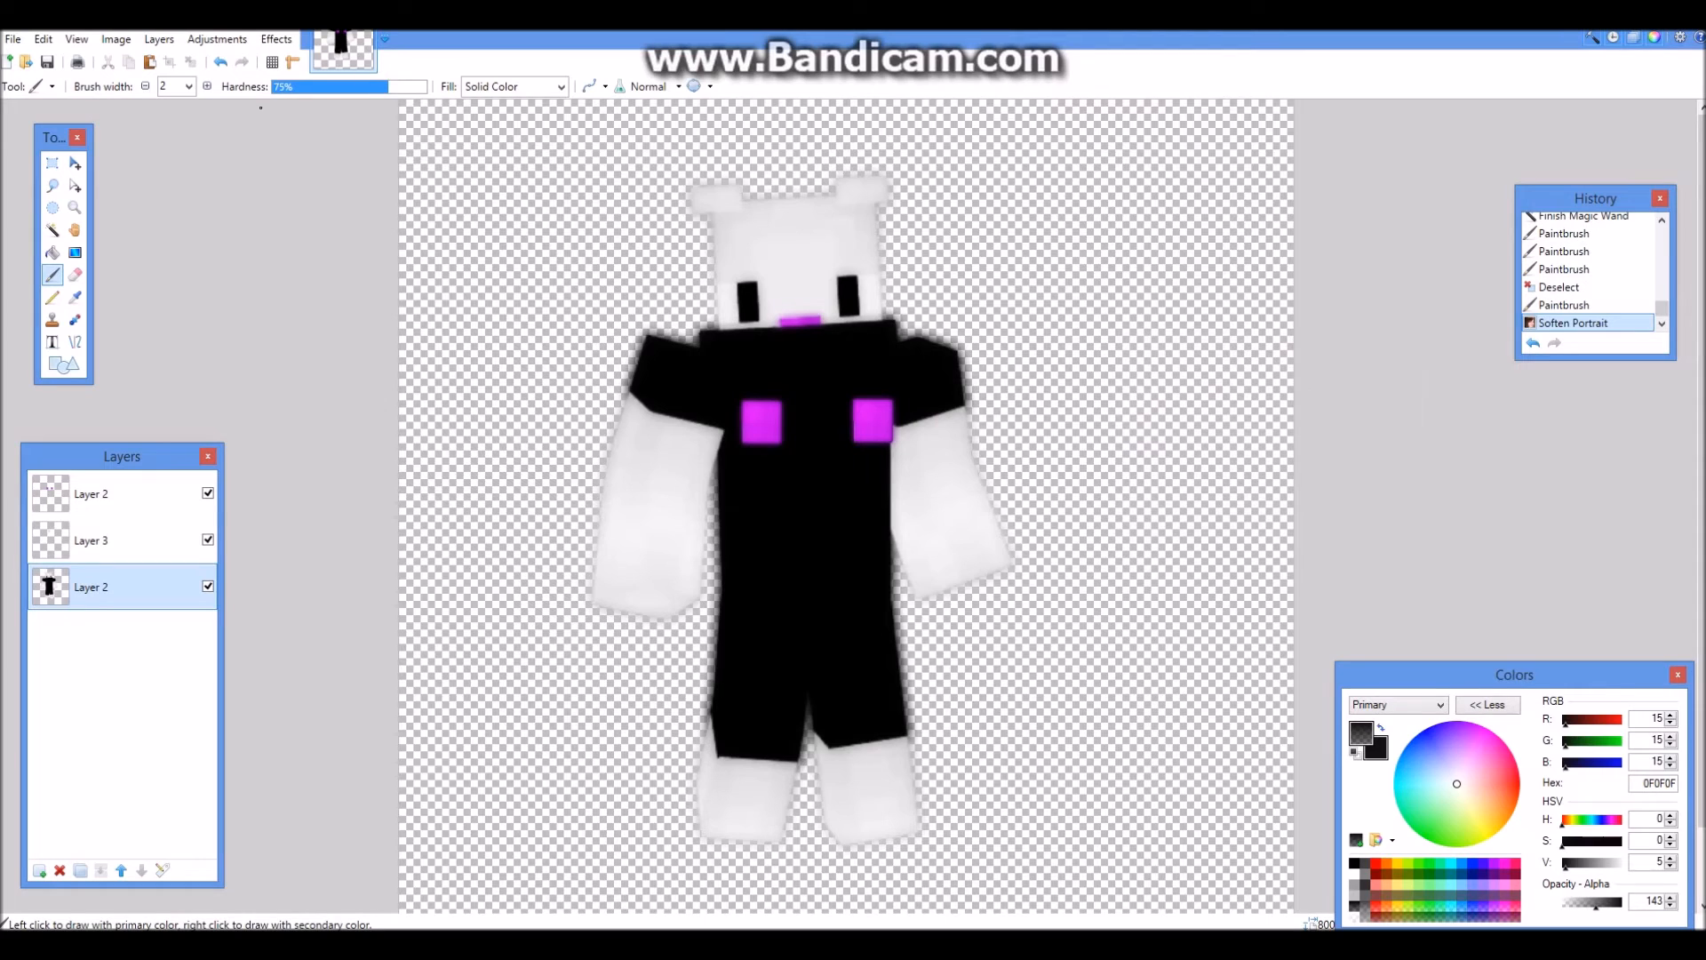
left_click(1533, 343)
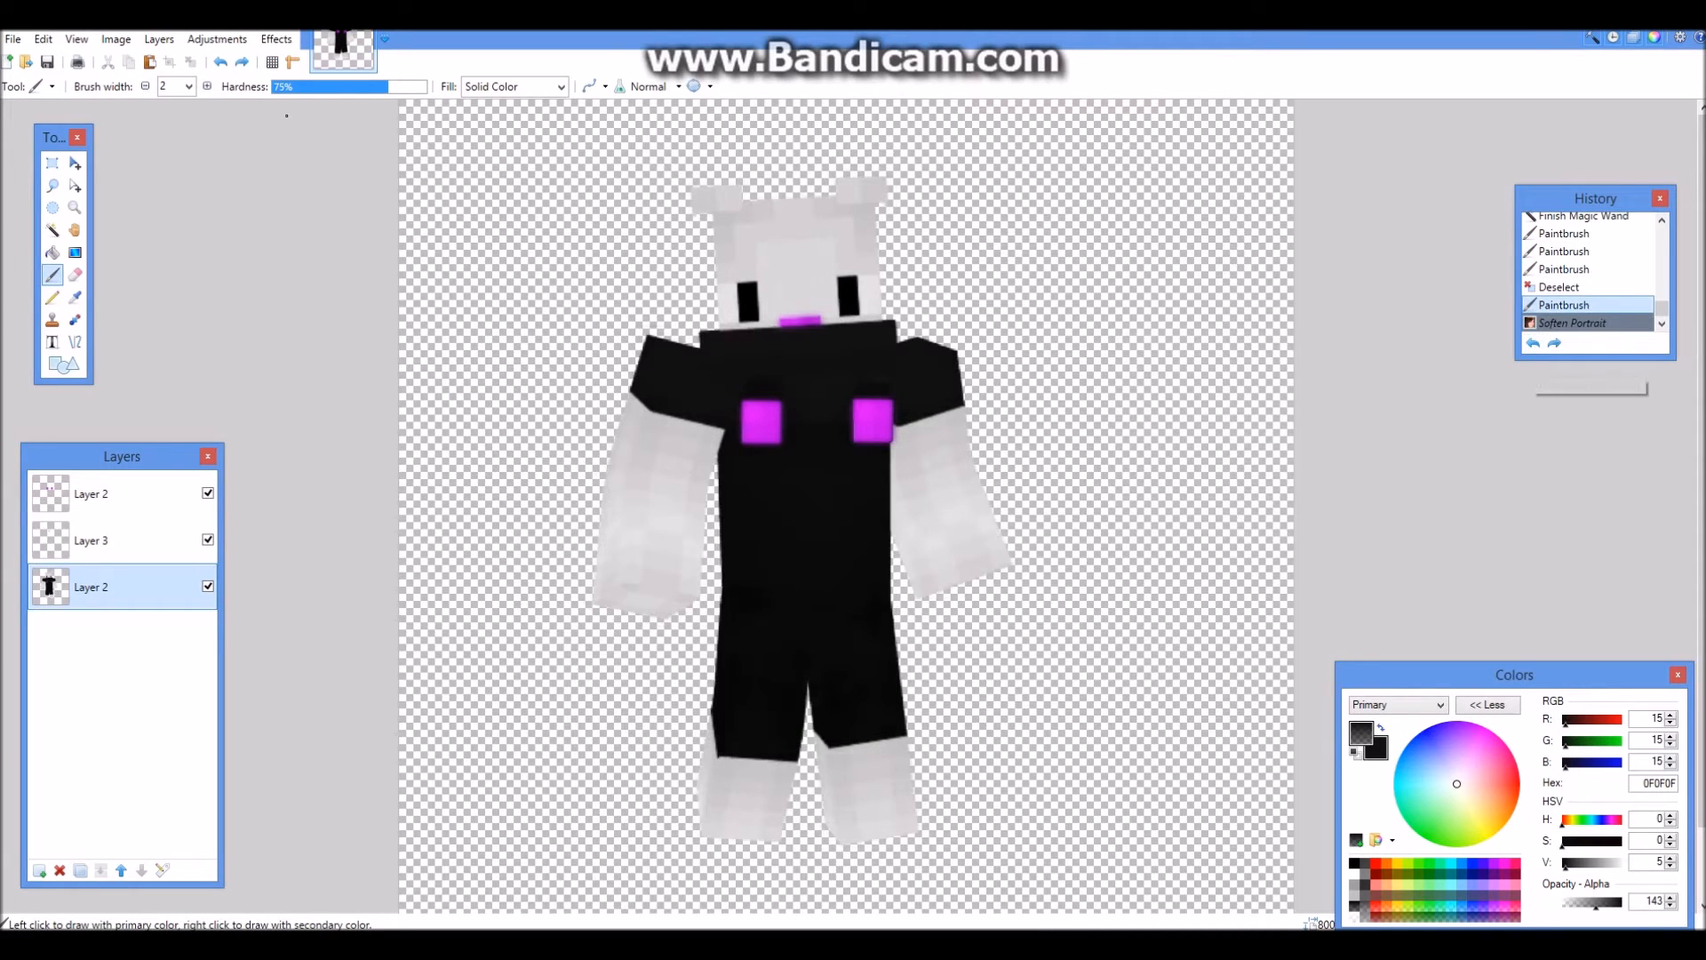
Step: Apply the Outline Object effect to the character layer with radius 2, strength 4 and the dark 15, 15, 15 colour
left_click(277, 40)
mouse_move(298, 263)
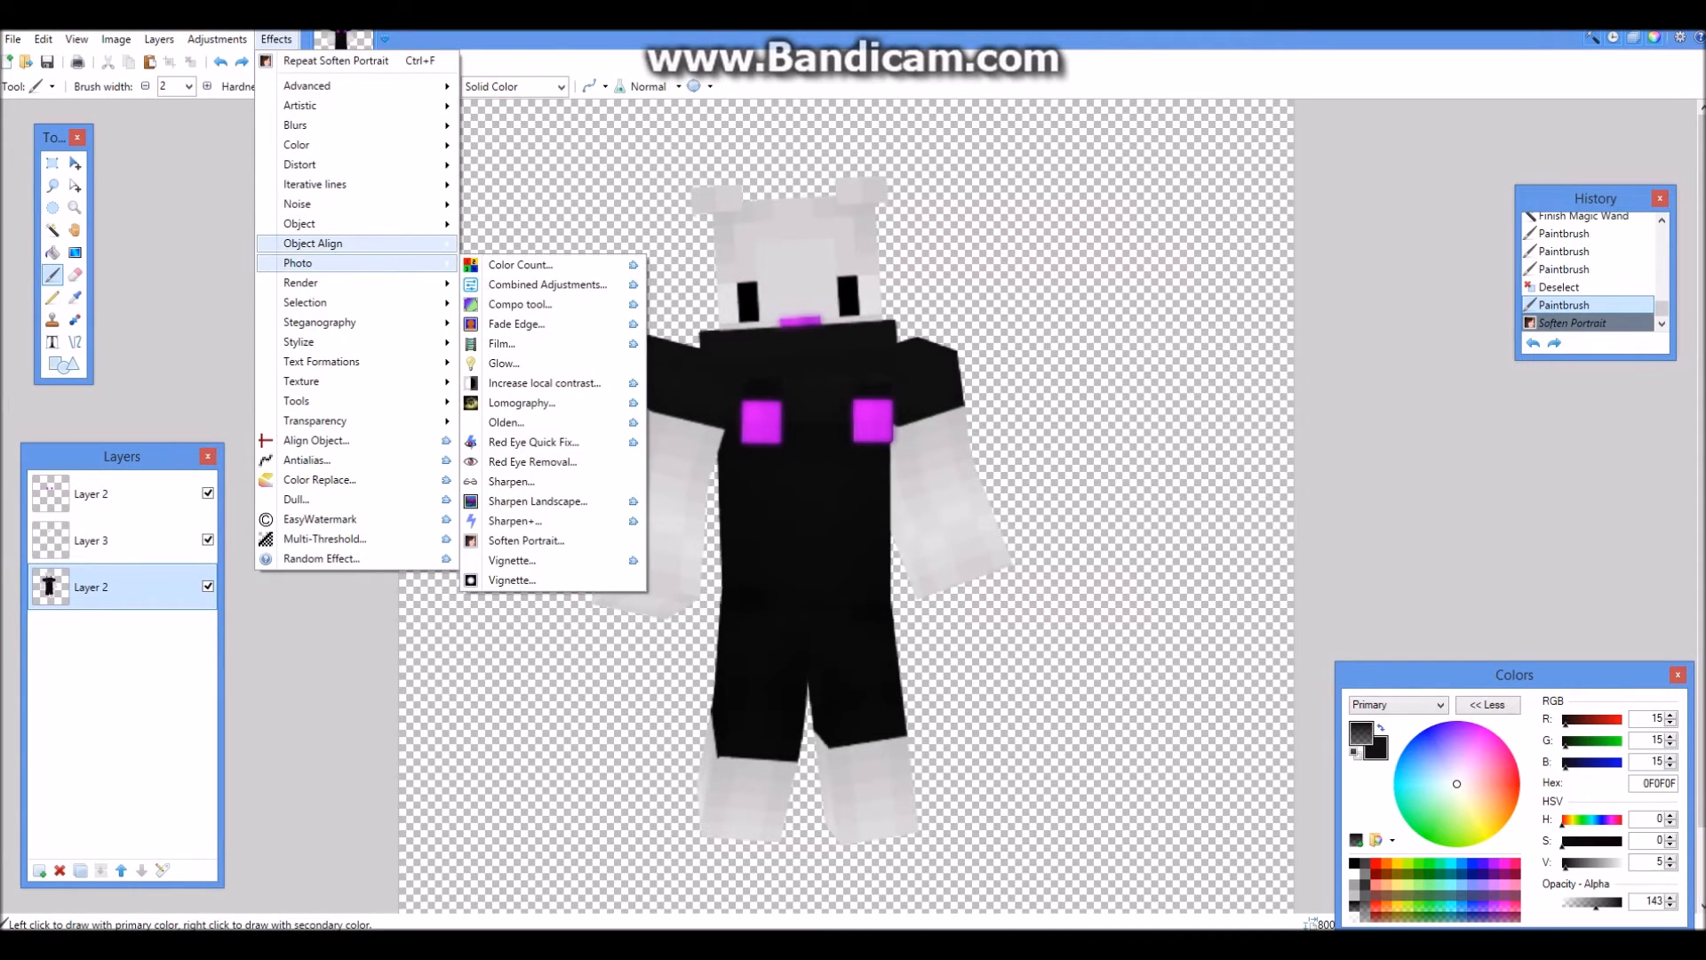
mouse_move(299, 223)
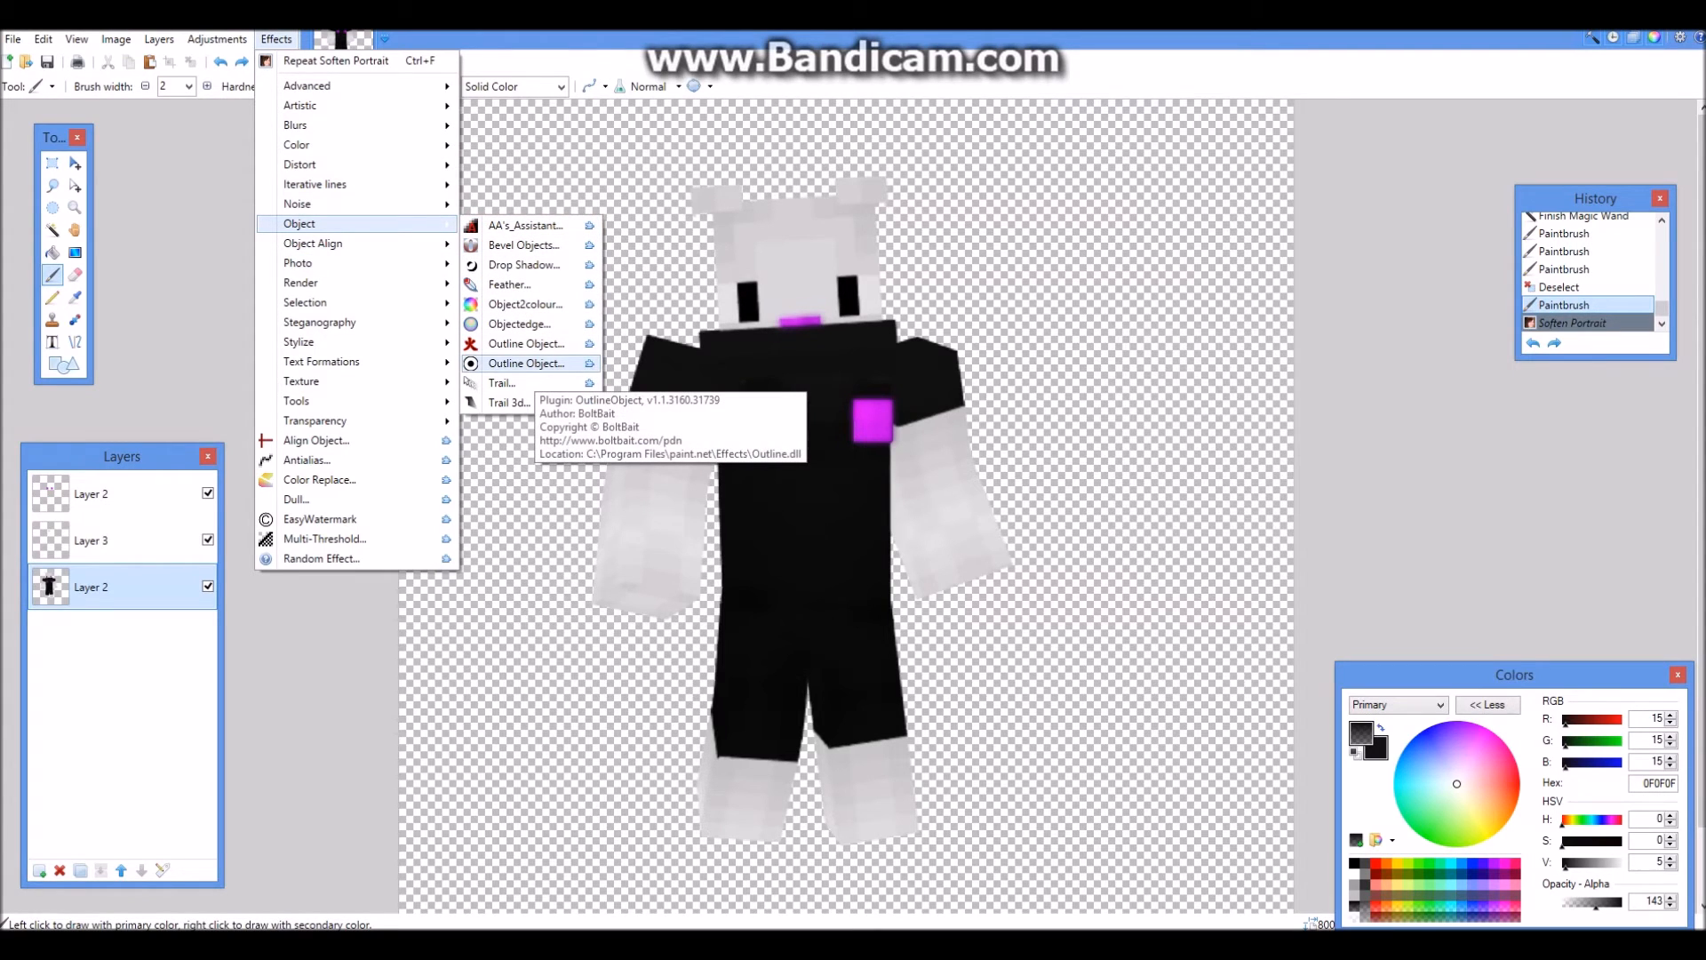
left_click(526, 363)
left_click_drag(853, 340, 1276, 329)
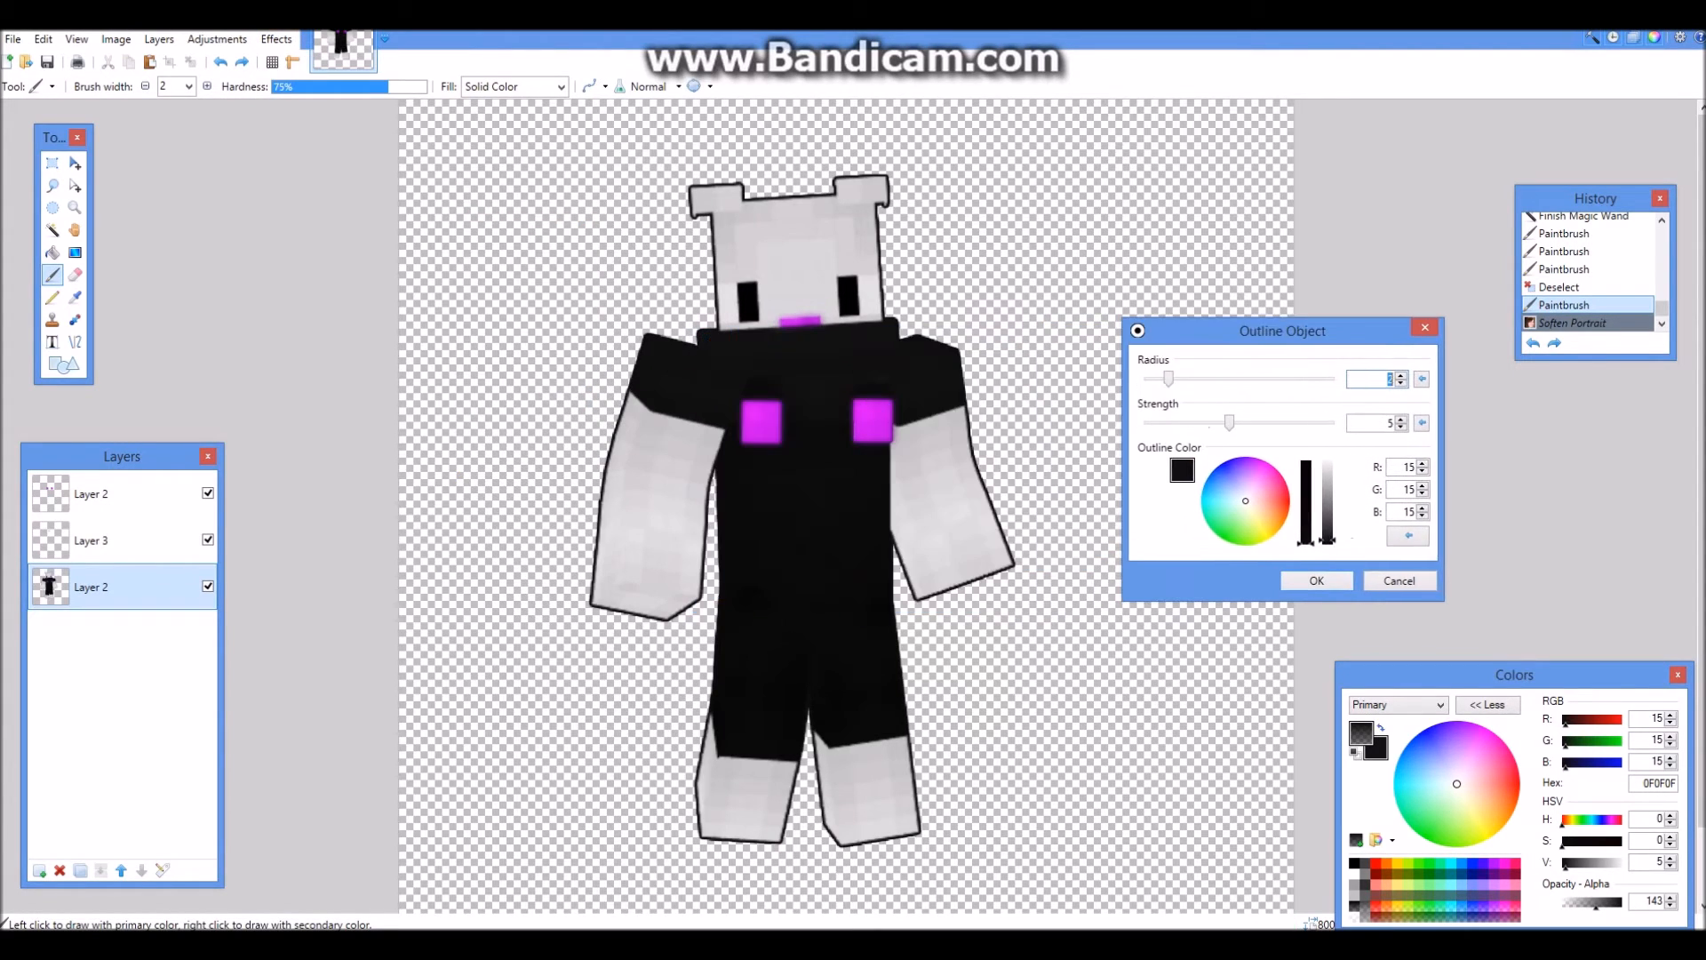
type("1")
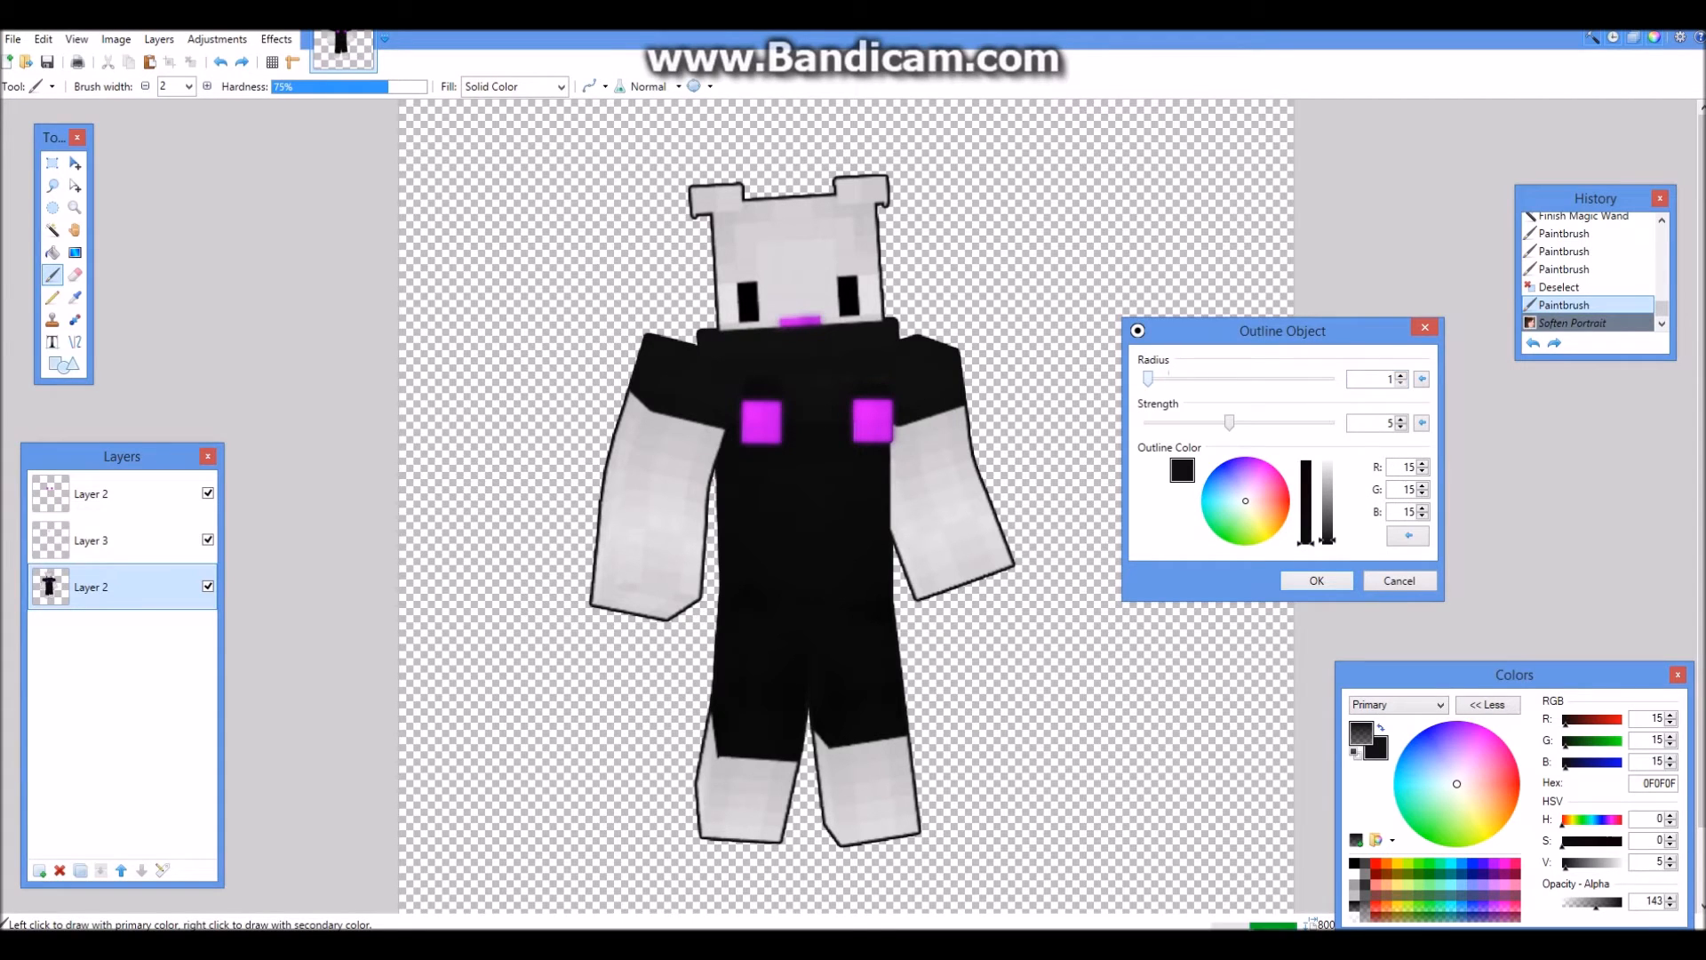
left_click_drag(1148, 379, 1209, 423)
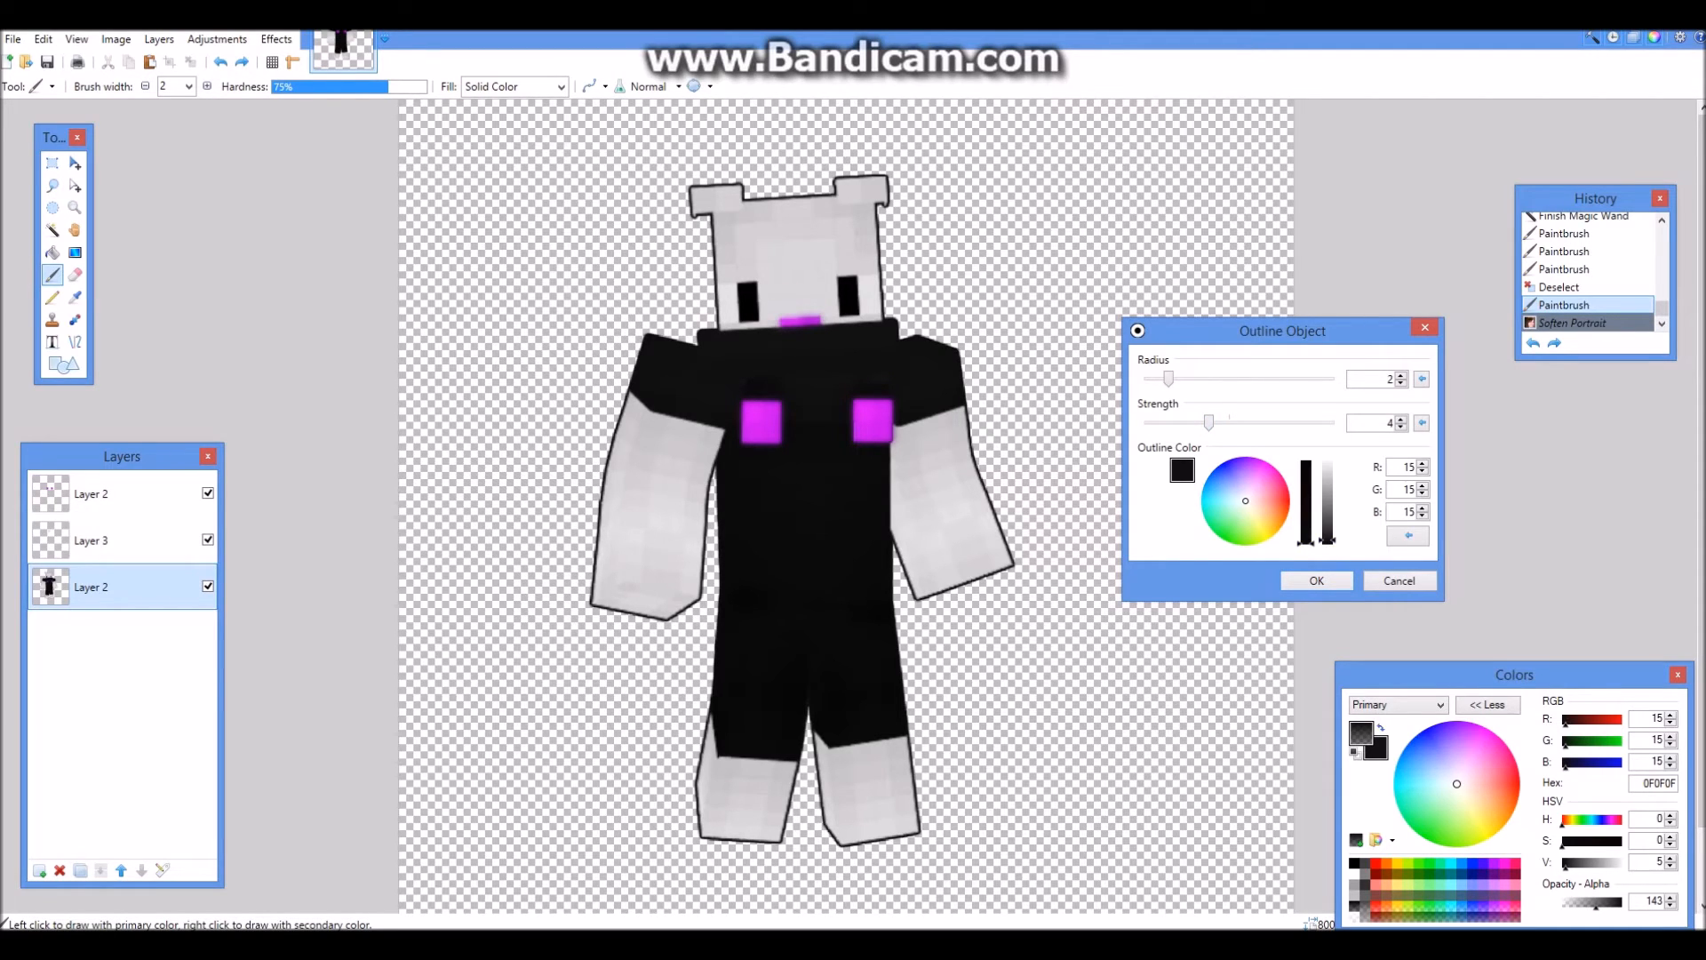
left_click(1317, 580)
scroll(962, 497, "down", 1)
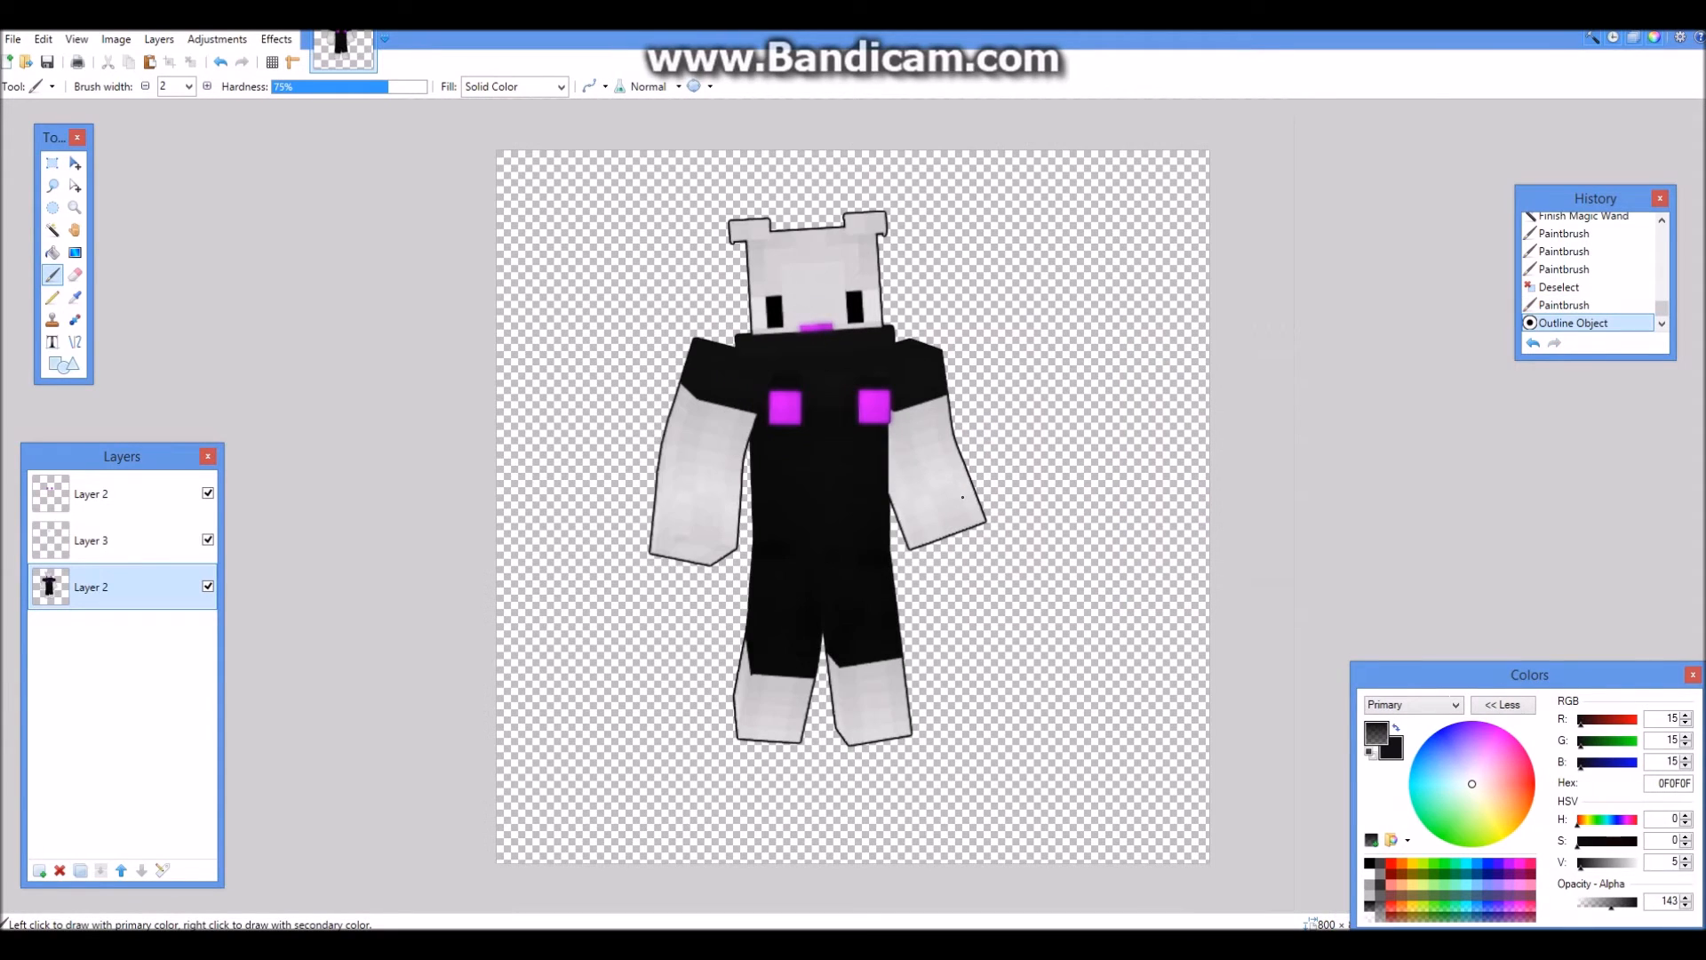
scroll(963, 497, "up", 1)
scroll(959, 509, "up", 1)
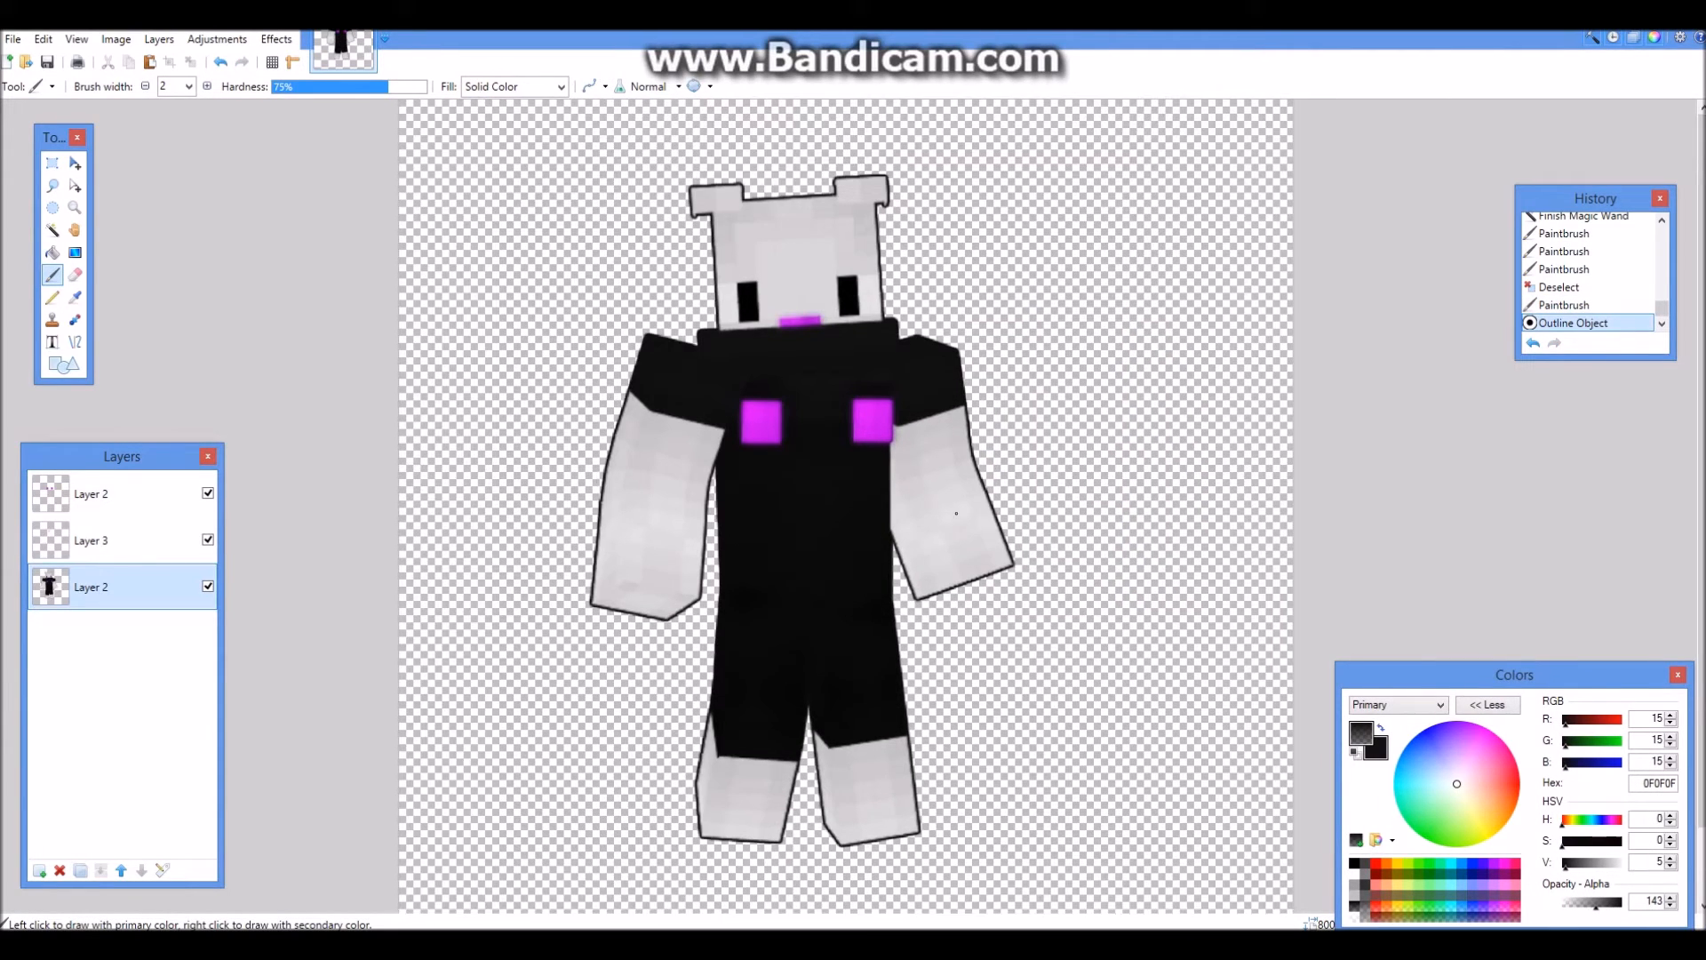
scroll(955, 512, "down", 1)
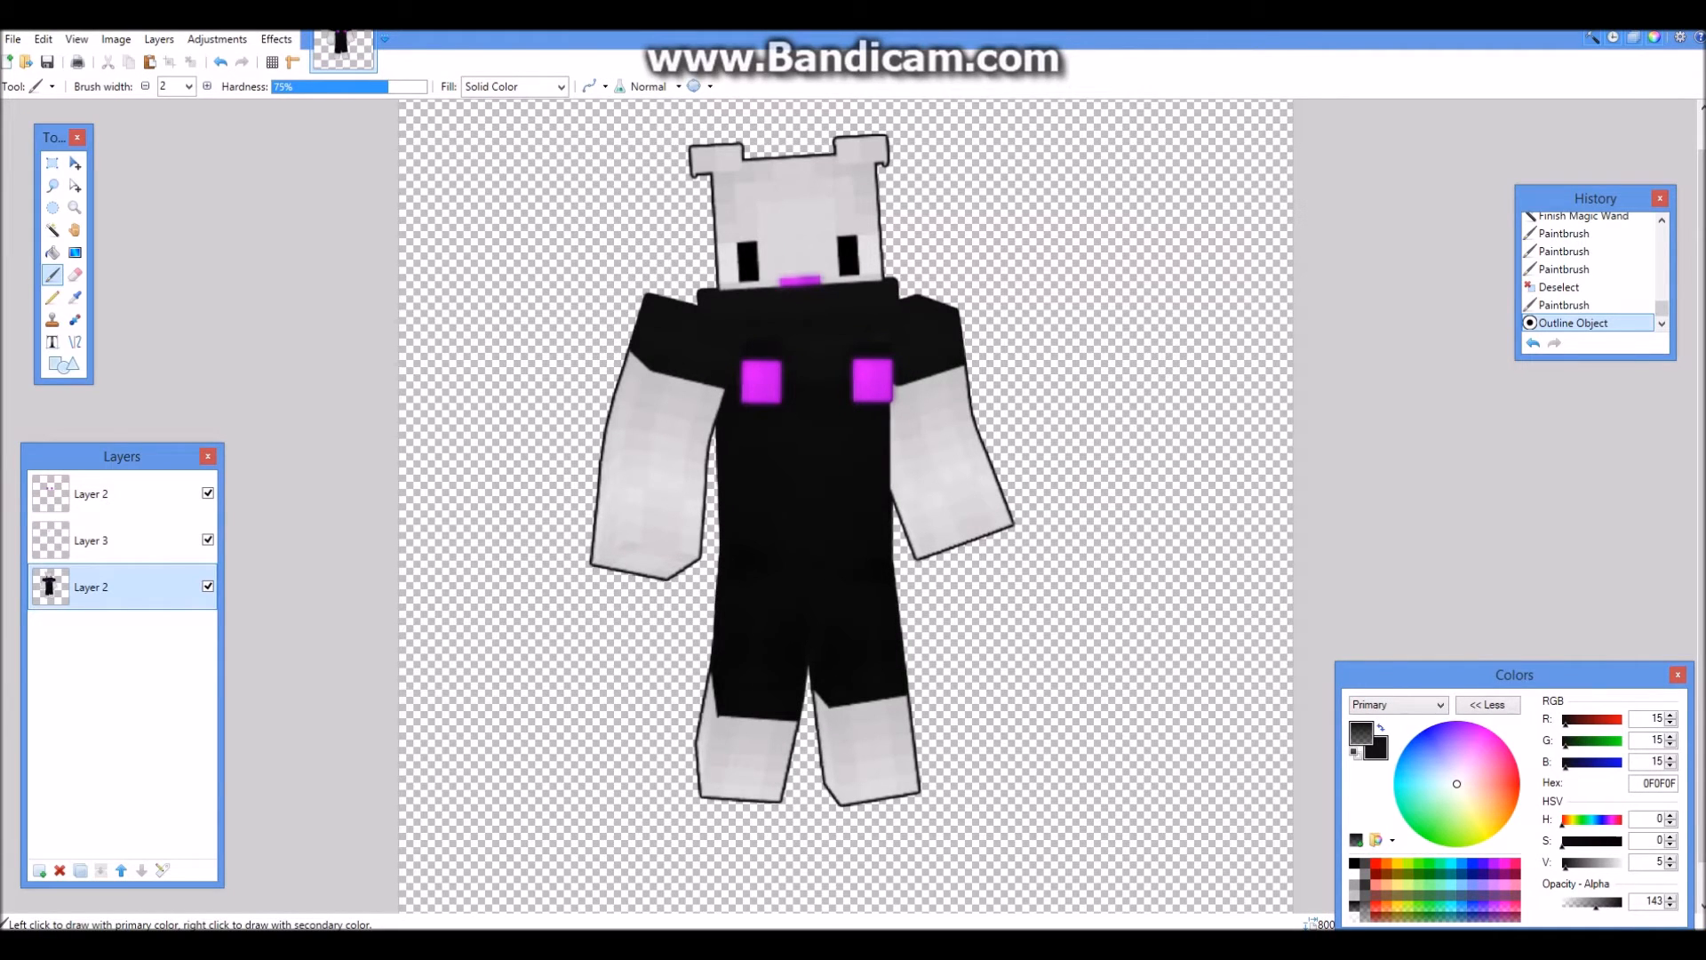
Step: Switch to File Explorer and look through the plugin files in the paint.net Effects folder under Program Files on the C: drive
key("super+e")
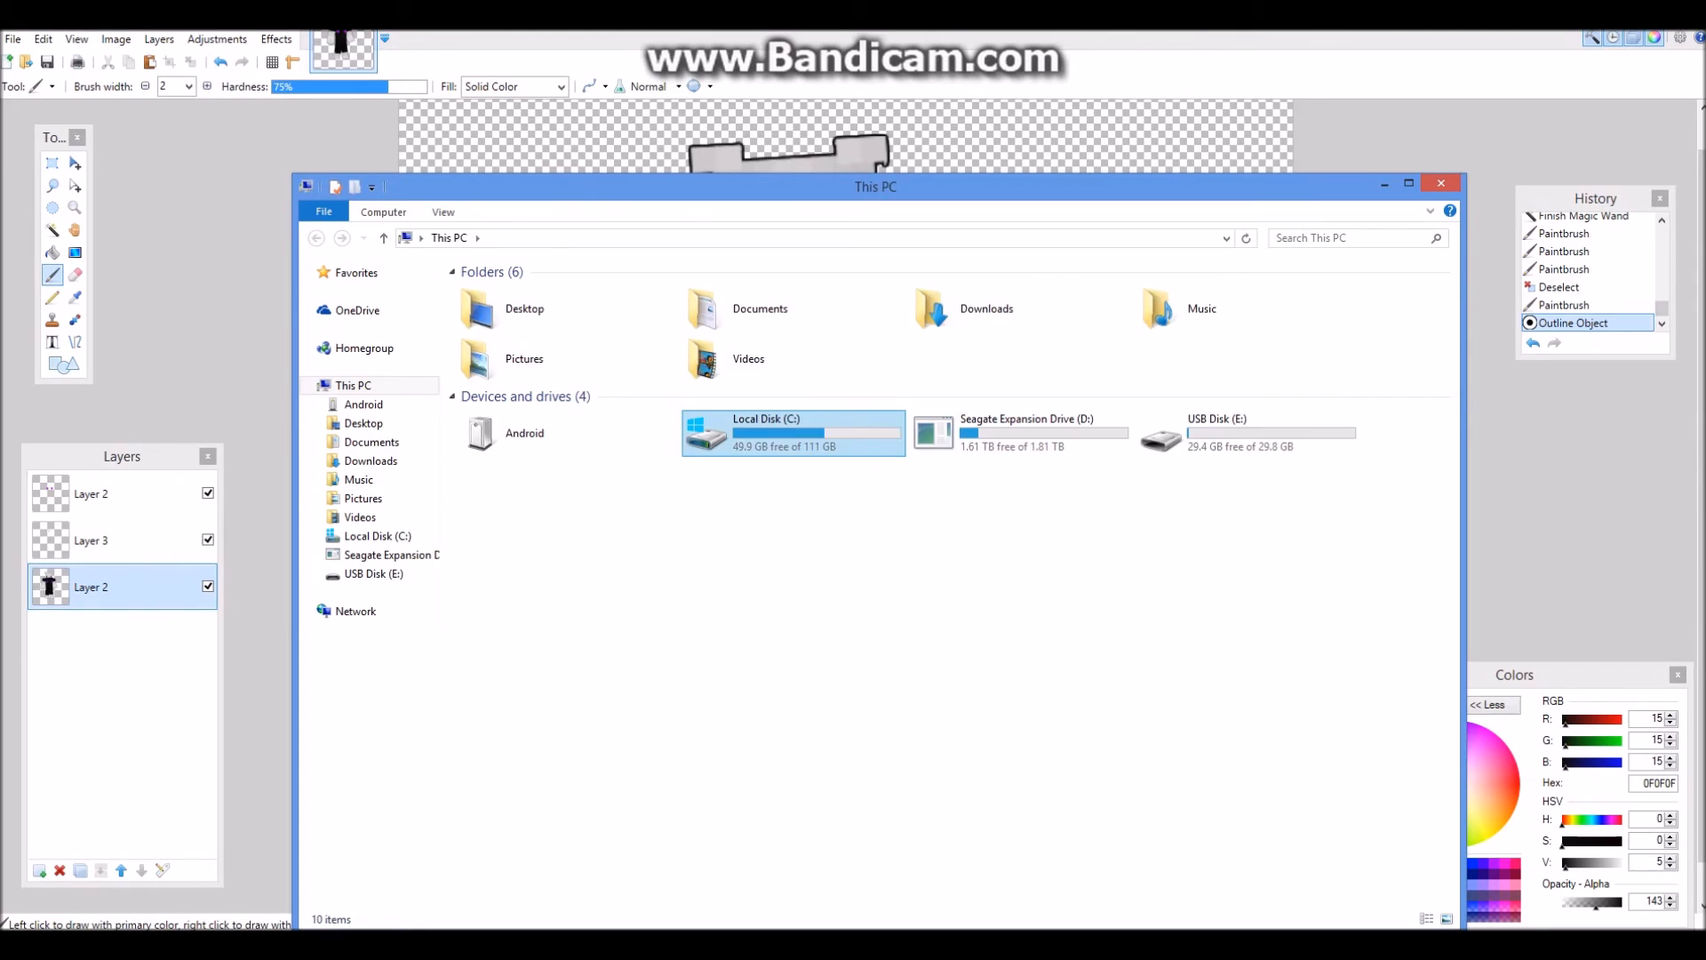
double_click(794, 433)
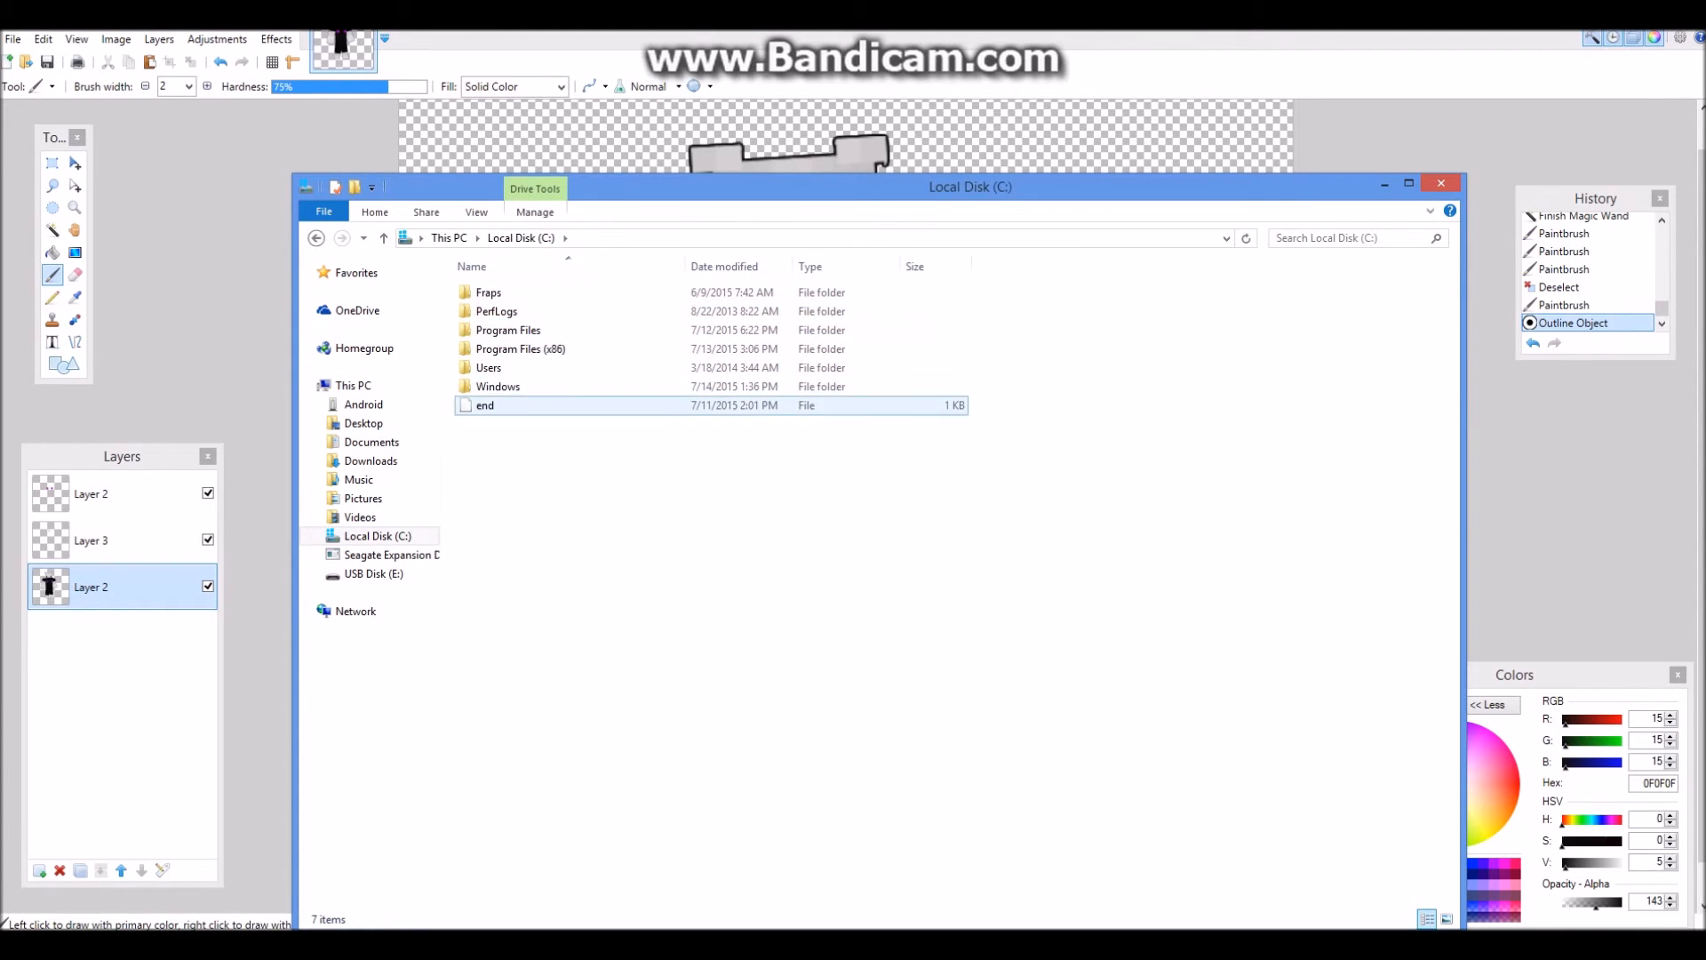
double_click(508, 329)
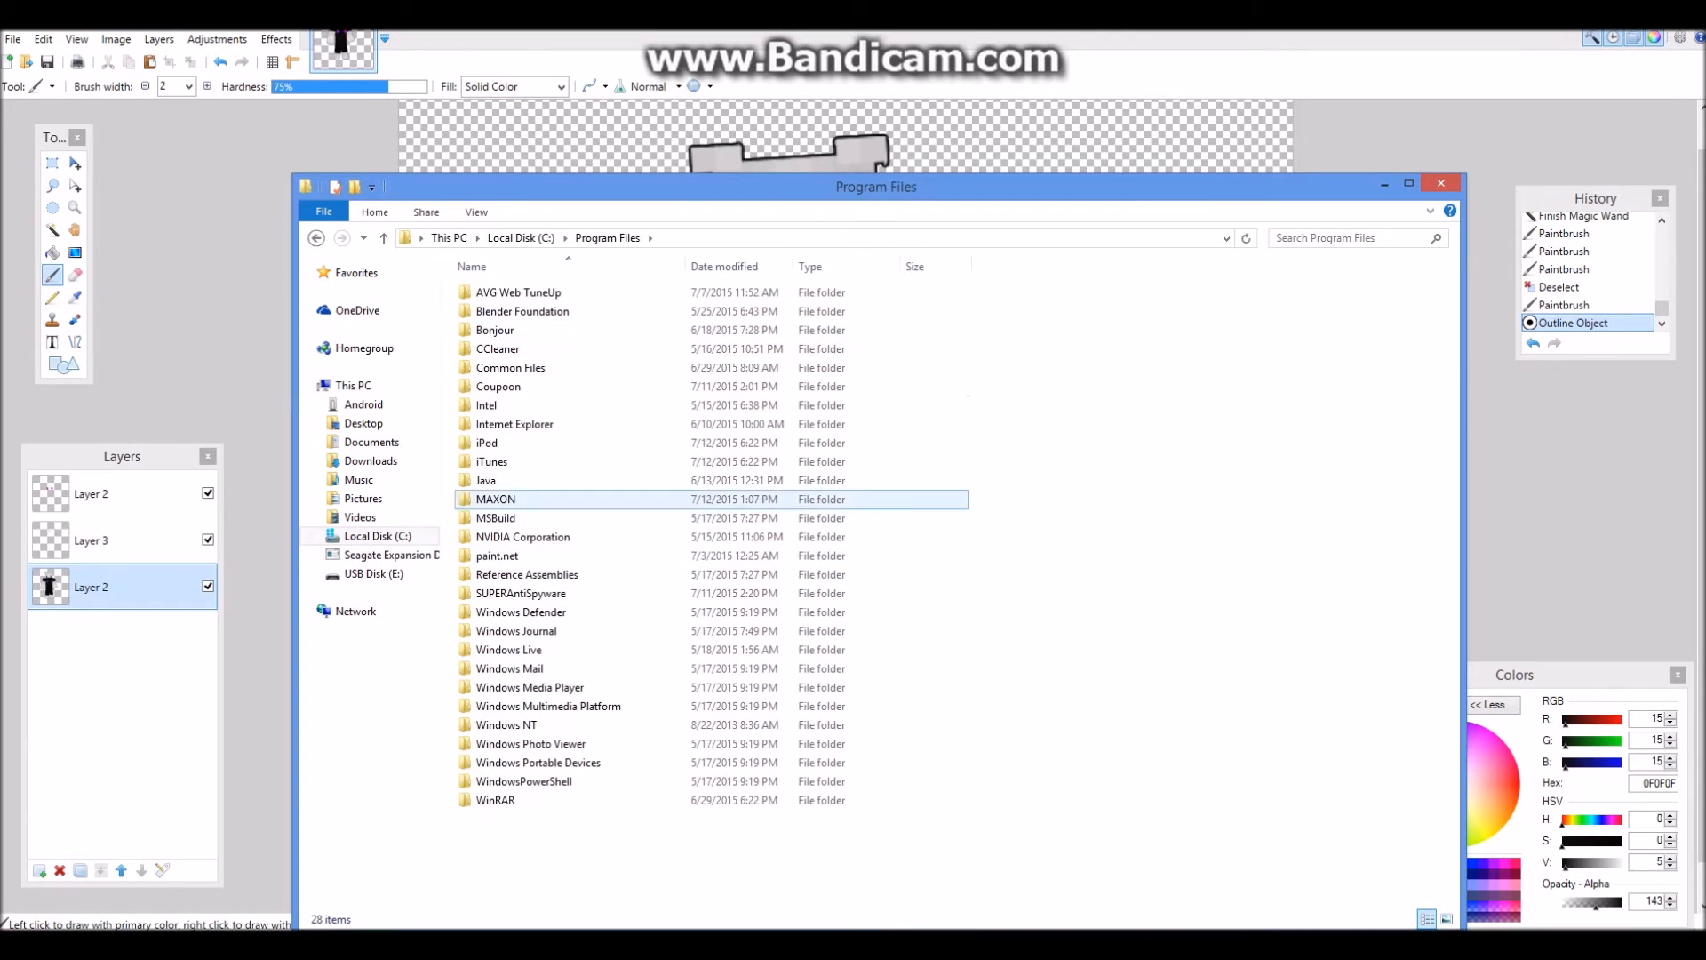
double_click(498, 555)
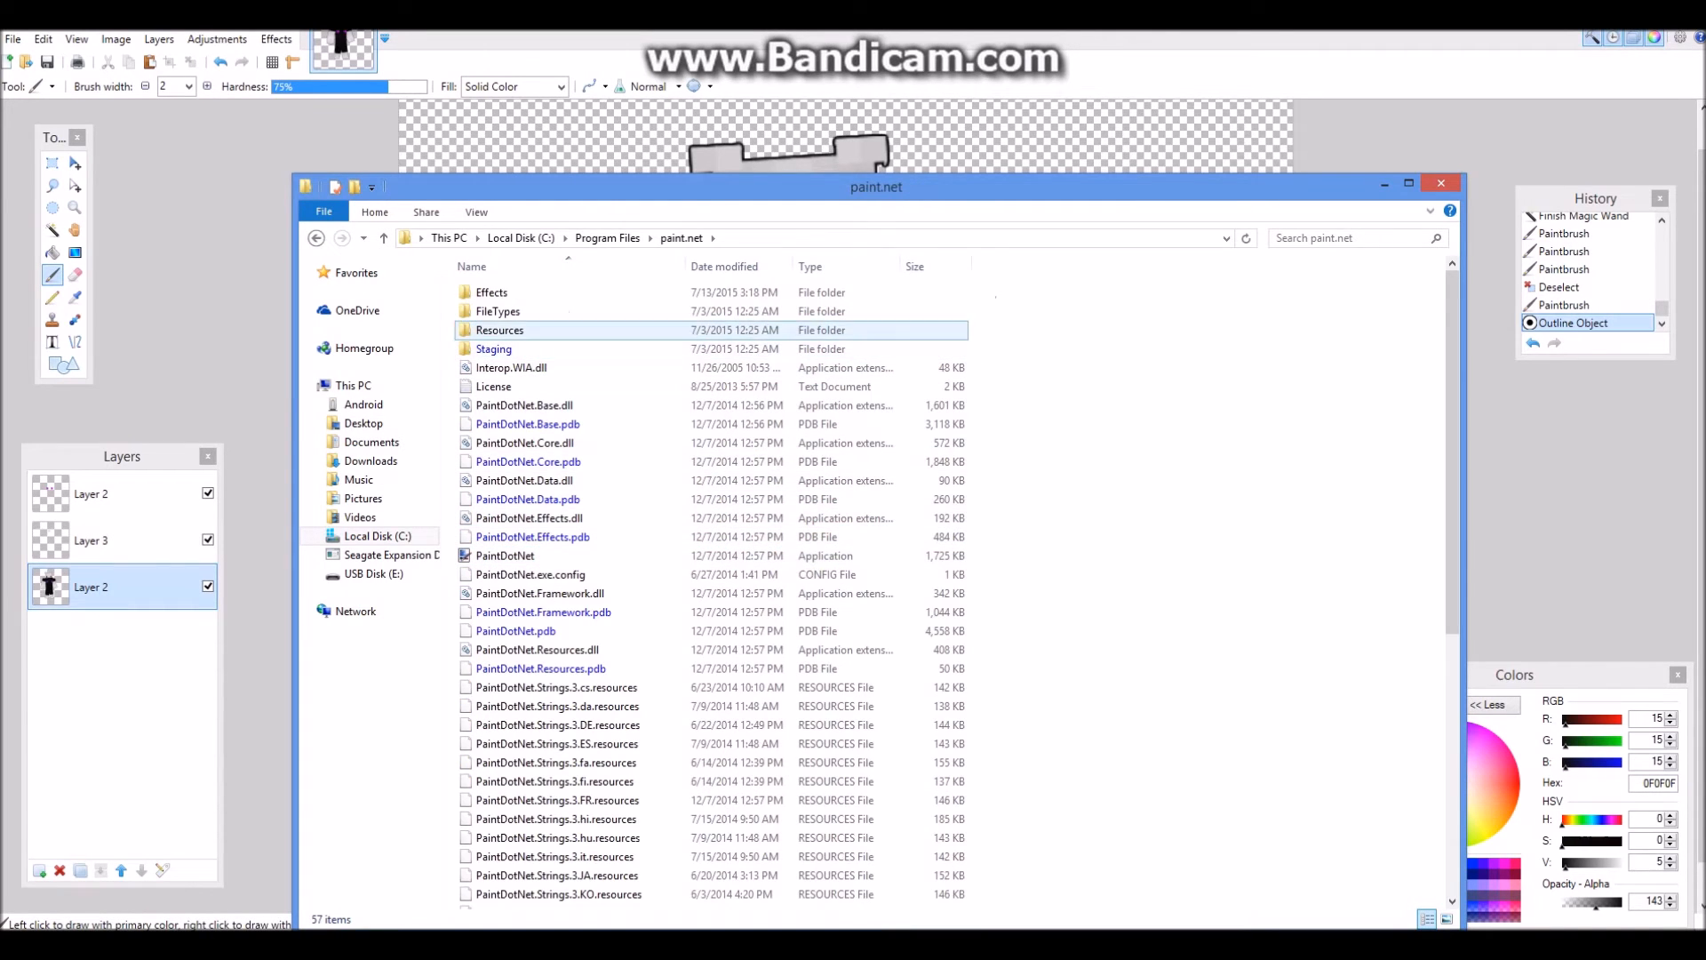
double_click(491, 292)
scroll(800, 534, "down", 5)
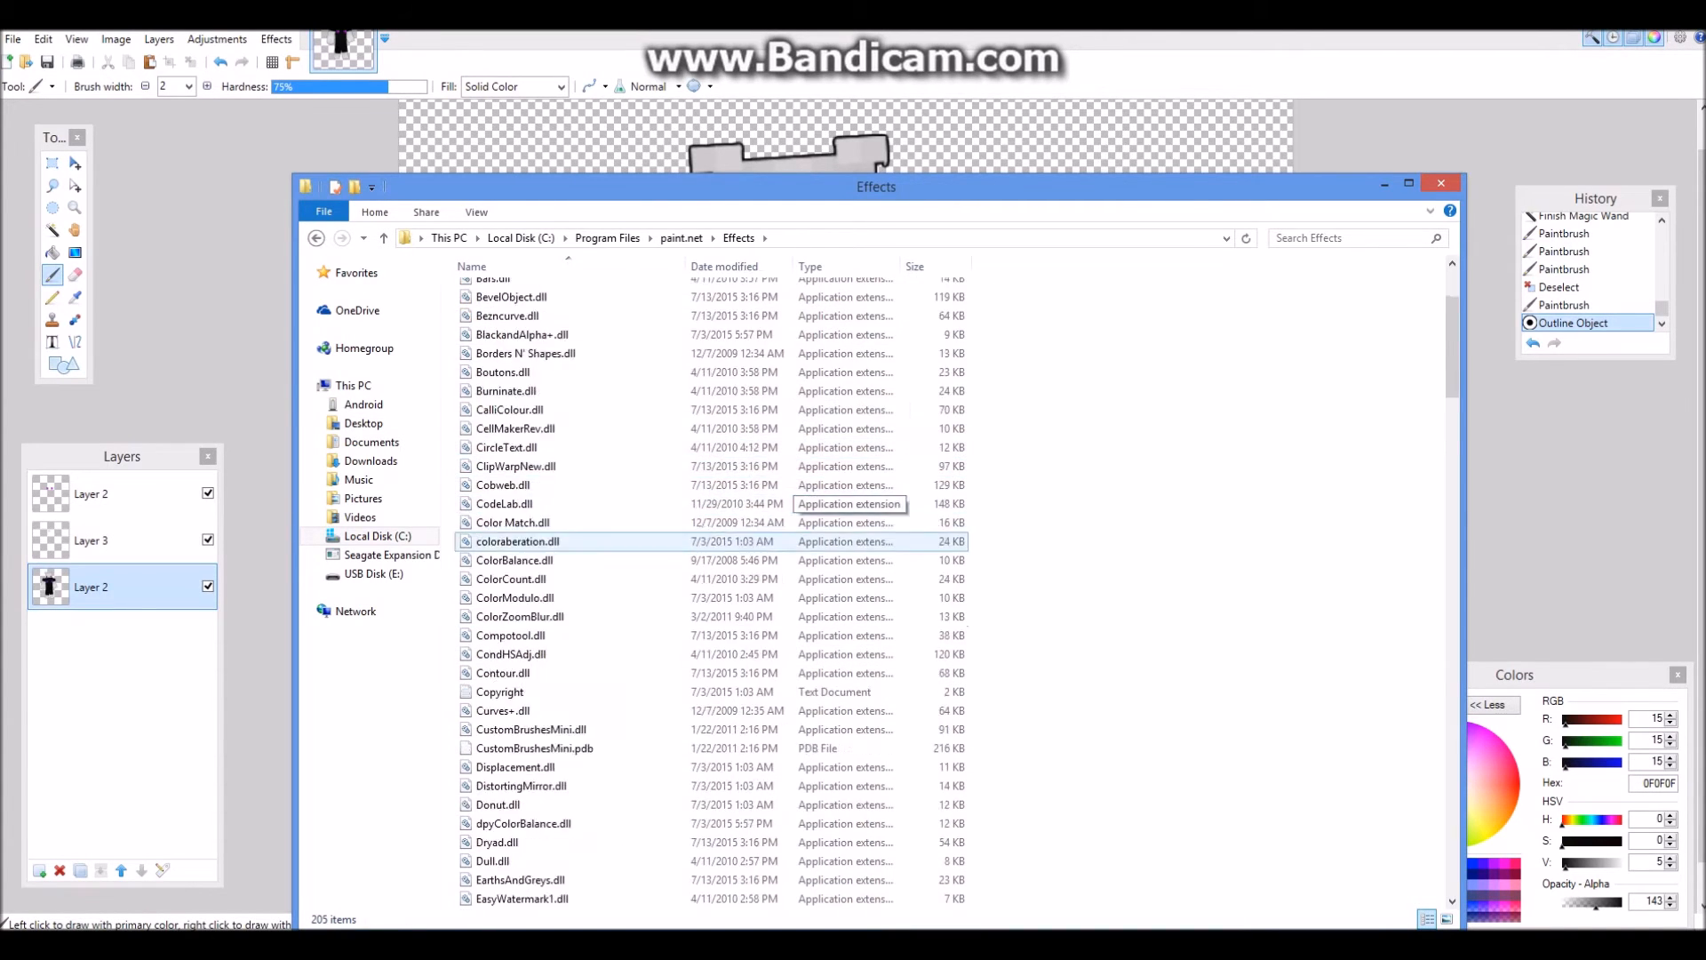
scroll(901, 505, "down", 20)
scroll(889, 533, "down", 15)
scroll(889, 533, "up", 20)
scroll(711, 538, "up", 20)
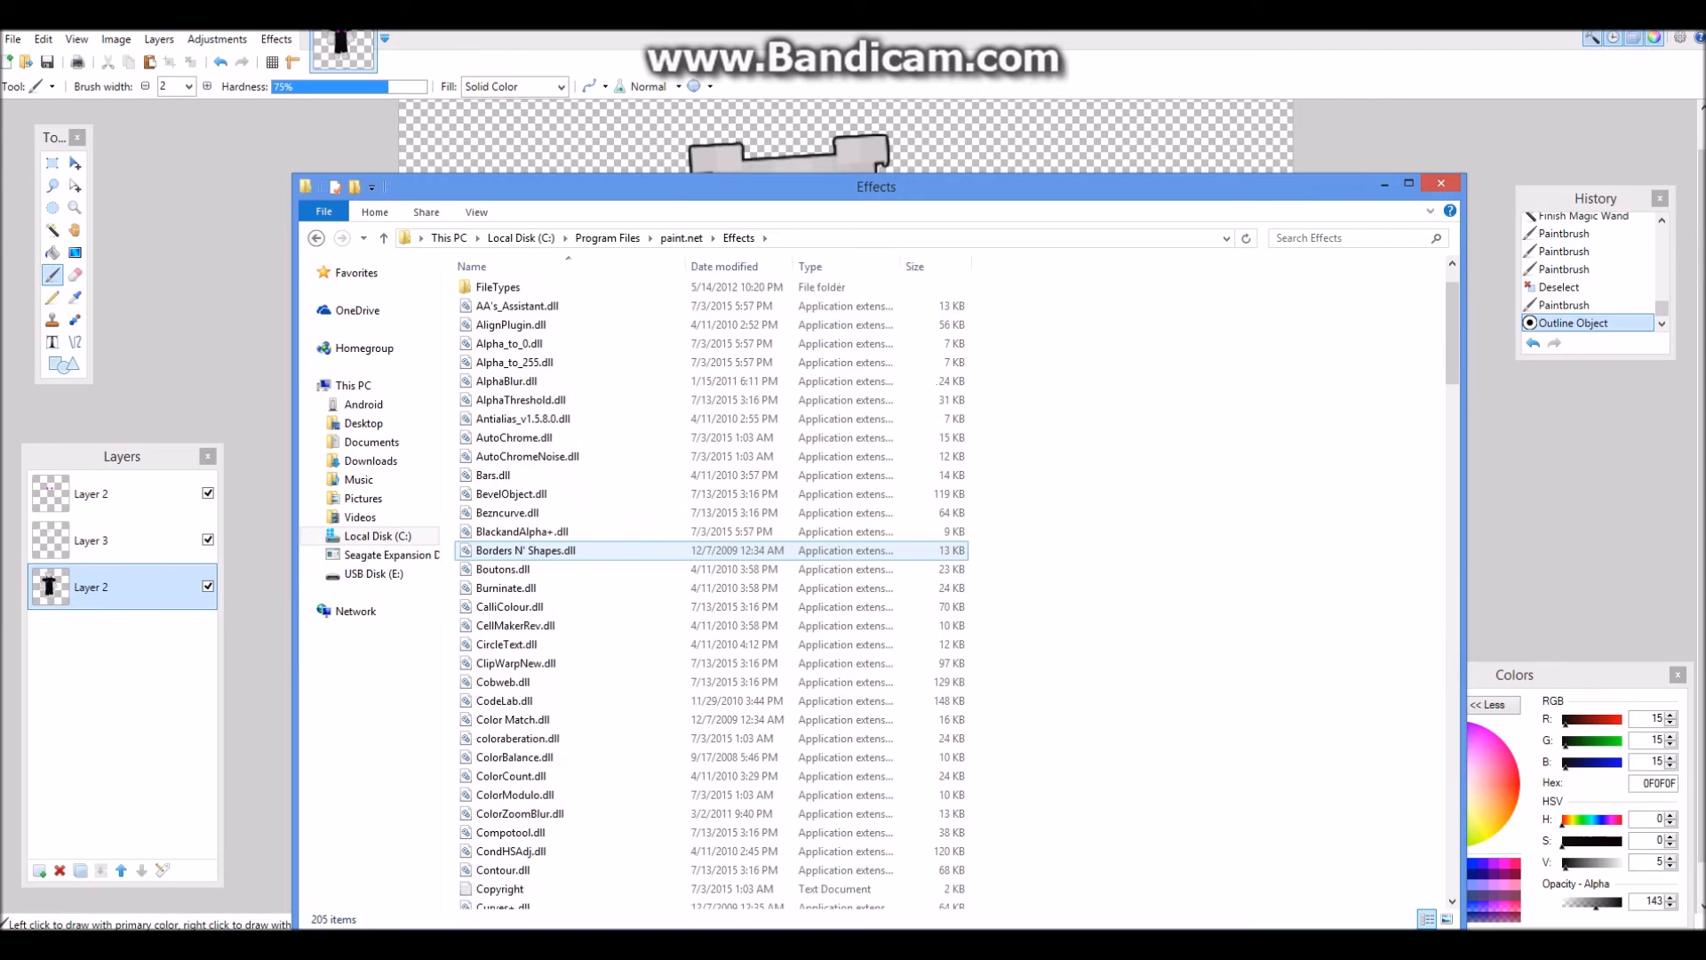
scroll(711, 550, "up", 1)
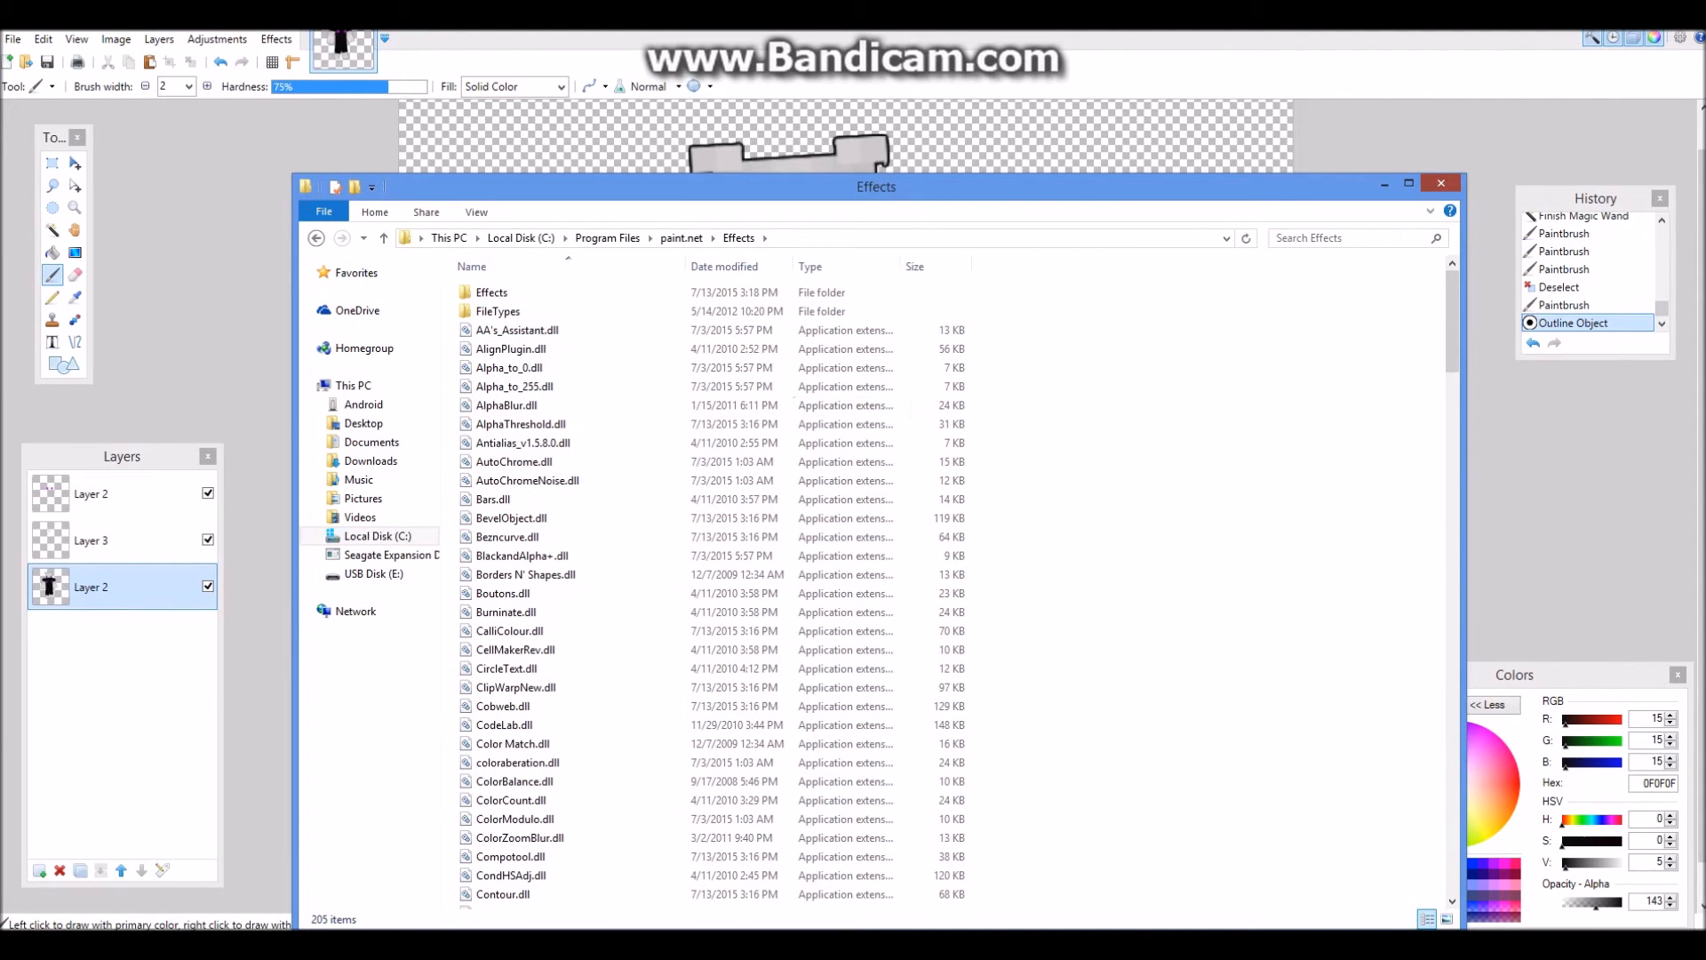
left_click(1440, 183)
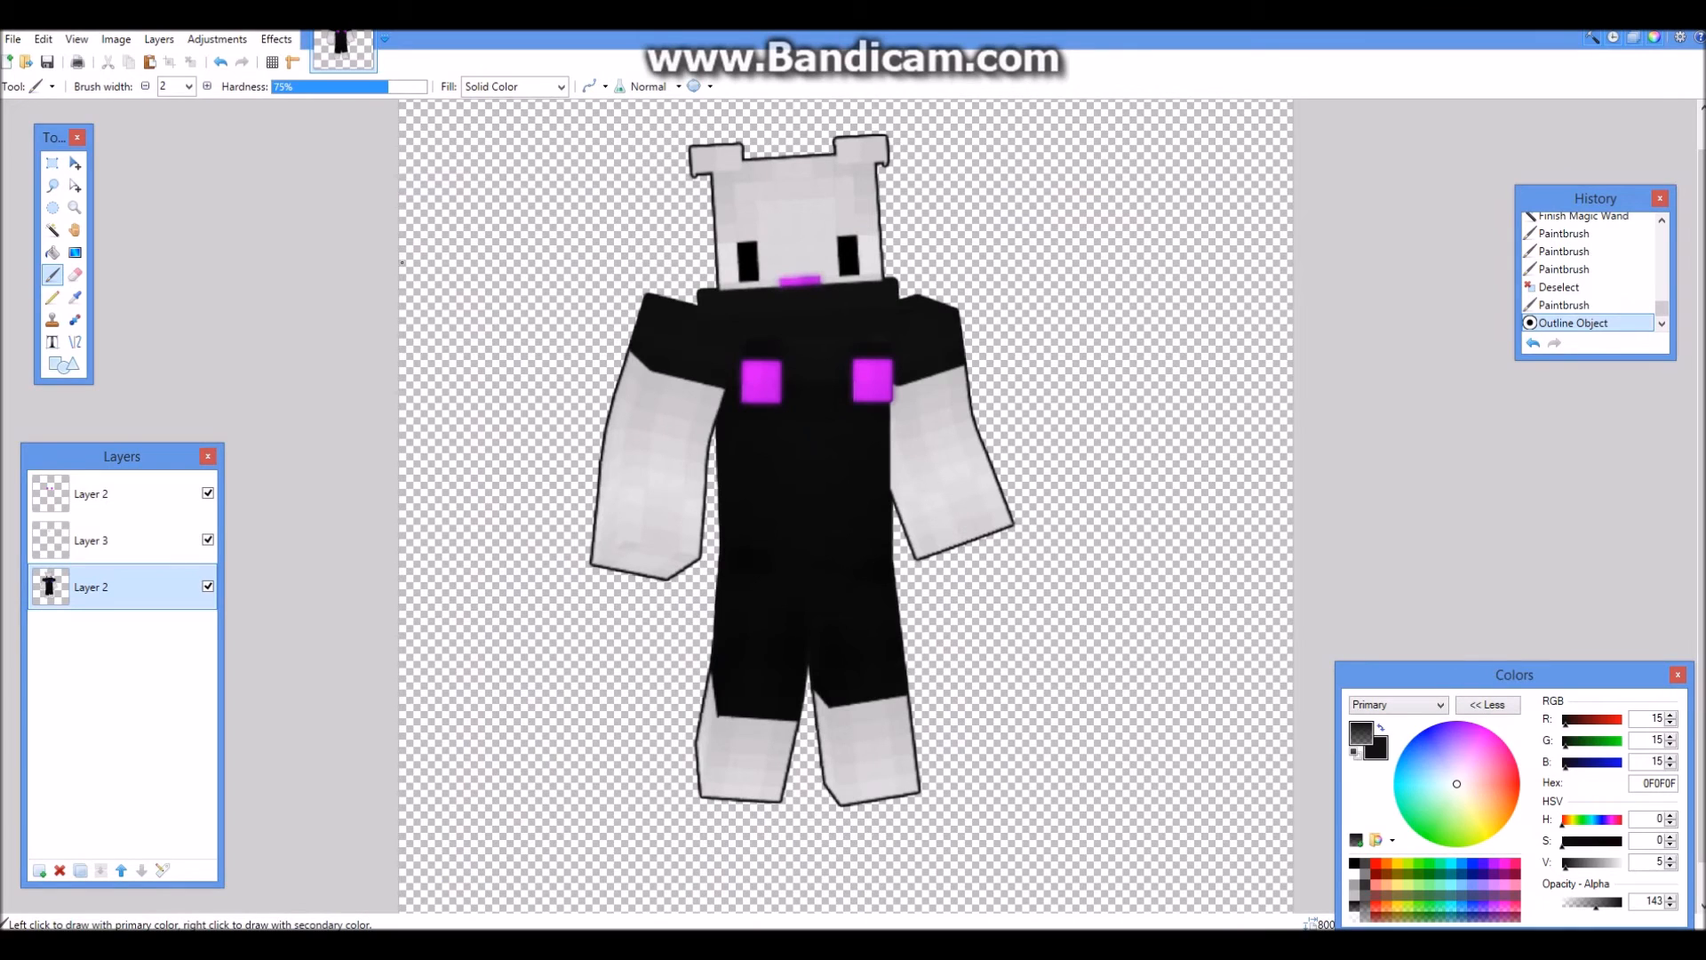
Step: Apply the Soften Portrait effect to the outlined character layer
left_click(277, 39)
mouse_move(302, 263)
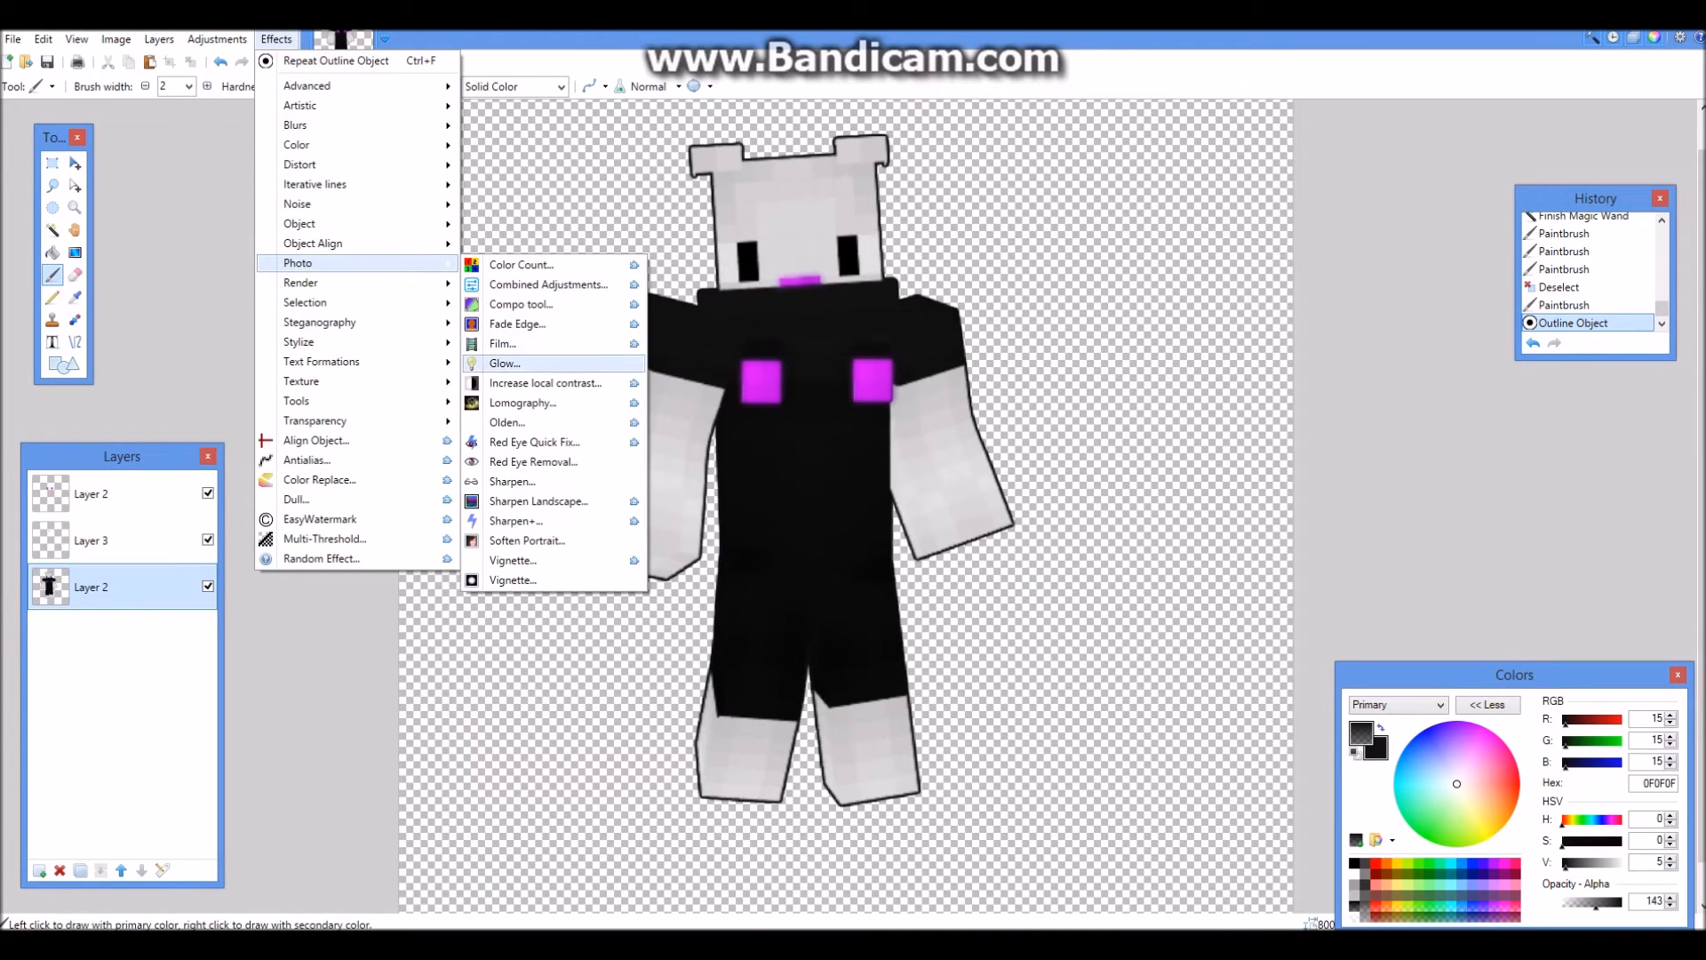
left_click(527, 540)
left_click_drag(853, 373, 1294, 371)
left_click(1335, 553)
Step: Examine the softened character's outline, face, arms and shirt closely and as a whole
scroll(1002, 551, "down", 2)
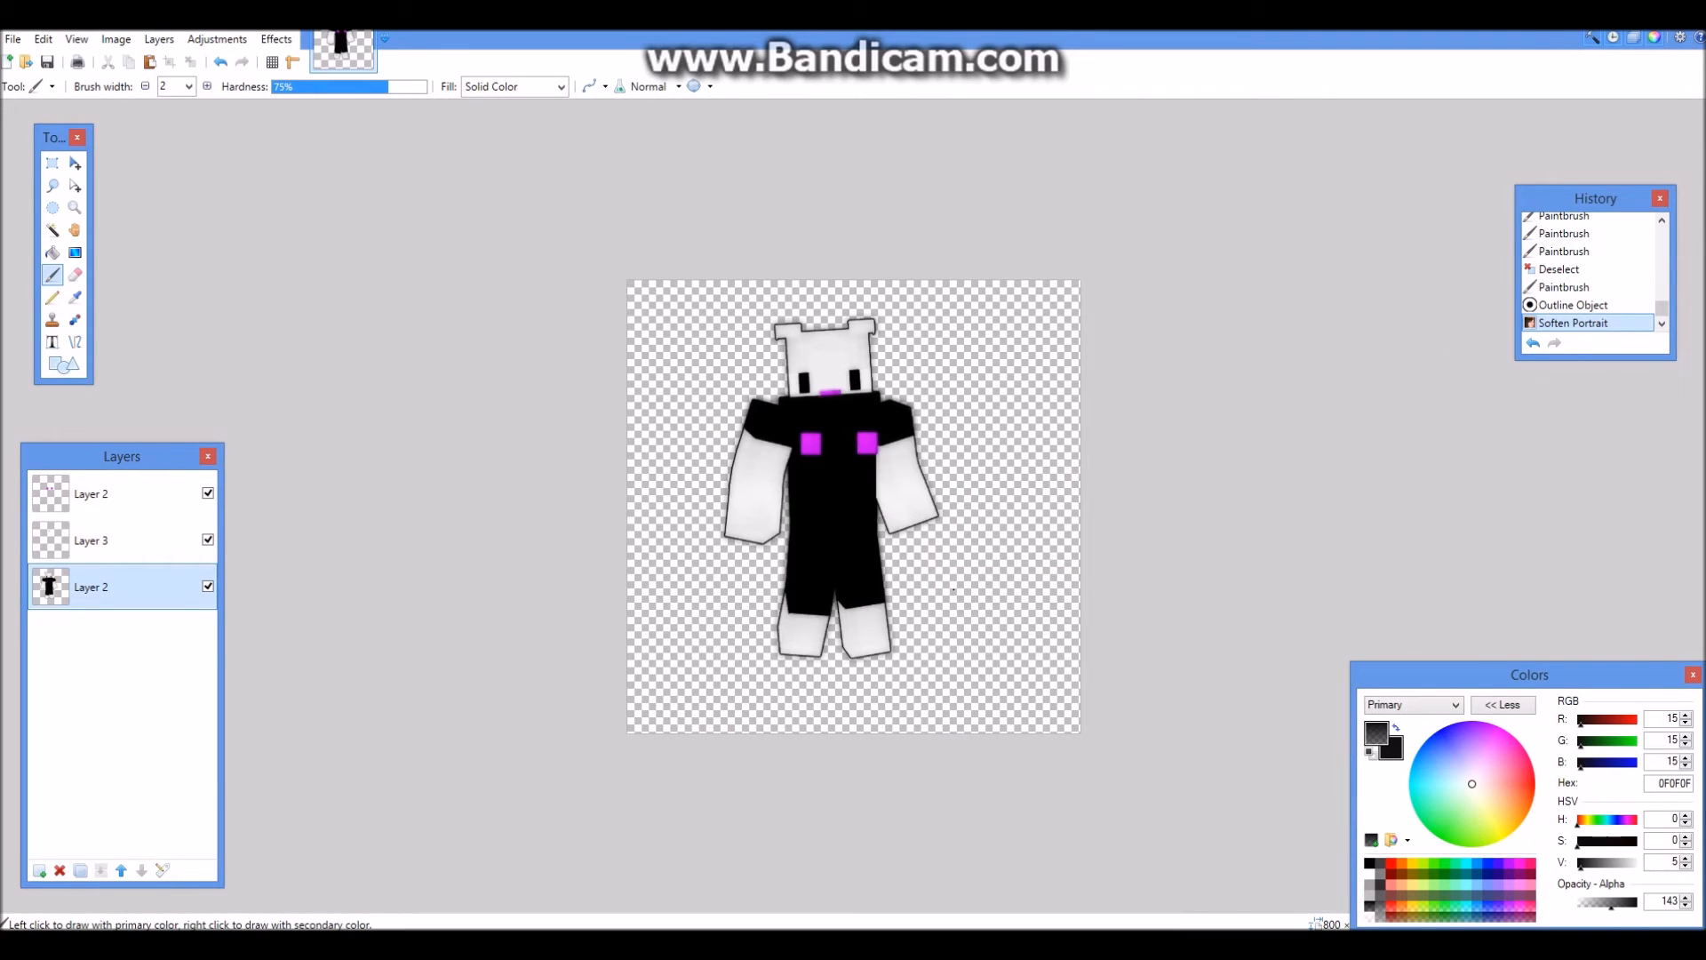
scroll(864, 569, "up", 1)
scroll(844, 551, "up", 1)
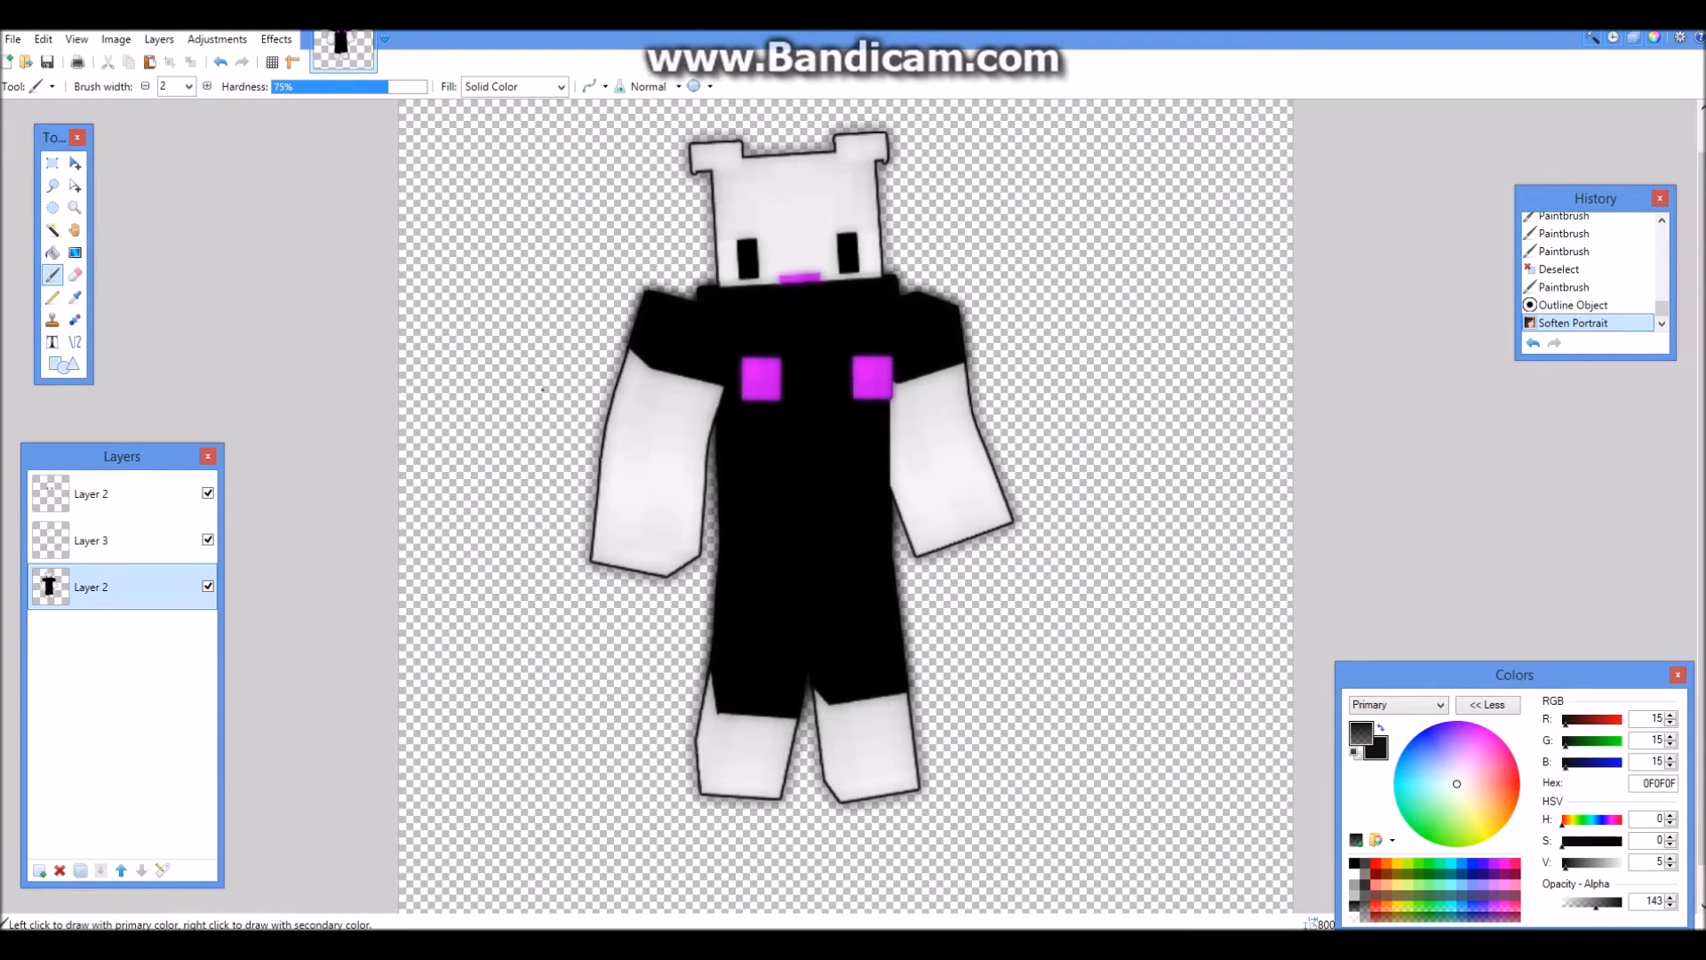
scroll(543, 391, "down", 2)
scroll(854, 507, "down", 1)
scroll(820, 497, "down", 1)
scroll(820, 525, "up", 3)
scroll(816, 523, "up", 1)
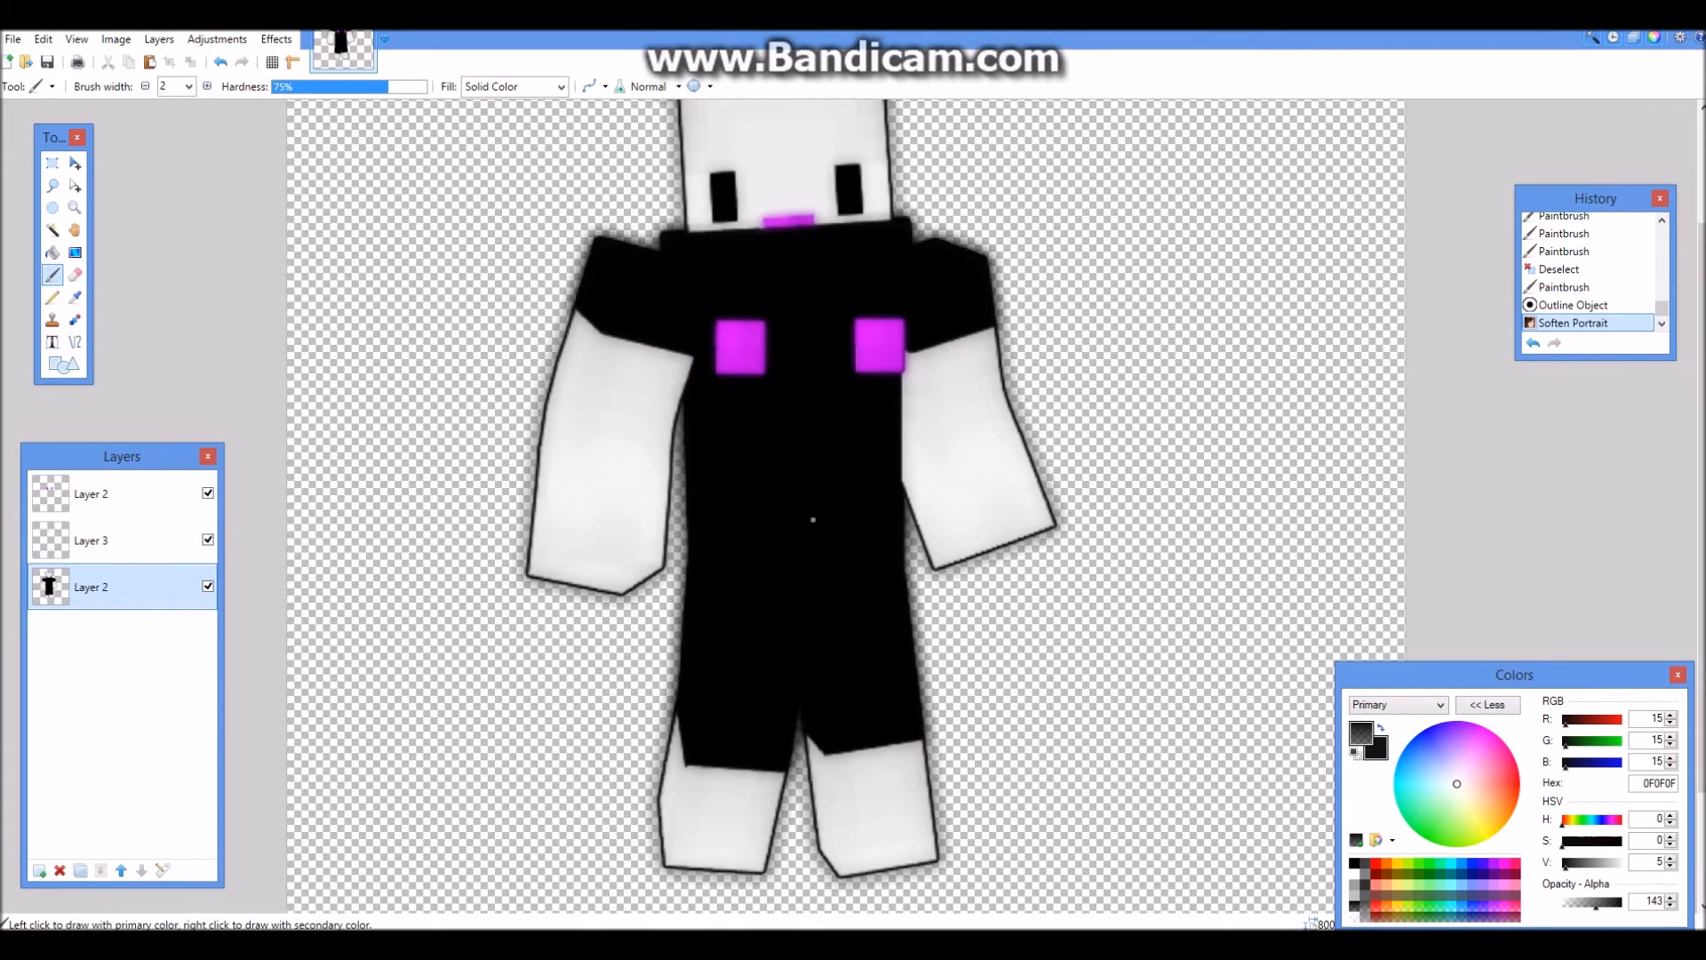
scroll(802, 513, "up", 1)
scroll(801, 513, "down", 2)
scroll(801, 514, "up", 4)
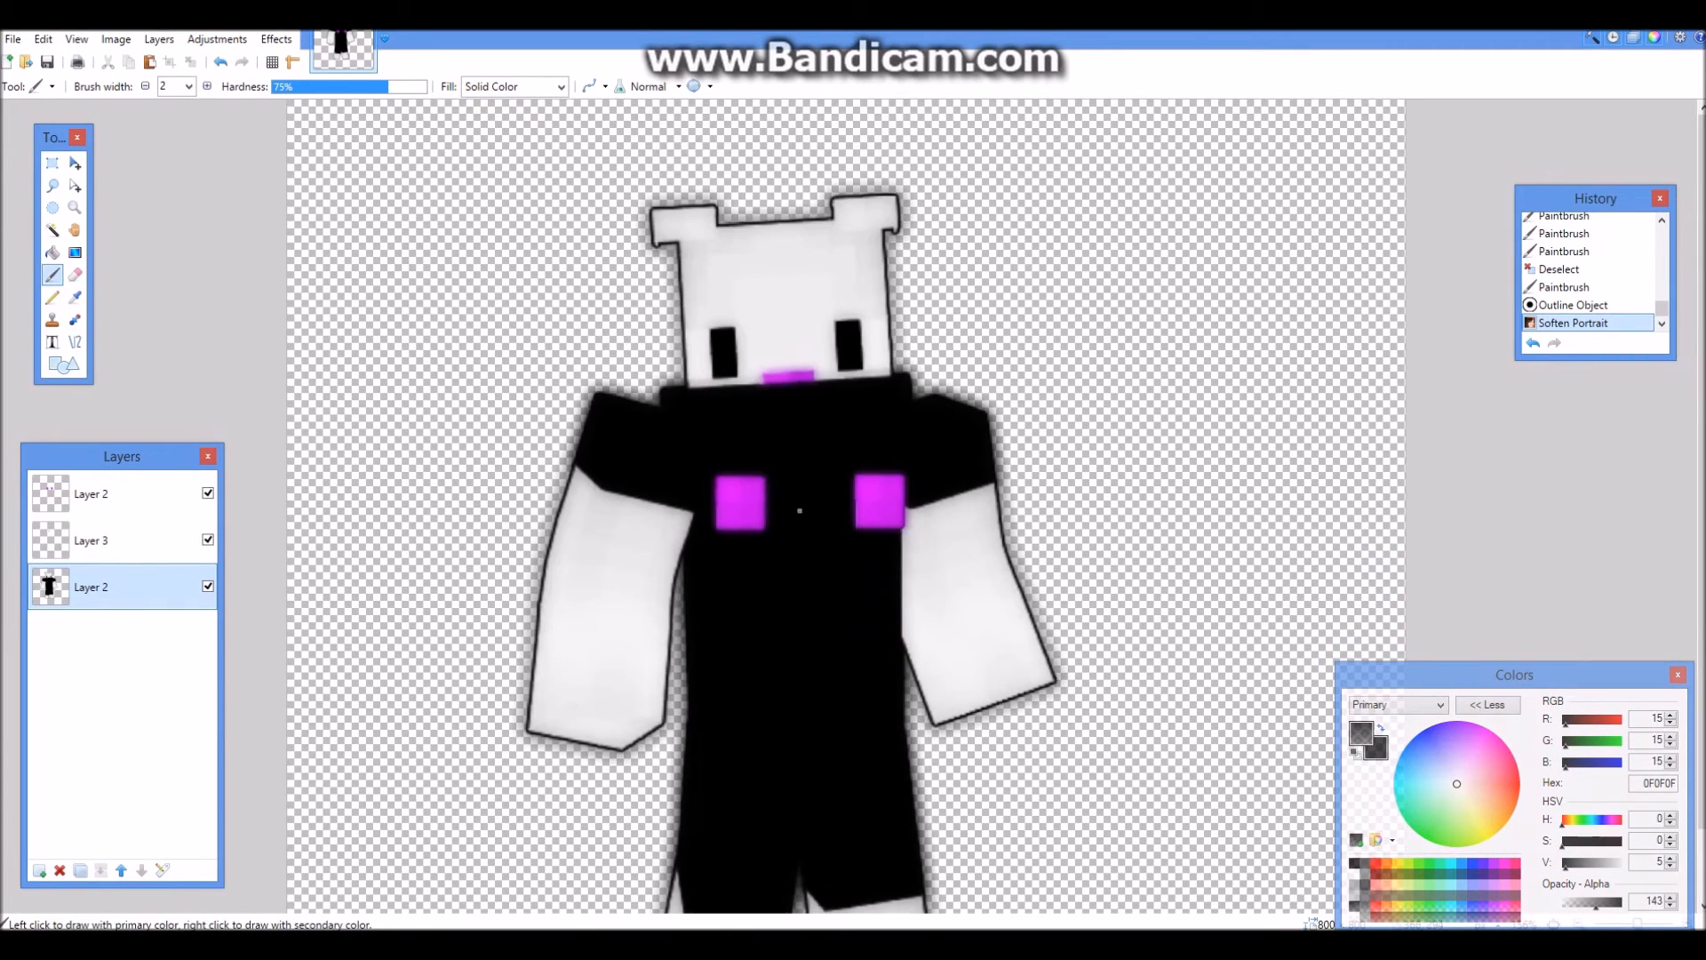
scroll(801, 513, "down", 2)
scroll(800, 511, "up", 3)
scroll(800, 510, "up", 3)
scroll(800, 510, "down", 4)
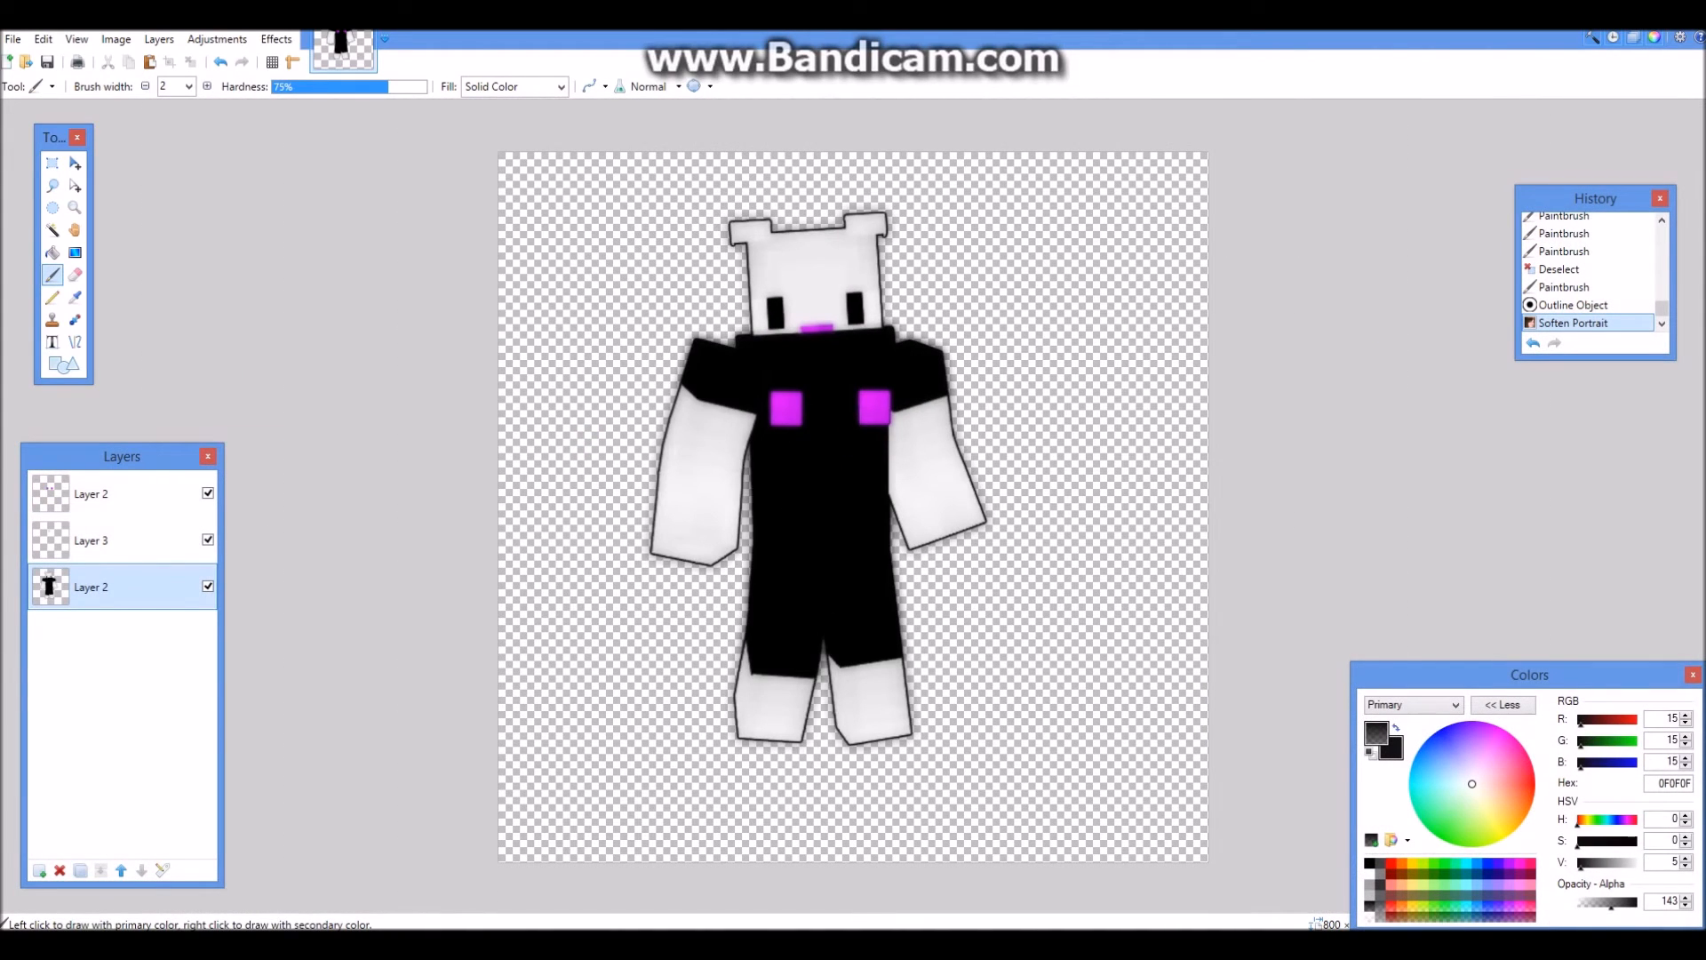
Step: Merge the two upper detail layers down into the character layer
left_click(122, 493)
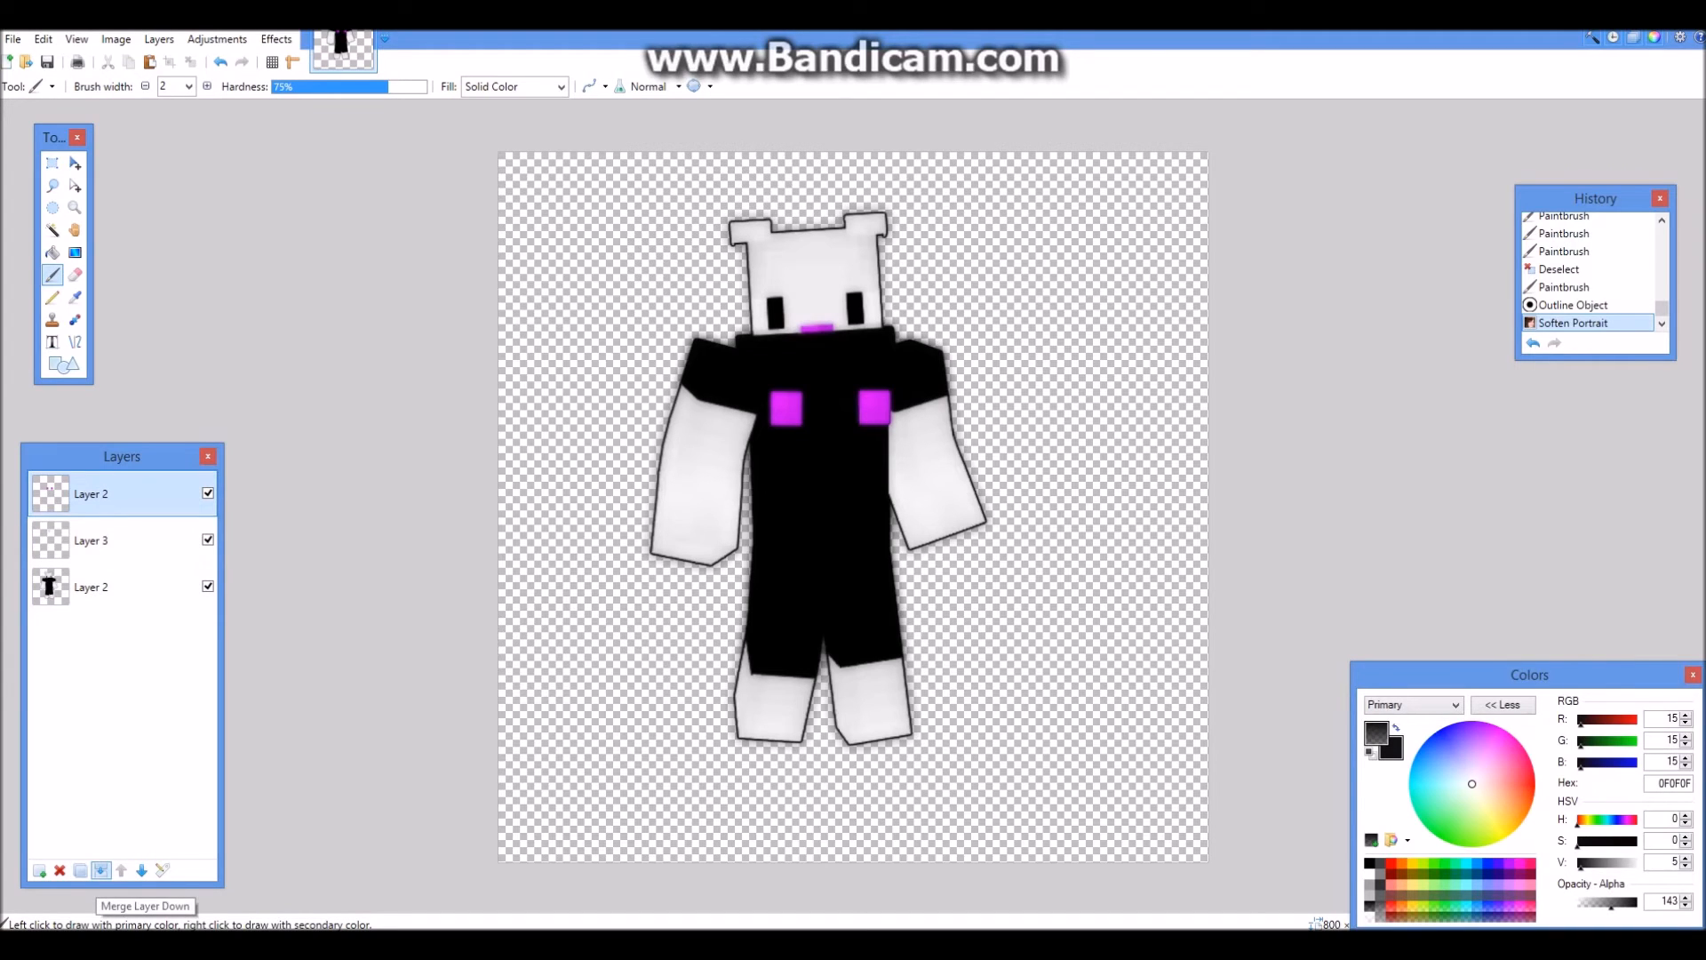
left_click(102, 871)
left_click(101, 871)
scroll(849, 533, "up", 2)
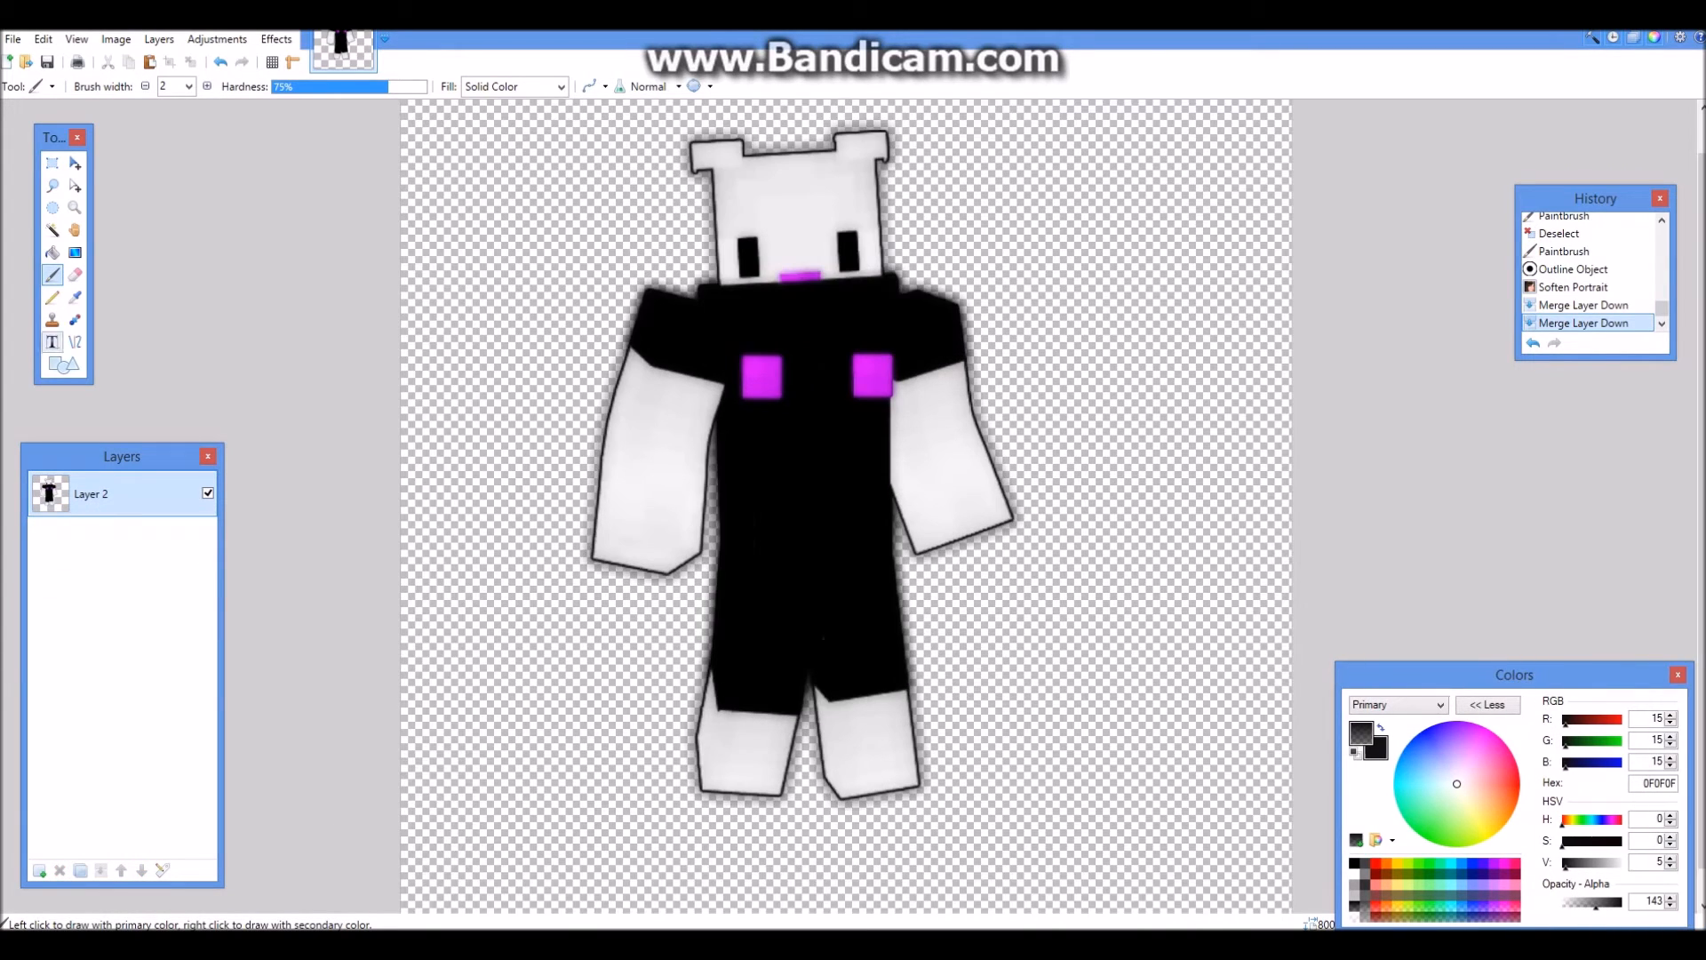
Step: Scale the whole character image proportionally to about 1266 × 1266 px and reposition it near the canvas centre
left_click(75, 164)
scroll(849, 507, "down", 3)
left_click(1165, 817)
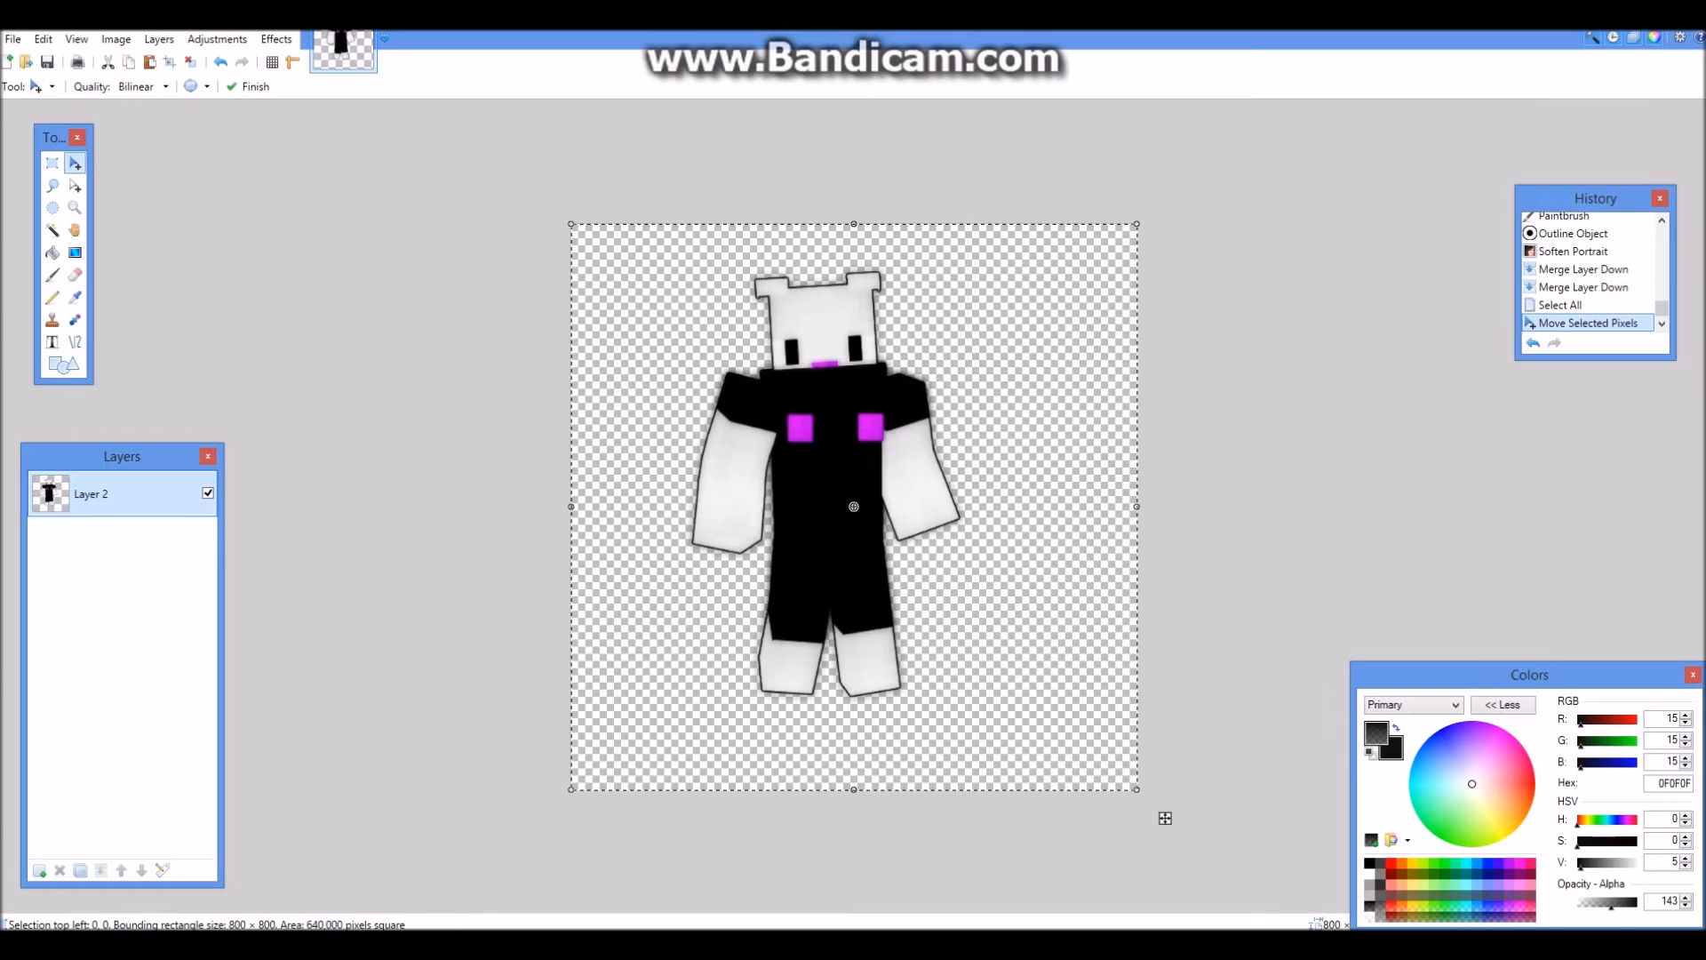
left_click_drag(571, 788, 411, 951)
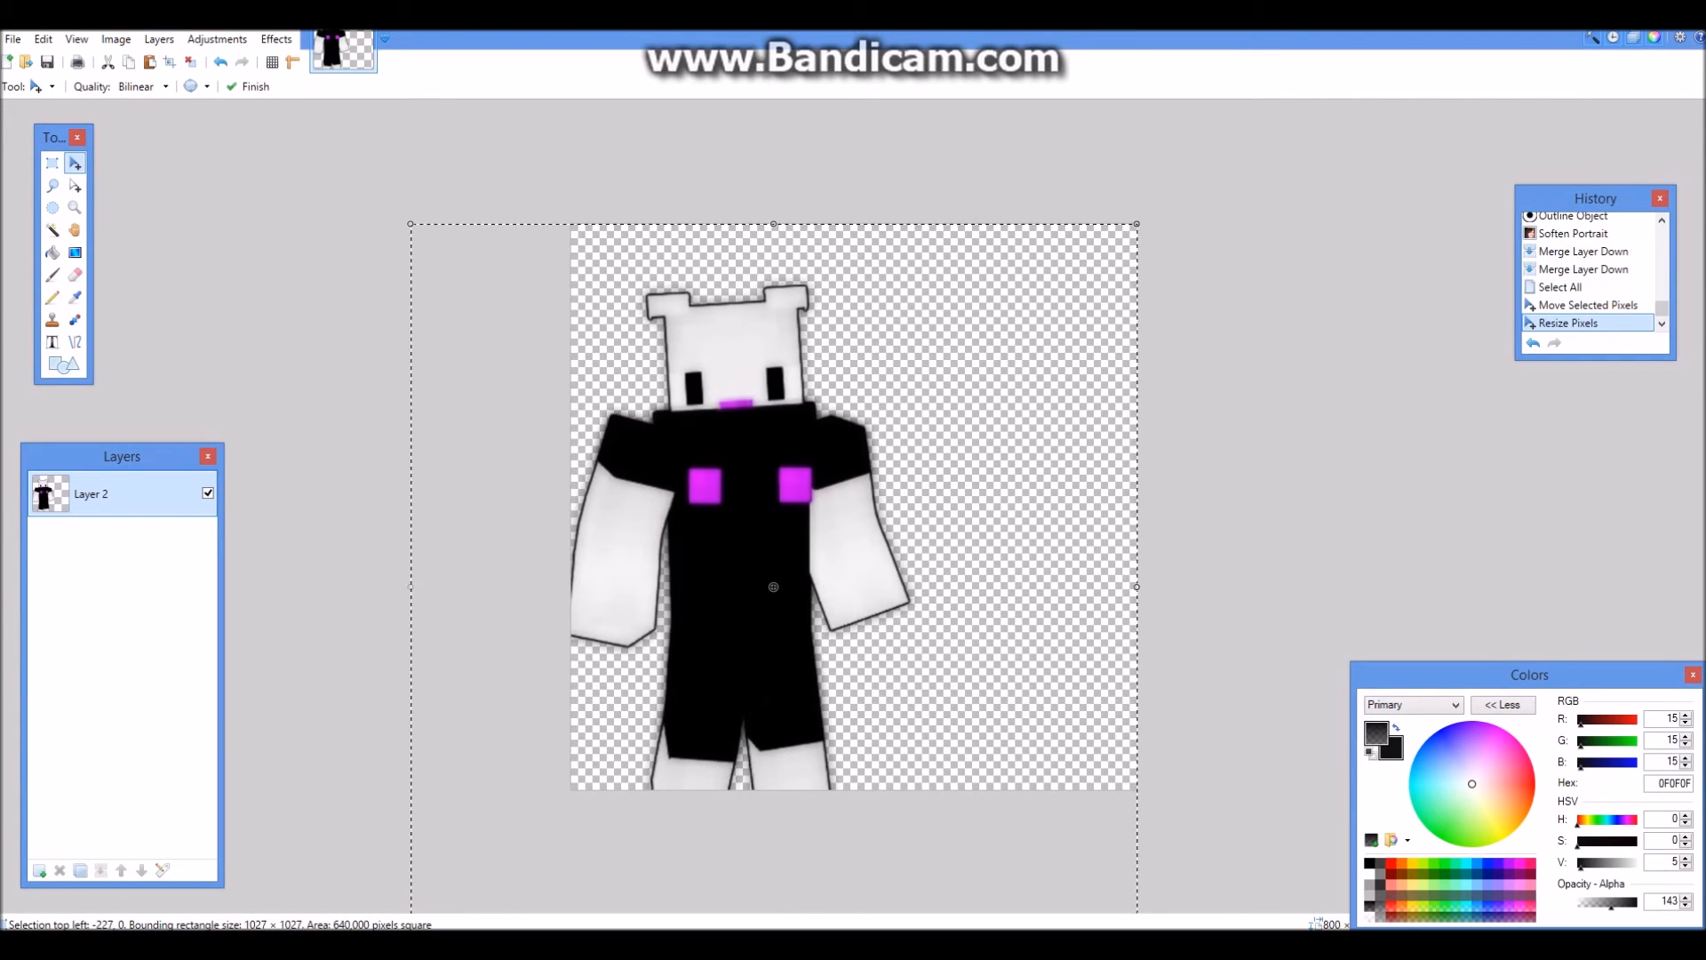
left_click_drag(1145, 227, 1303, 244)
mouse_move(871, 550)
left_mouse_down()
mouse_move(897, 560)
mouse_move(880, 531)
left_mouse_up()
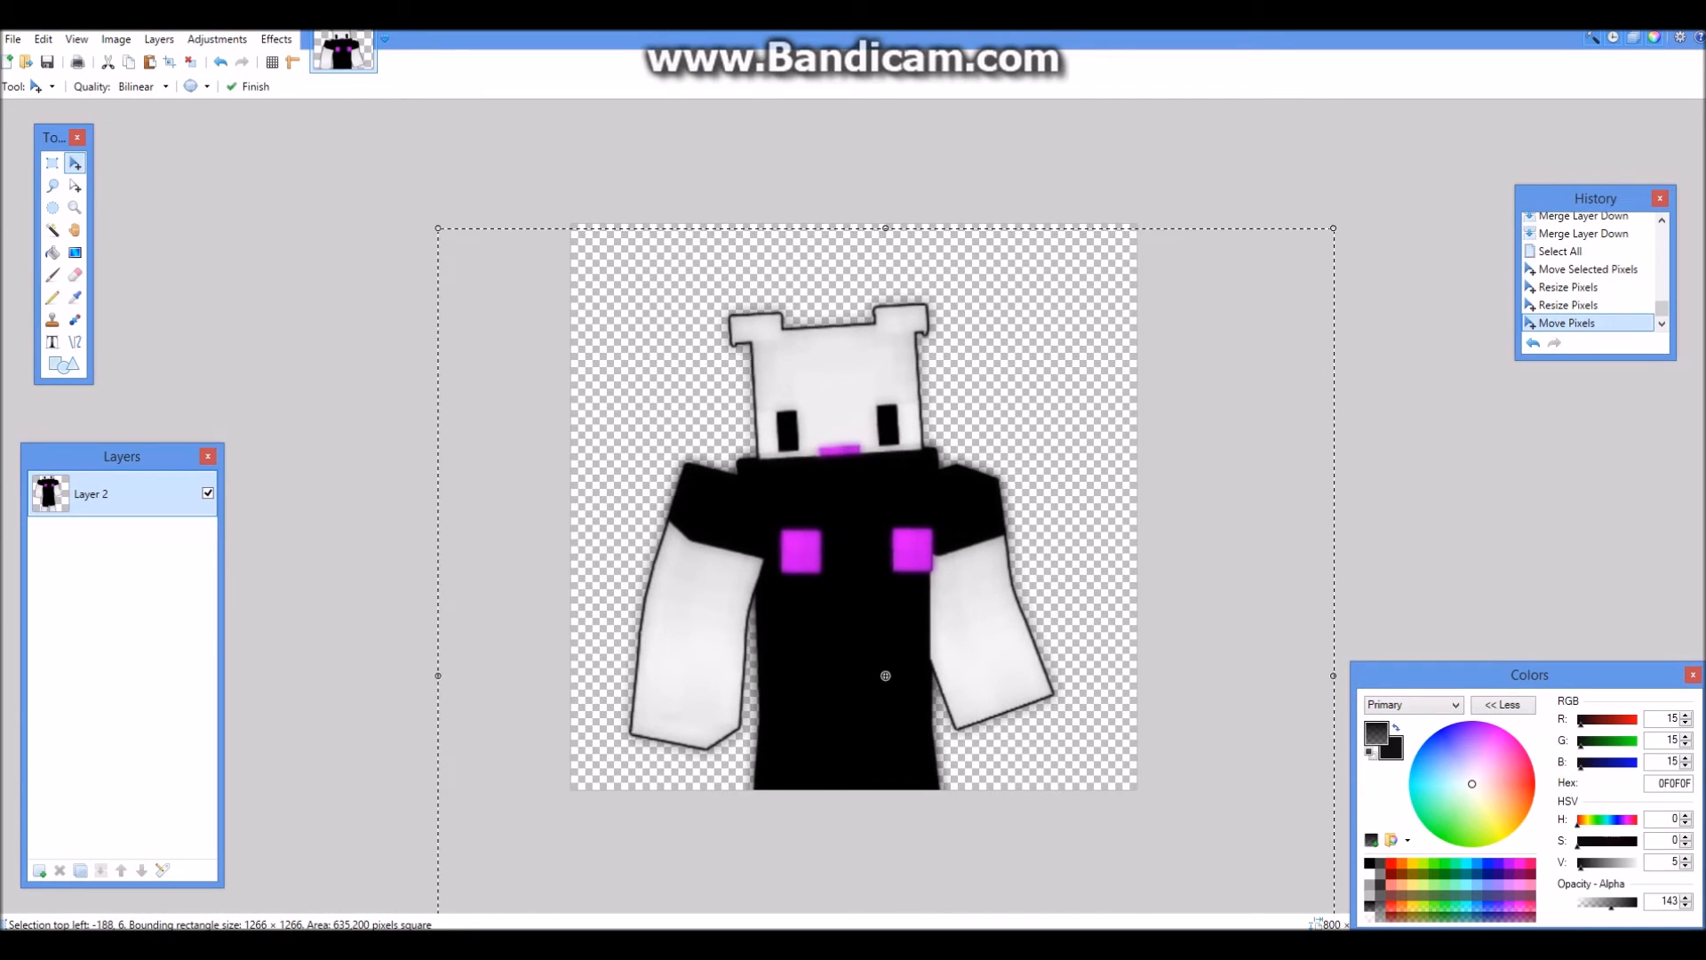
Step: Enlarge the character further so the upper body fills the canvas, centre it with both arms inside, and deselect
left_click_drag(1334, 227, 1439, 130)
mouse_move(888, 506)
left_mouse_down()
mouse_move(858, 547)
mouse_move(863, 524)
left_mouse_up()
key("ctrl+d")
scroll(854, 506, "down", 4)
scroll(854, 506, "up", 4)
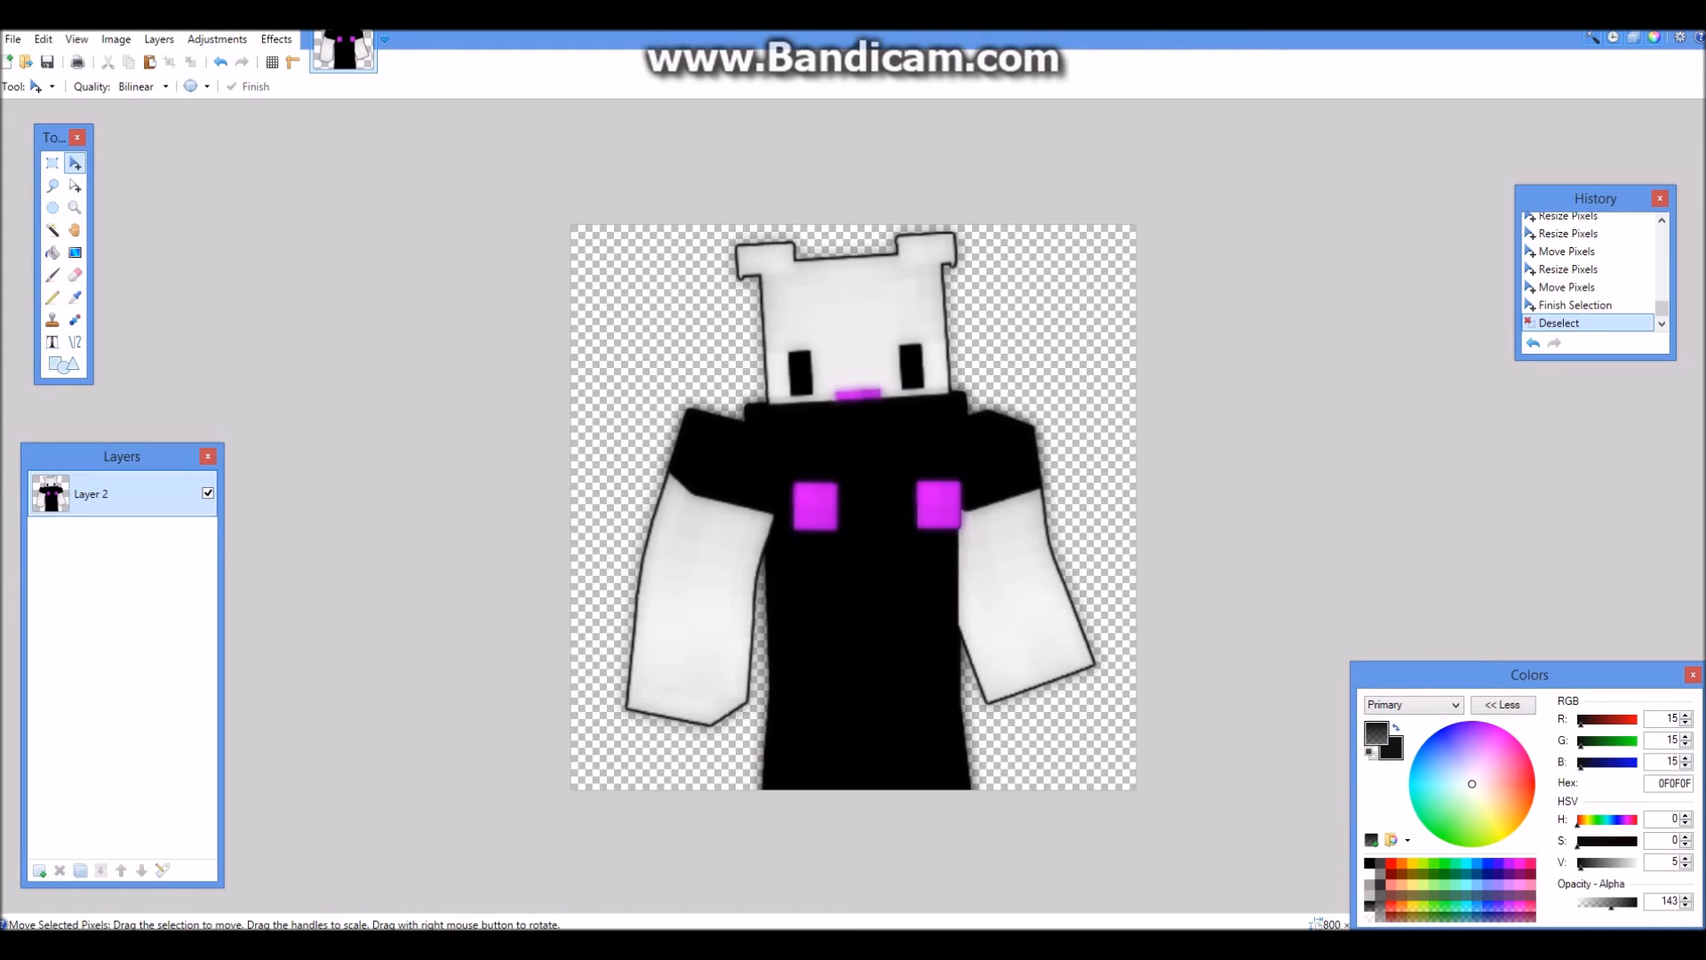
left_click(39, 870)
left_click(60, 870)
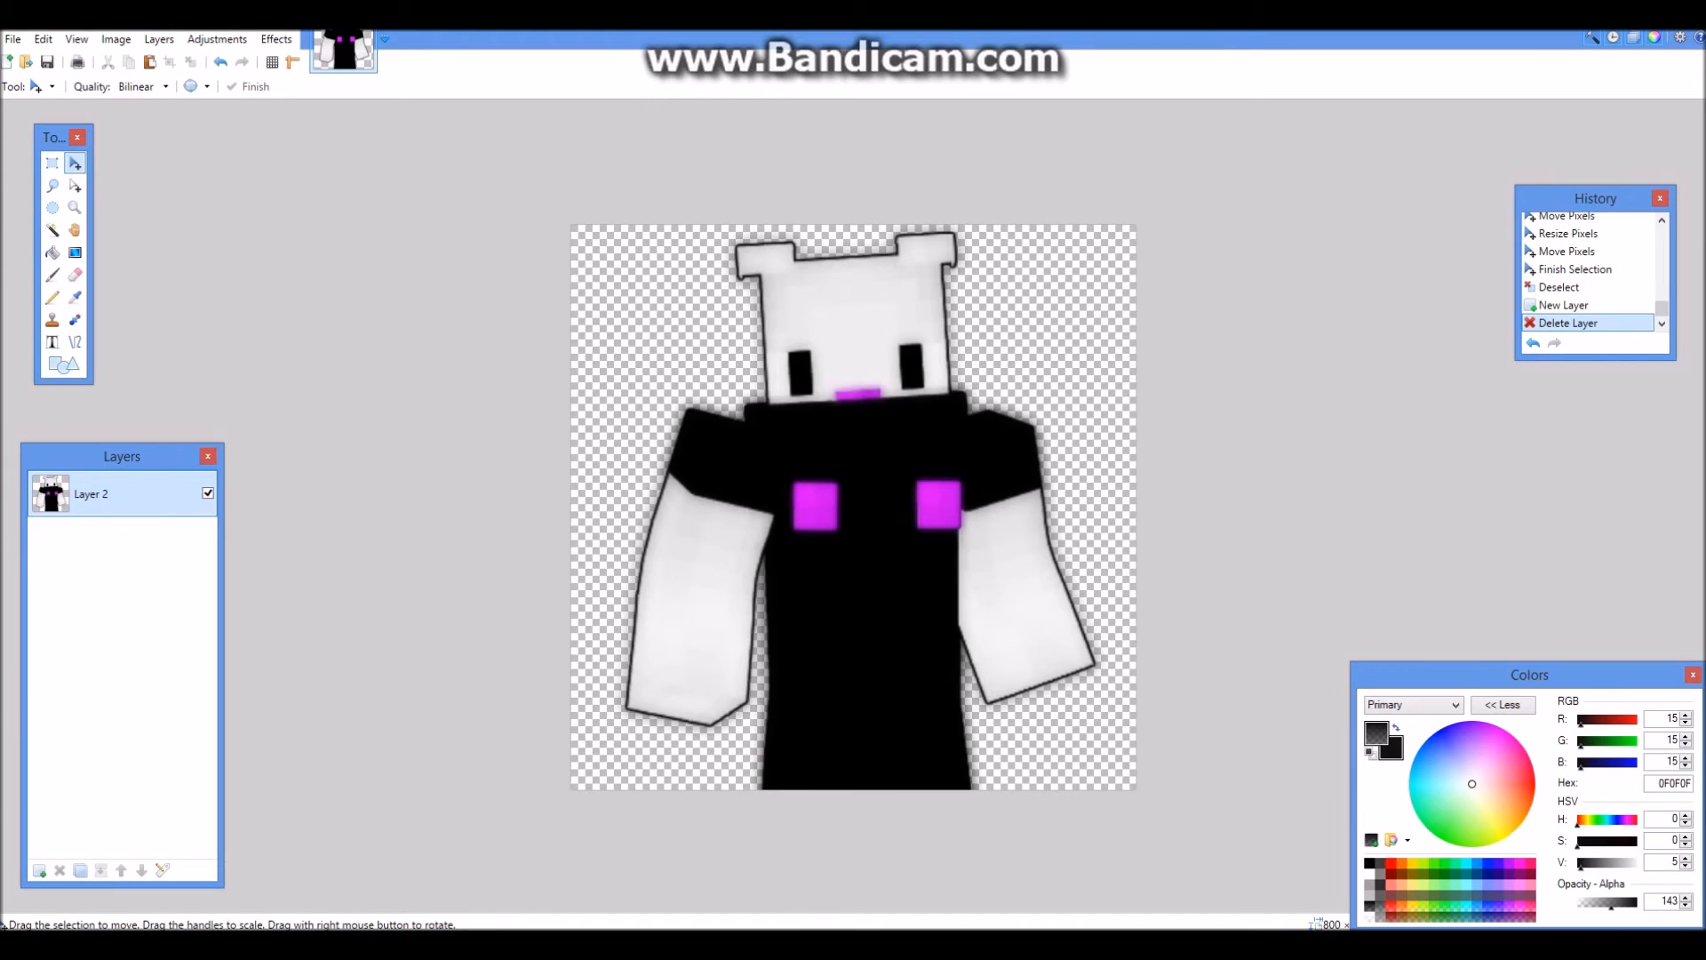
scroll(853, 506, "down", 2)
scroll(853, 506, "up", 4)
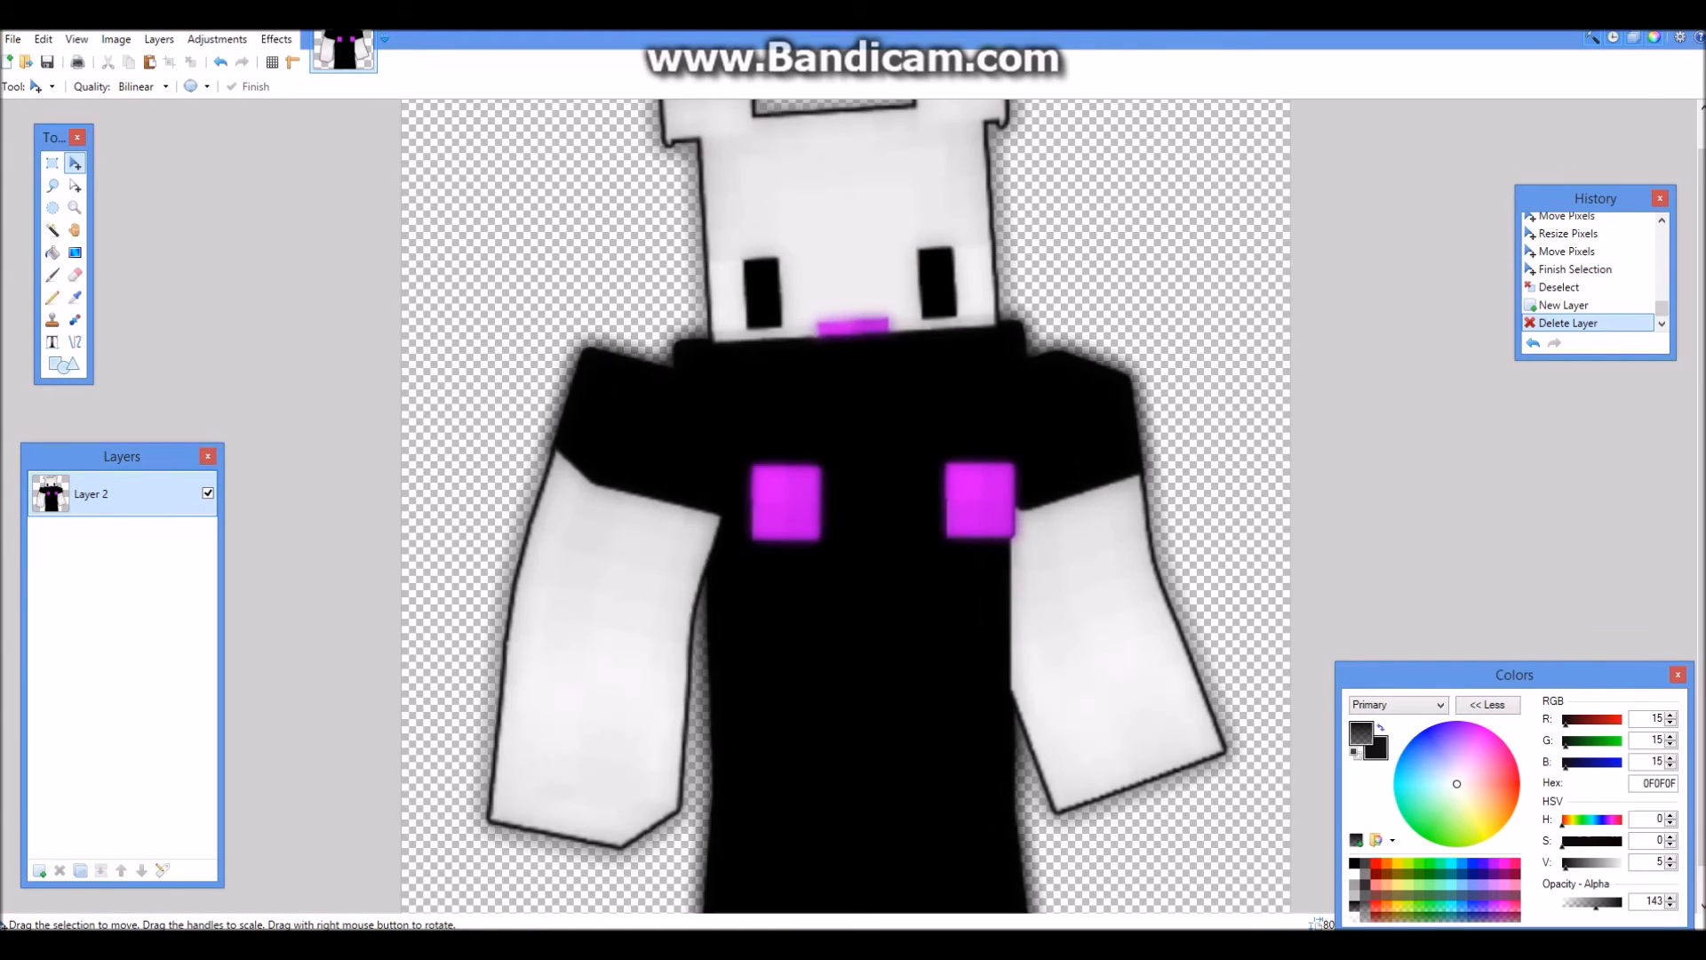
scroll(853, 506, "down", 2)
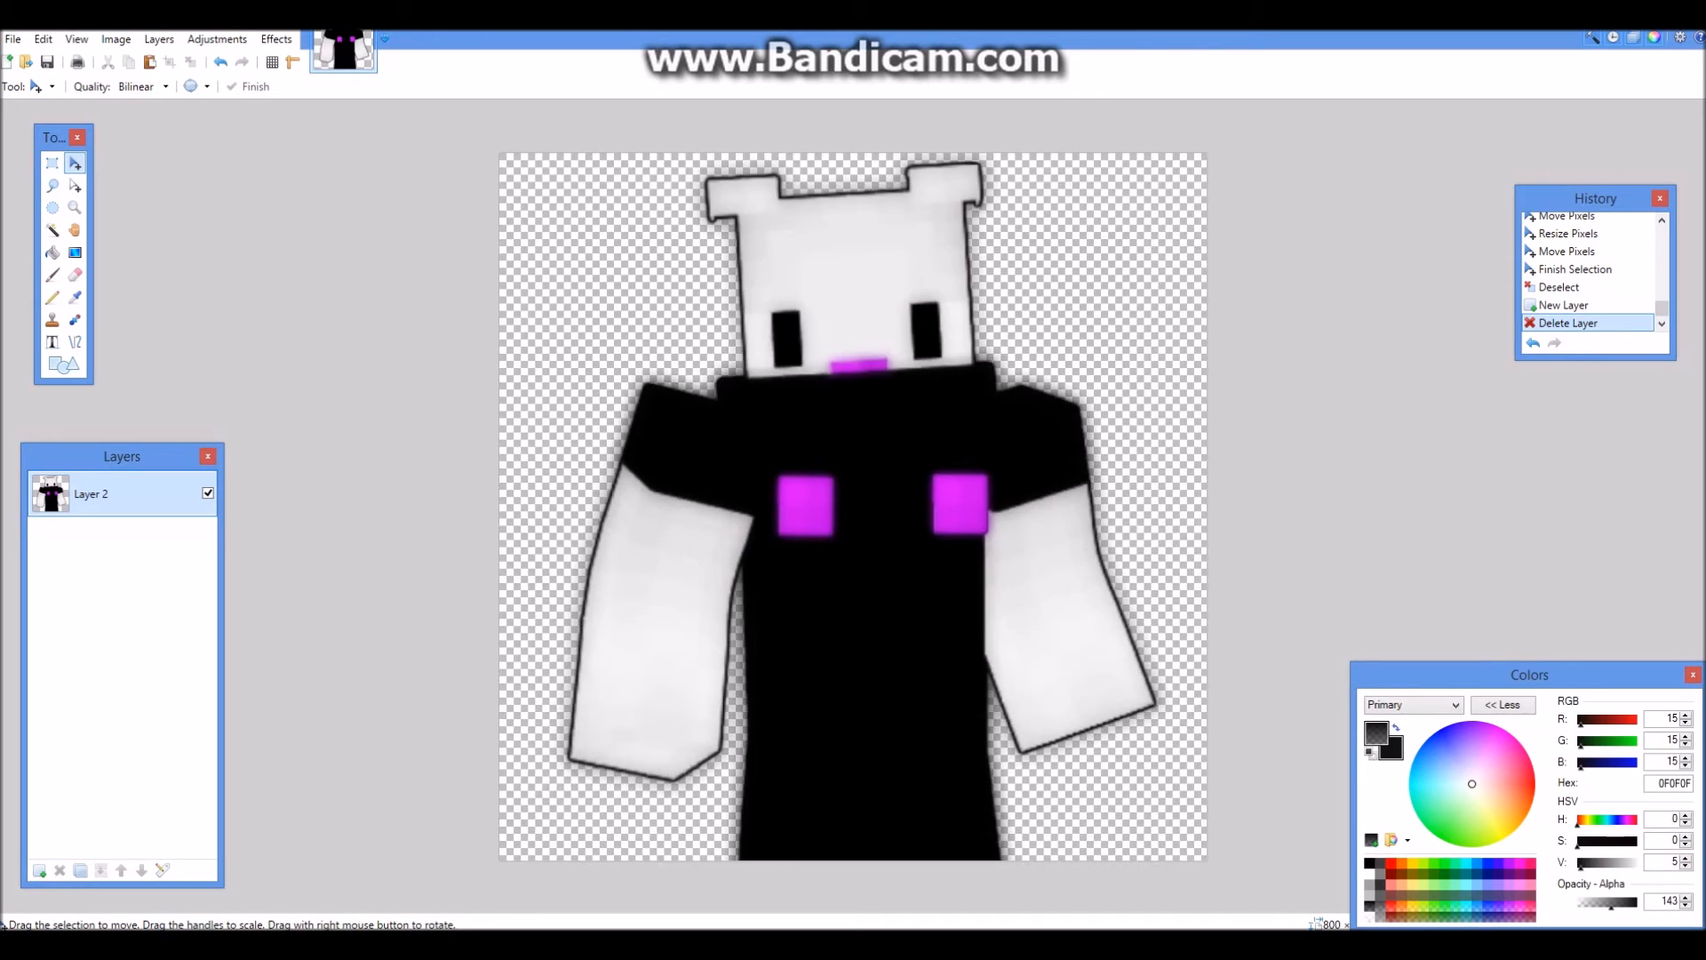
Step: Add a new layer beneath the character layer and set the Gradient tool's primary colour to 005C8E at opacity 255
left_click(39, 870)
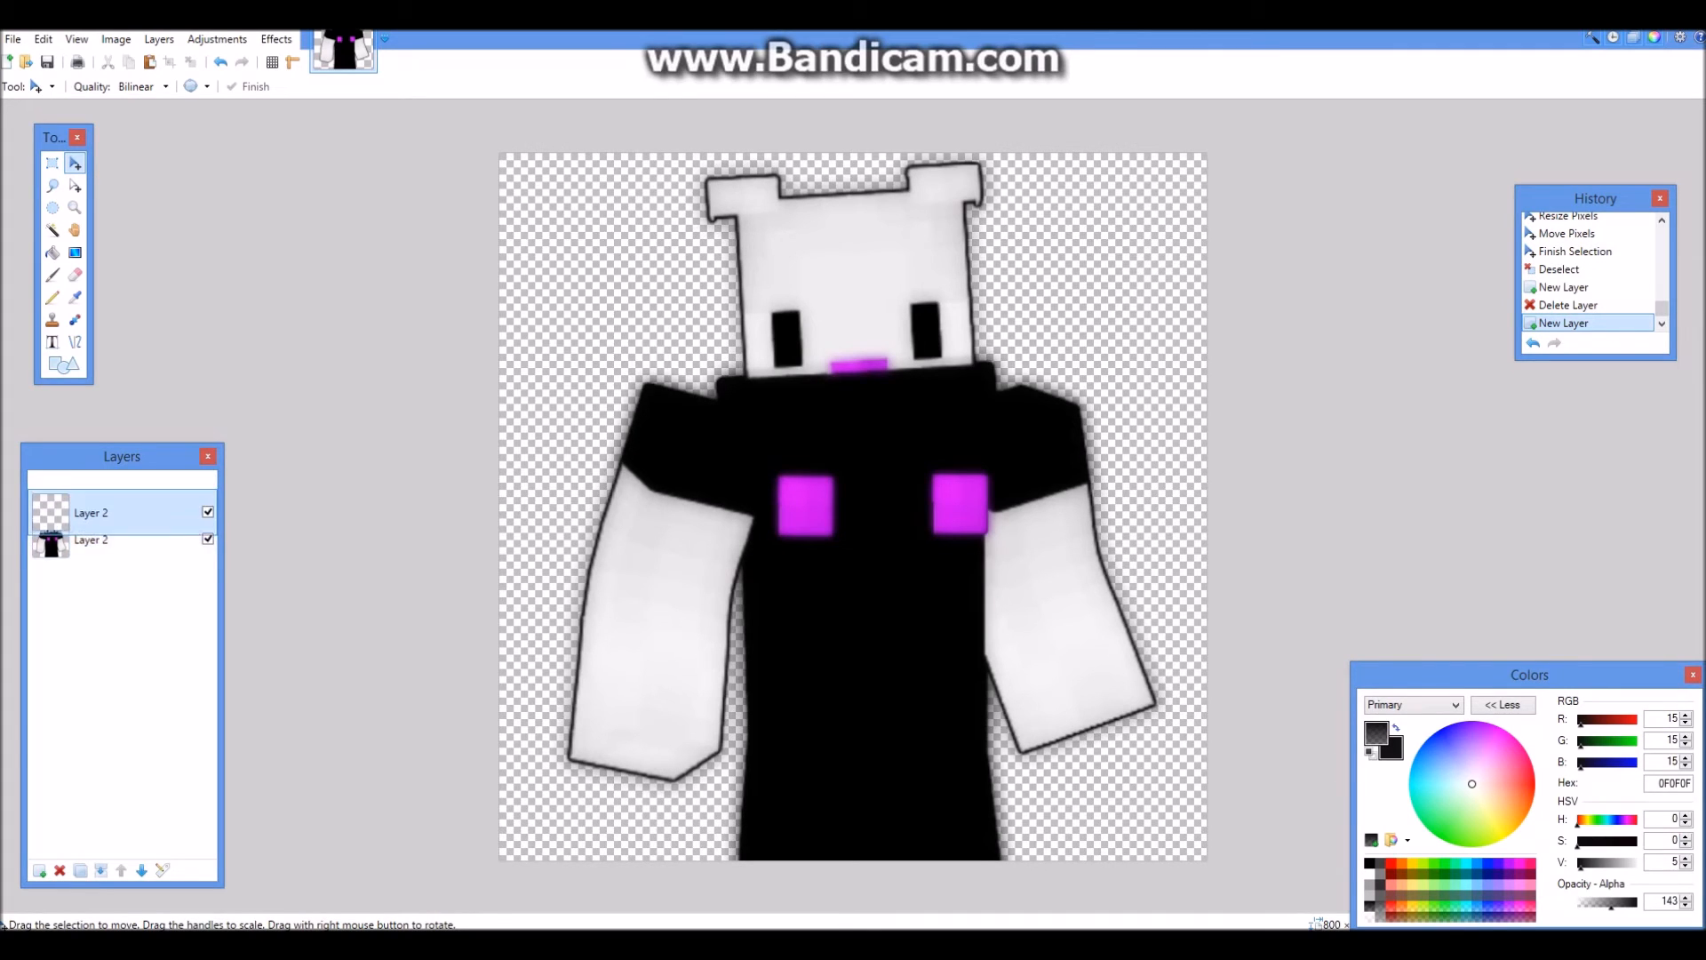
left_click(141, 870)
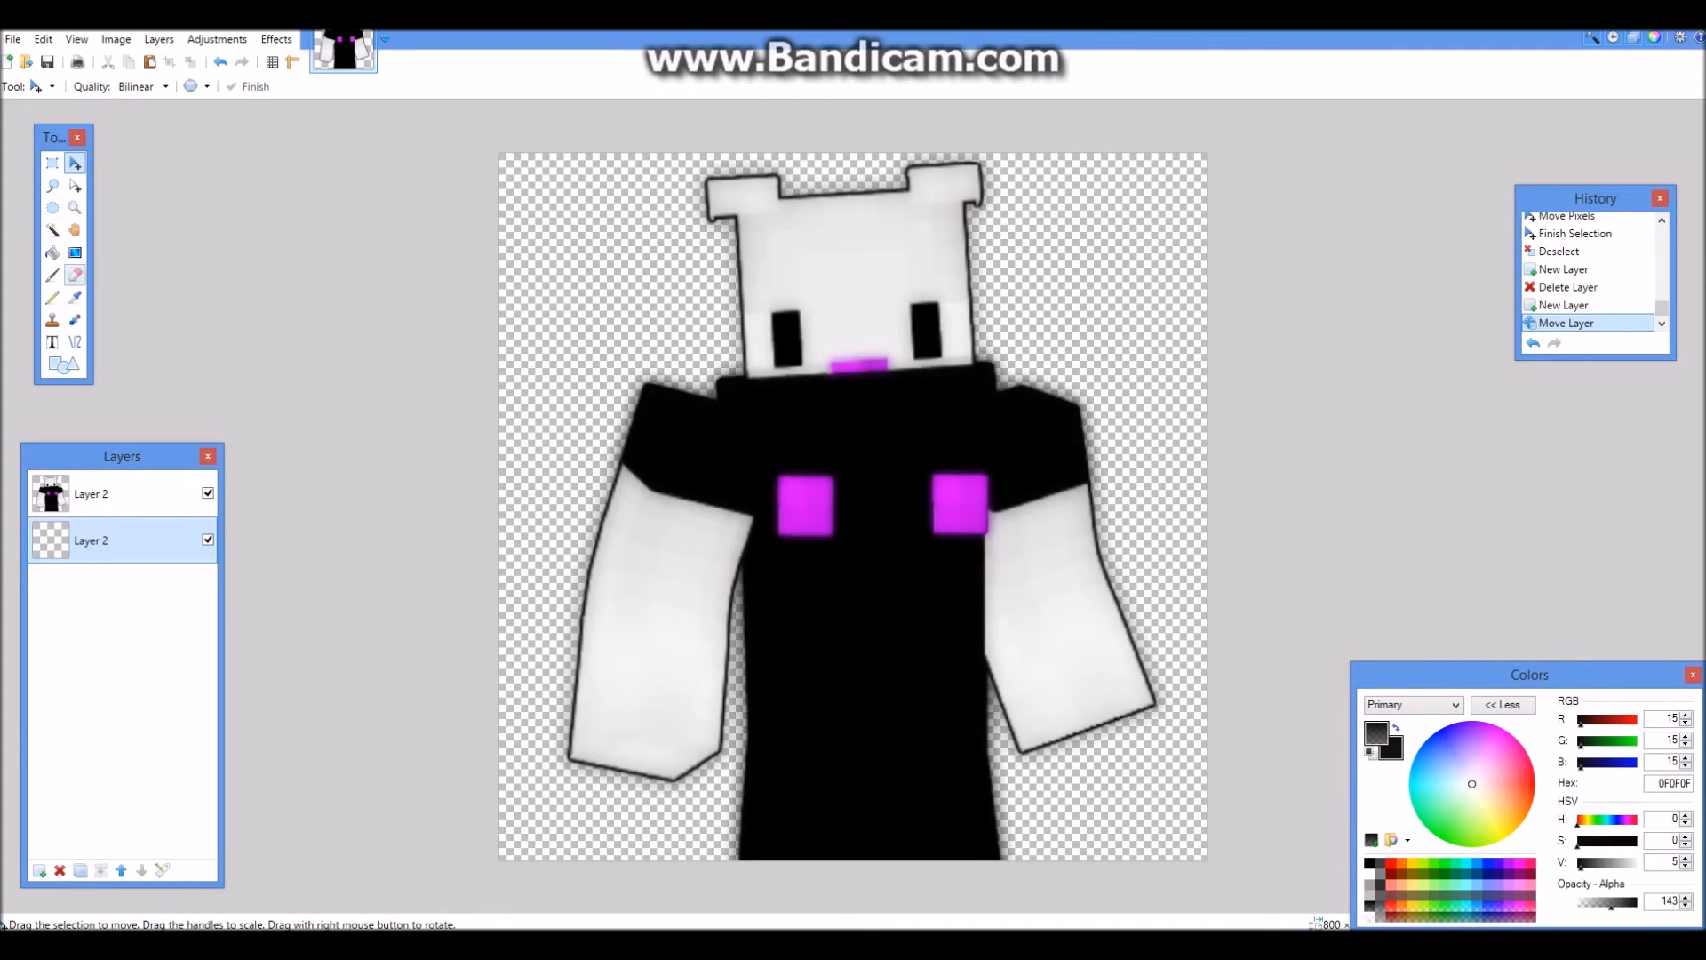
left_click(75, 253)
mouse_move(1454, 761)
left_mouse_down()
mouse_move(1434, 741)
mouse_move(1414, 762)
left_mouse_up()
left_click_drag(1611, 902, 1611, 863)
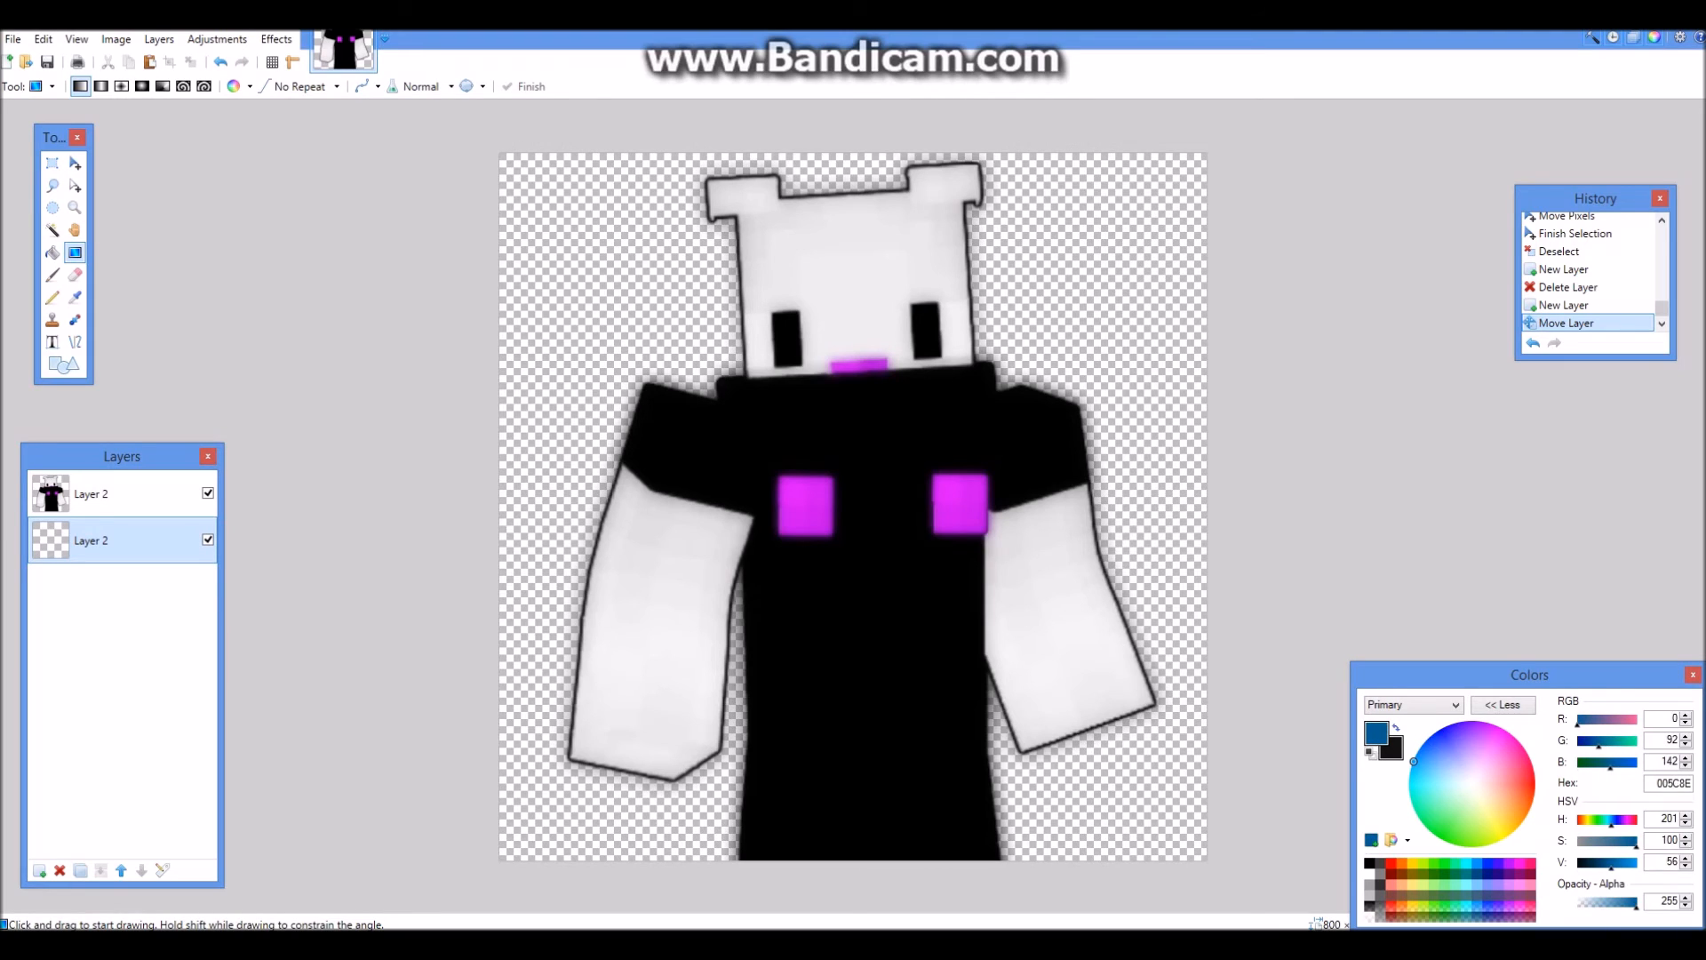
Step: Set the secondary colour to 0091A8 and draw a radial gradient from the character's torso outwards on the background layer
left_click(1395, 750)
left_click_drag(1436, 776, 1415, 775)
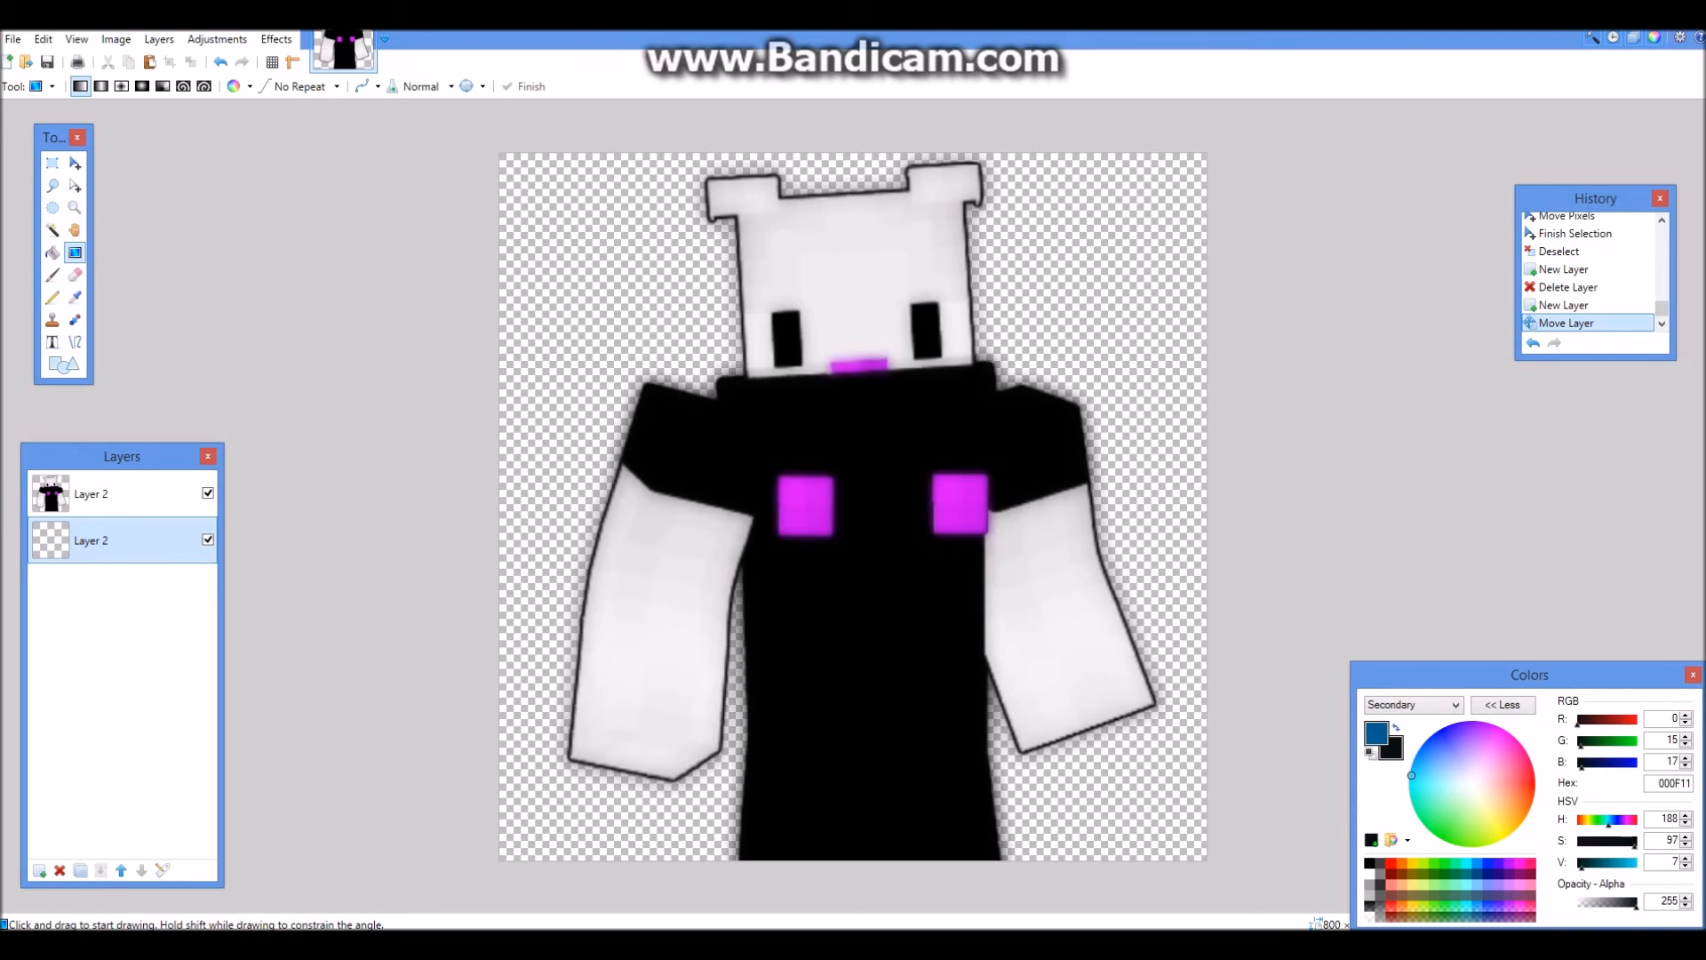
left_click_drag(1581, 863, 1618, 863)
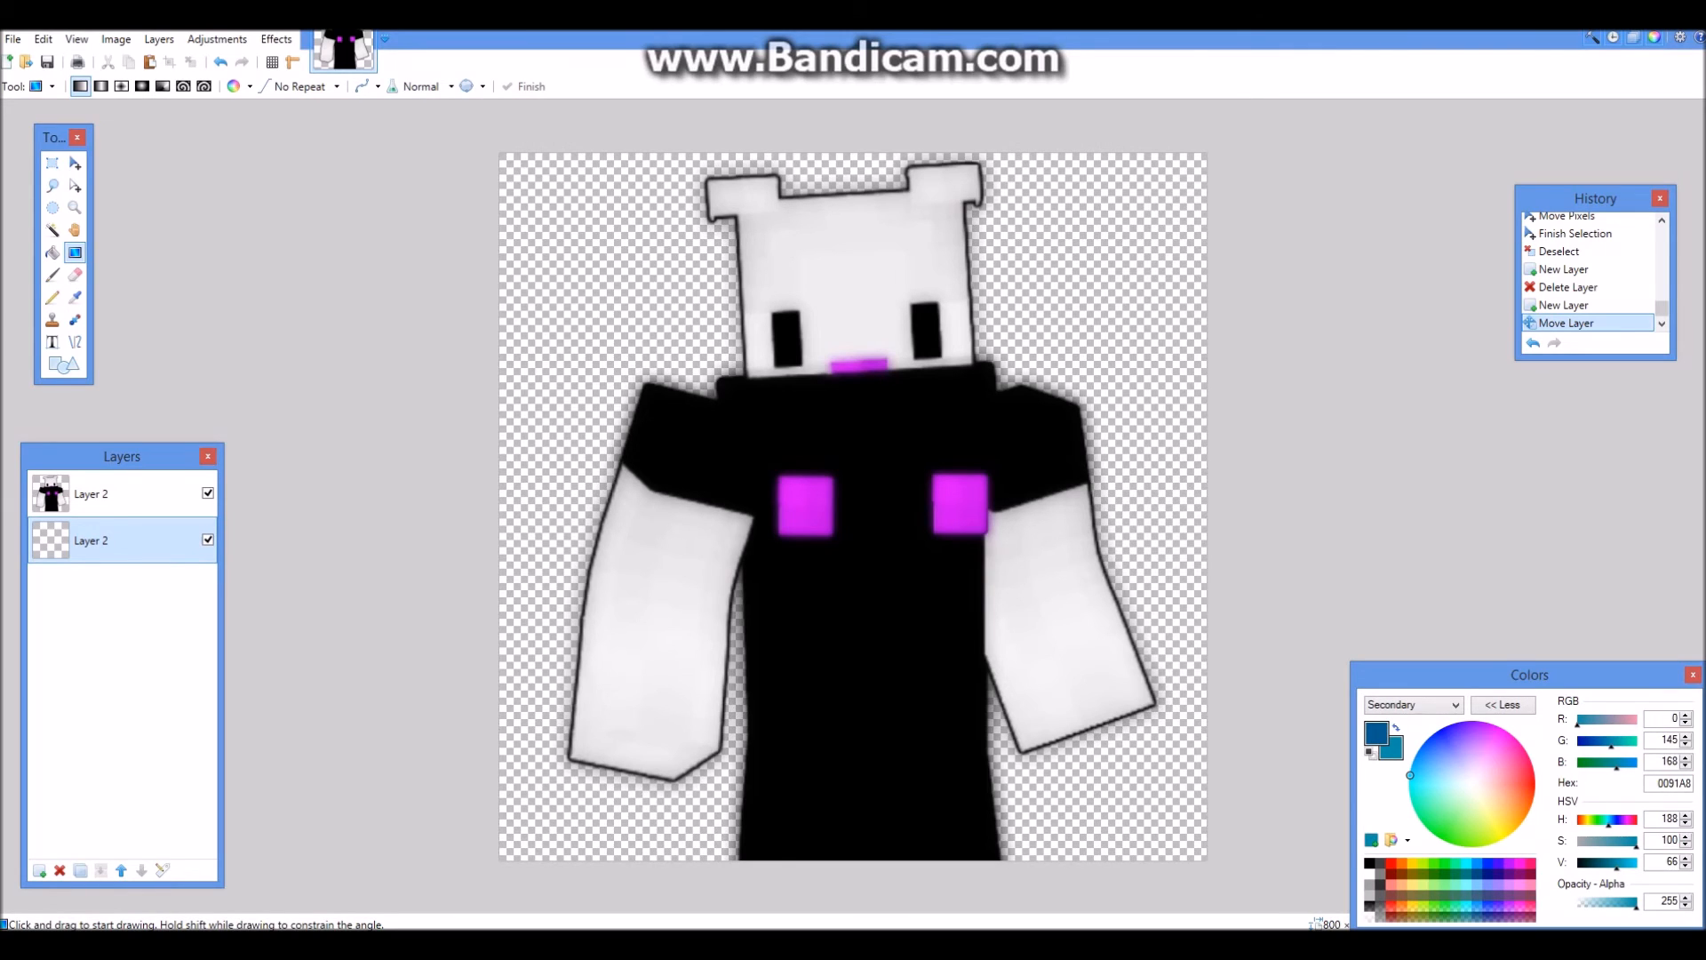
left_click(141, 86)
left_click_drag(855, 597, 1460, 200)
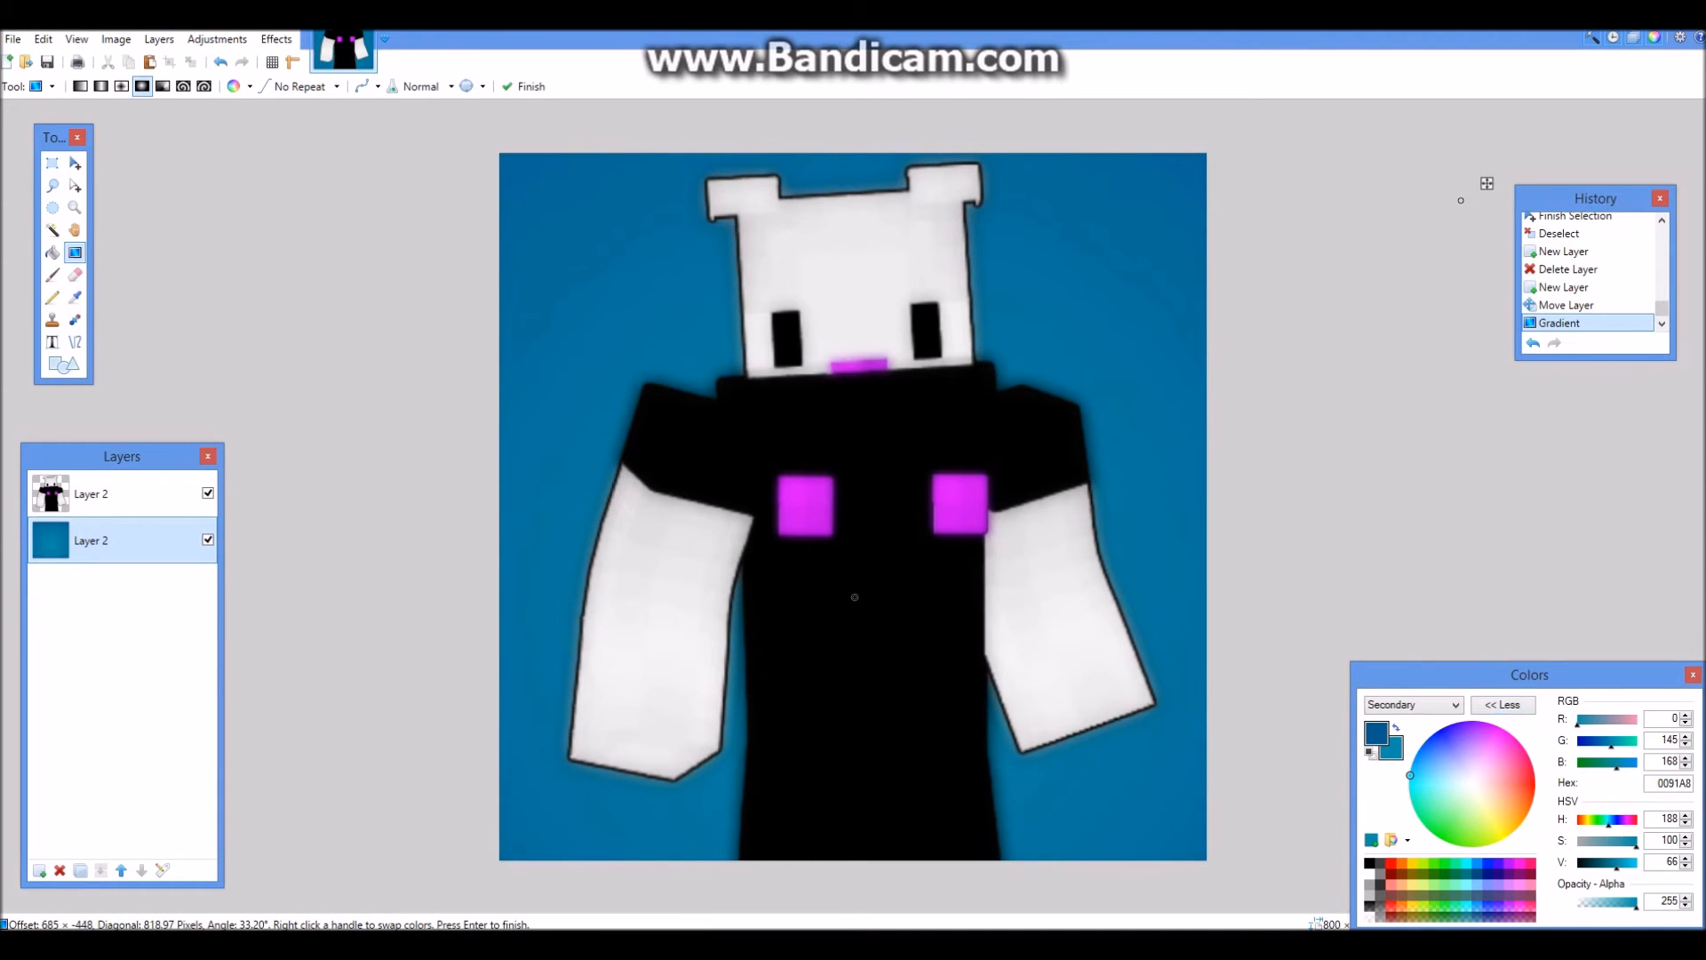
Step: Brighten both gradient colours, with 0086CE as primary, and redraw the radial gradient from the chest outwards across the background
left_click_drag(1616, 864, 1624, 864)
left_click_drag(860, 524, 1429, 402)
key("Return")
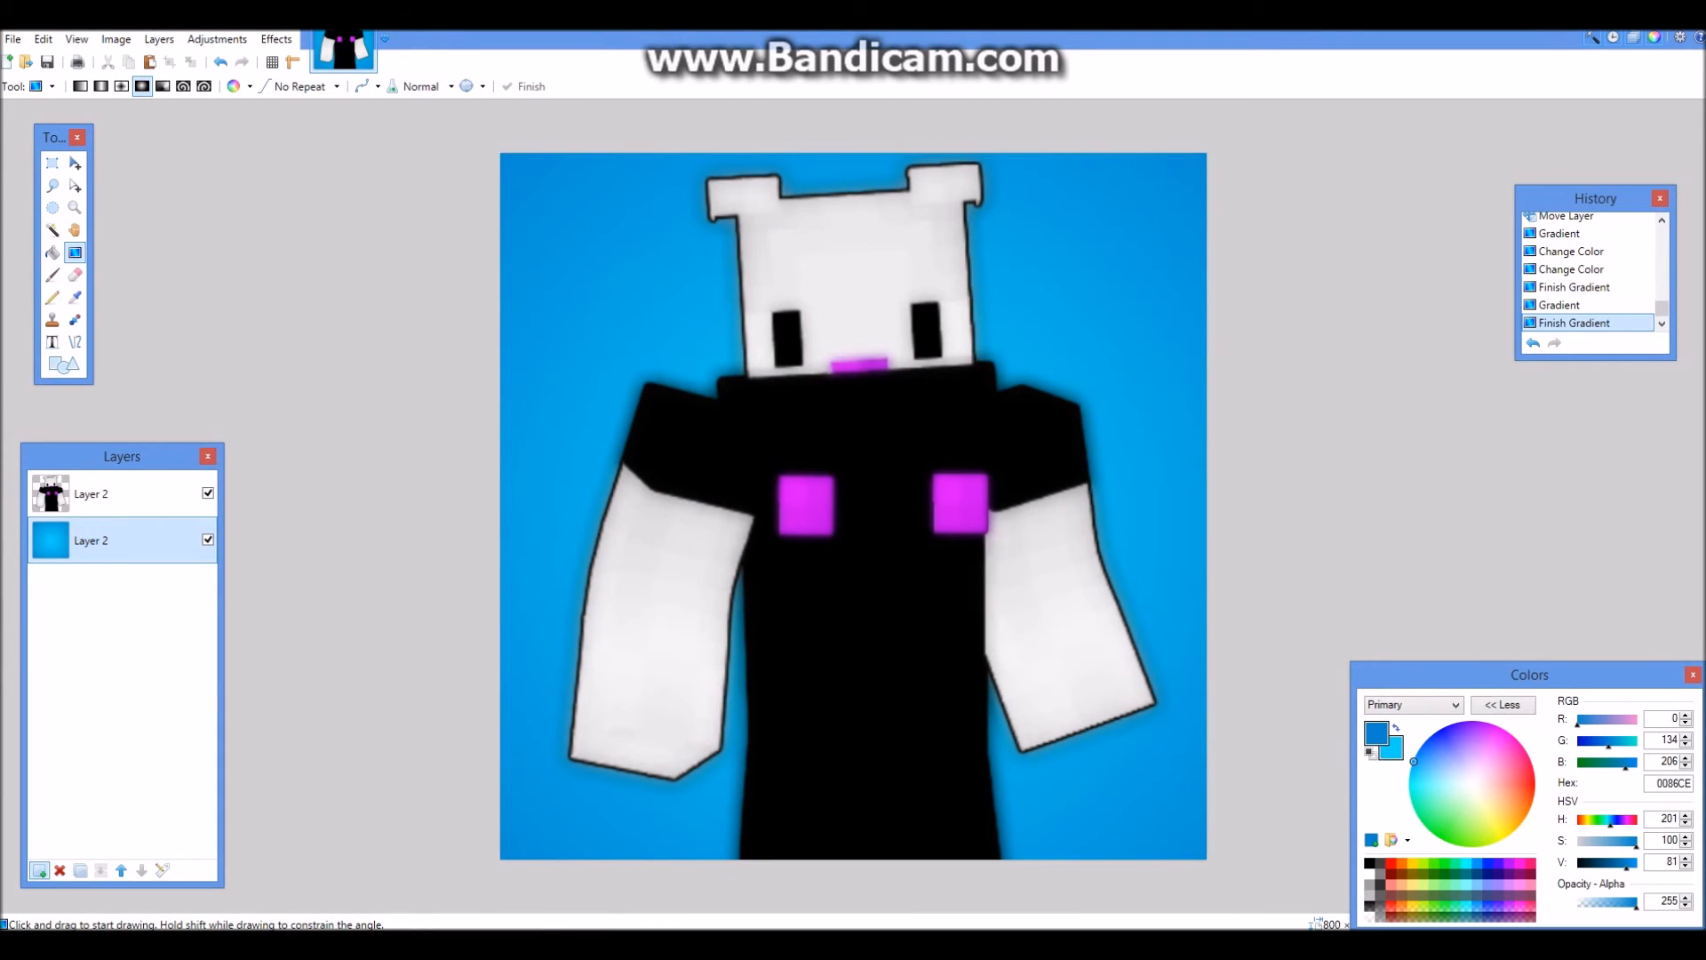
Step: Add a layer above the background and draw a rectangle outline about 756 × 747 px with brush width 8 just inside the canvas edges
left_click(39, 871)
left_click(64, 365)
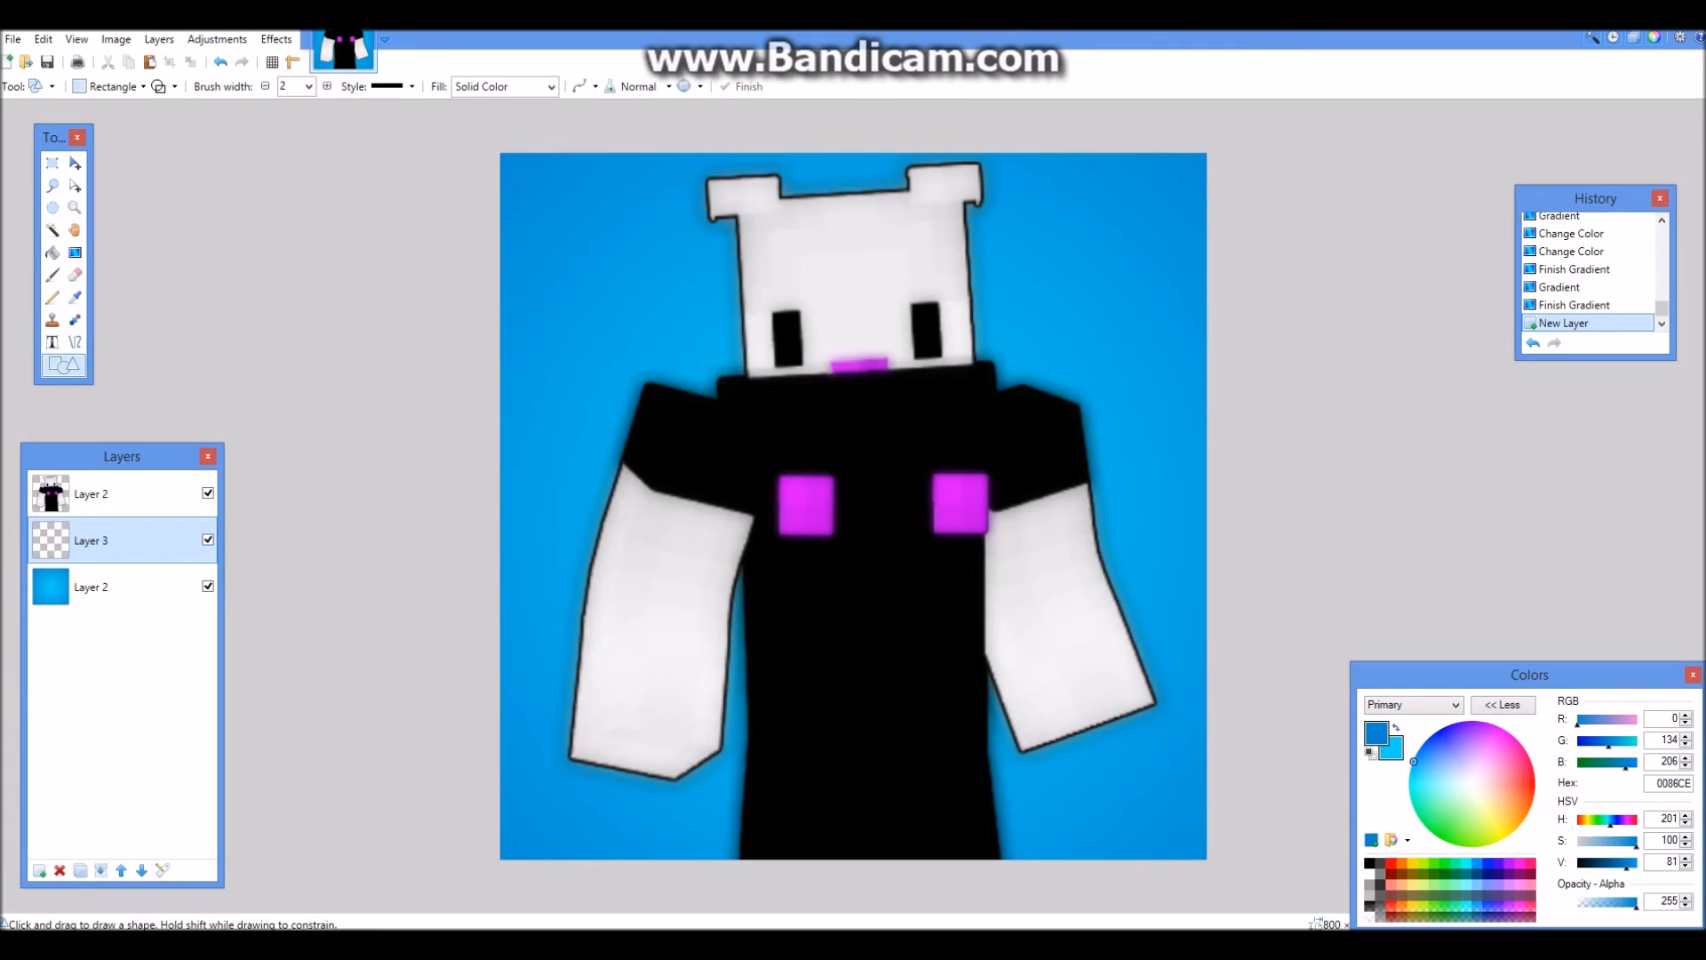
left_click(118, 87)
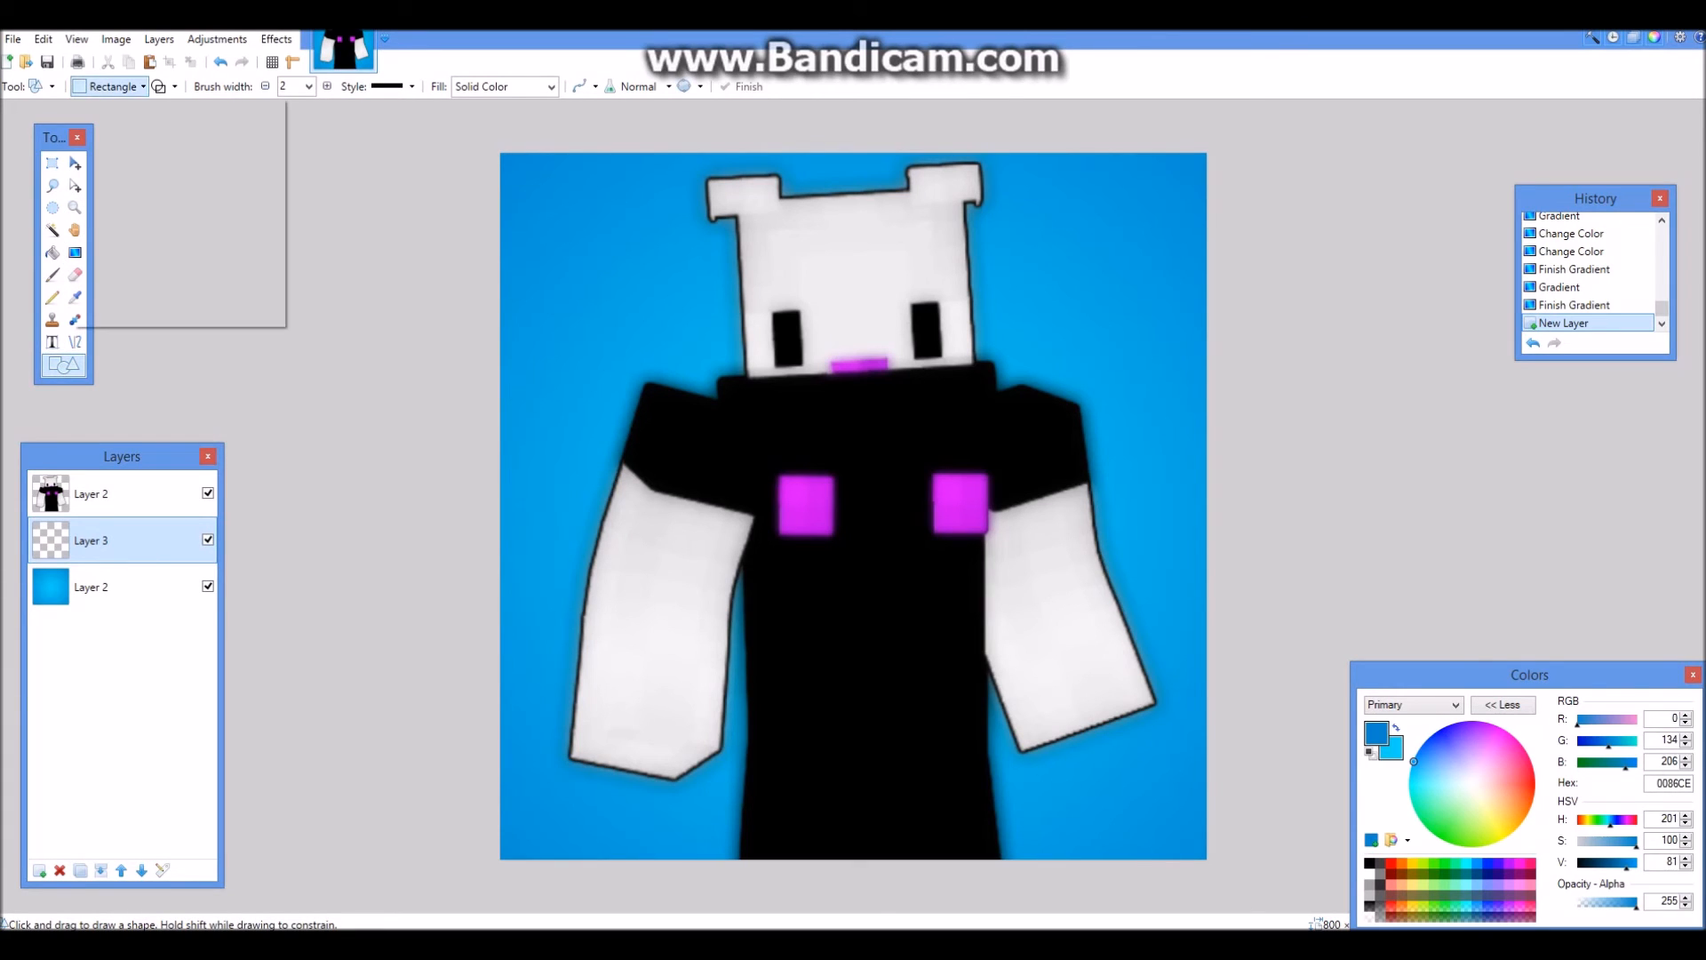
left_click(118, 87)
left_click(327, 86)
left_click(327, 86)
left_click(327, 87)
left_click(327, 86)
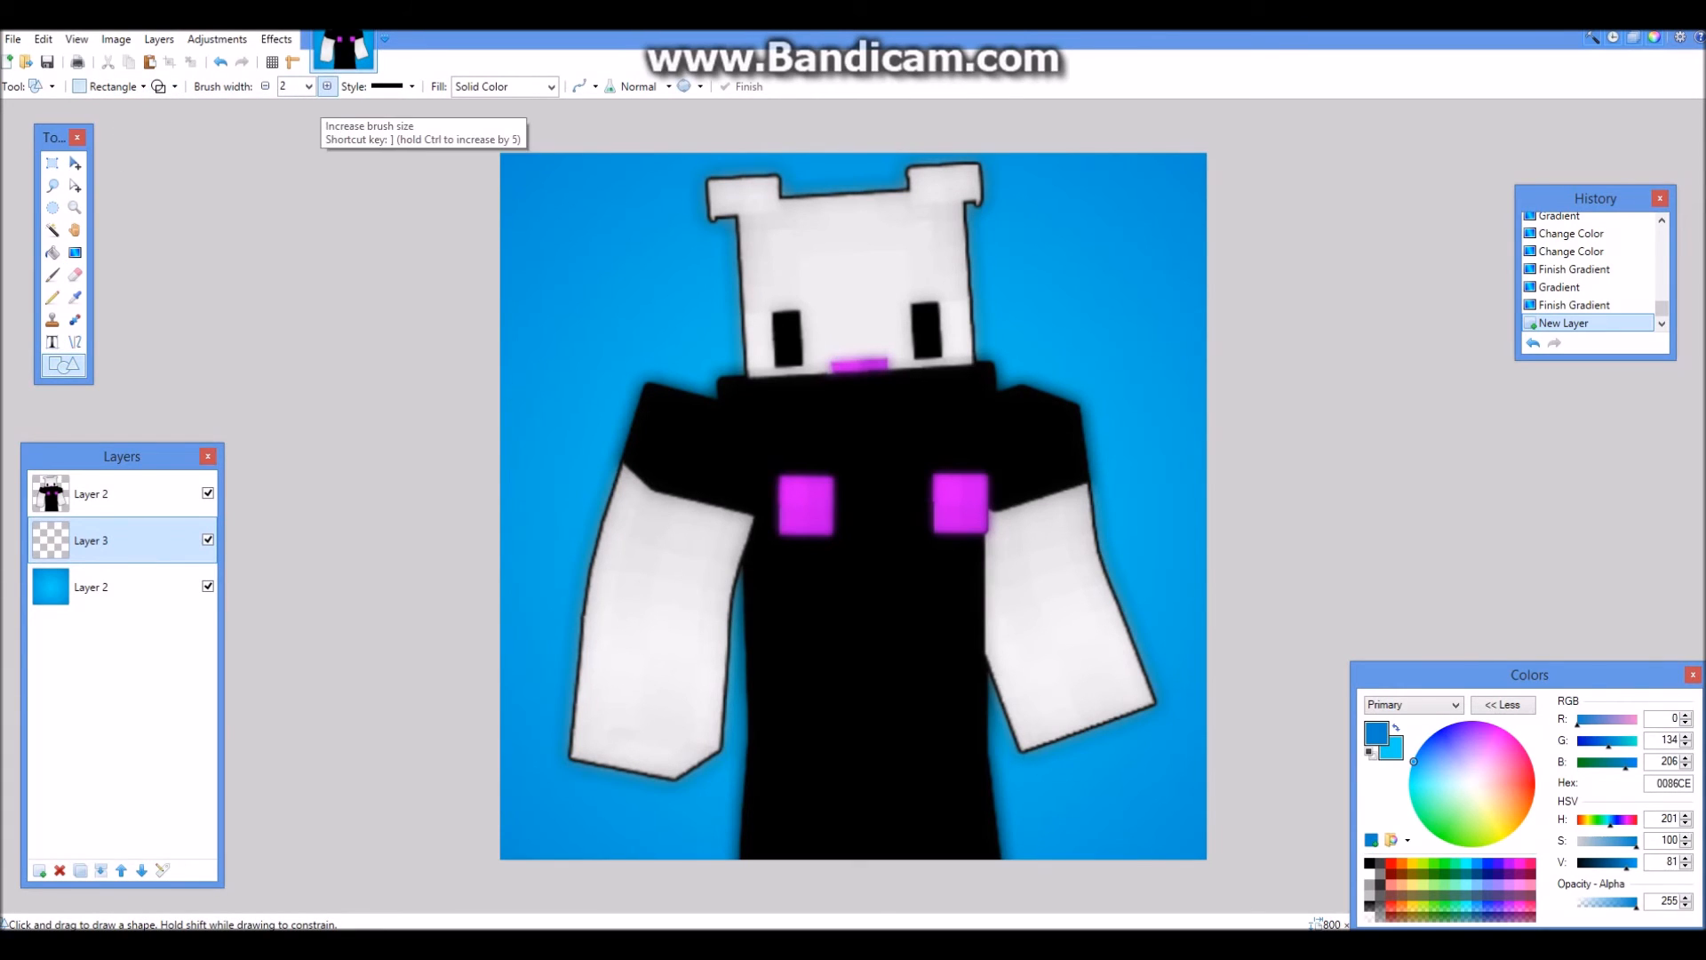
left_click(327, 87)
left_click(327, 86)
mouse_move(519, 173)
left_mouse_down()
mouse_move(997, 389)
mouse_move(1147, 782)
mouse_move(1212, 858)
left_mouse_up()
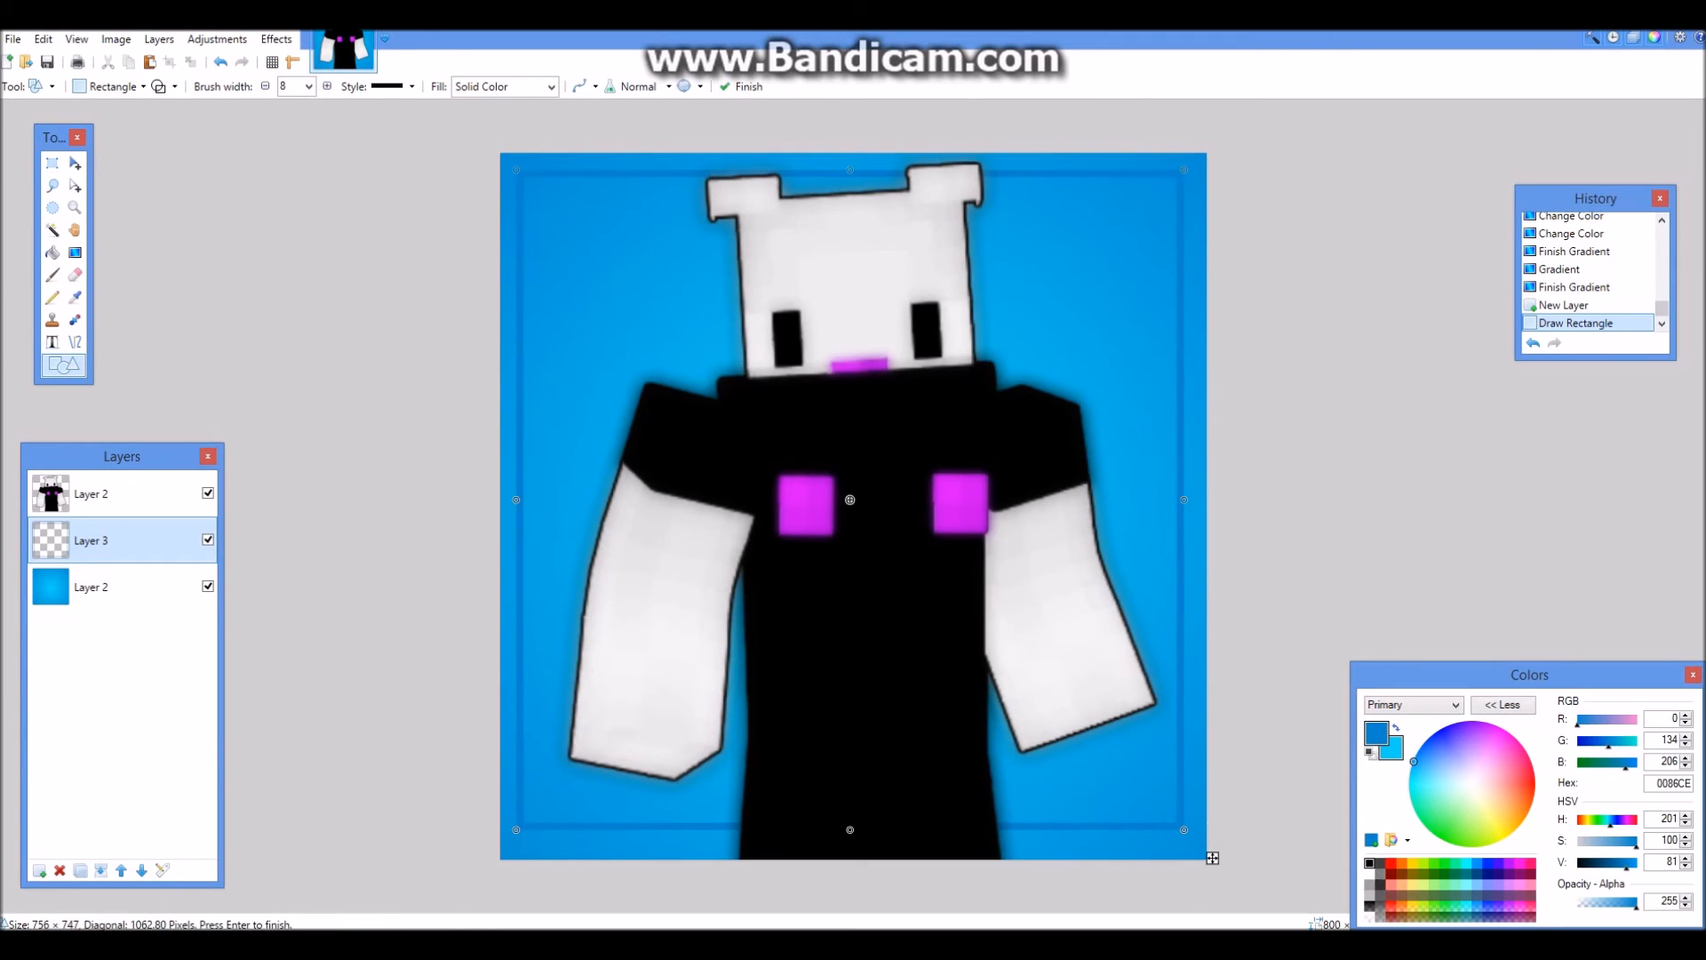
Step: Change the rectangle frame's colour to black (000000) and its brush width to 16
left_click(1369, 863)
left_click(327, 87)
left_click(327, 86)
left_click(327, 86)
left_click(327, 86)
left_click(327, 86)
left_click(327, 86)
left_click(327, 86)
left_click(327, 87)
Step: Stretch the black rectangle frame out to the canvas edges on all four sides and finish the shape
left_click_drag(507, 156, 500, 154)
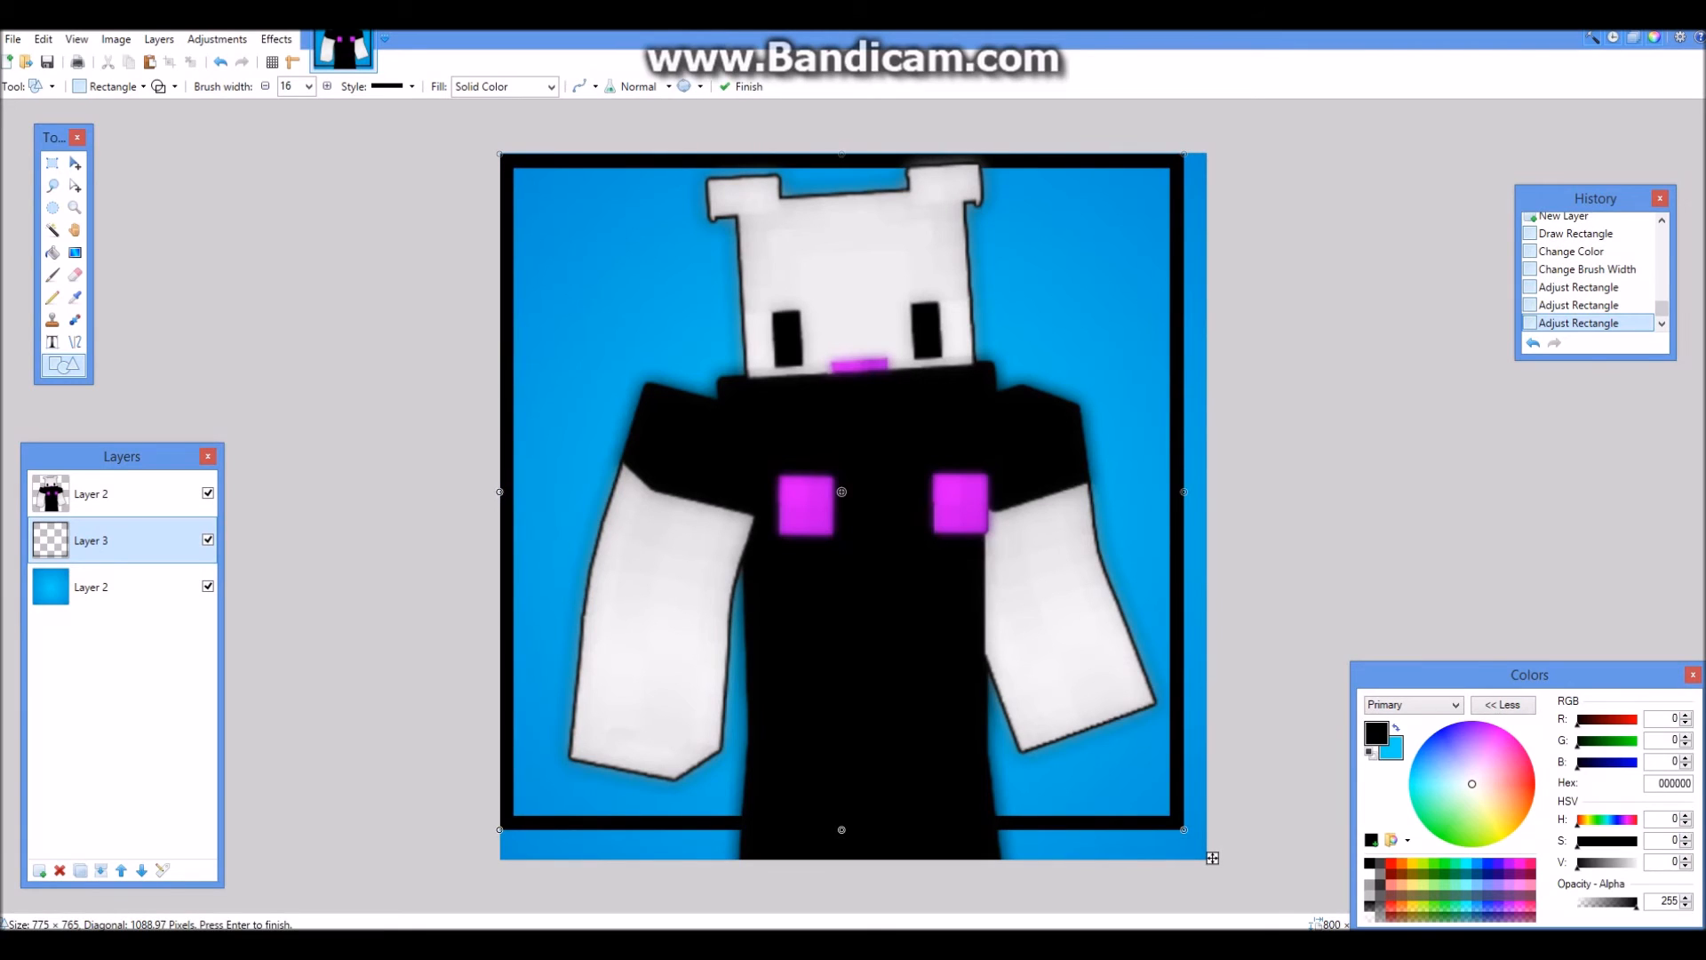
left_click_drag(838, 840, 838, 870)
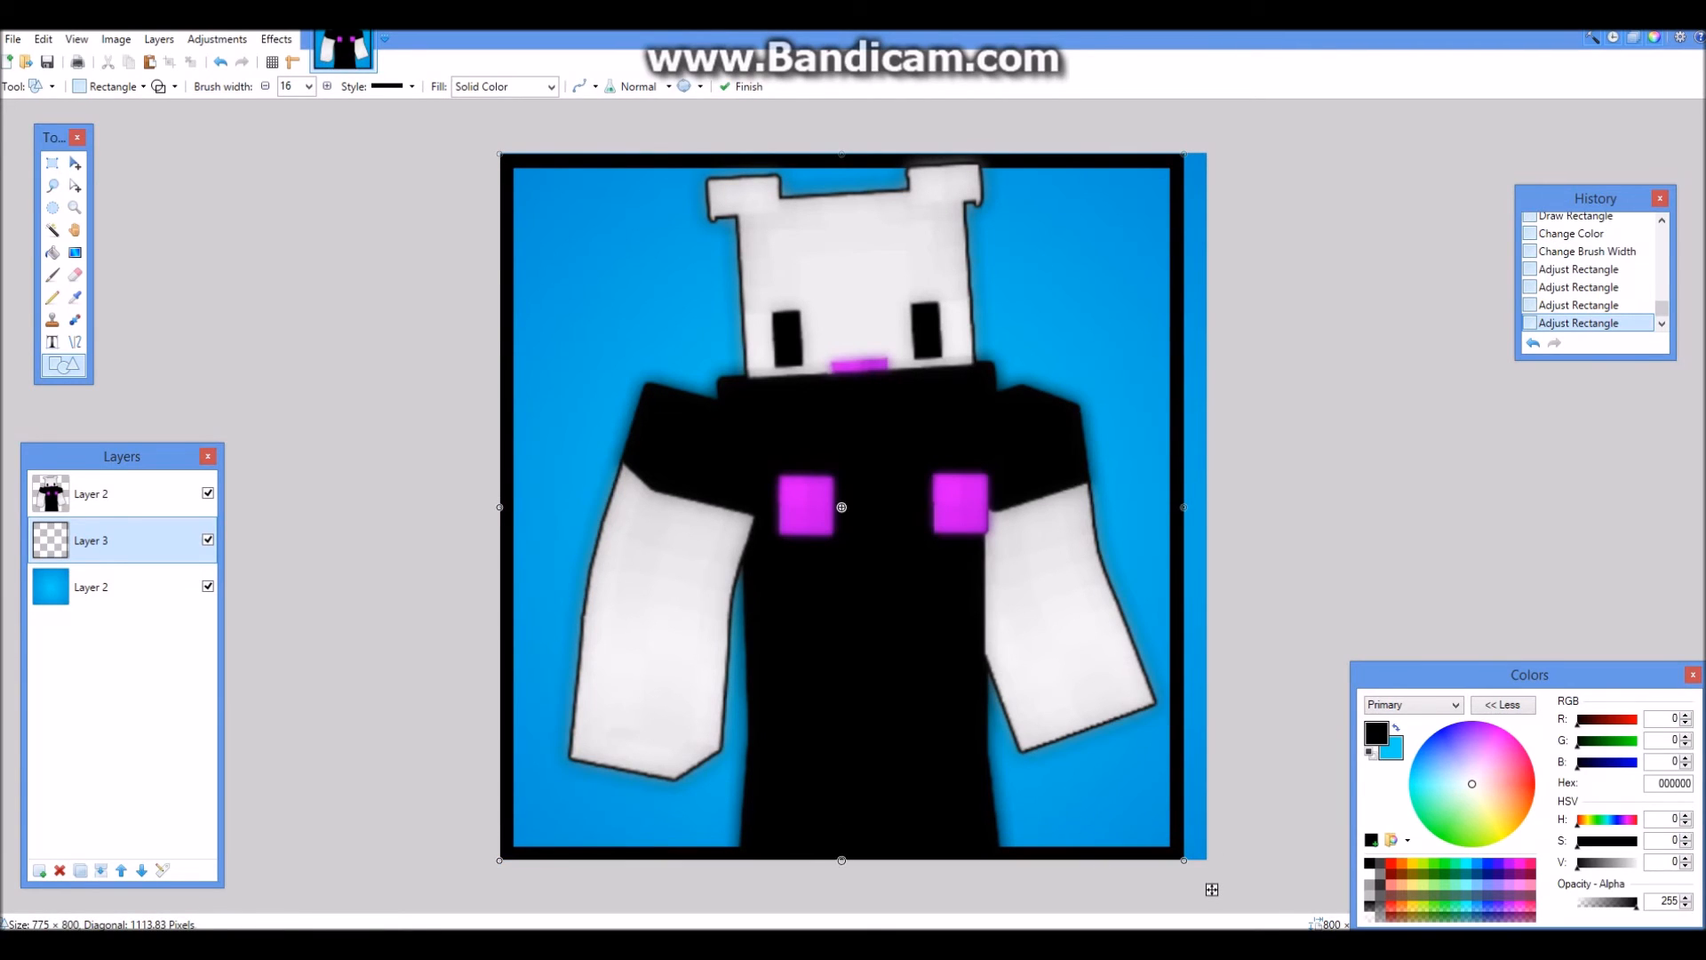
left_click_drag(1211, 889, 1235, 889)
key("Return")
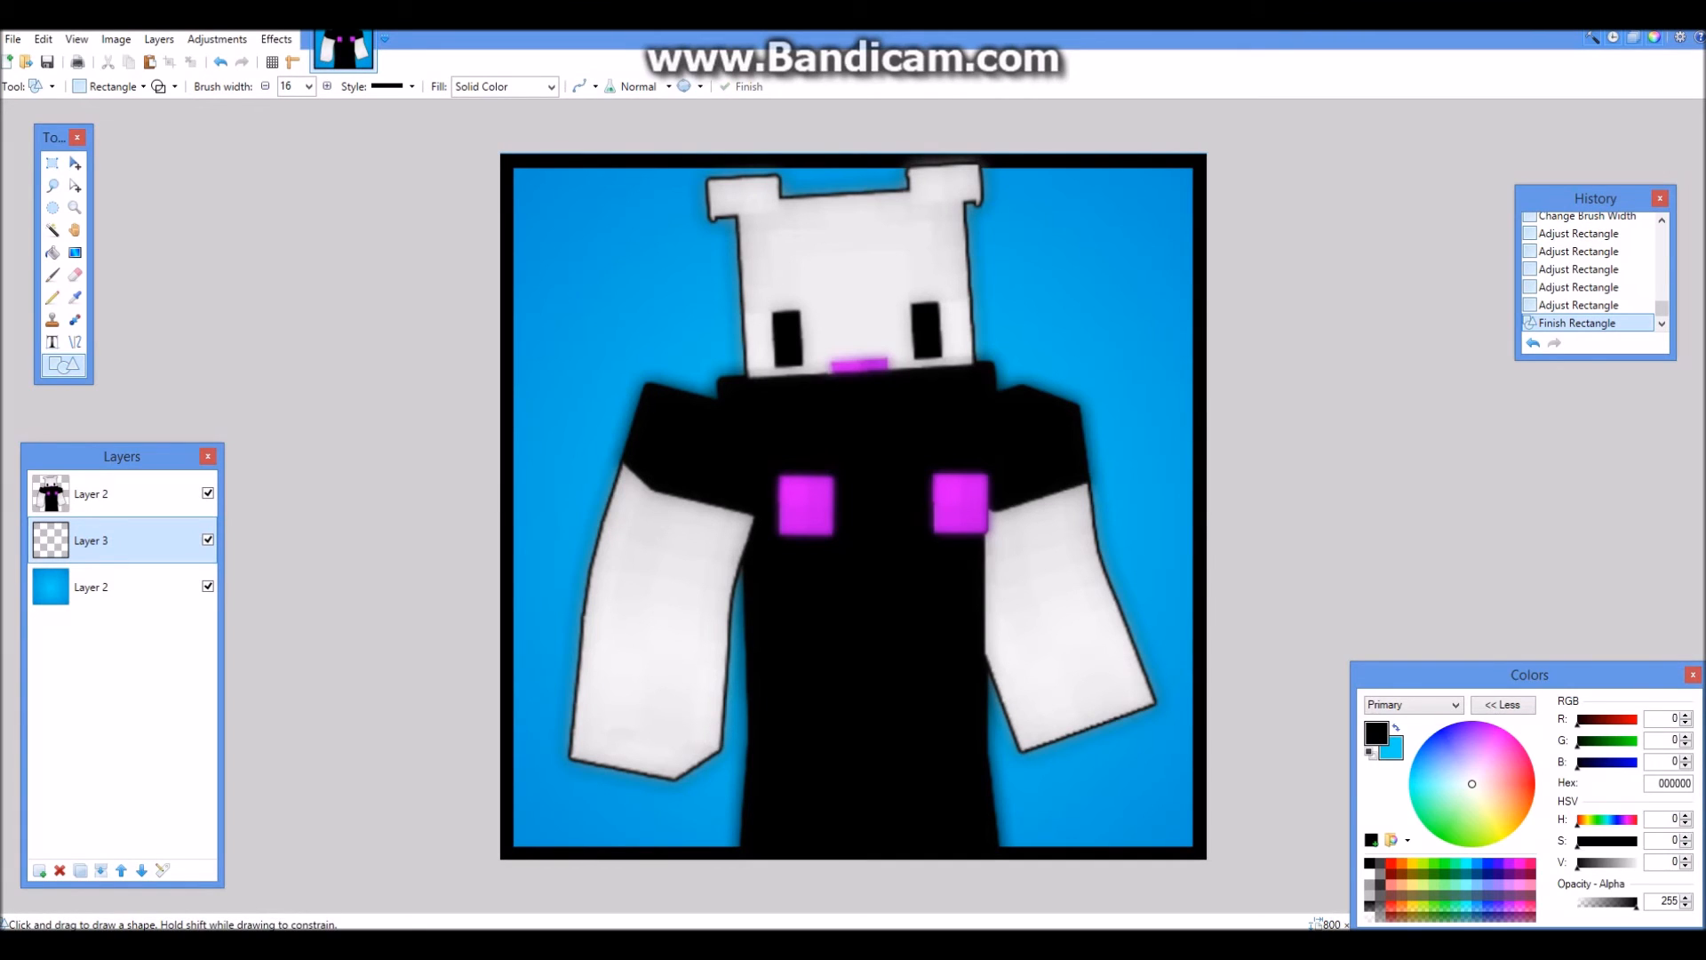
Step: Apply the Fade Edge effect to the frame layer with width 57 and power 0.73
left_click(276, 39)
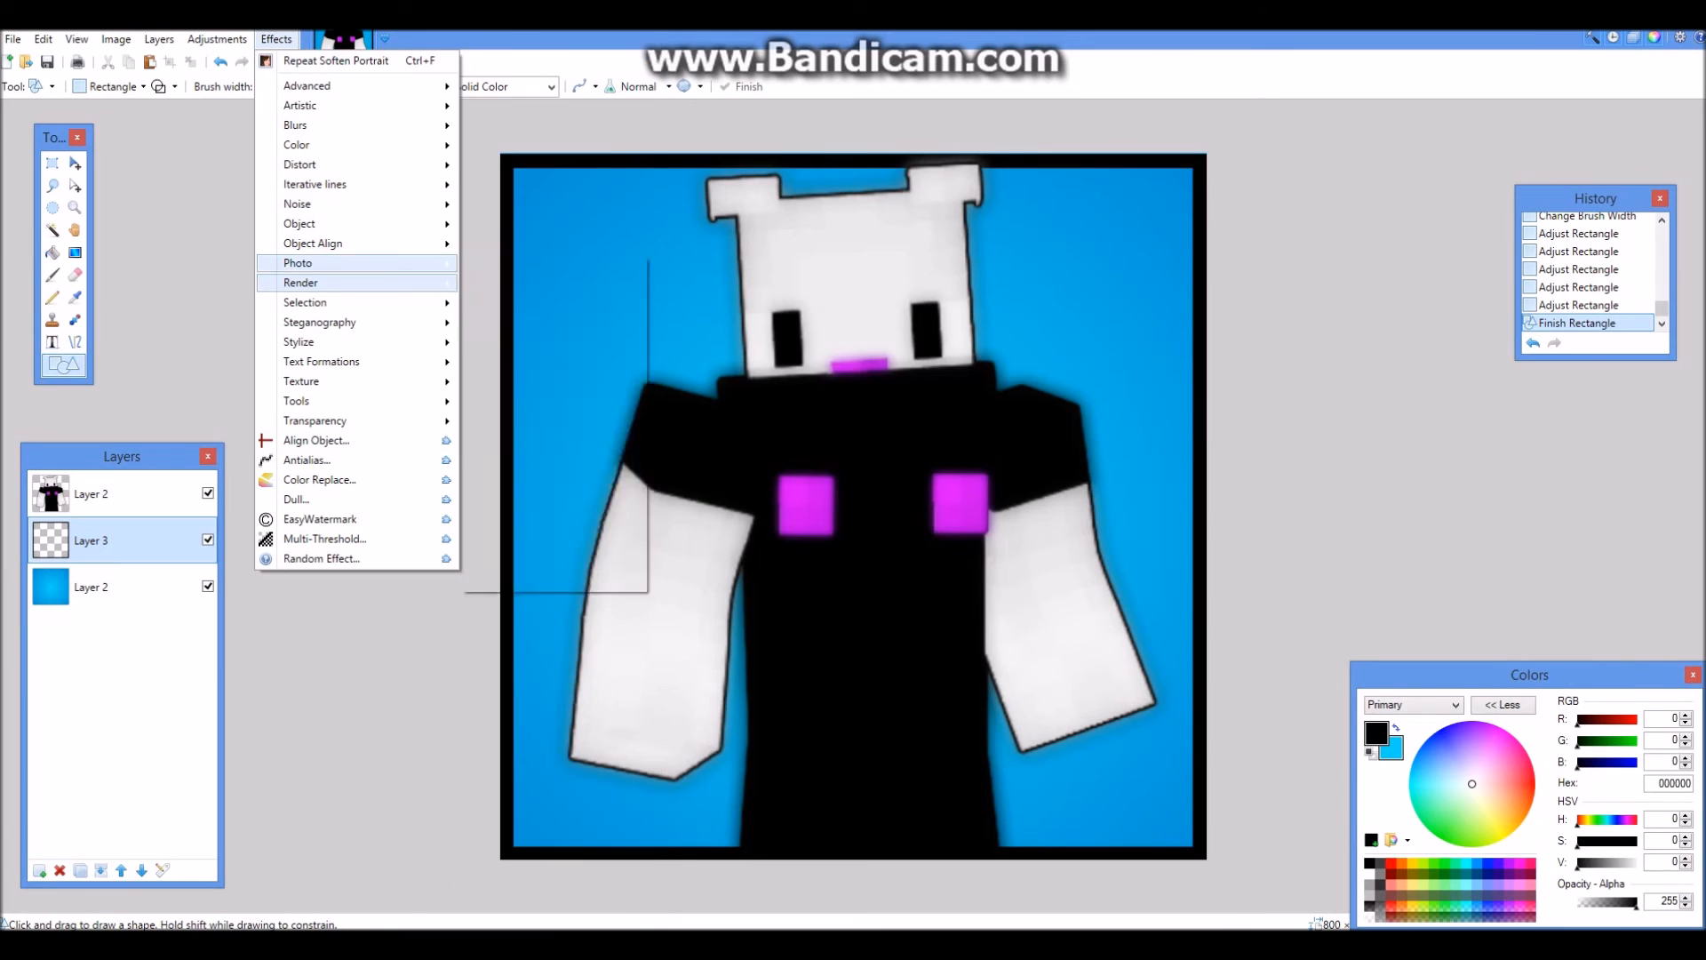
mouse_move(356, 263)
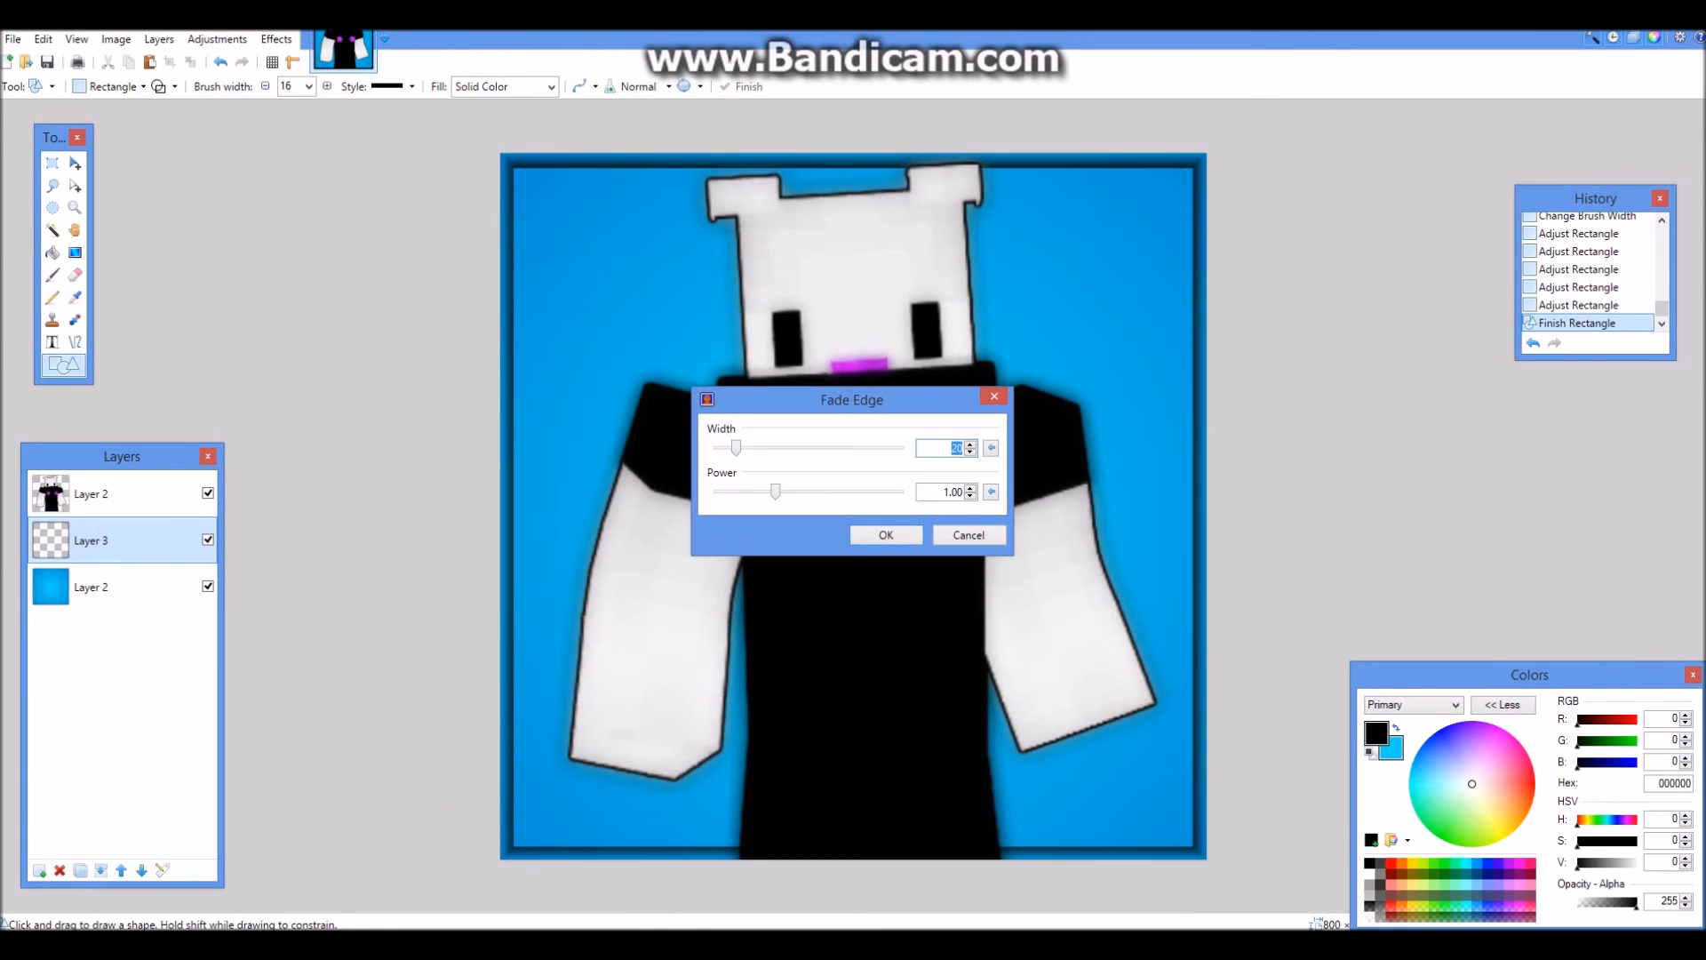
left_click_drag(738, 447, 763, 491)
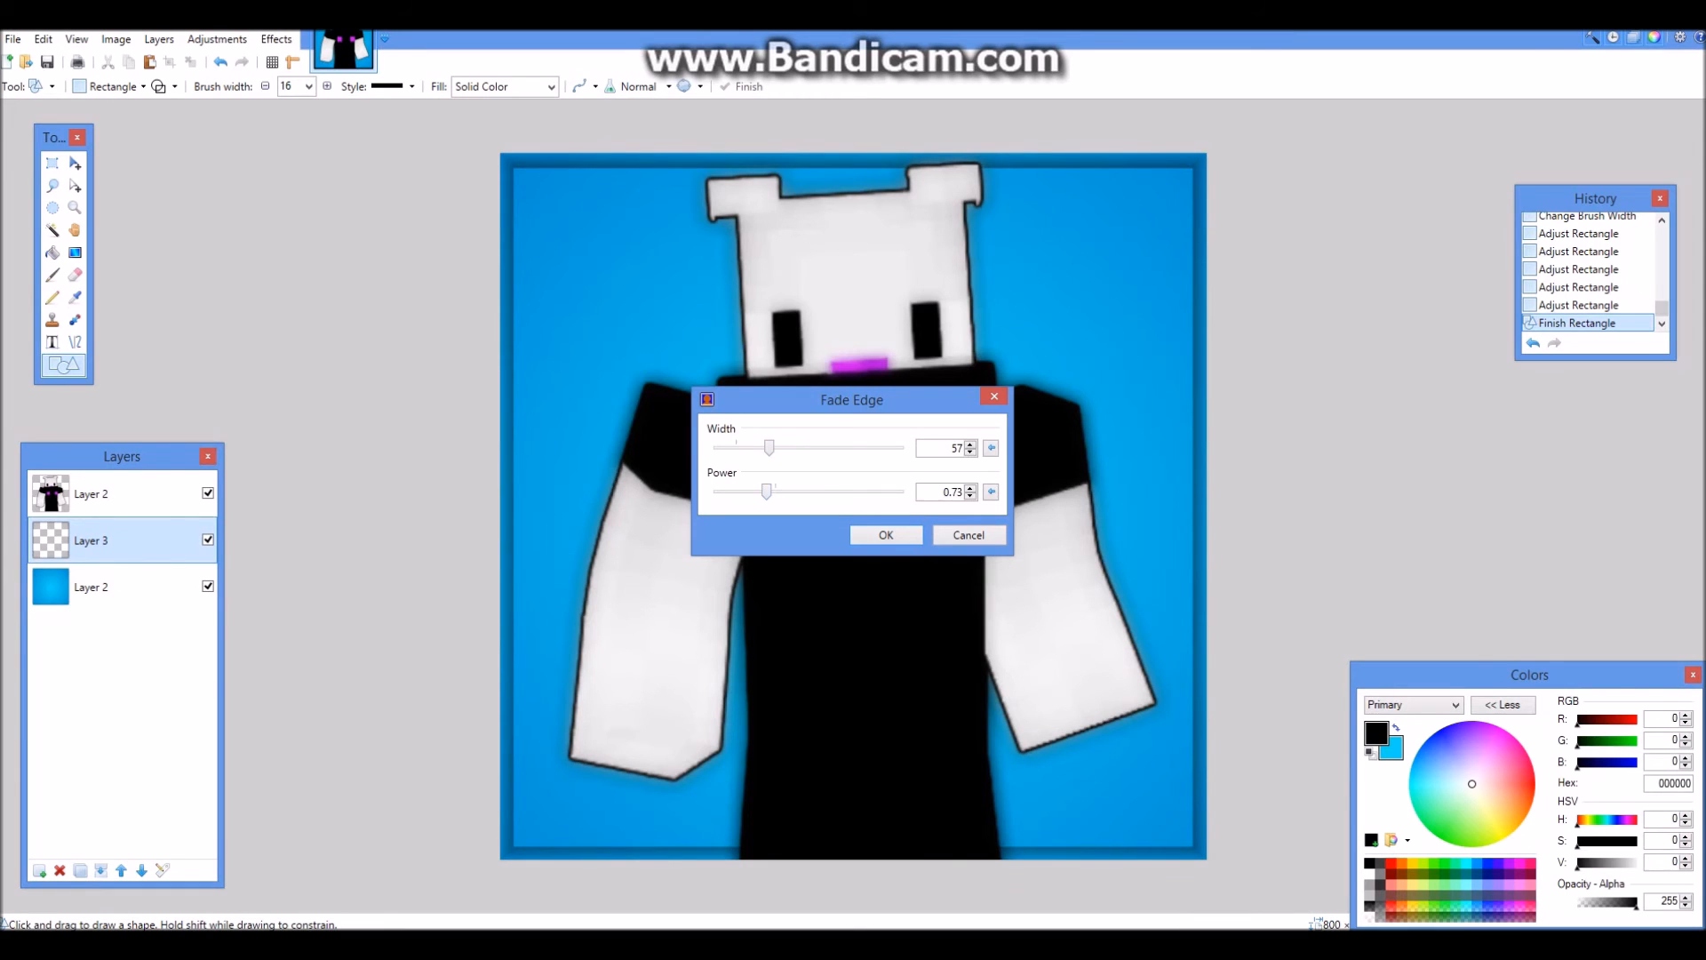
left_click(886, 535)
scroll(886, 535, "down", 3)
scroll(886, 535, "up", 2)
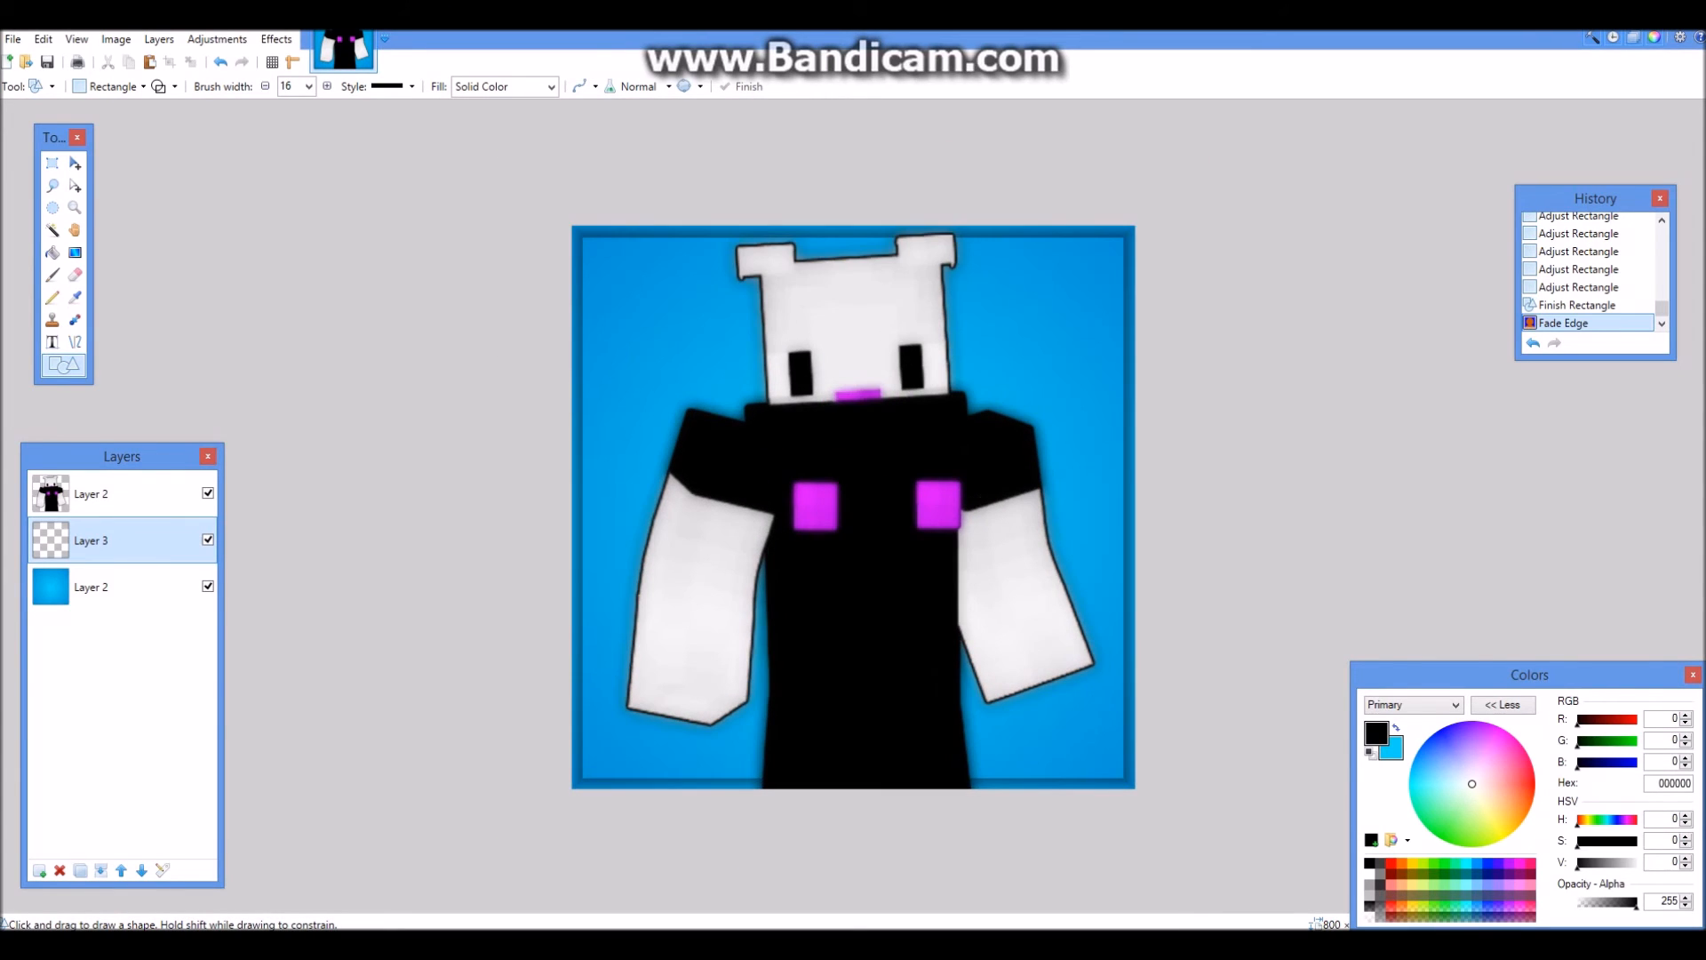
scroll(693, 673, "up", 1)
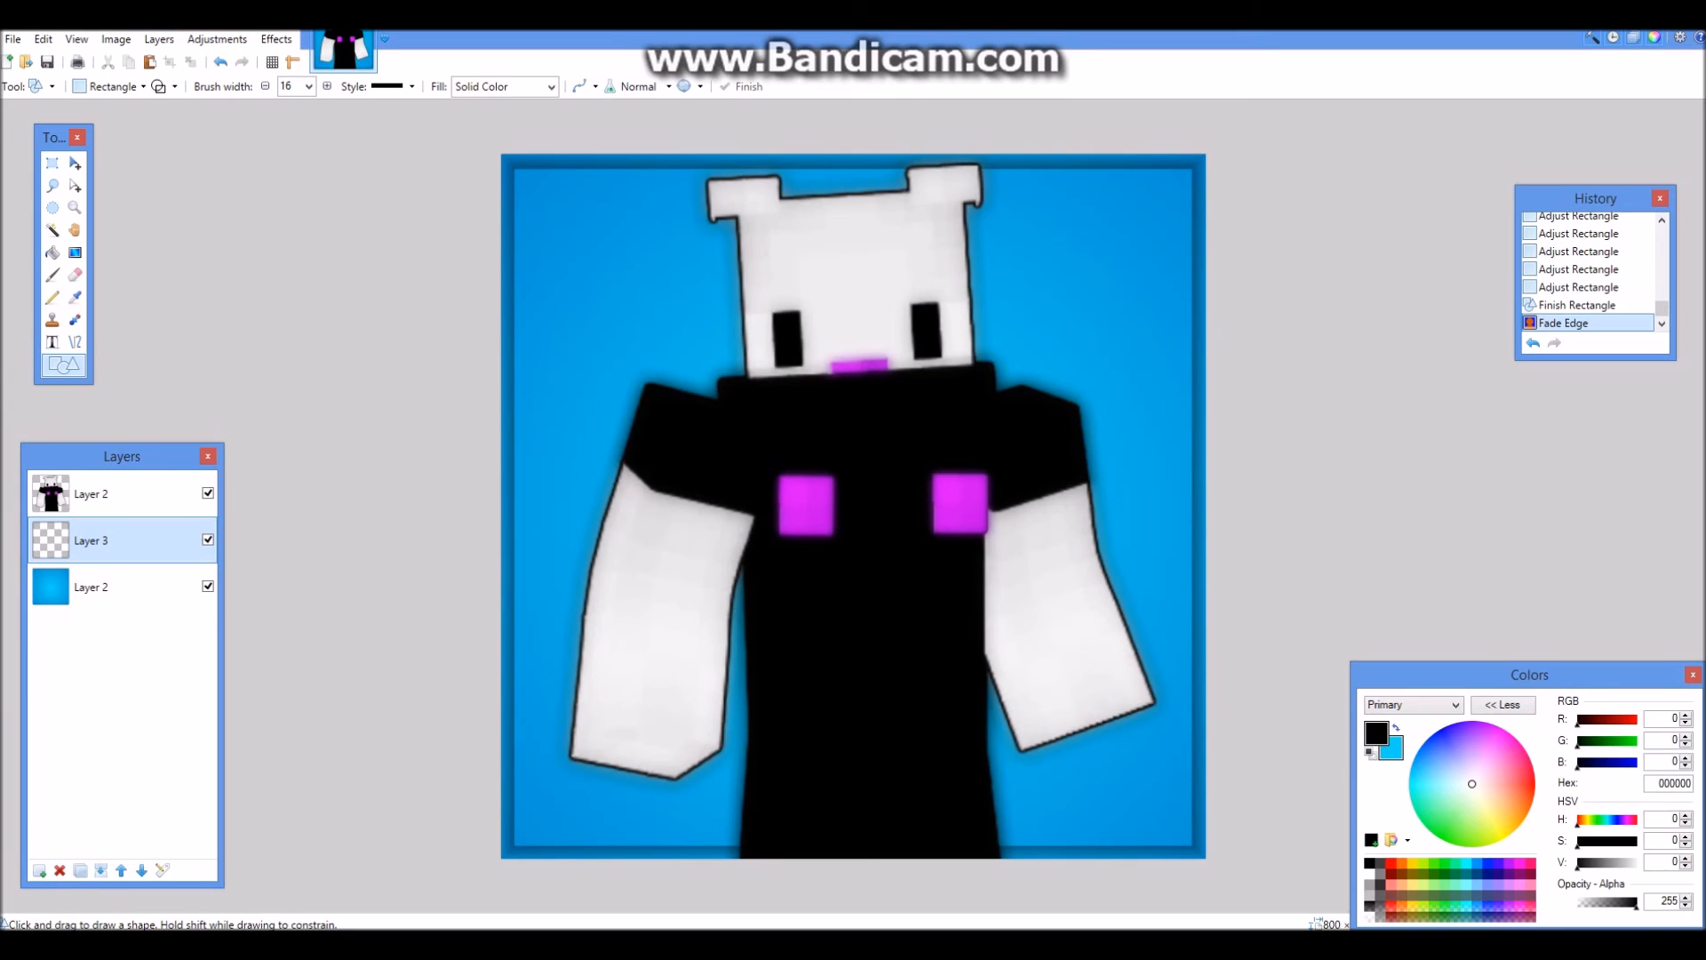
Step: Switch to File Explorer, open the Effects folder on the desktop and copy the SRiconspellAlteration image
key("super+e")
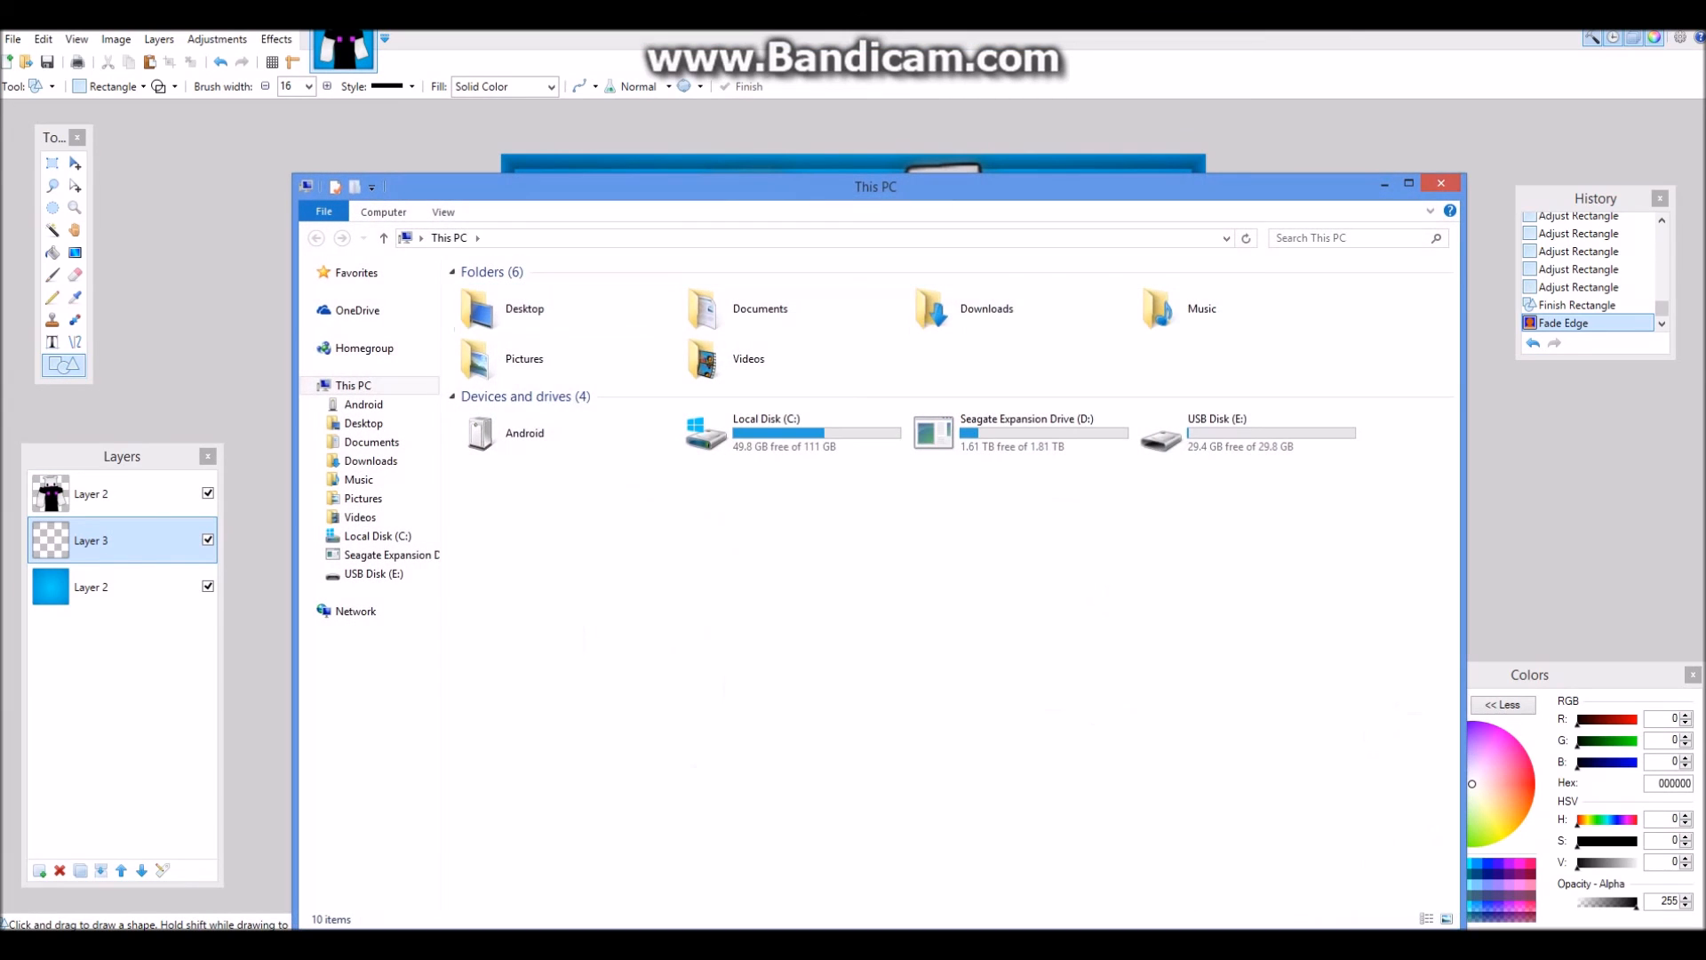
double_click(528, 308)
double_click(528, 312)
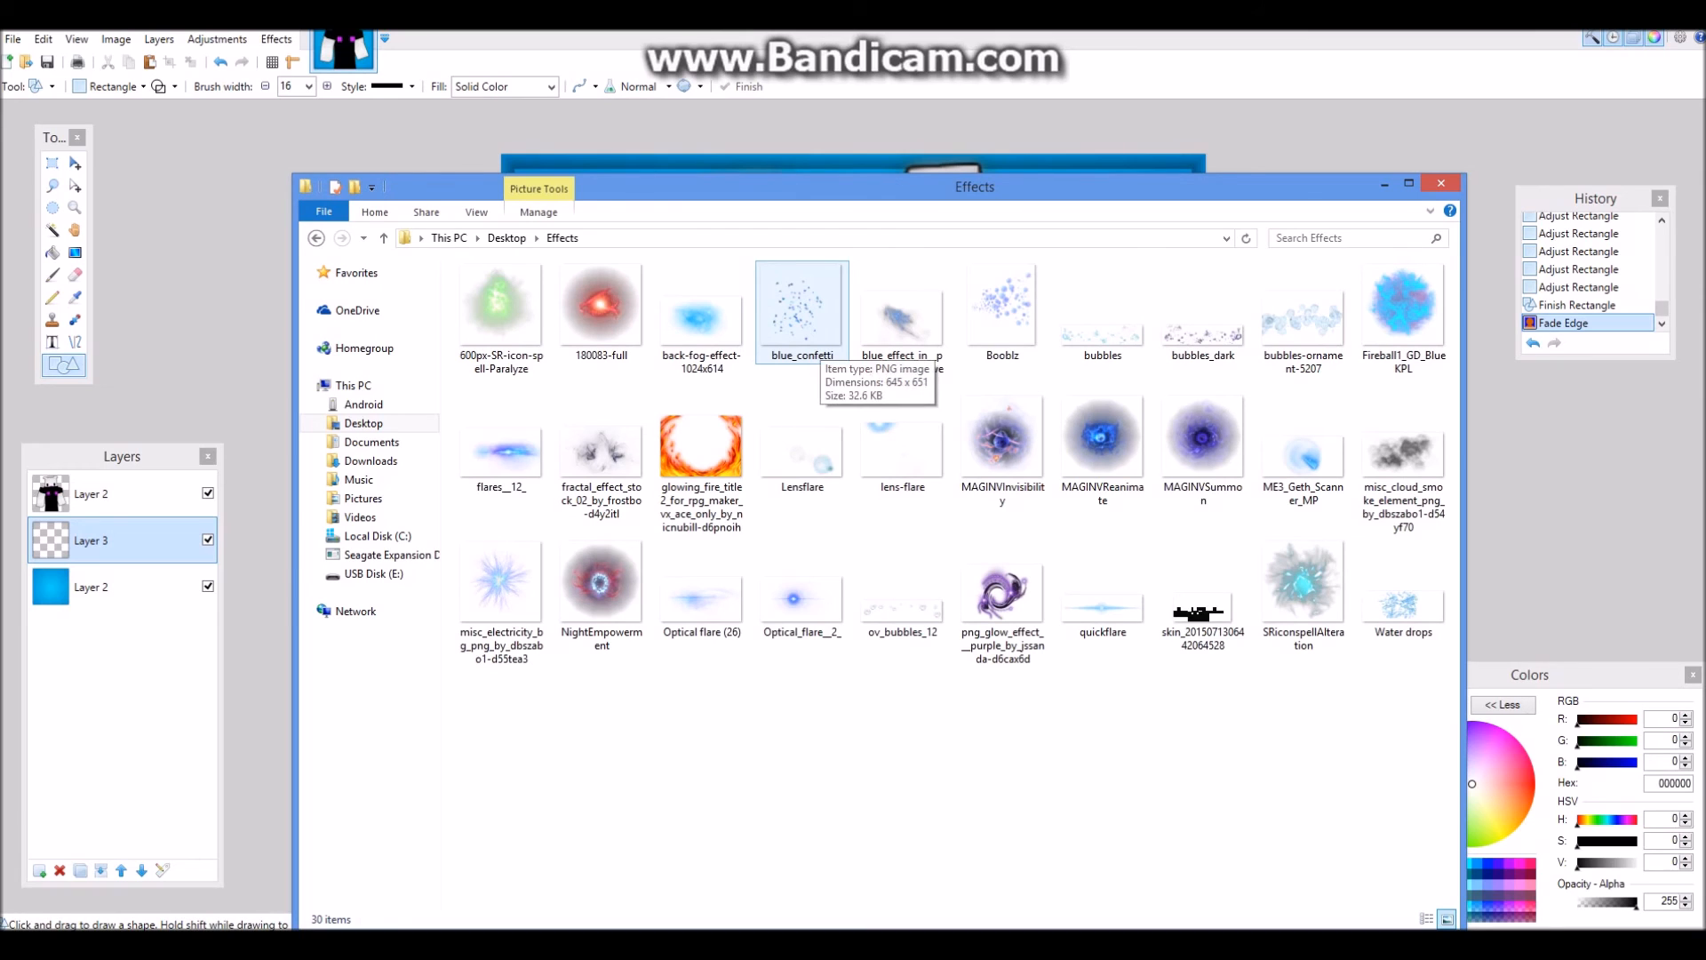
left_click_drag(1058, 707, 971, 751)
left_click_drag(866, 816, 1072, 690)
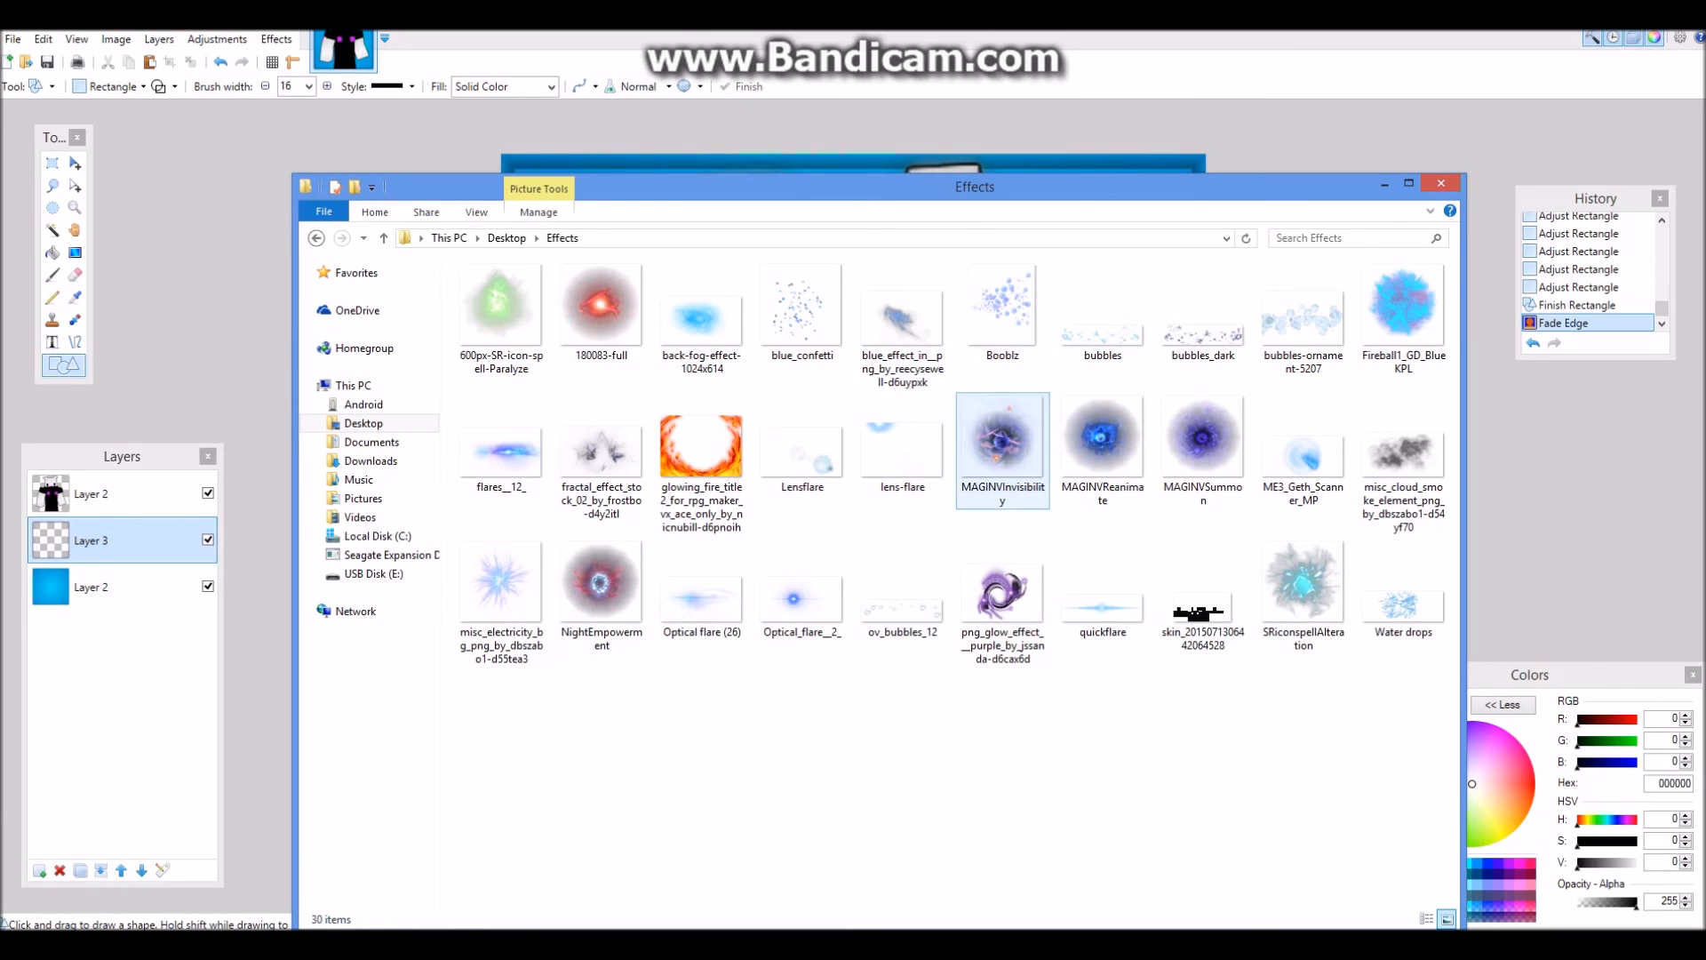
left_click(701, 462)
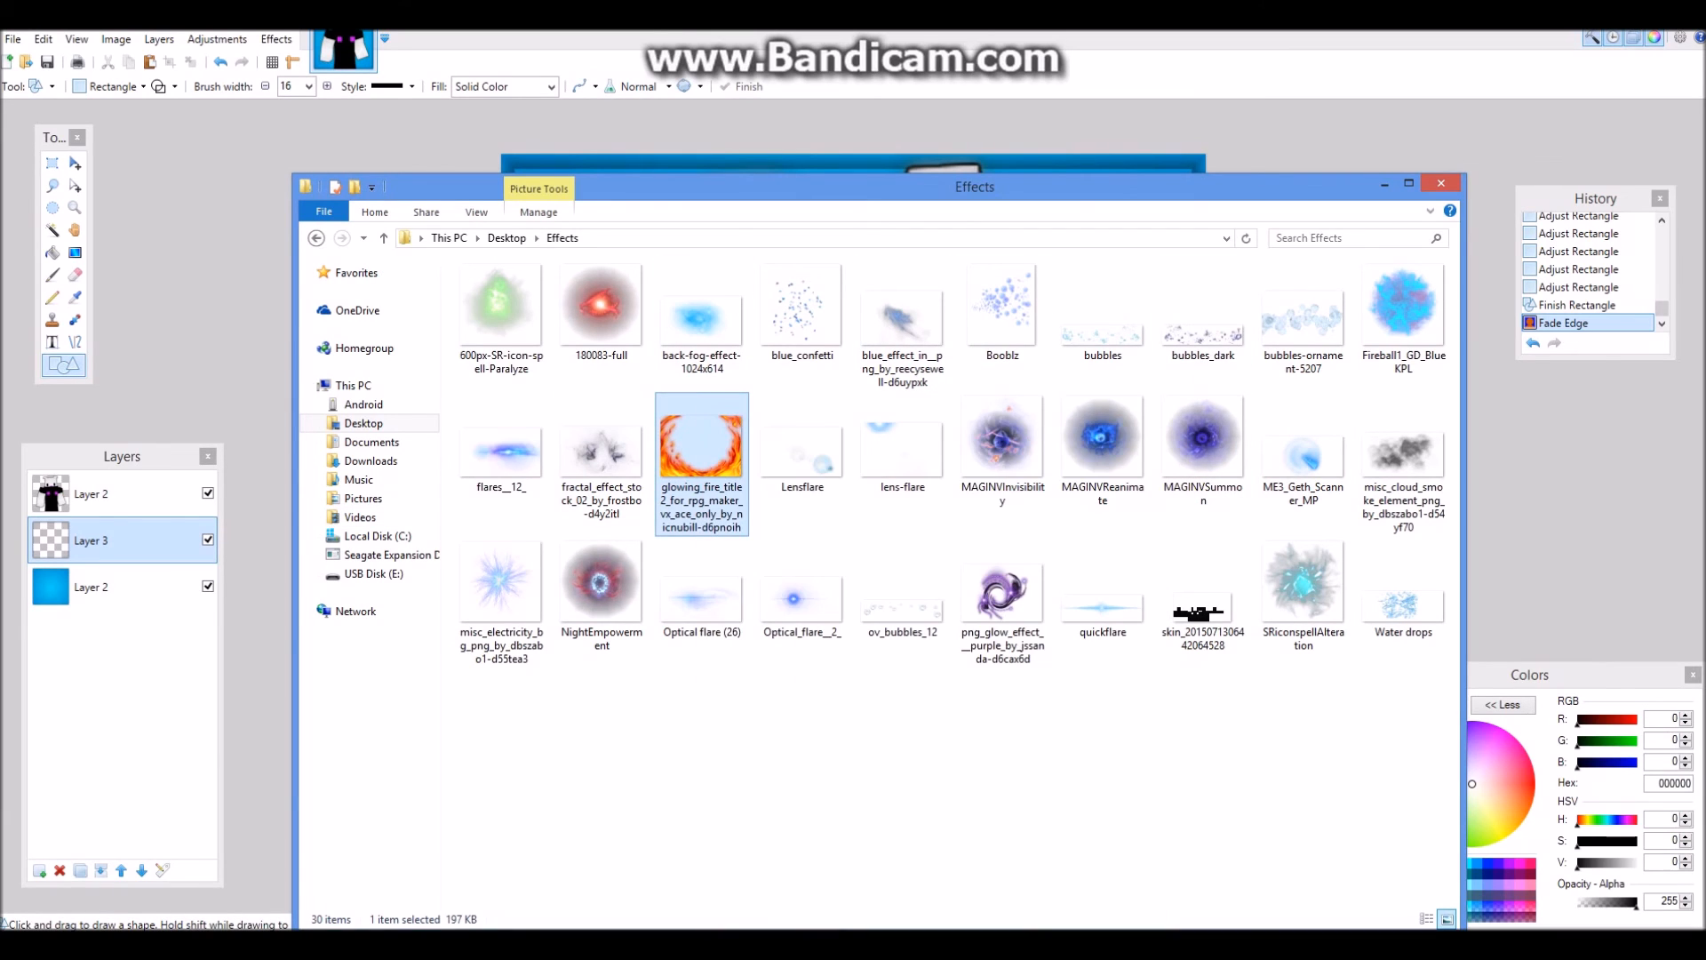
left_click(704, 711)
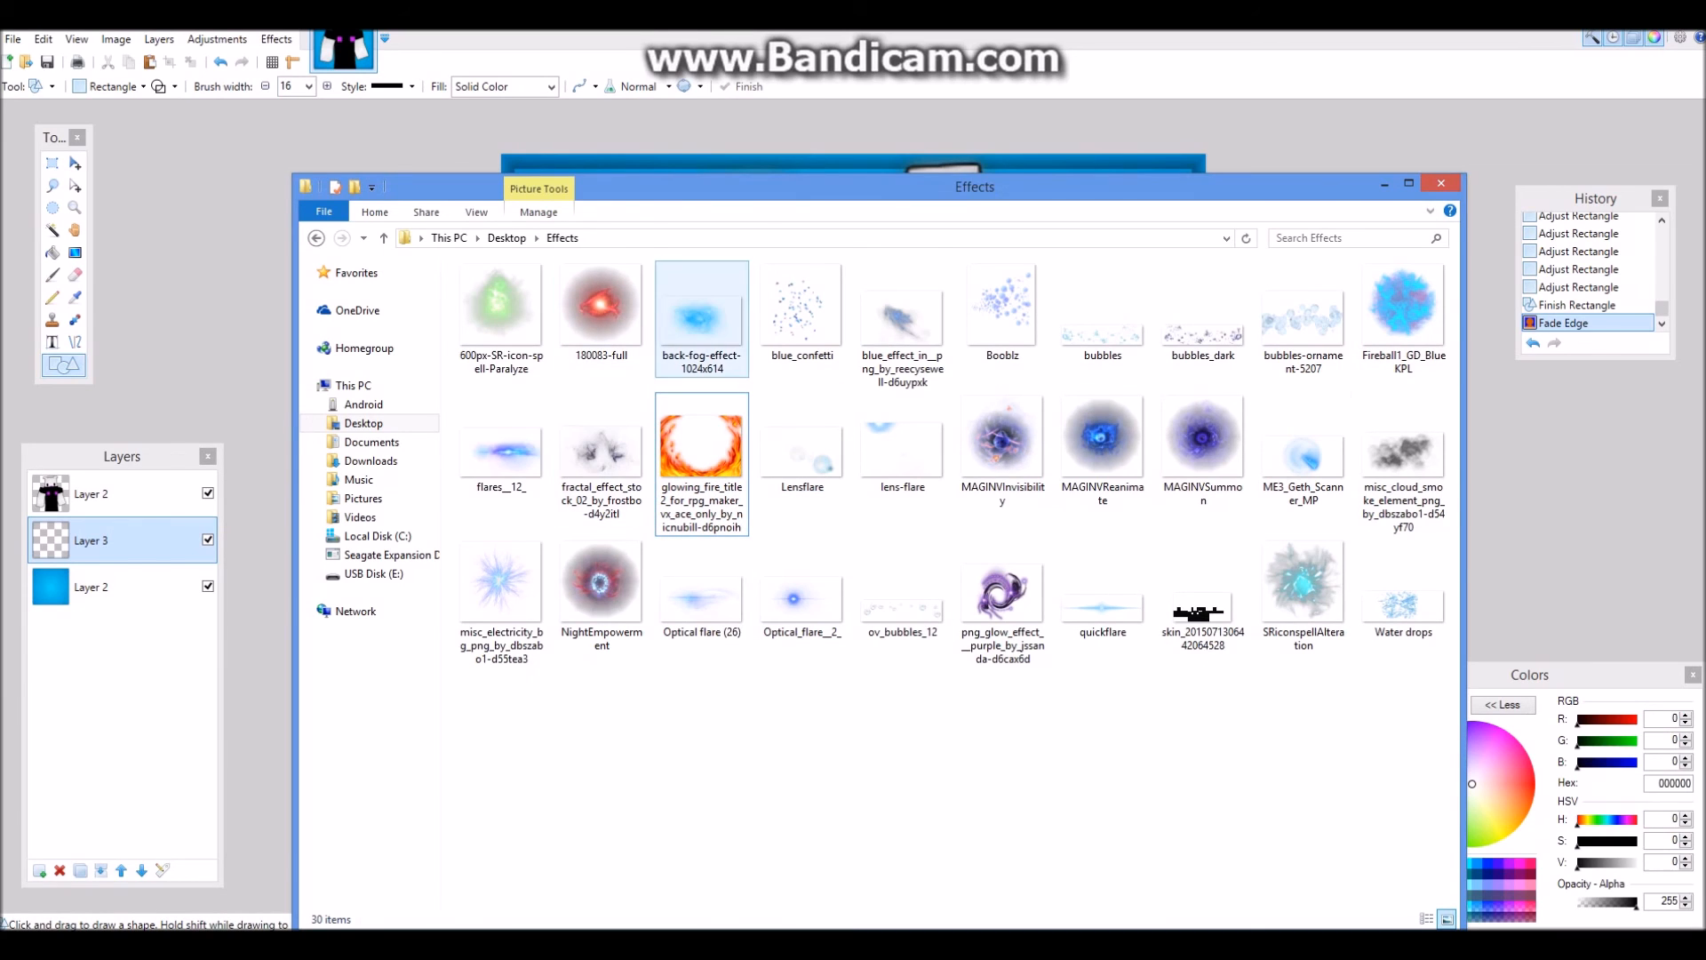
right_click(1304, 606)
left_click(1386, 504)
left_click(1556, 506)
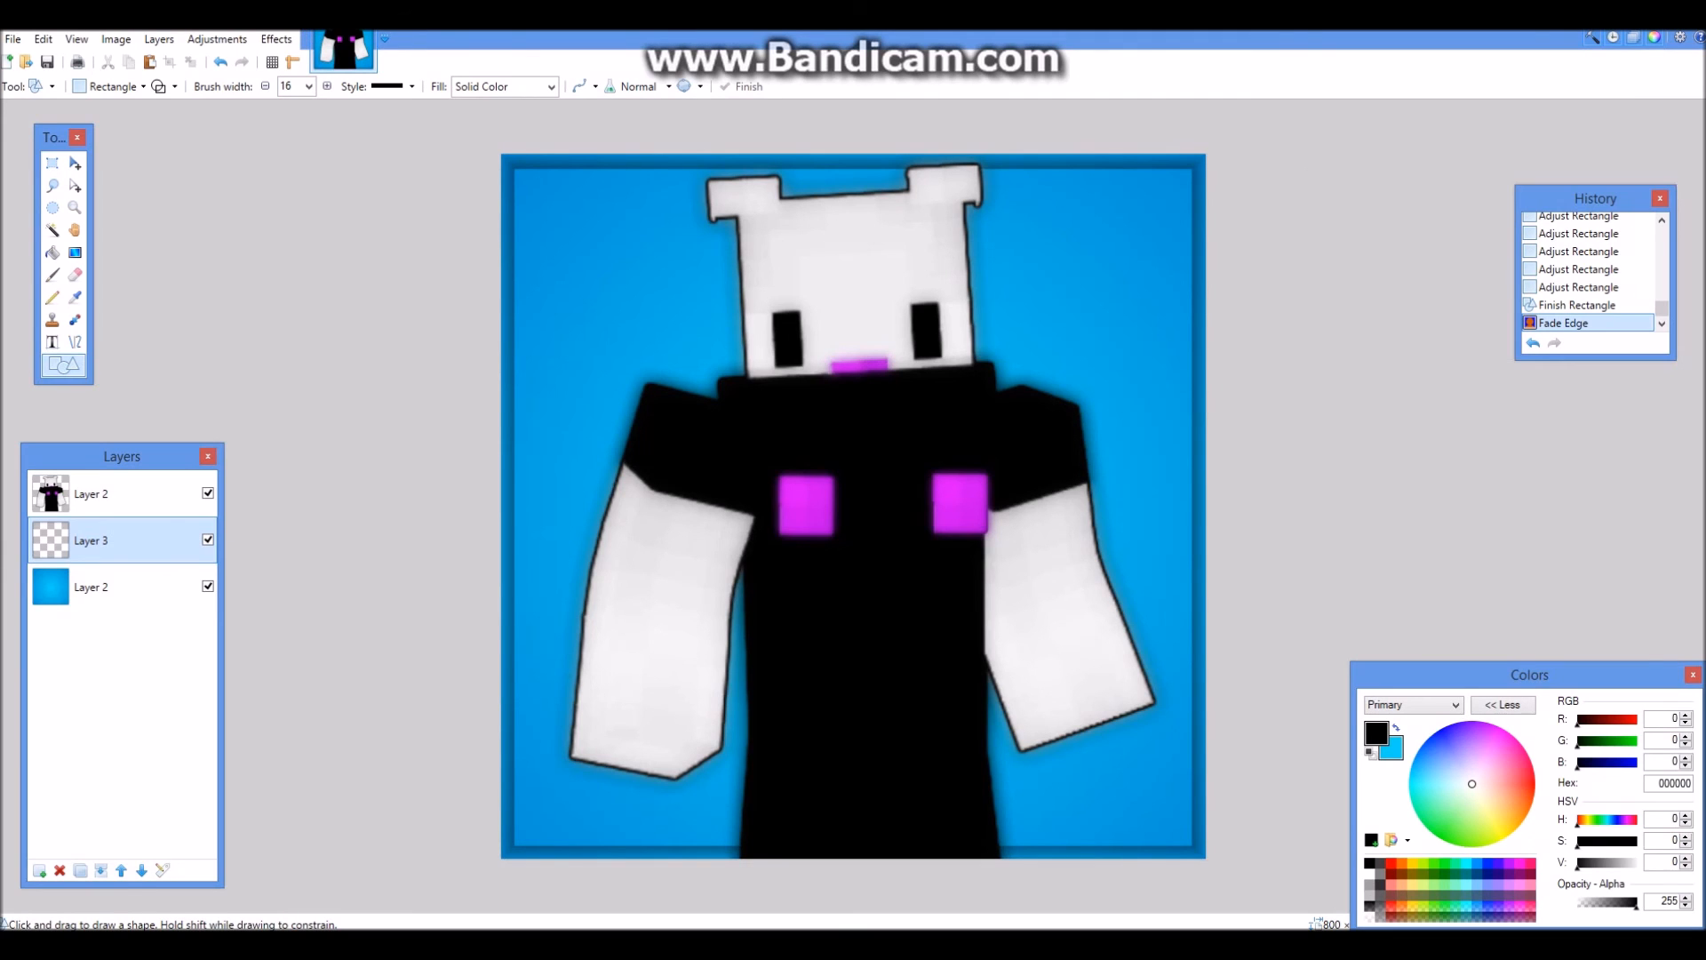
Step: Add a layer between the frame layer and the character layer and paste the copied effect image into it
left_click(39, 871)
mouse_move(116, 540)
left_mouse_down()
mouse_move(115, 586)
mouse_move(116, 540)
left_mouse_up()
key("ctrl+v")
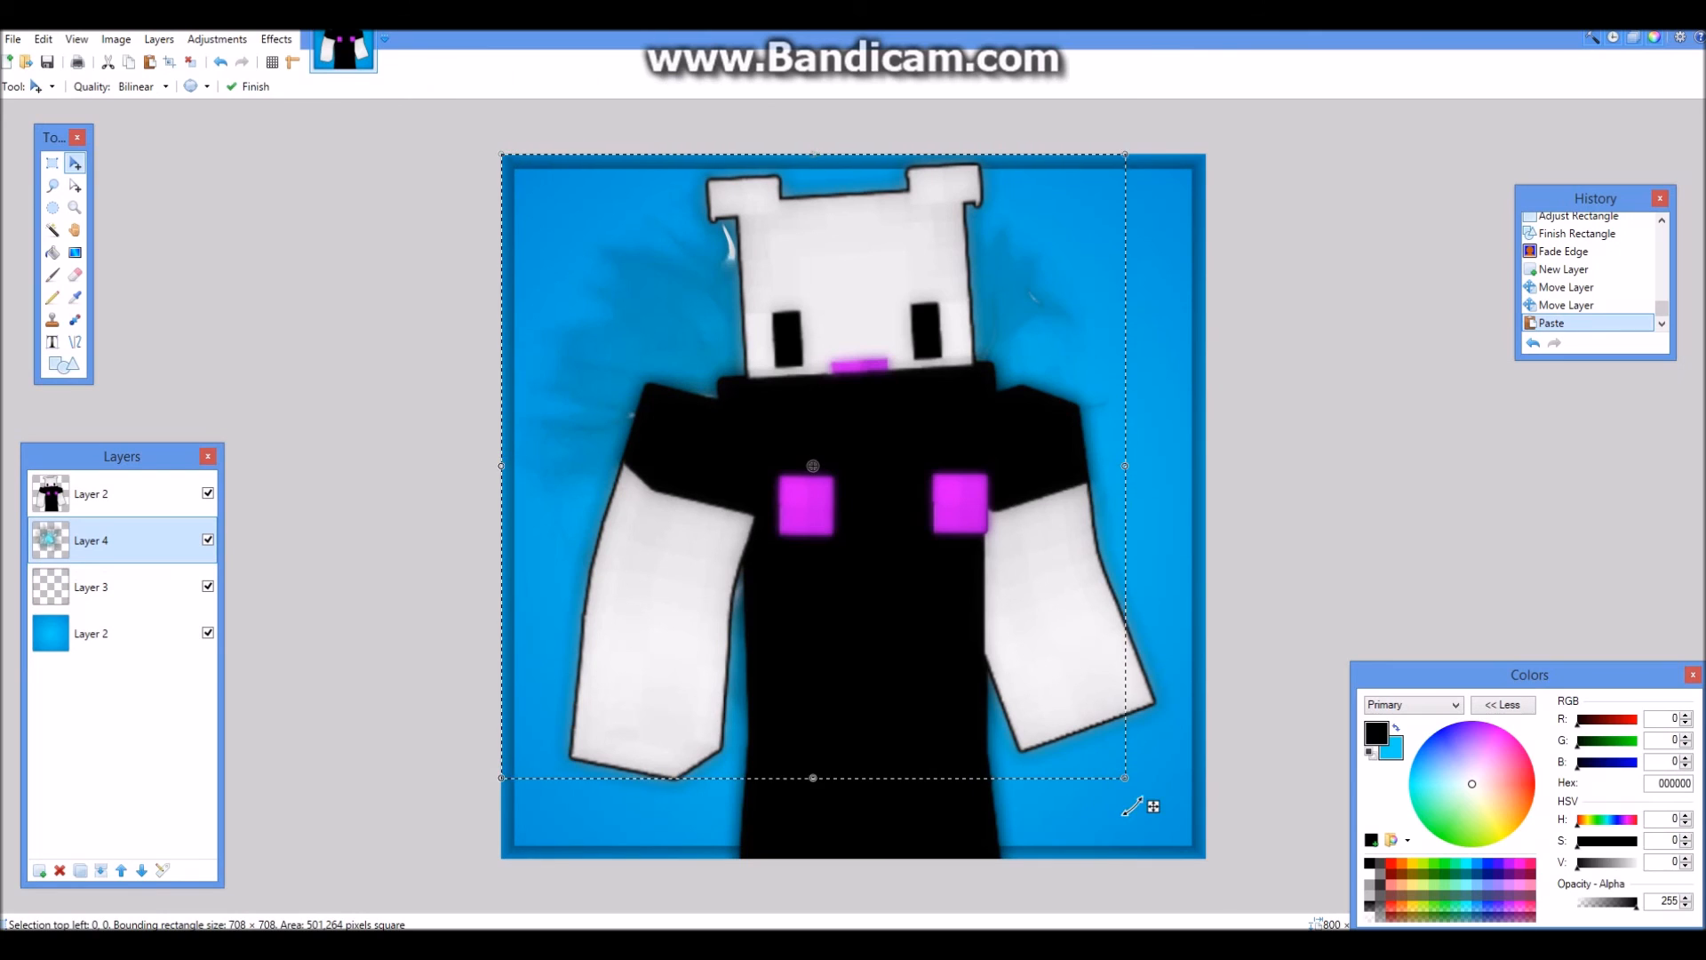
Step: Enlarge the pasted effect to about 995 × 995 px and move it roughly central behind the character
left_click_drag(1154, 807, 1311, 955)
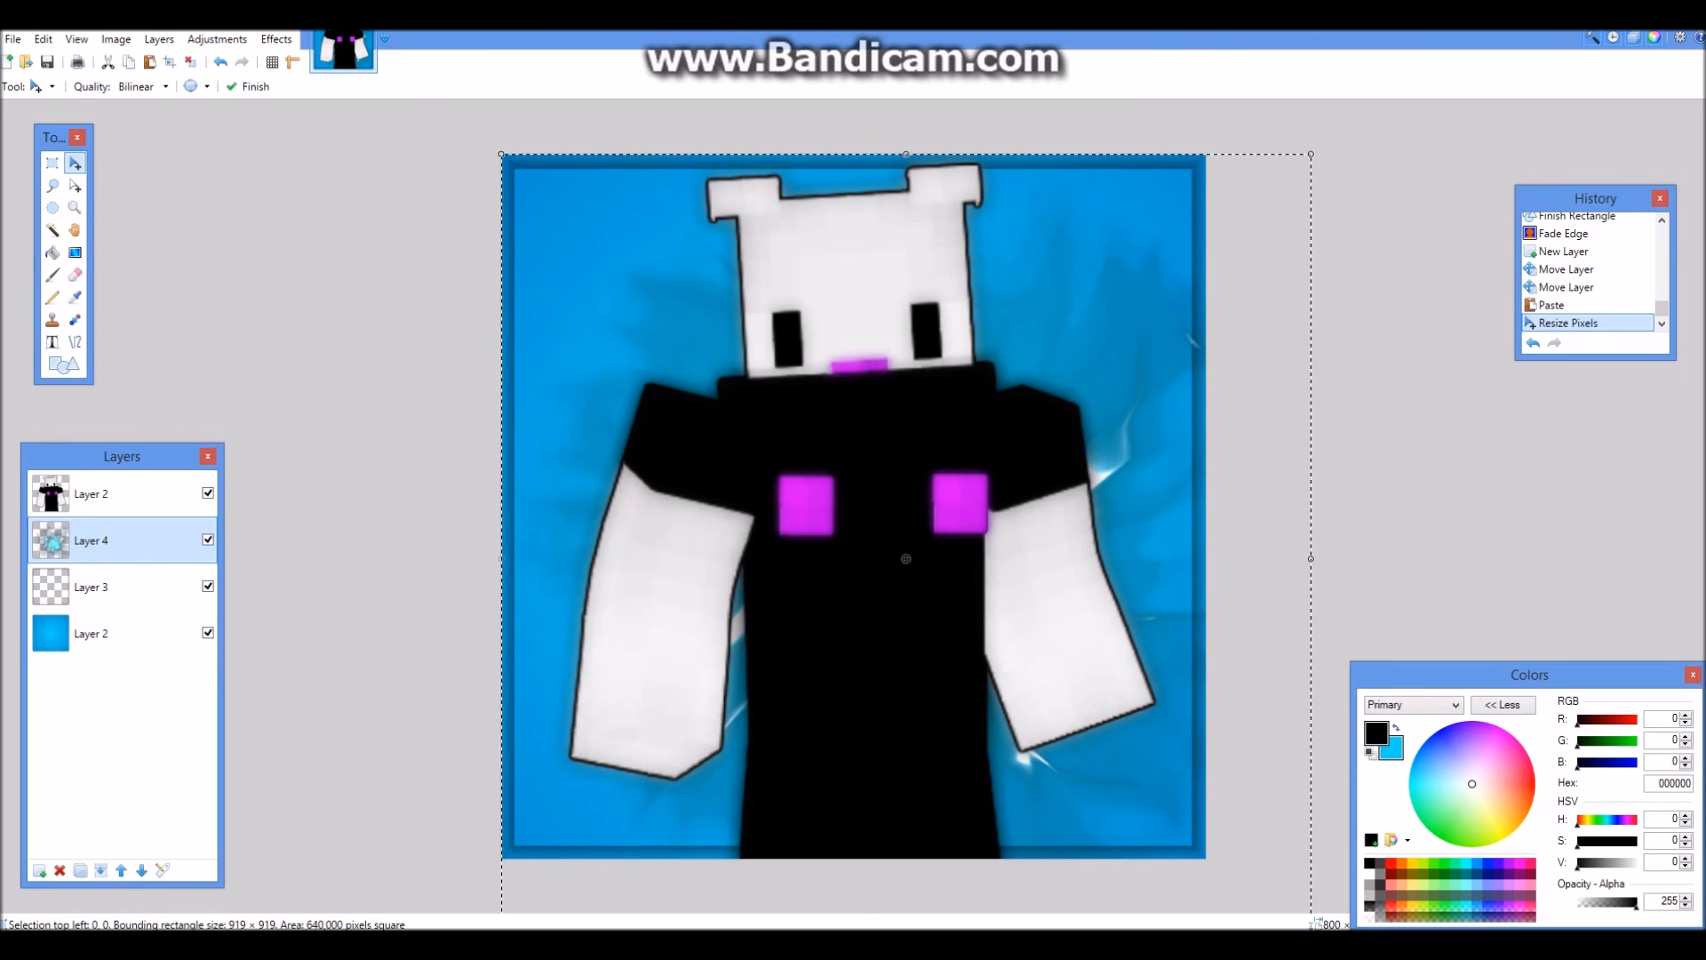
left_click(484, 143)
left_click_drag(501, 154, 434, 87)
left_click_drag(873, 525, 827, 504)
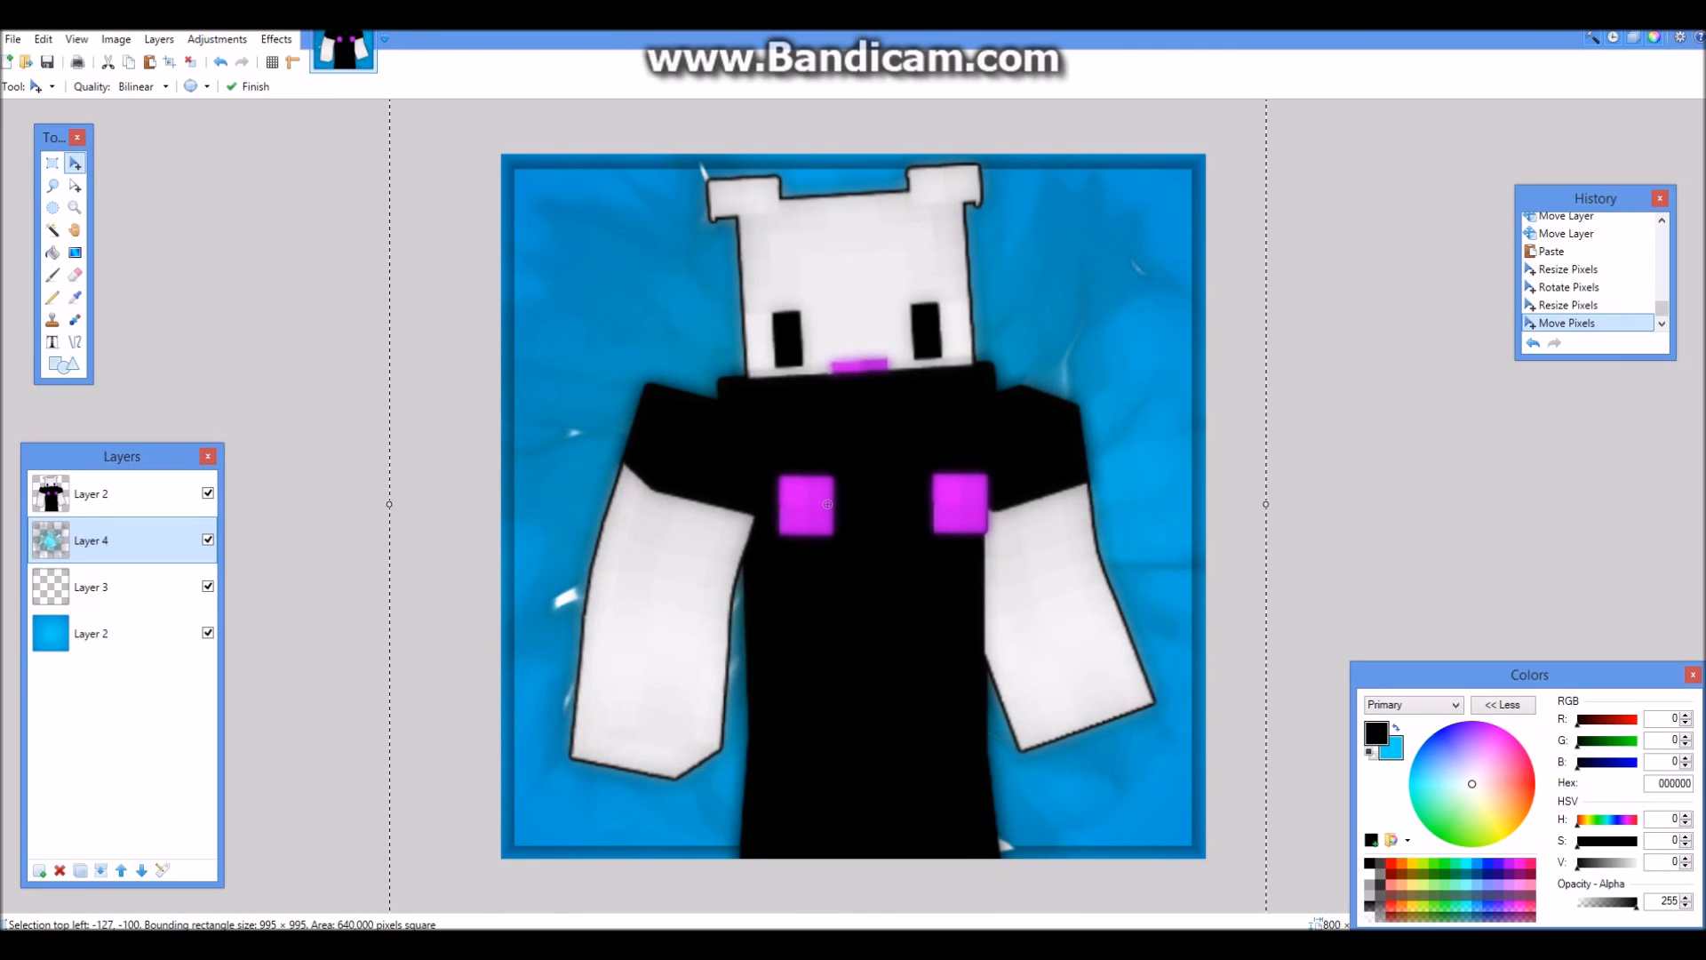
Step: Enlarge the effect further to about 1190 × 1190 px, recentre it behind the character's torso and deselect it
scroll(836, 505, "down", 1)
left_click_drag(558, 227, 450, 119)
left_click_drag(1145, 813, 1206, 846)
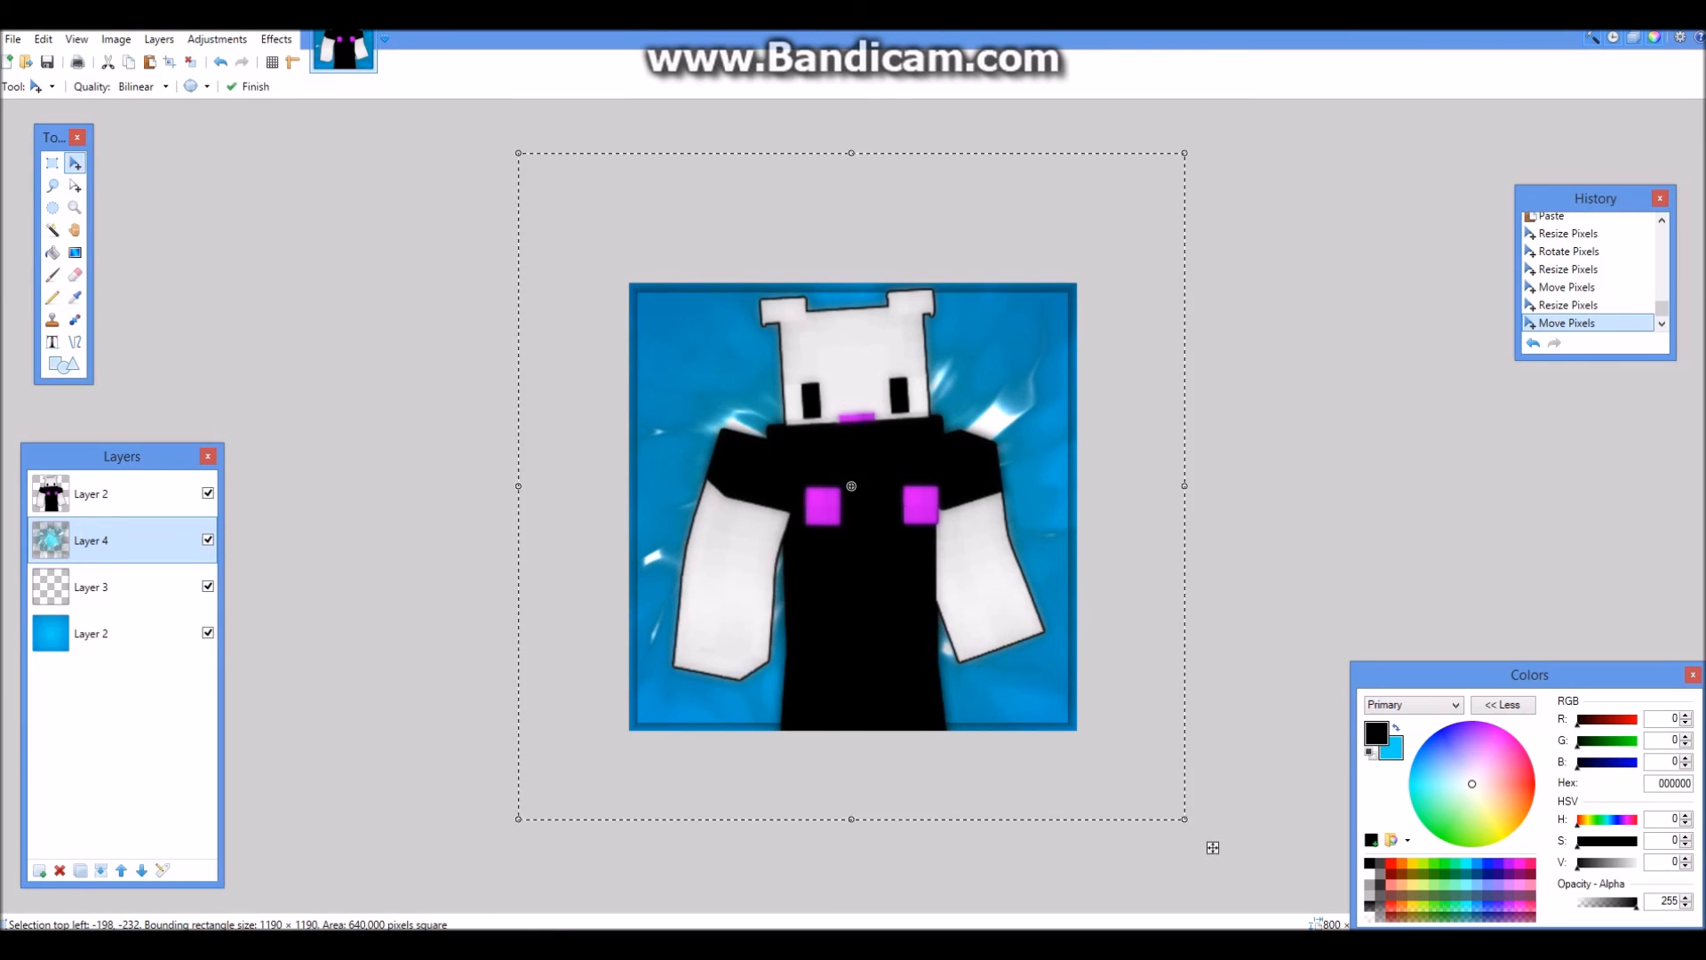
key("ctrl+d")
scroll(1206, 846, "up", 1)
scroll(853, 507, "up", 5)
scroll(853, 507, "down", 4)
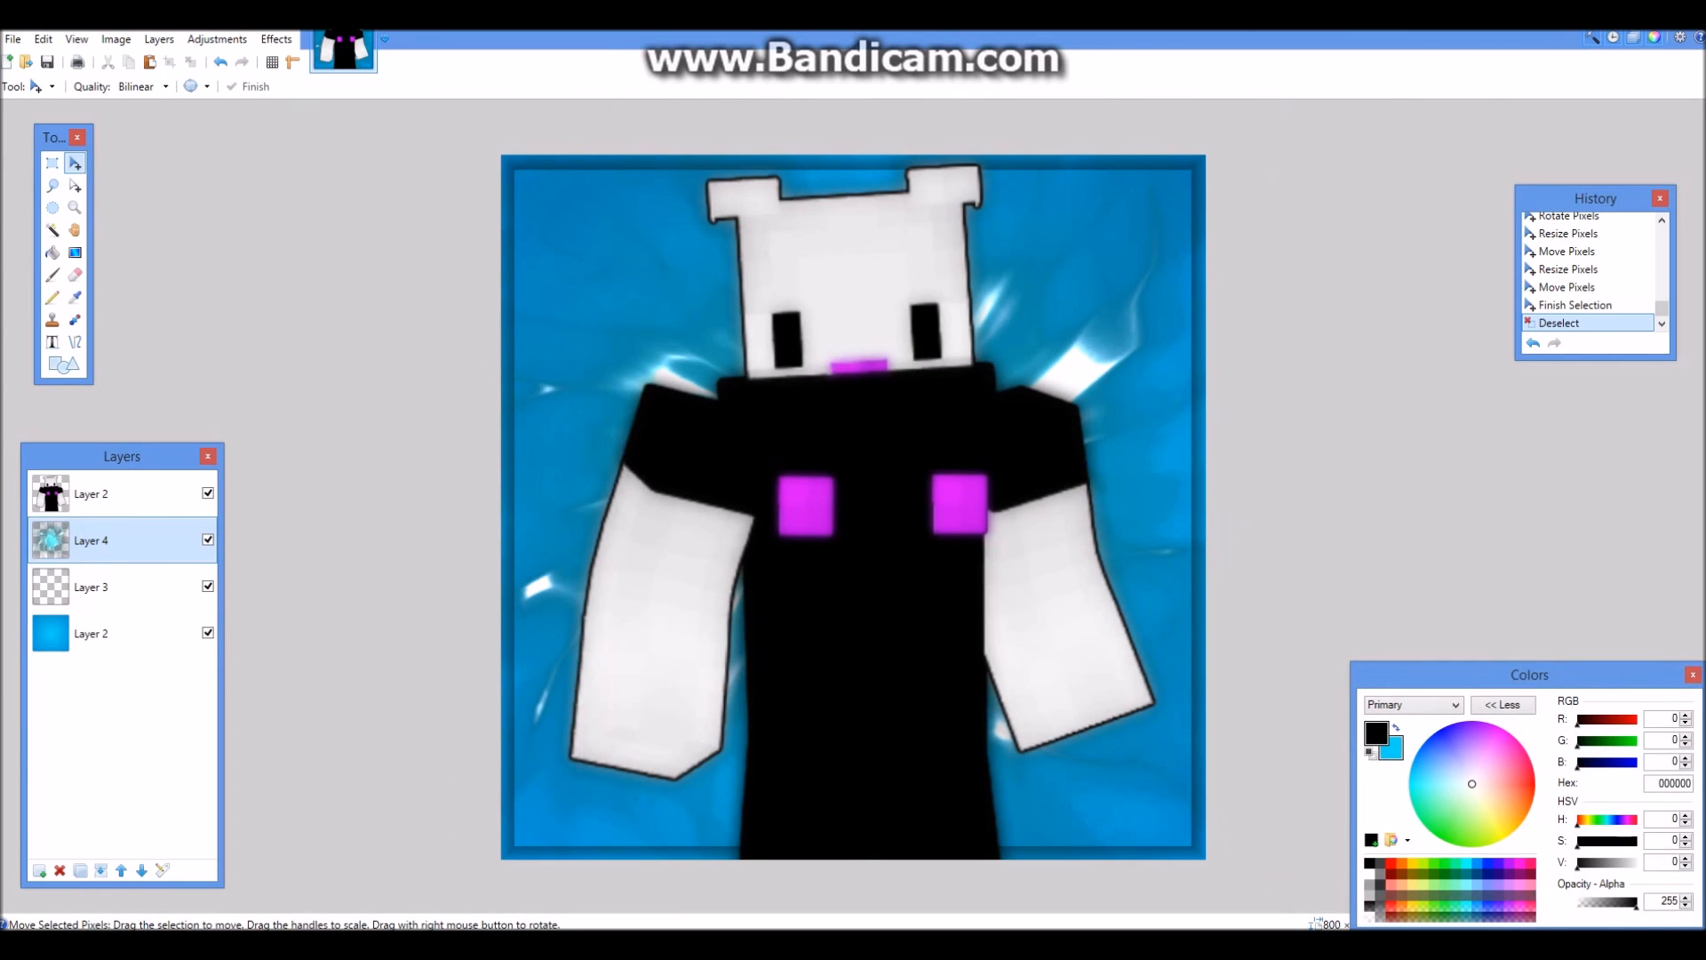
Step: Set the blend mode of the effect layer to Additive
left_click(163, 869)
left_click(840, 486)
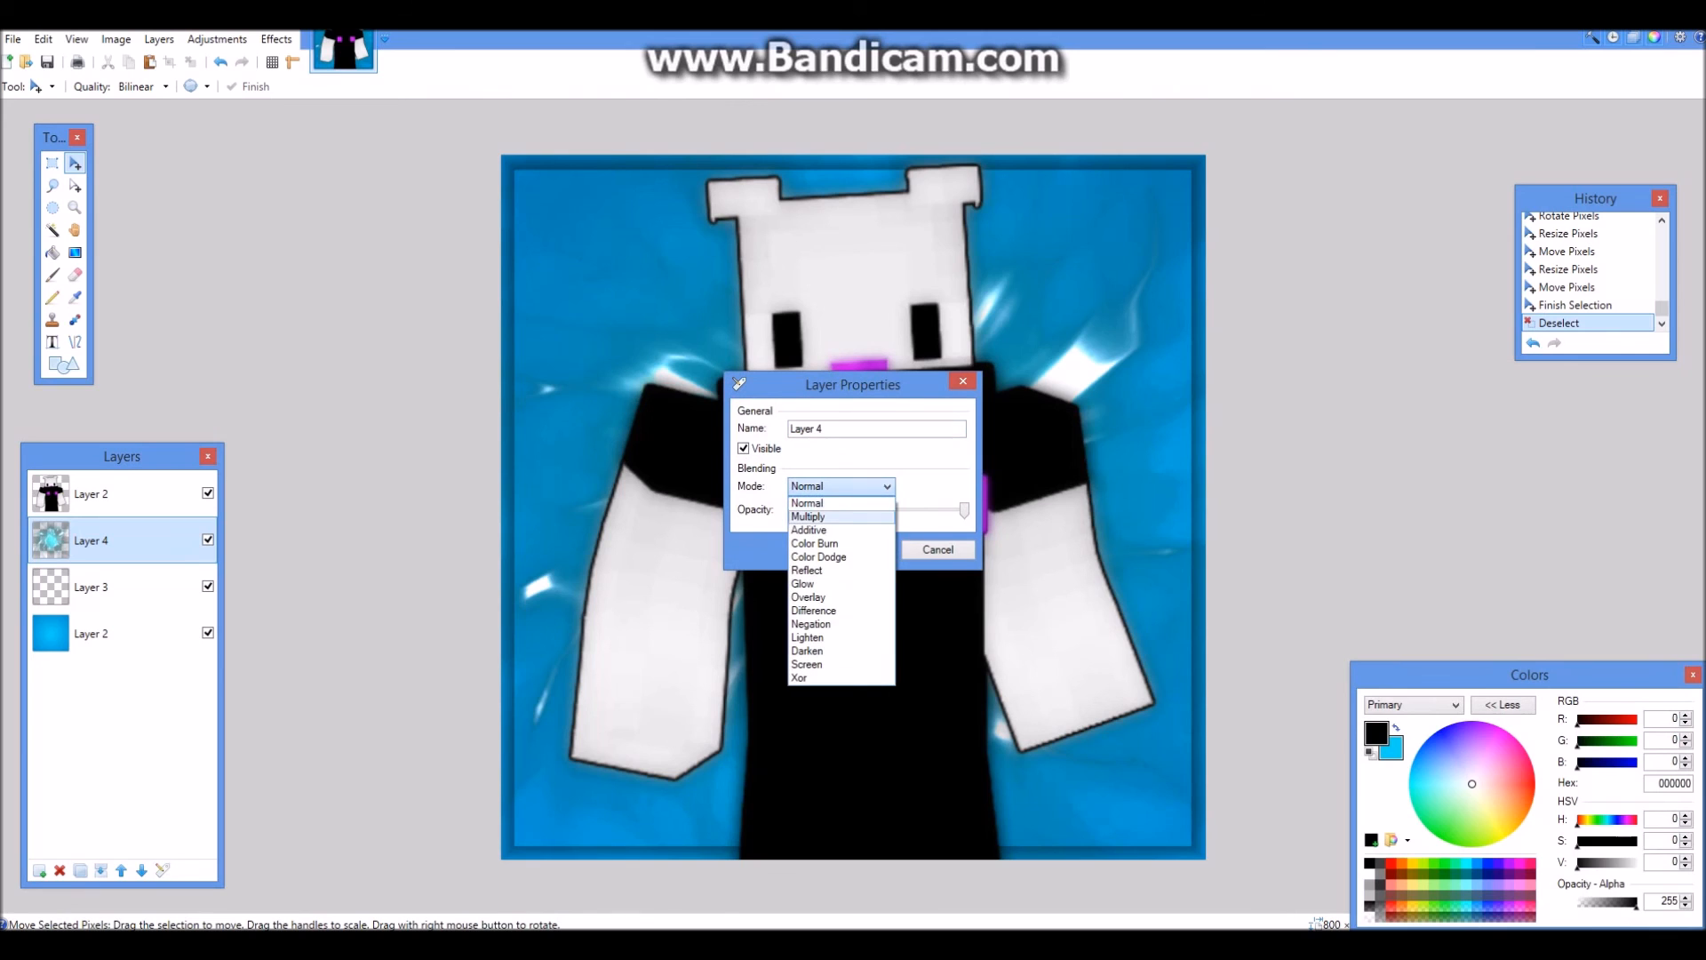
left_click(809, 530)
left_click_drag(853, 384, 1425, 307)
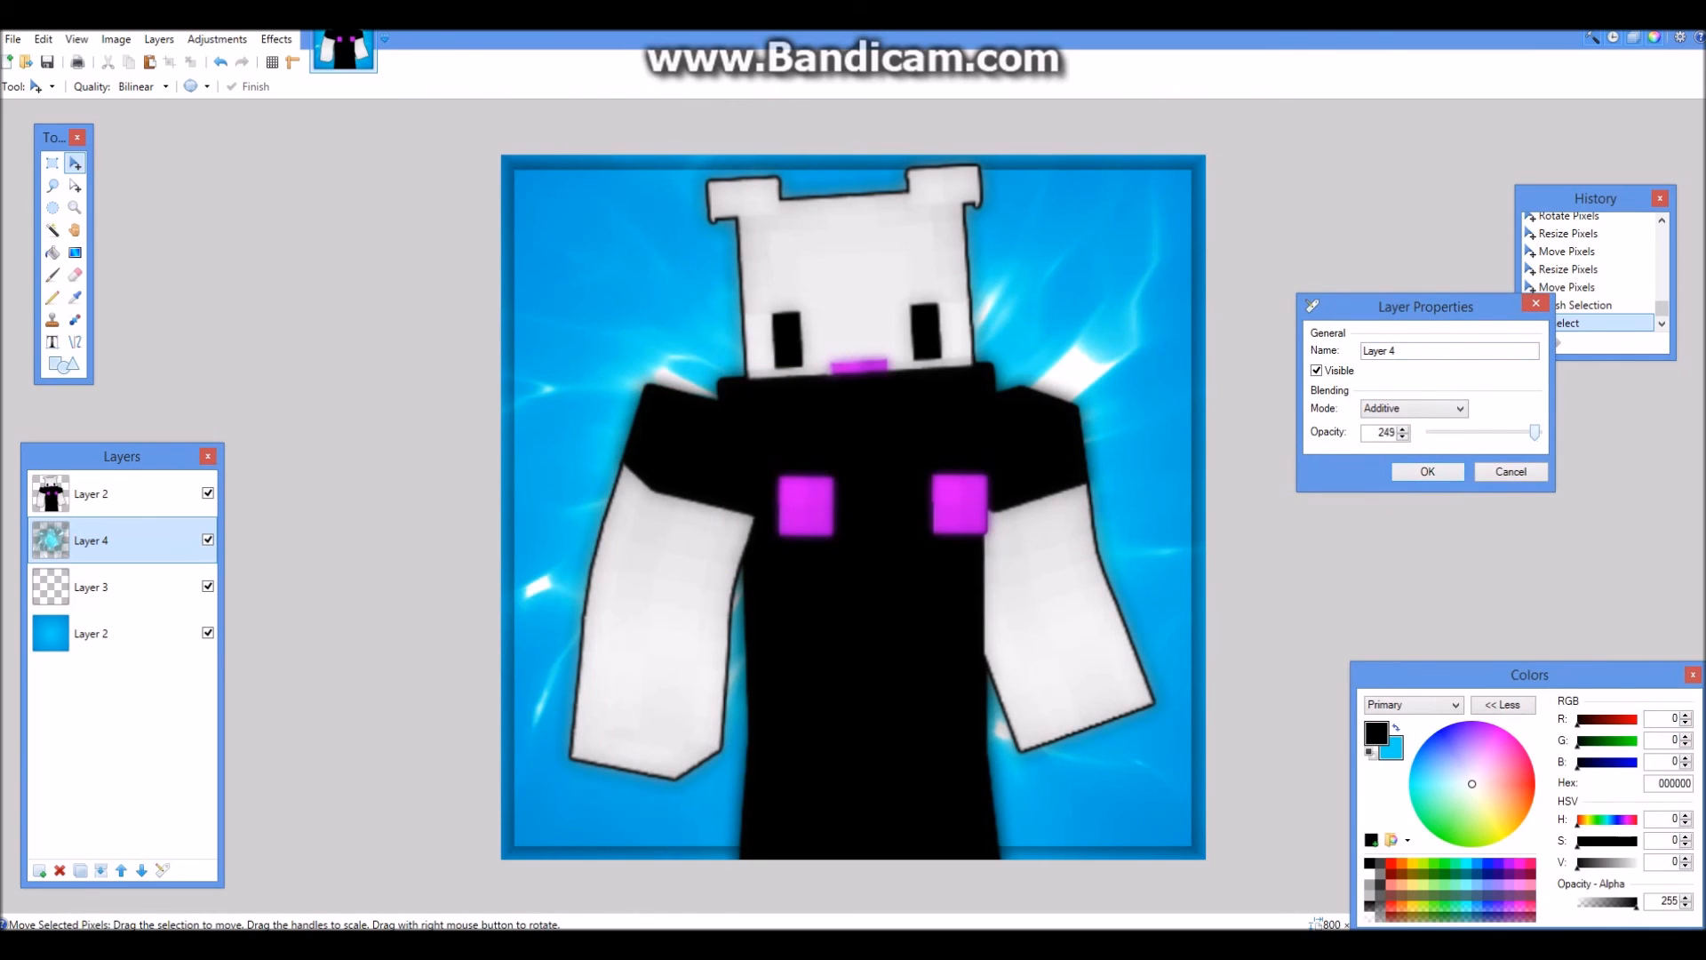
mouse_move(1535, 433)
left_mouse_down()
mouse_move(1431, 433)
mouse_move(1538, 433)
left_mouse_up()
left_click(1428, 472)
Step: Examine the blended light effect around the character both close up and as a whole picture
scroll(853, 507, "down", 5)
scroll(853, 507, "up", 3)
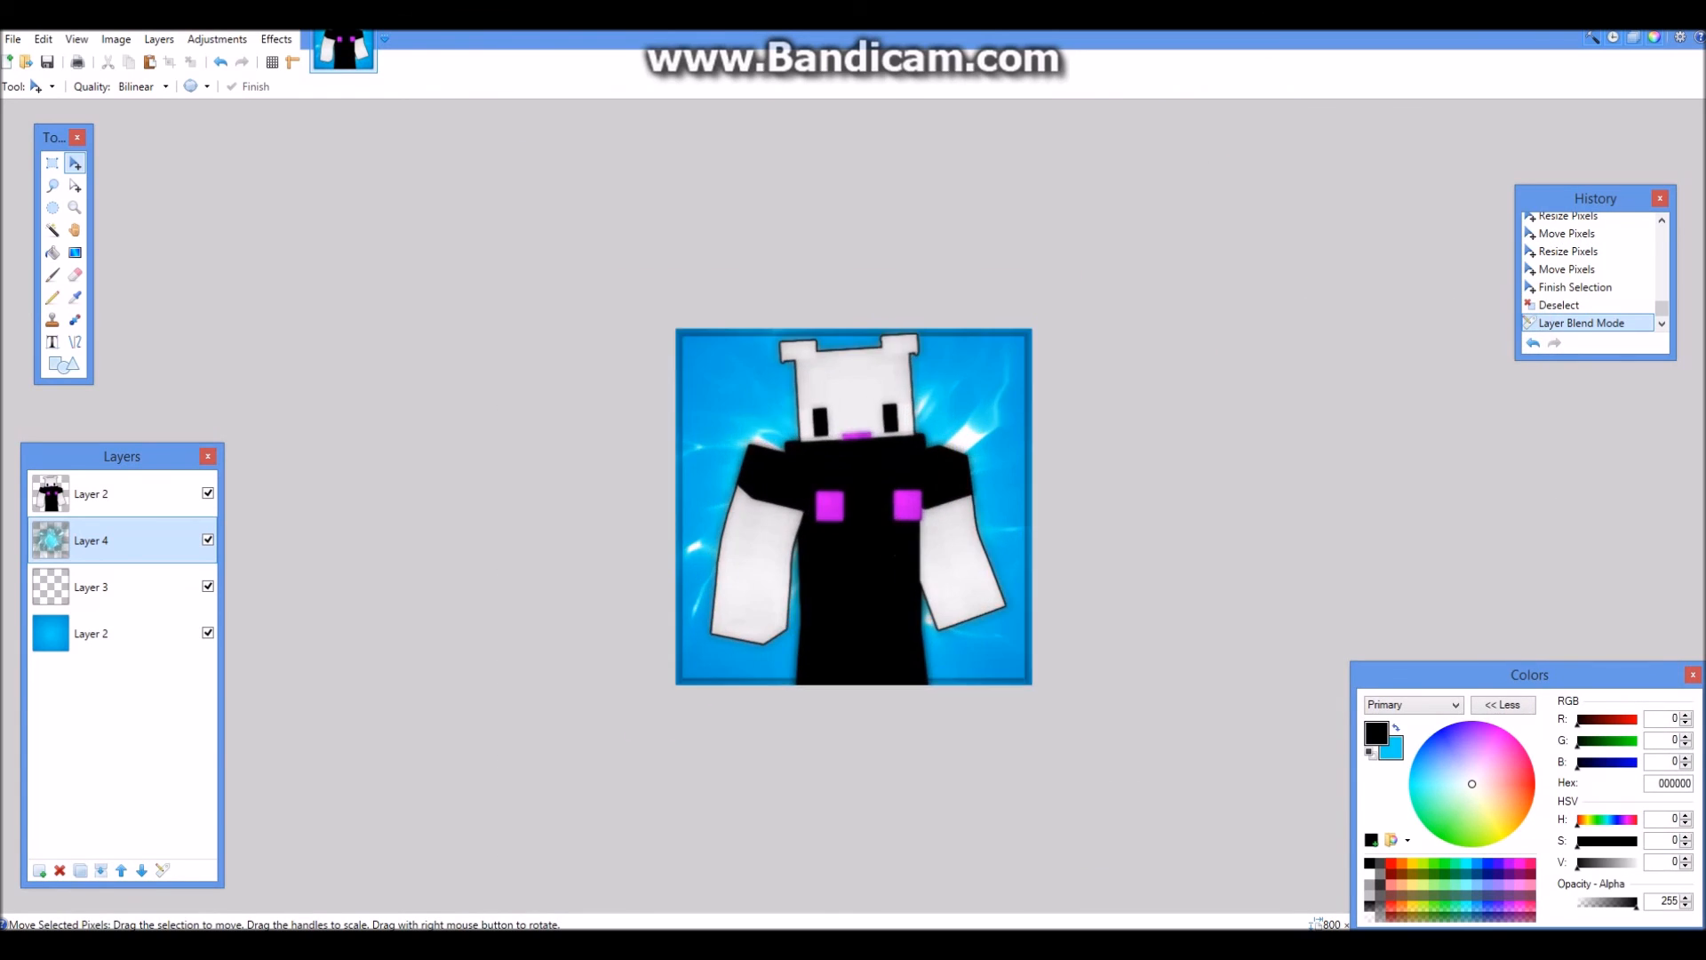
scroll(853, 508, "up", 3)
scroll(853, 507, "down", 3)
scroll(853, 507, "up", 3)
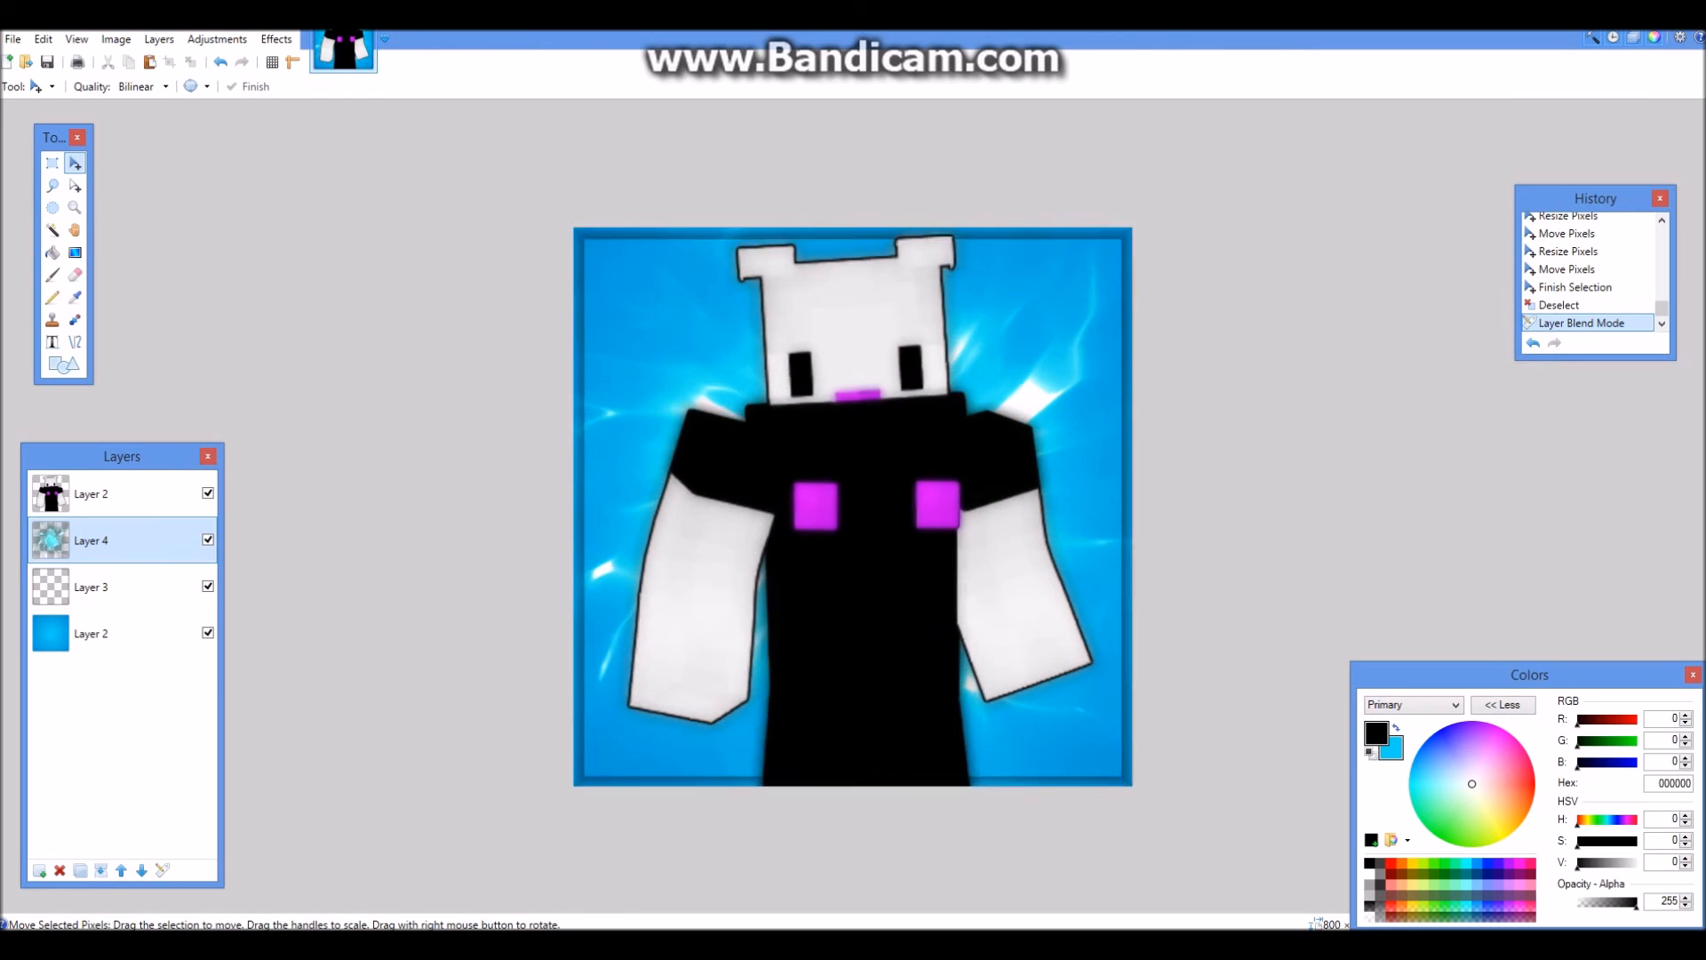
scroll(853, 507, "up", 1)
scroll(853, 508, "up", 1)
scroll(853, 508, "down", 2)
scroll(853, 508, "up", 1)
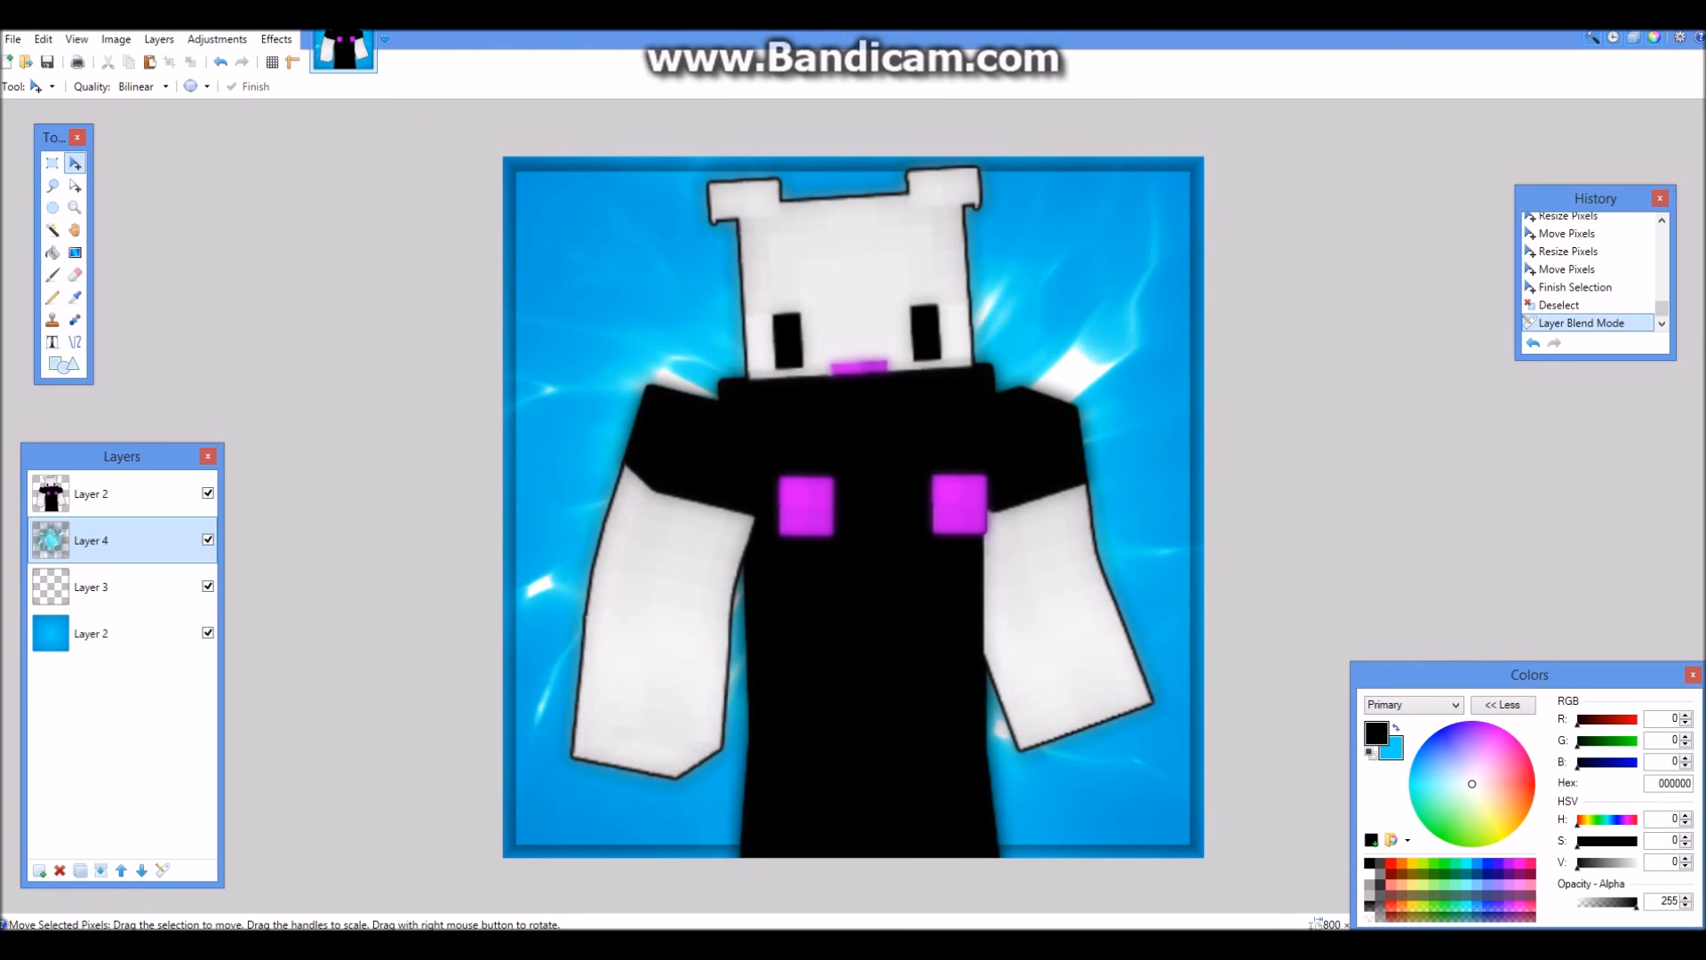
scroll(853, 507, "down", 1)
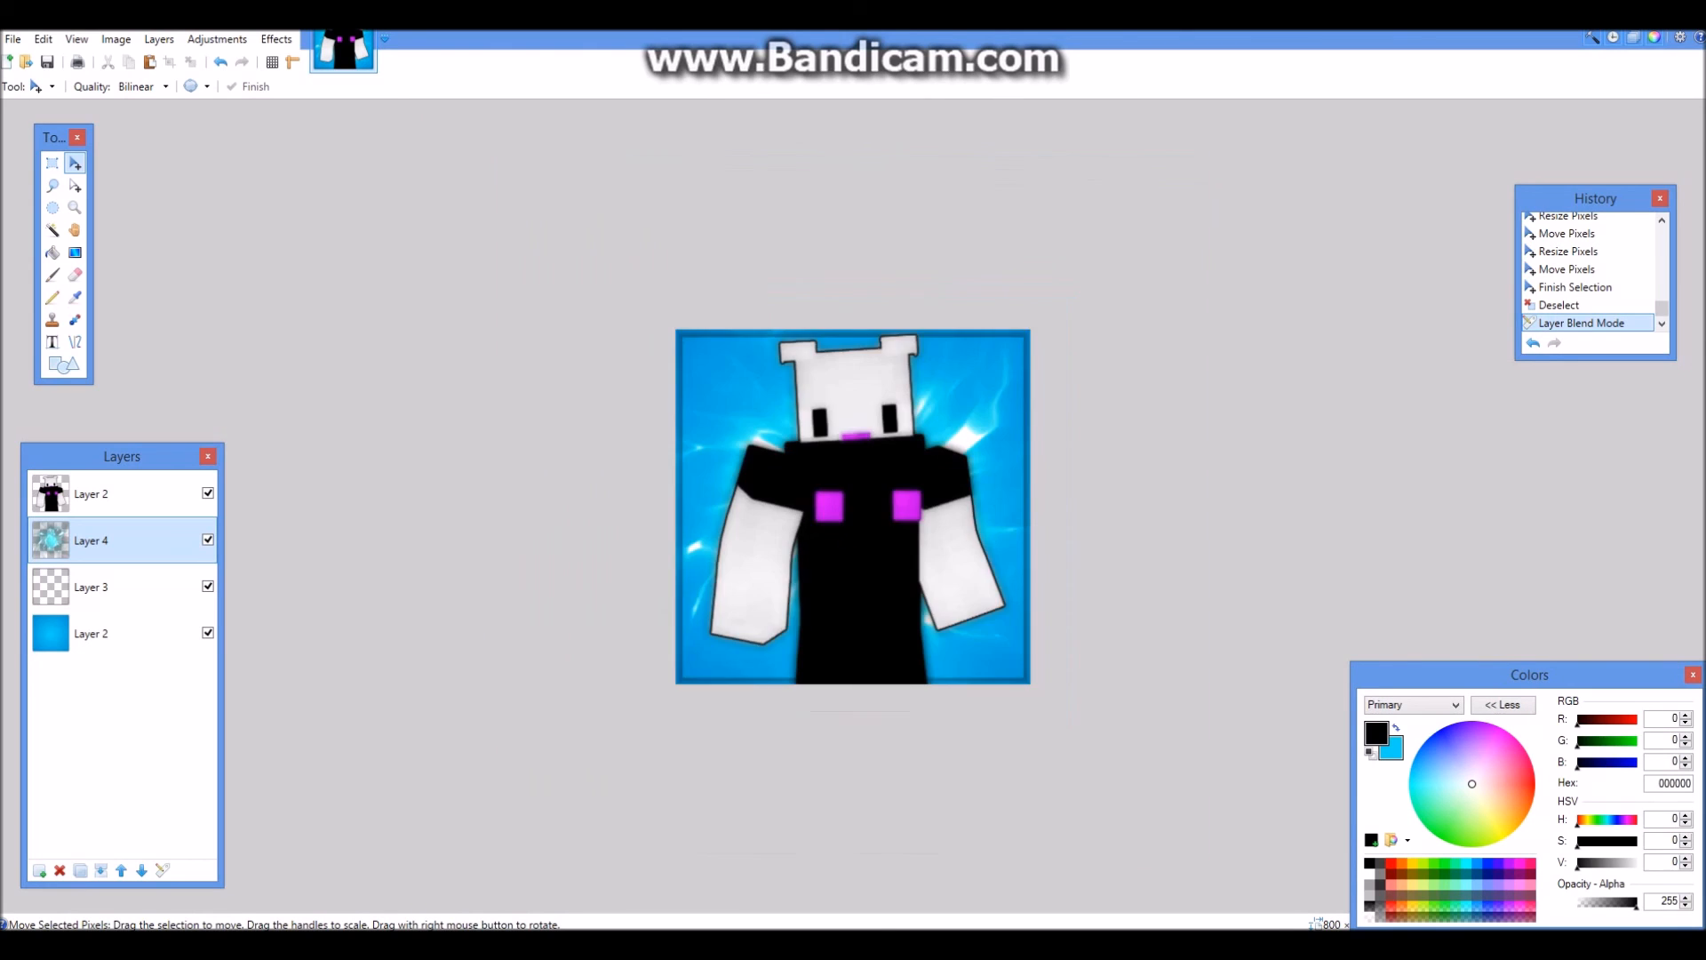
scroll(853, 507, "up", 4)
scroll(853, 508, "down", 3)
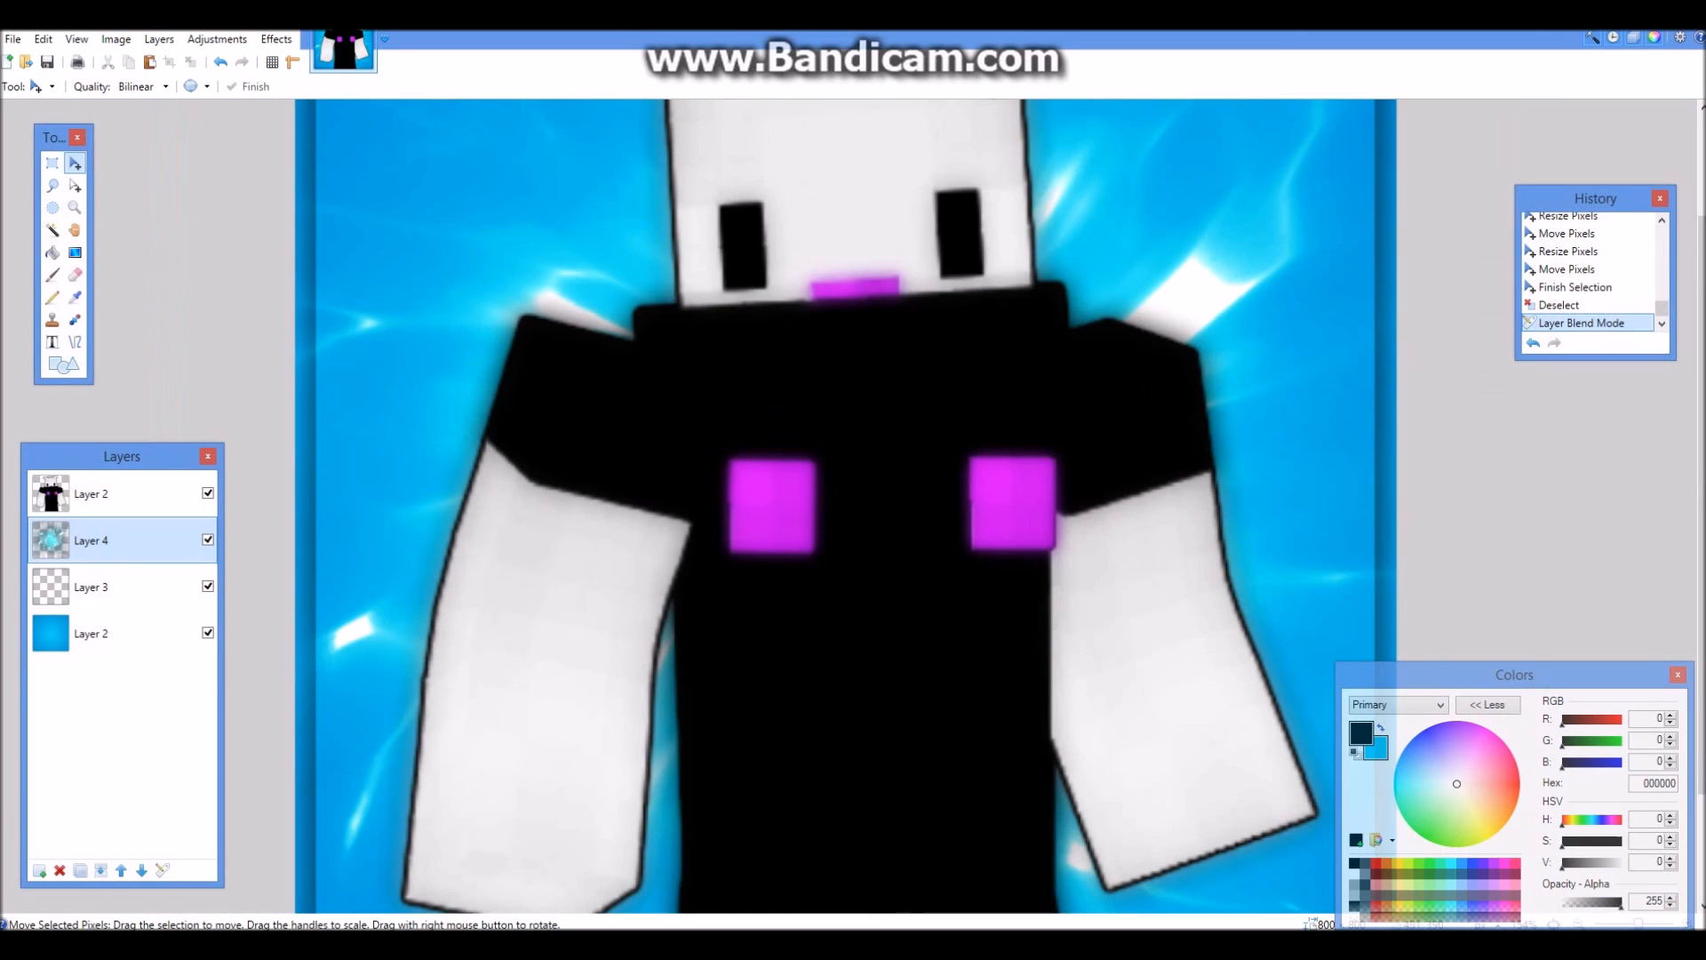